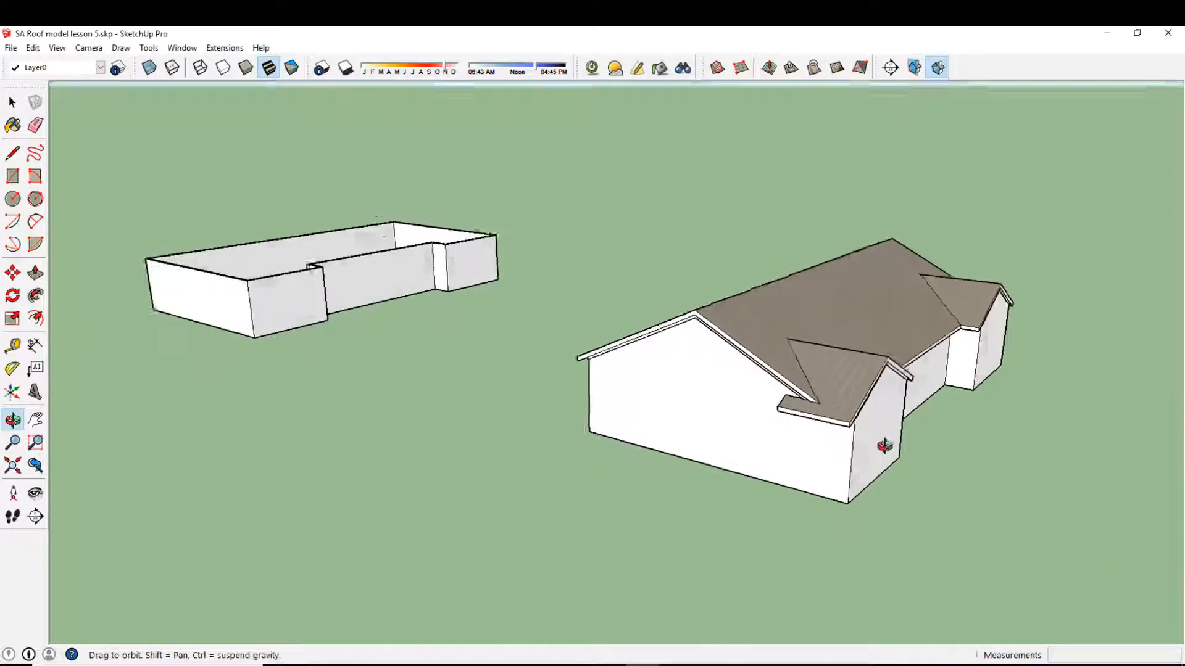
Make the roof layer the active layer for drawing on the open-topped building walls
scroll(863, 438, up, 2)
middle_drag(753, 420, 441, 314)
scroll(802, 365, down, 3)
scroll(442, 314, up, 6)
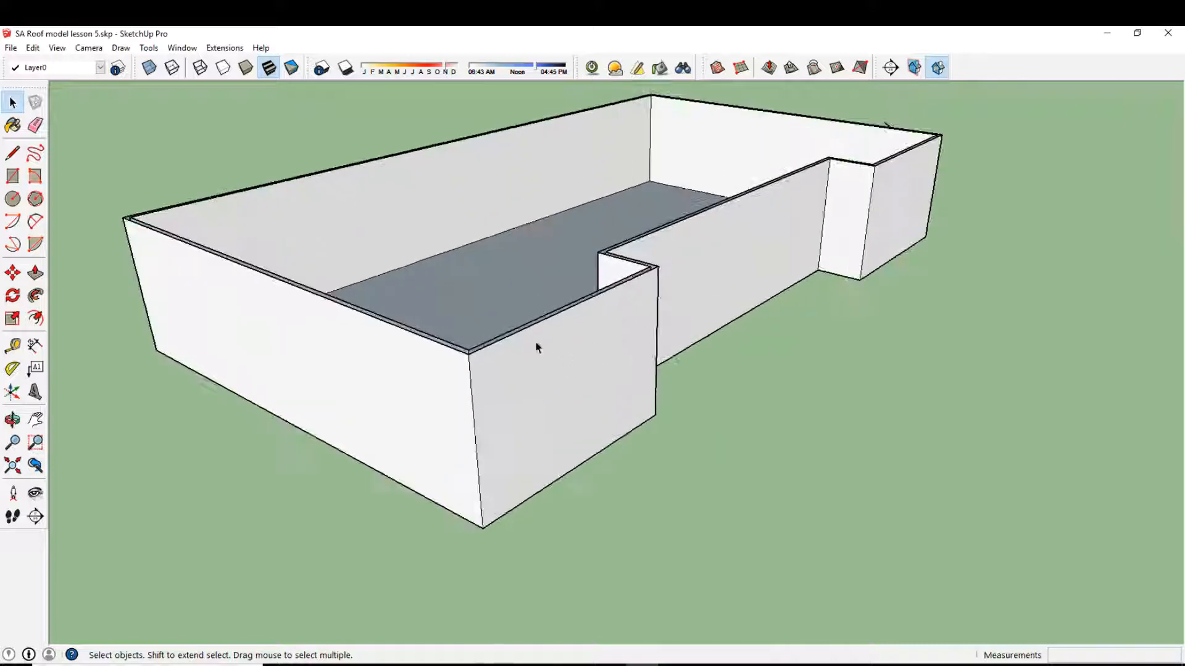
click(13, 154)
middle_drag(543, 399, 513, 475)
scroll(510, 480, up, 5)
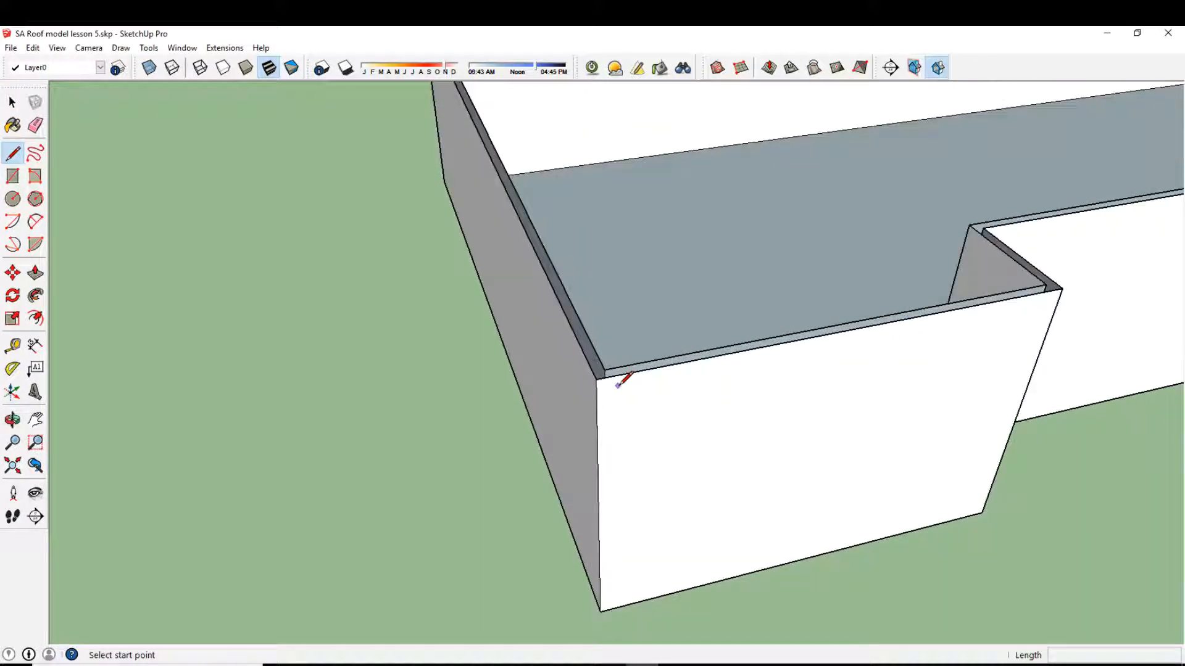
shift+middle_drag(565, 294, 531, 324)
click(118, 68)
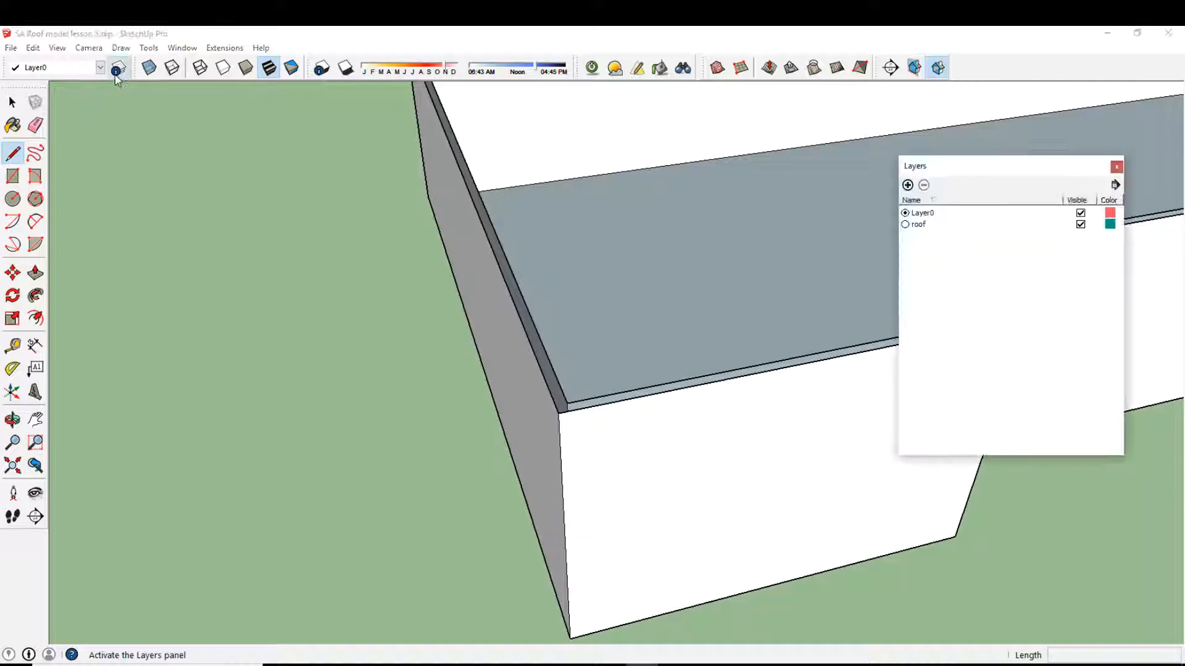
click(905, 225)
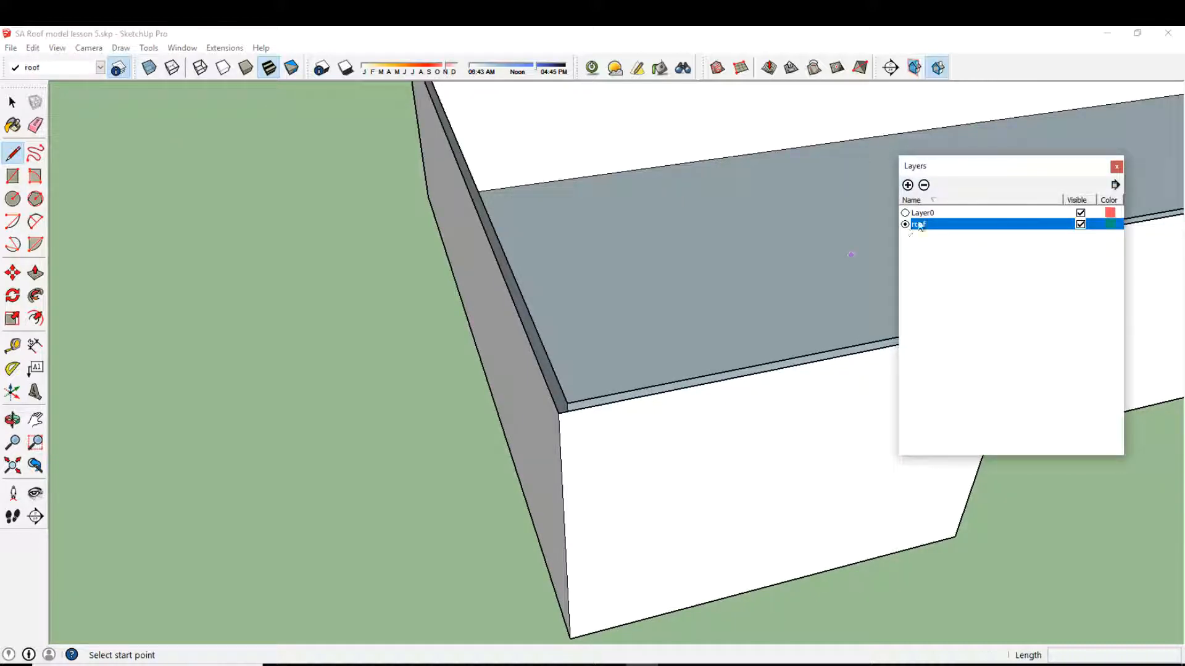
click(1116, 167)
Draw an upright pitch triangle from the end wall's inner top edge, running inward along the red axis and rising 6 inches
scroll(562, 312, up, 3)
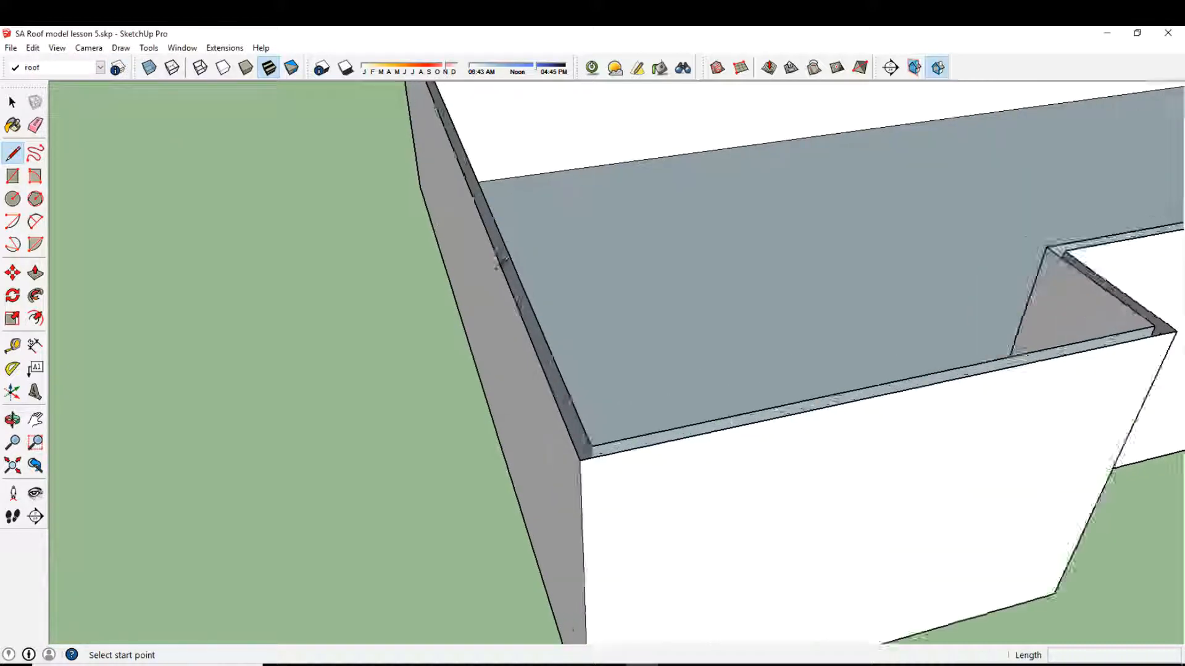
click(546, 327)
mouse_move(571, 314)
middle_down()
mouse_move(603, 339)
mouse_move(582, 306)
middle_up()
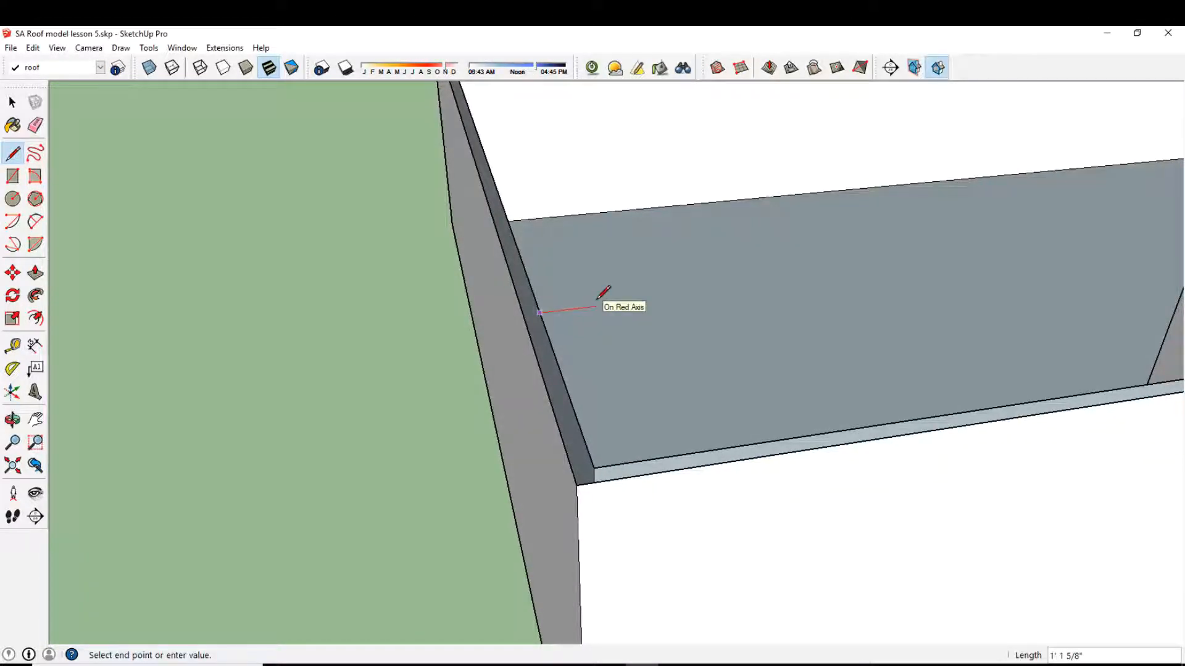
middle_drag(596, 299, 592, 253)
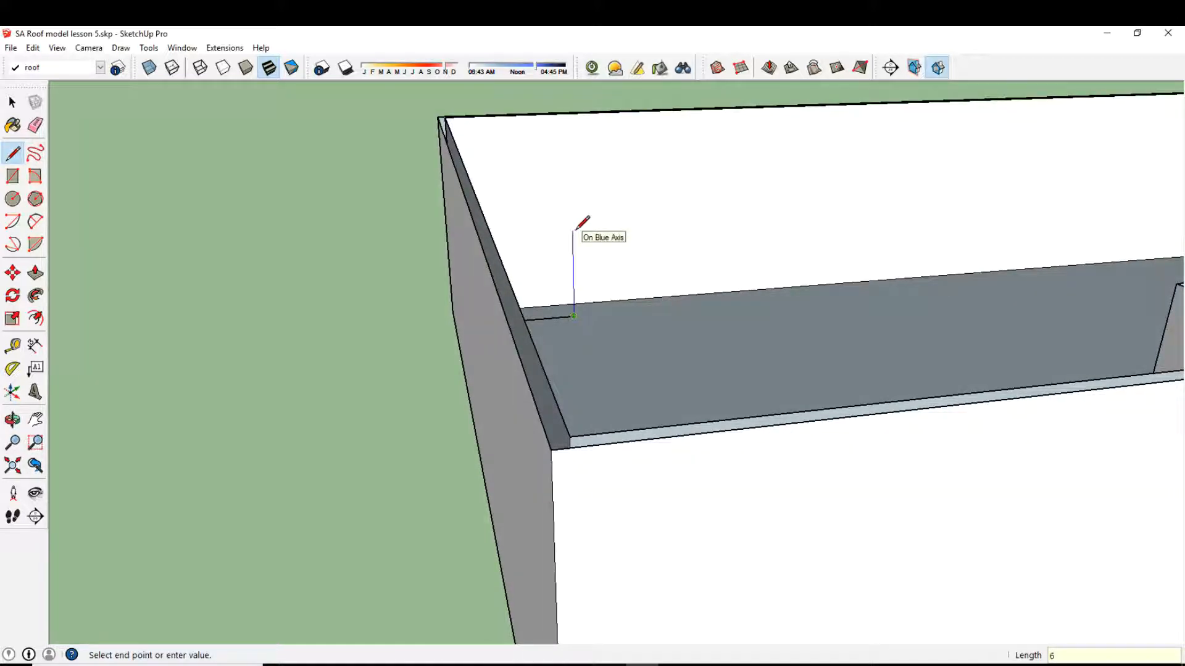
scroll(559, 275, up, 3)
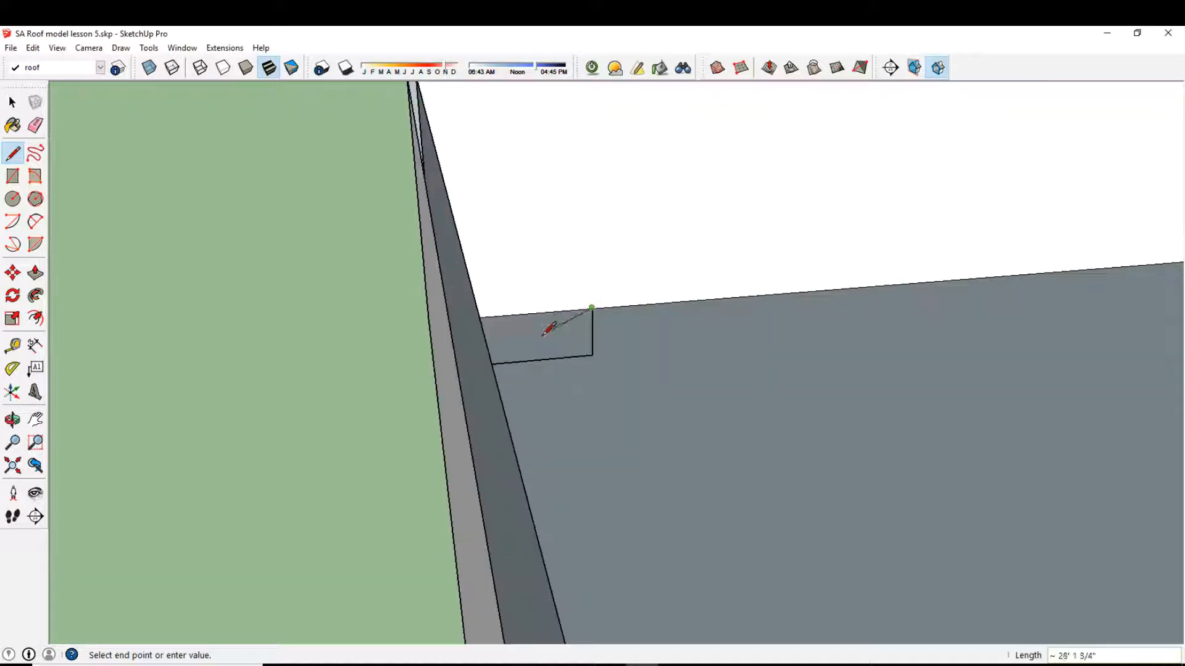
click(496, 361)
Group the pitch triangle's face and edges and open the group for editing
middle_drag(529, 373, 499, 302)
click(13, 102)
double_click(551, 328)
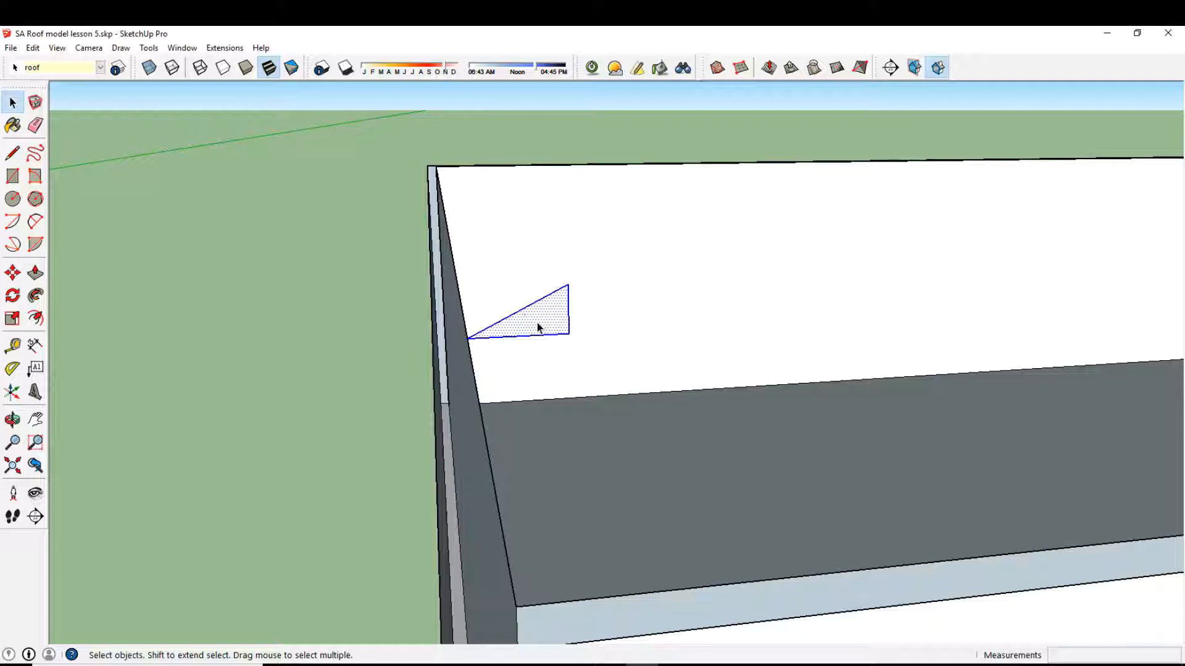
right_click(537, 328)
click(617, 439)
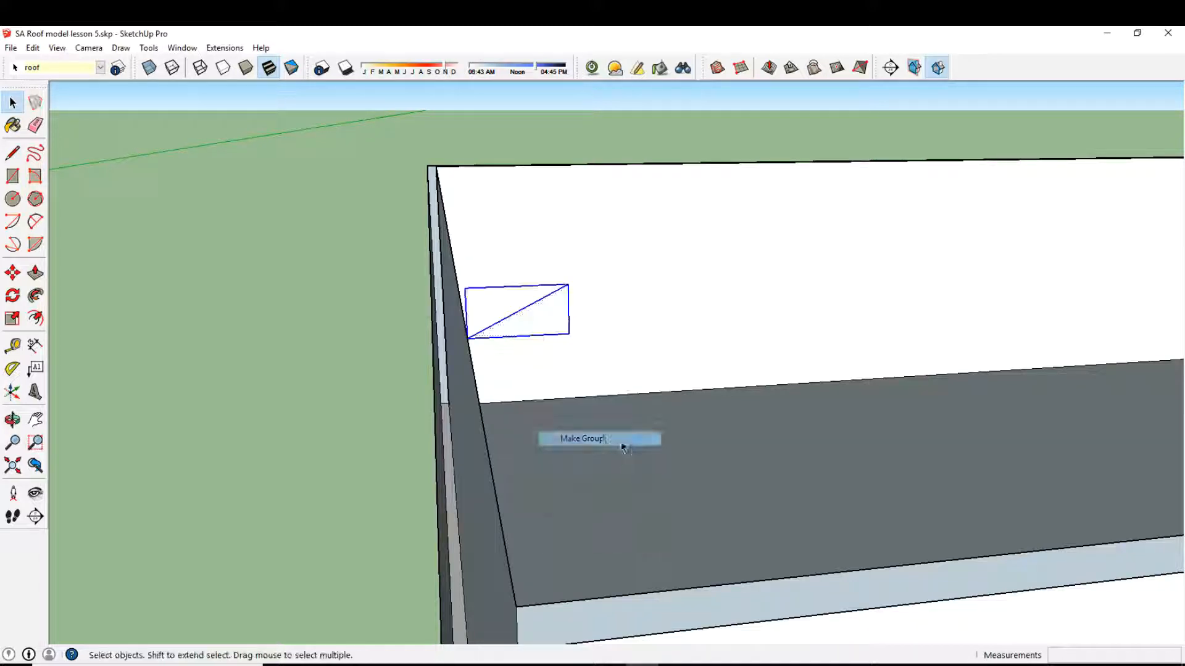
double_click(544, 320)
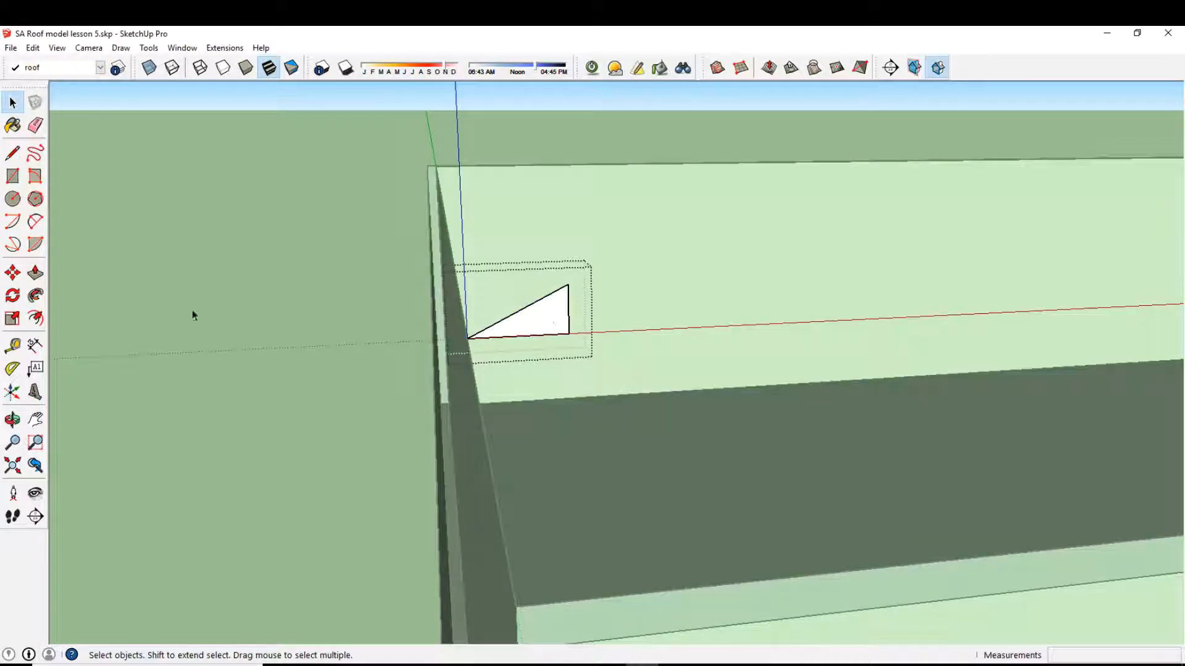
Offset the pitch triangle's outline outward by 6 inches
click(35, 317)
click(539, 315)
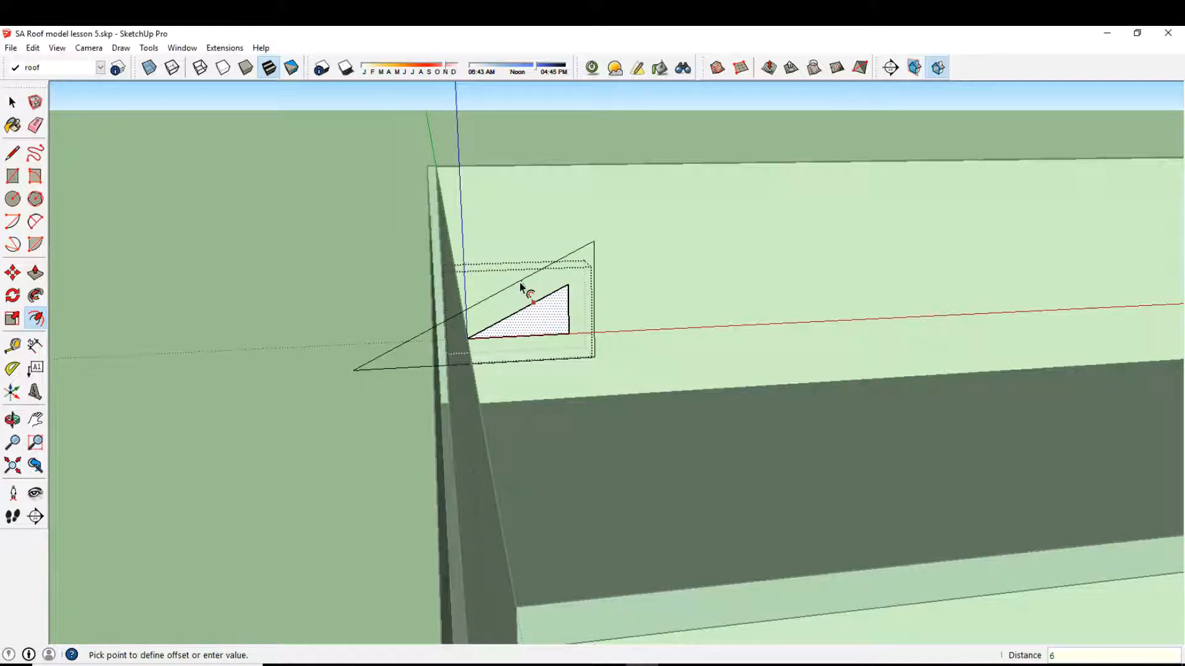
key(Return)
Outline the eave overhang with a 1'6" line out from the wall's outer top edge, a vertical line down and a sloped underside
click(12, 153)
mouse_move(400, 312)
middle_down()
mouse_move(495, 312)
mouse_move(455, 330)
middle_up()
click(443, 340)
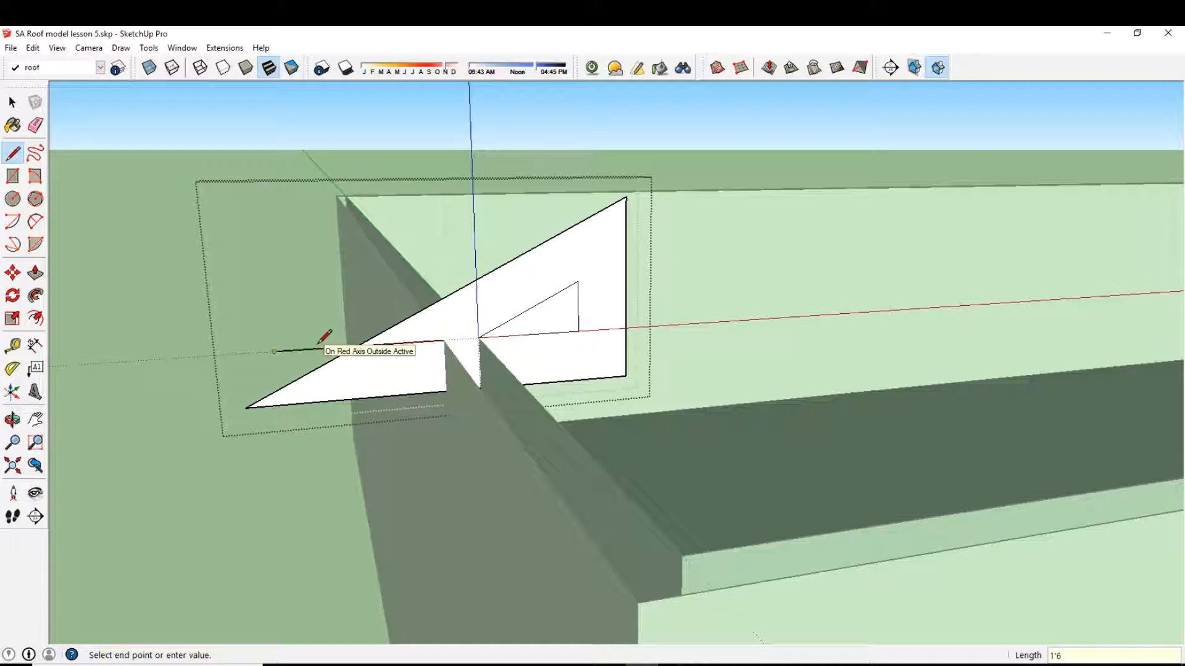
click(274, 352)
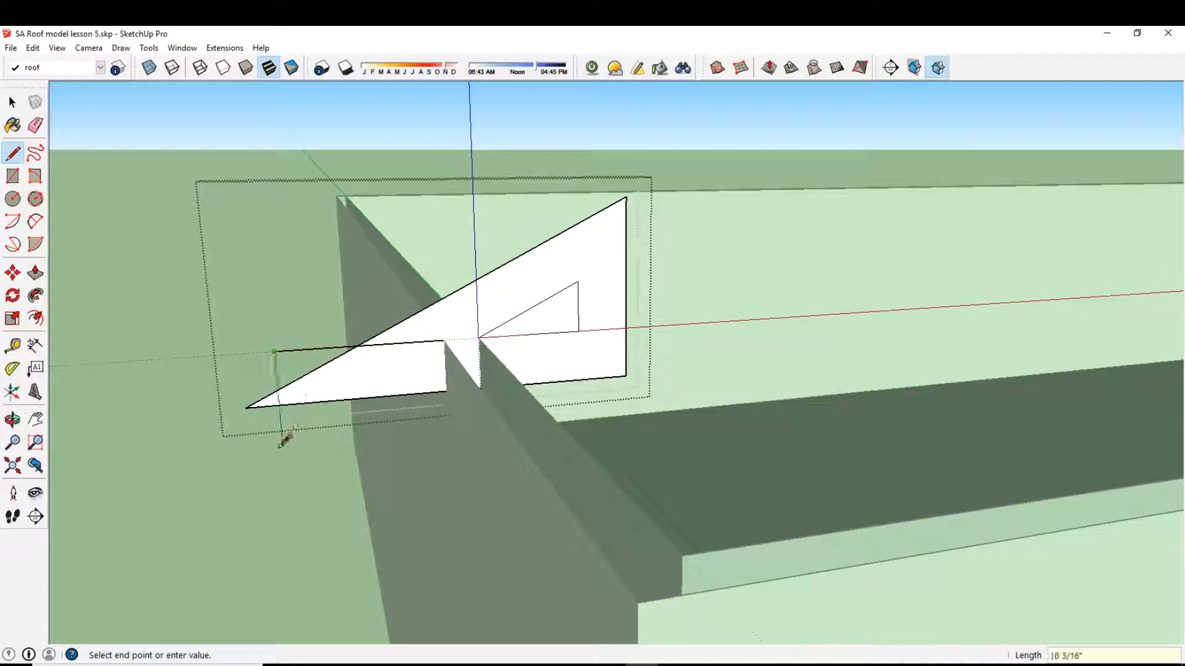
click(285, 510)
middle_drag(344, 436, 484, 368)
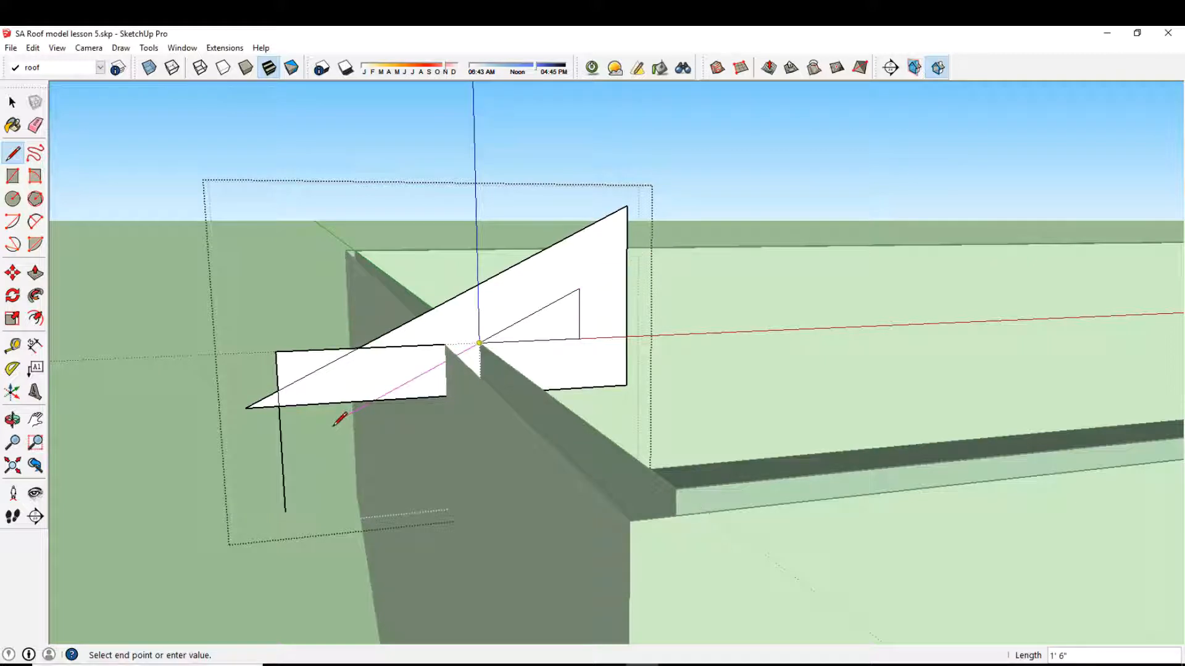
click(285, 451)
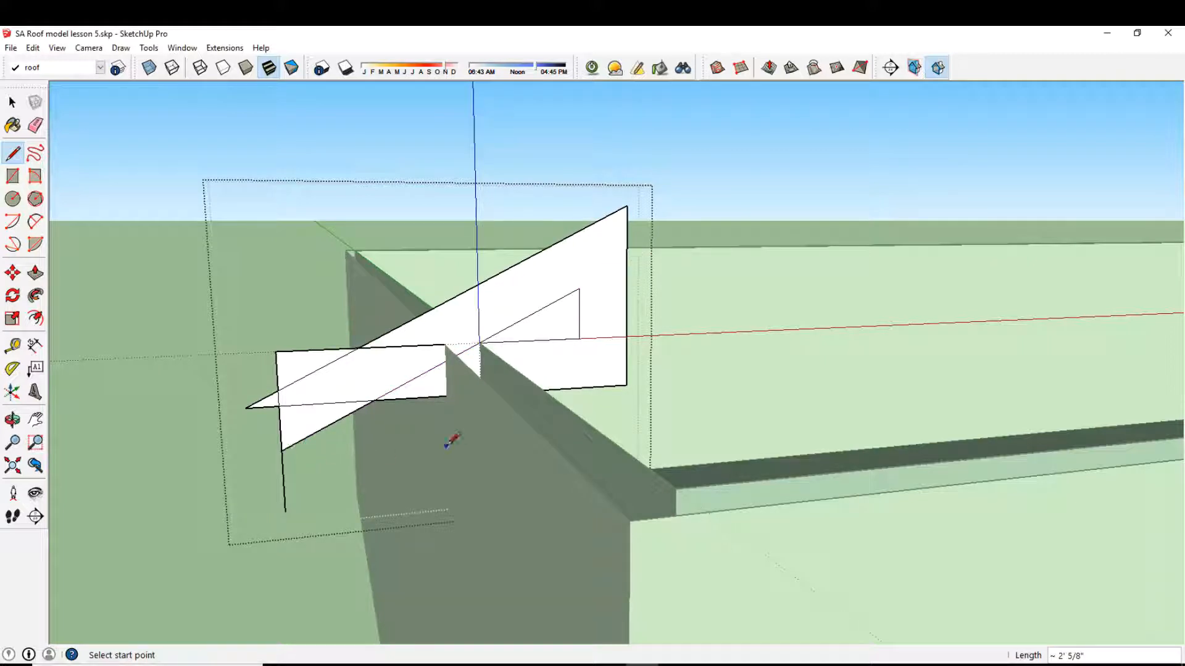
Erase the surplus lines around the overhang, keeping the sloped eave tail and its vertical end edge
click(35, 125)
click(264, 402)
click(295, 349)
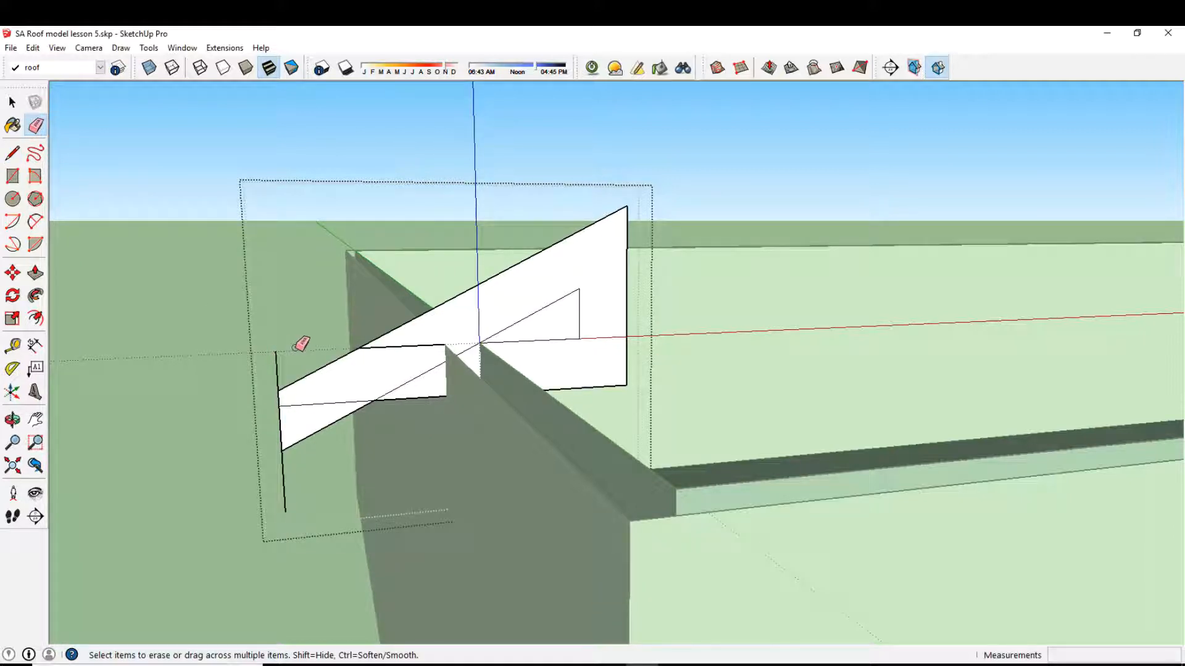
click(396, 347)
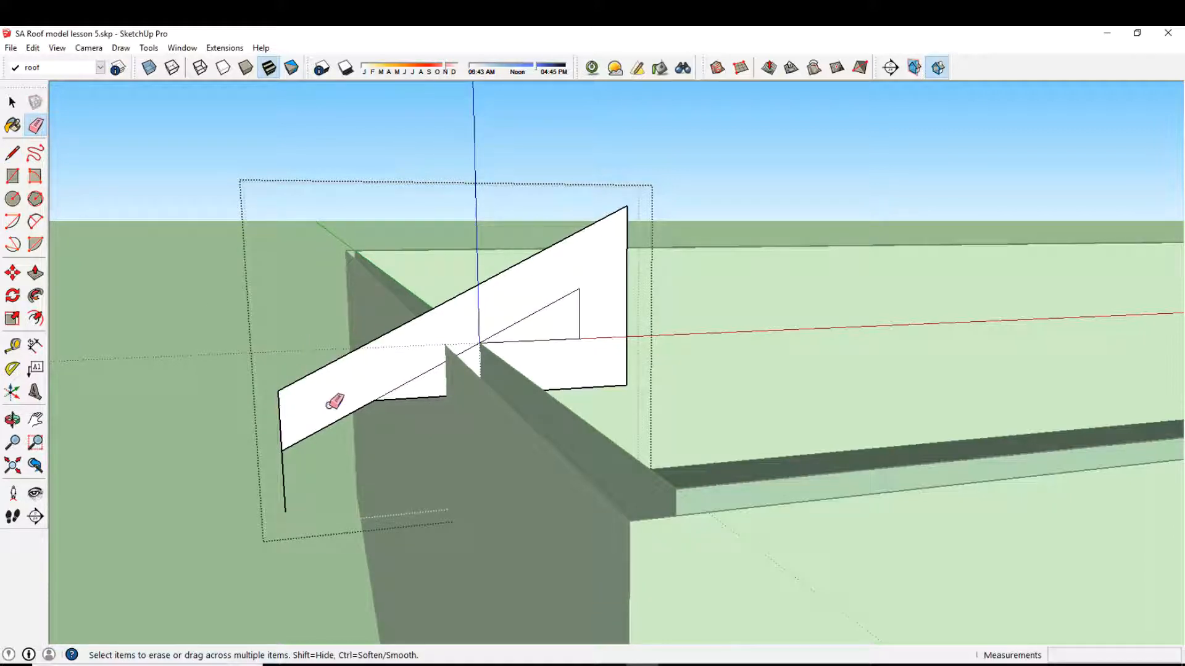
click(425, 398)
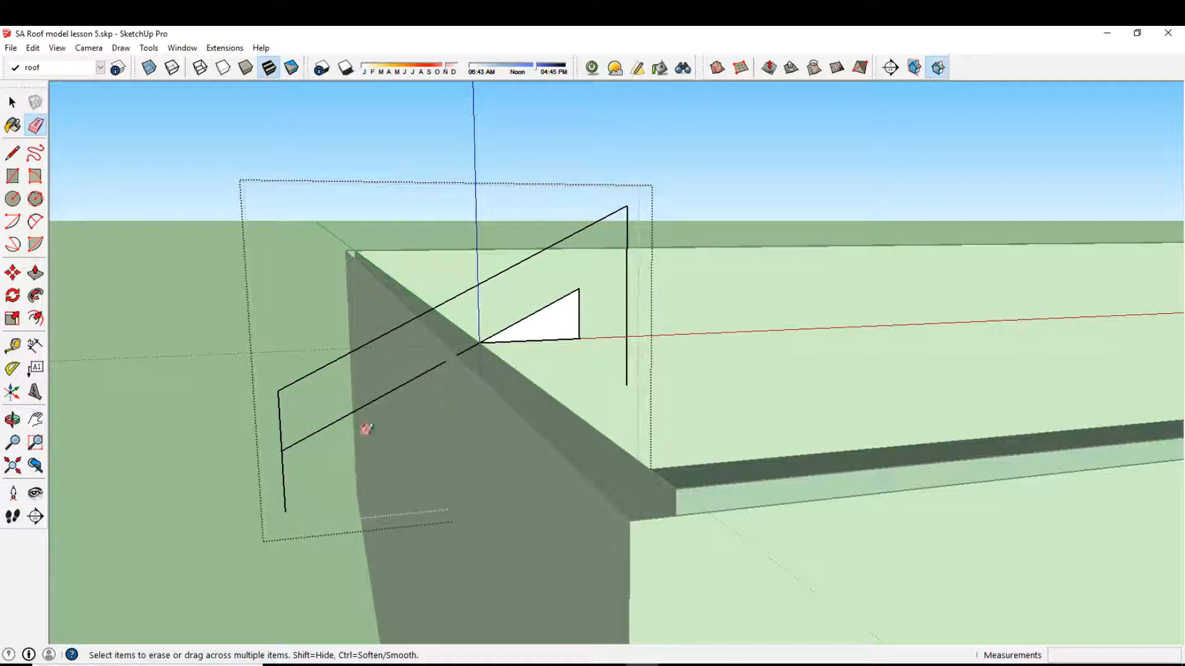
key(ctrl+z)
click(283, 493)
Extend the sloped underside from the eave tail to the profile's upper vertical edge and erase the leftover triangle lines below
key(l)
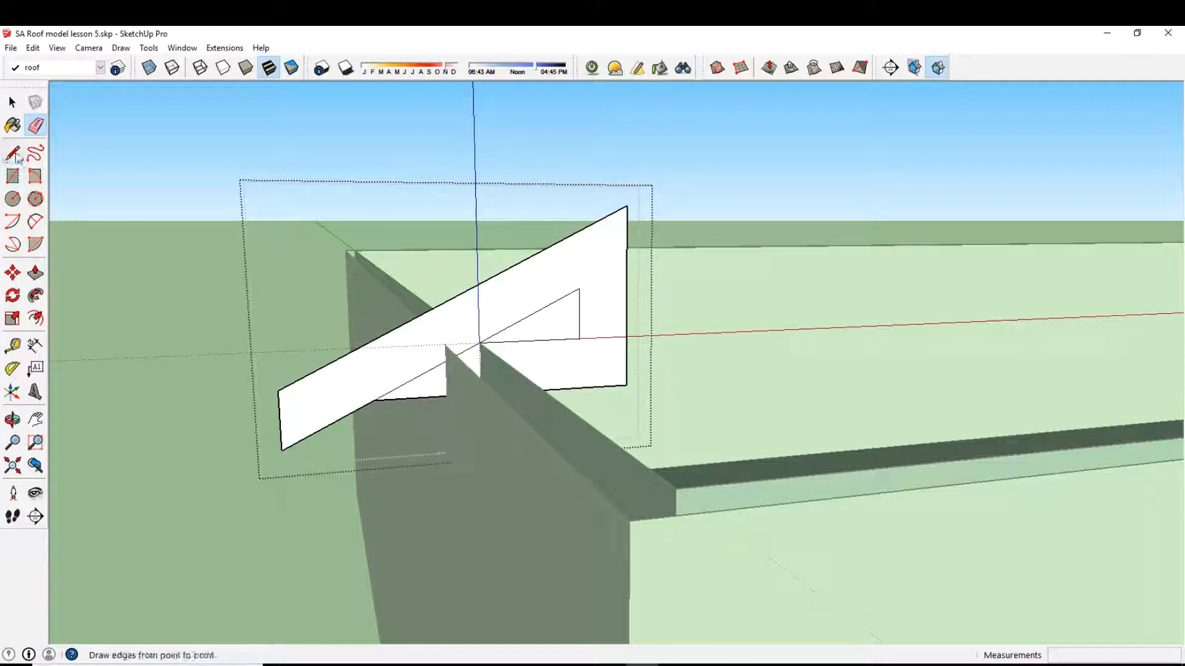
click(281, 450)
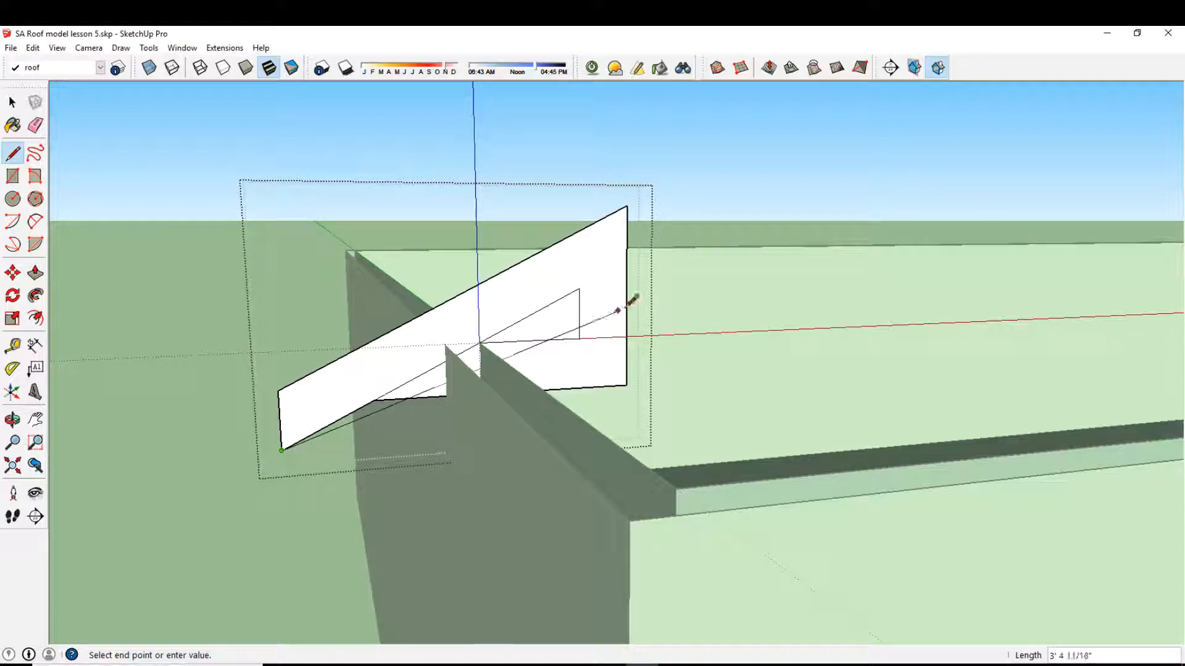
click(627, 262)
click(35, 125)
mouse_move(659, 335)
mouse_down()
mouse_move(592, 331)
mouse_move(432, 407)
mouse_up()
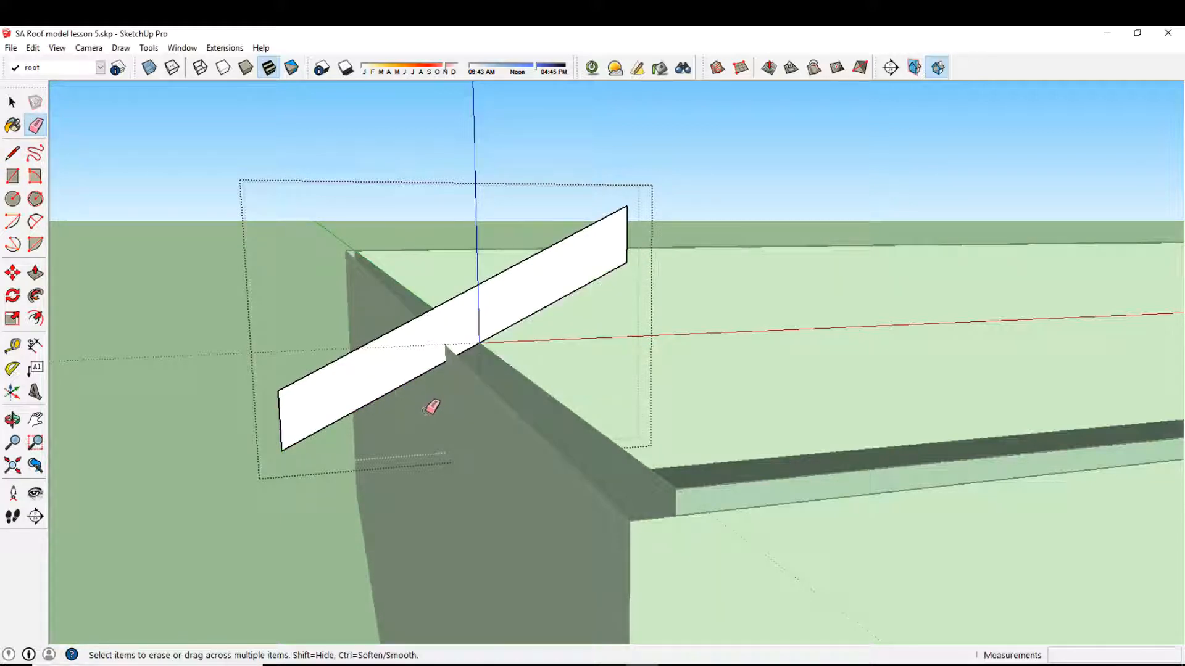
Draw a trim profile 3.5 inches deep and 1 inch wide against the outer wall face and merge it with the sloped roof profile
click(12, 152)
scroll(469, 348, up, 4)
click(460, 343)
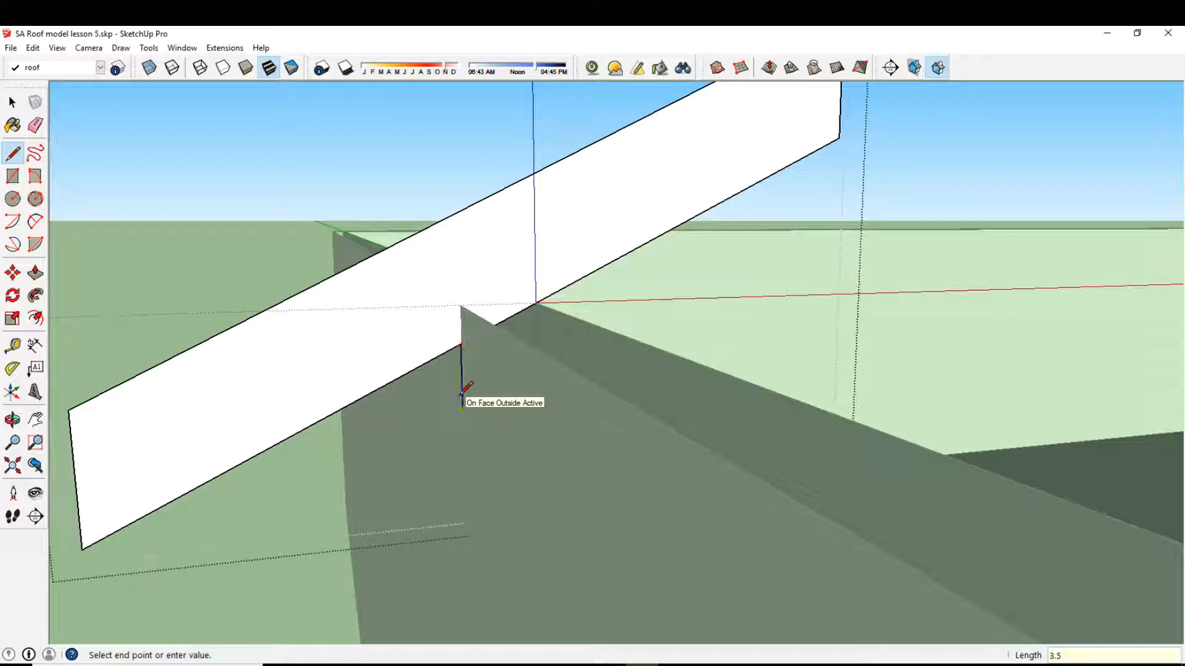
key(Return)
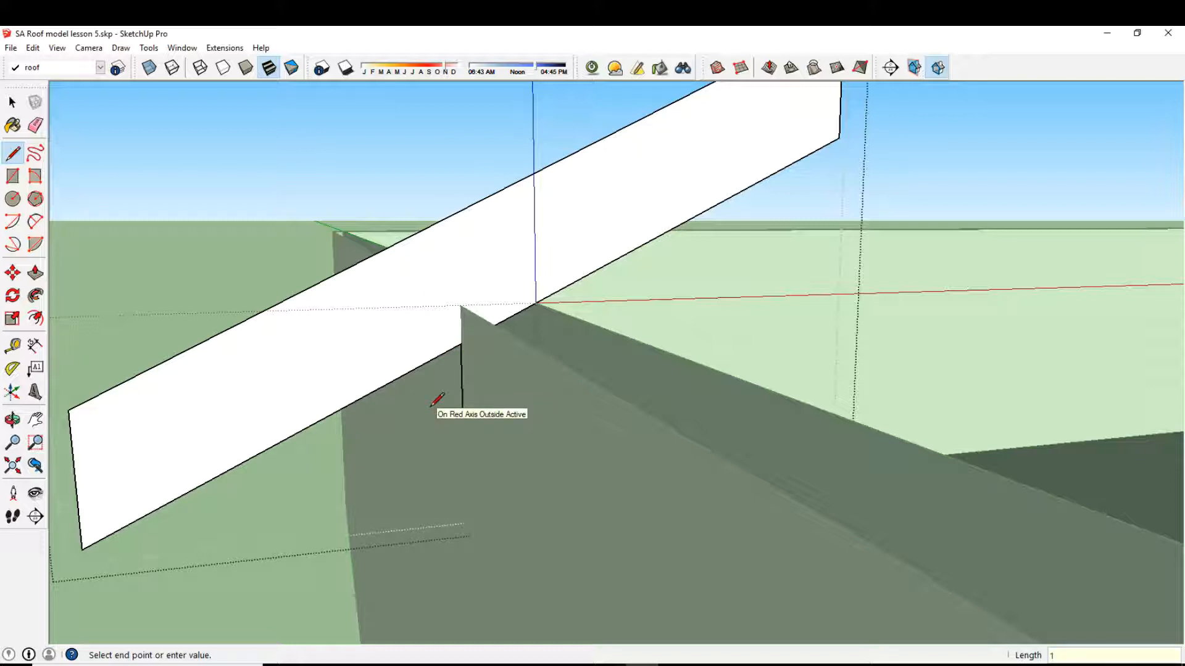
key(Return)
click(441, 354)
key(e)
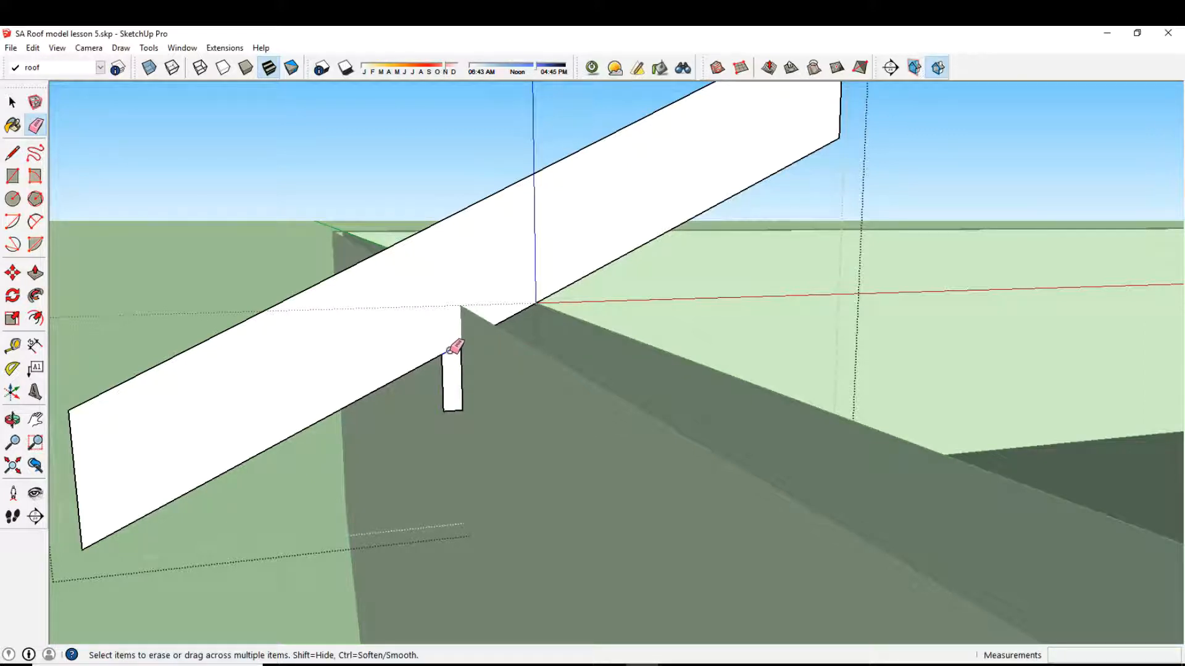
scroll(455, 347, down, 5)
Extend the roof profile's top and bottom edges up the slope above the building and close the upper end
click(12, 152)
scroll(560, 299, down, 3)
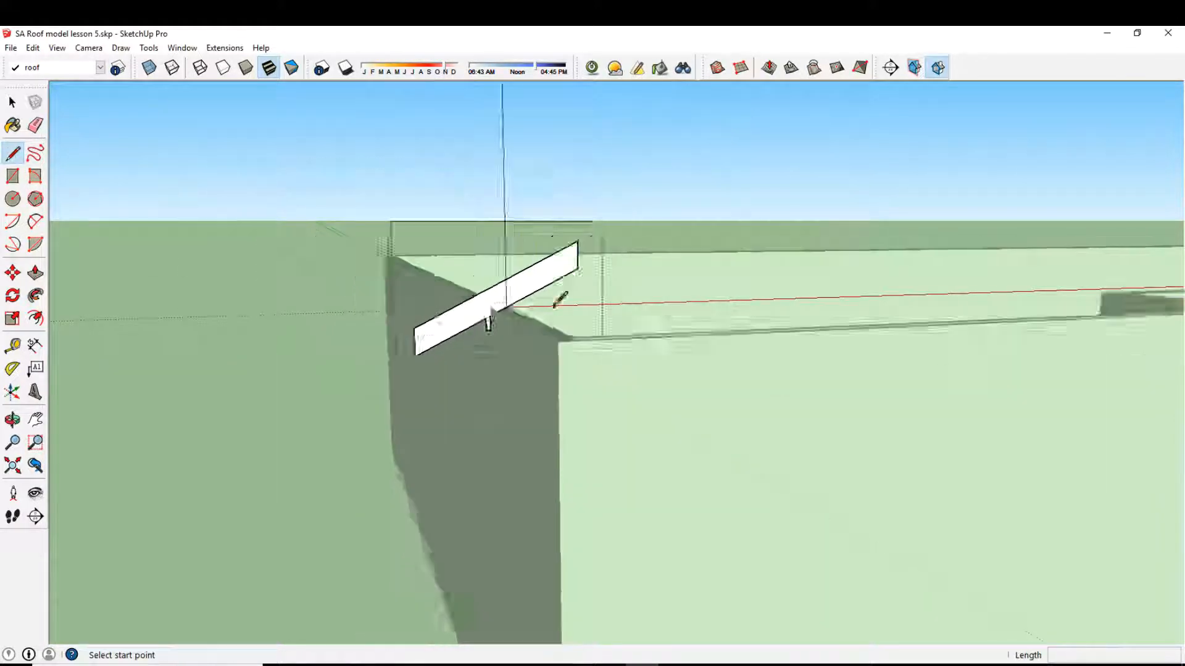
scroll(559, 300, down, 2)
click(405, 362)
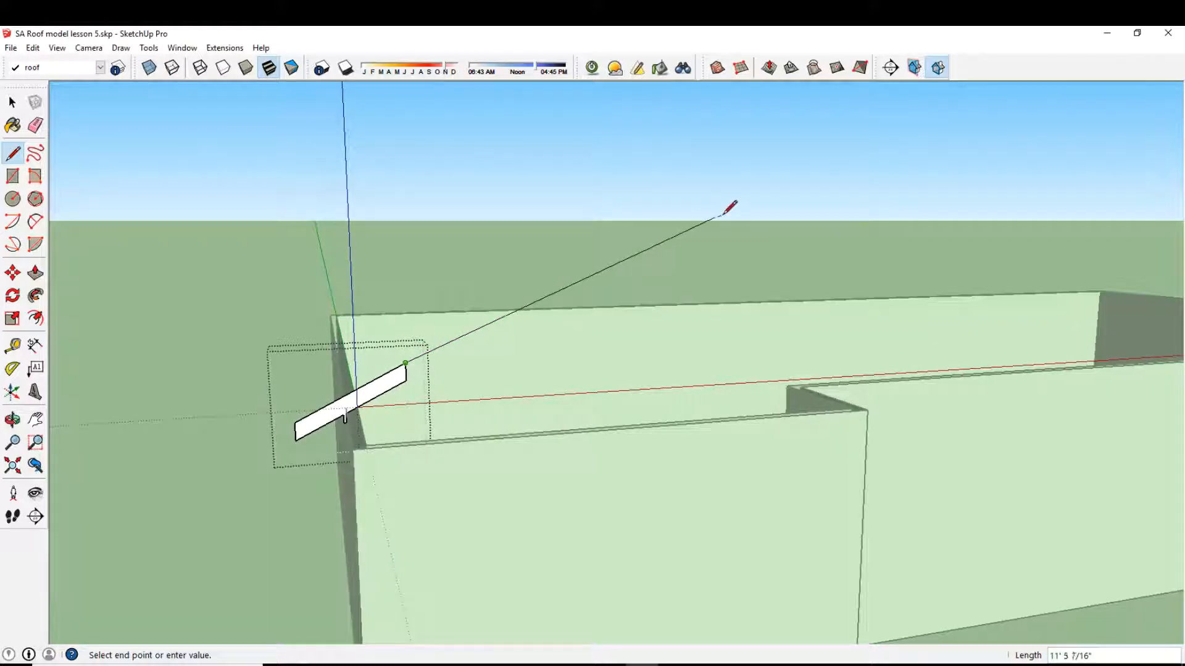
key(Escape)
click(406, 380)
middle_drag(759, 191, 743, 267)
click(885, 158)
key(Escape)
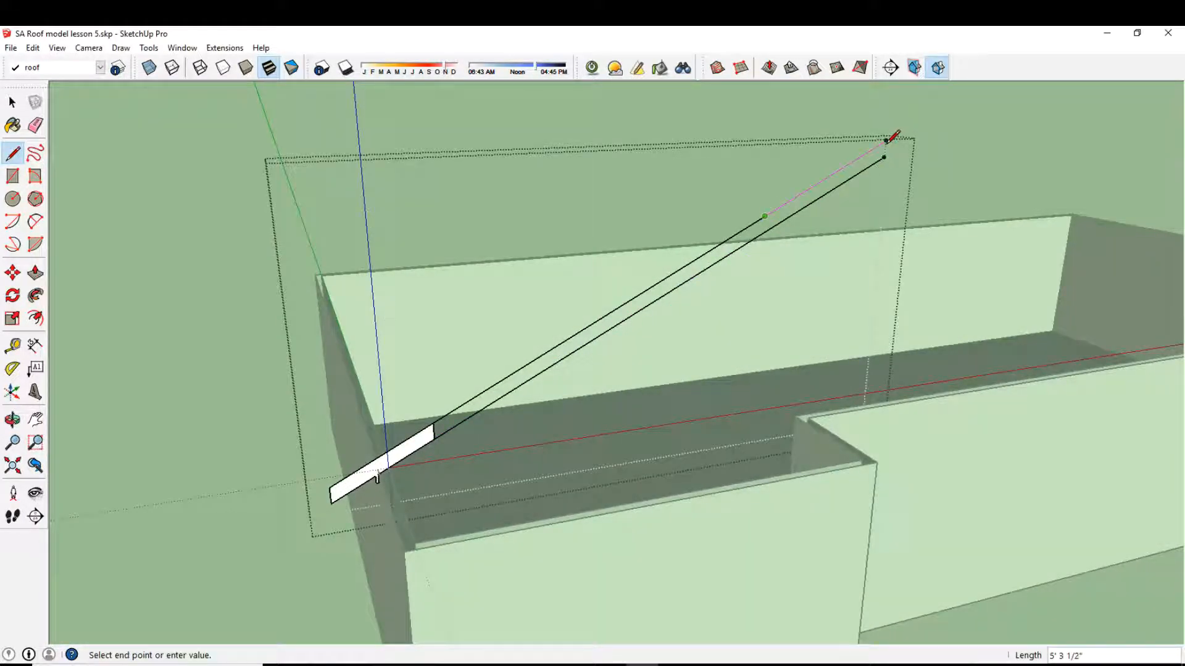
click(887, 141)
Erase the vertical joint line between the original roof profile and its extension
middle_drag(502, 172, 154, 145)
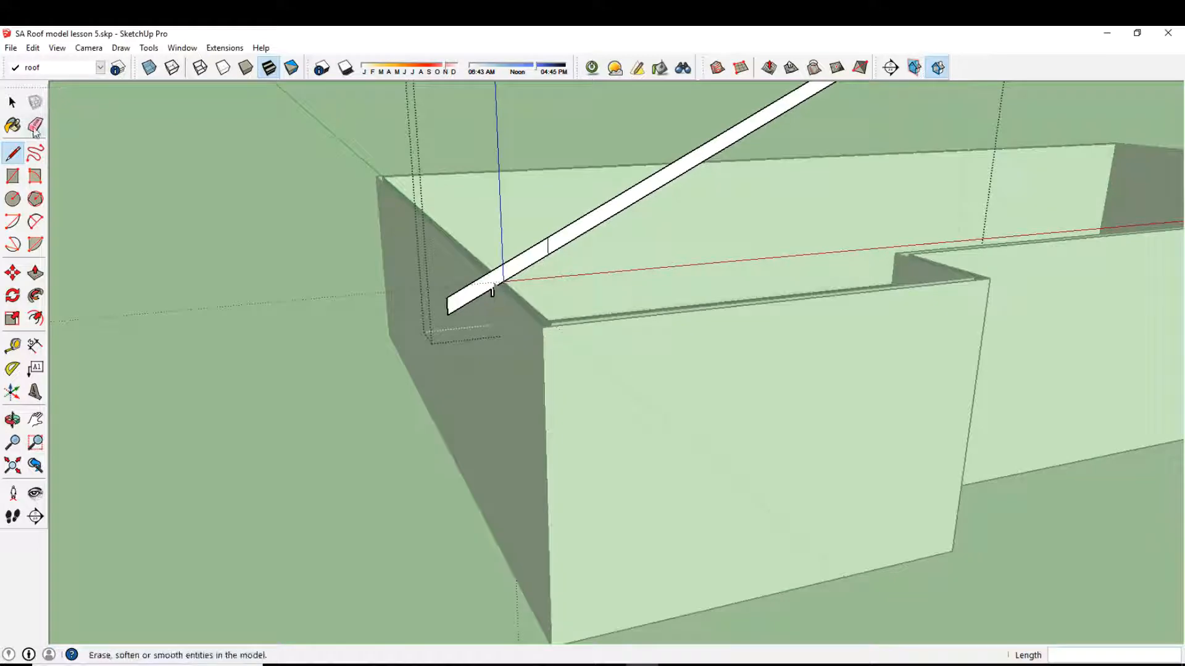
click(35, 126)
scroll(534, 267, up, 4)
key(space)
Move the roof profile group along the end wall so its trim sits at the building's outer front corner
scroll(494, 385, down, 4)
mouse_move(466, 373)
middle_down()
mouse_move(529, 302)
mouse_move(460, 351)
middle_up()
click(460, 352)
scroll(357, 351, up, 3)
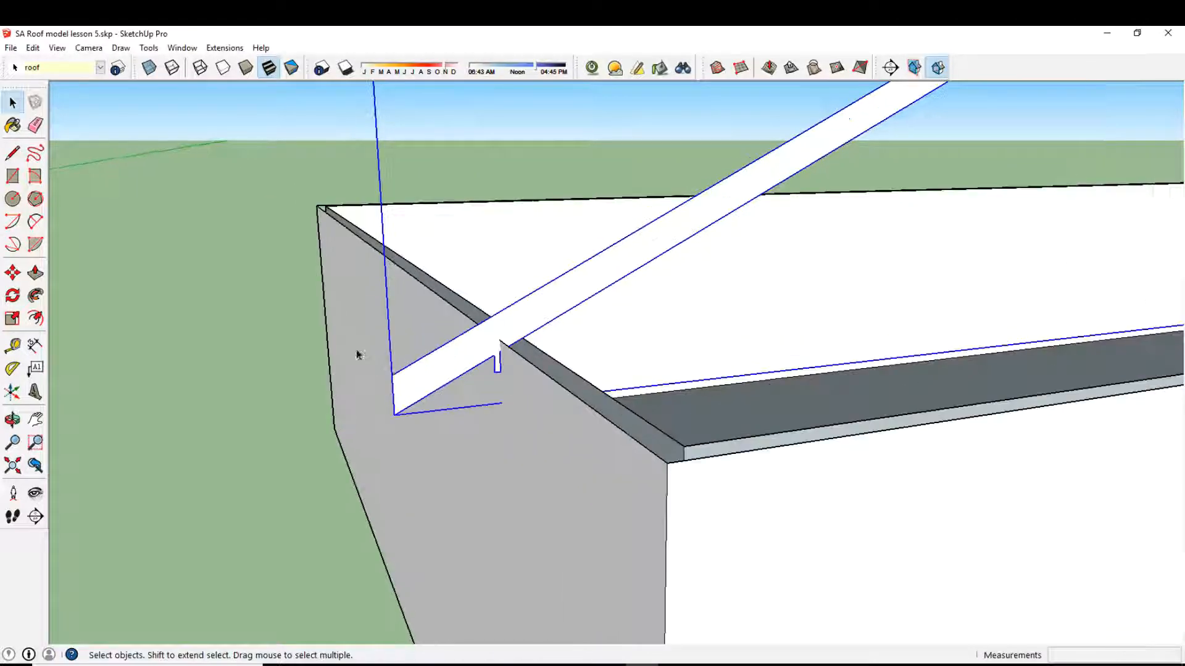
click(12, 272)
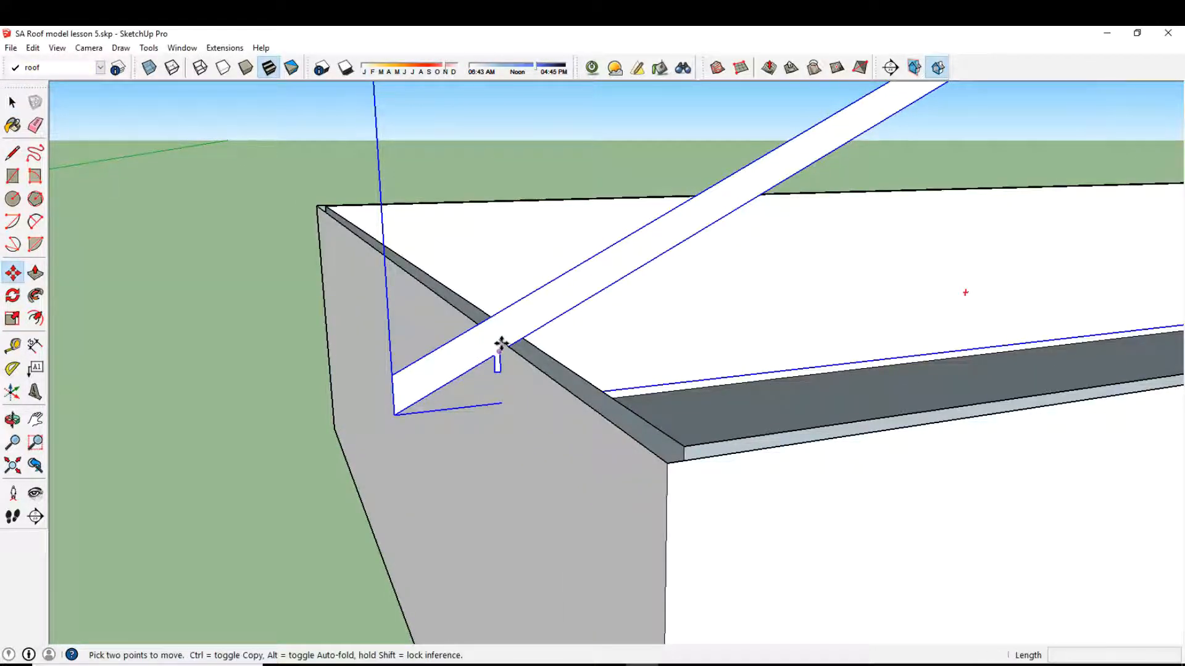
scroll(716, 494, down, 2)
middle_drag(716, 494, 704, 385)
scroll(942, 507, down, 2)
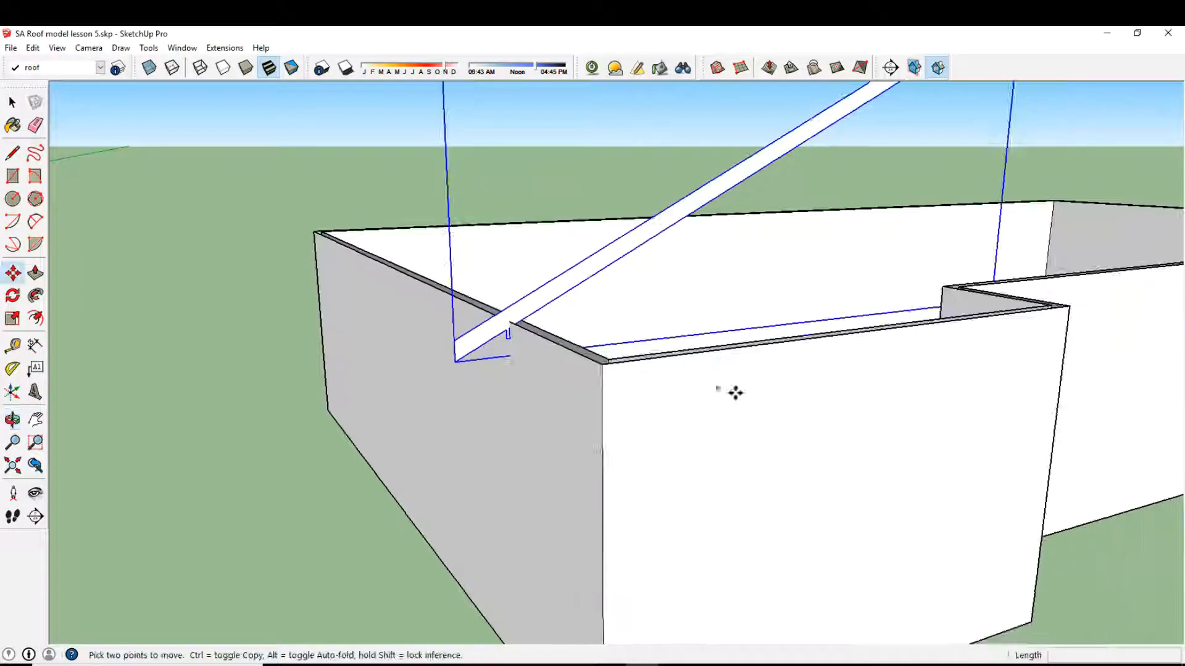
scroll(894, 384, down, 1)
middle_drag(894, 384, 700, 386)
scroll(852, 408, down, 2)
key(m)
scroll(621, 377, up, 1)
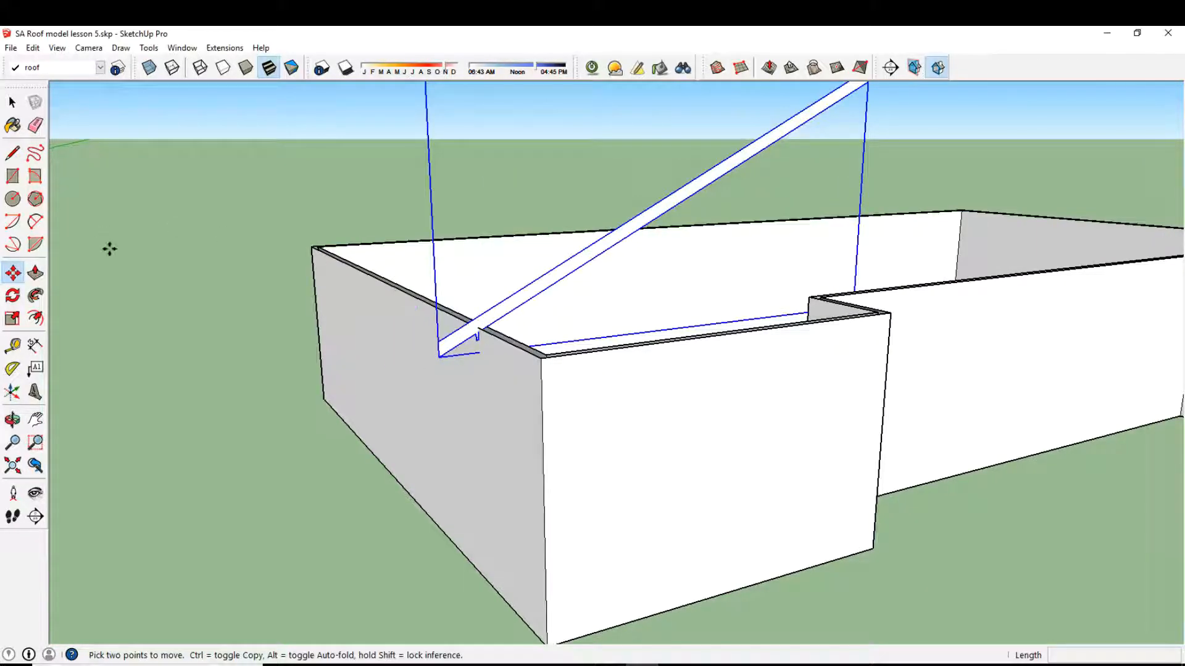
scroll(476, 321, up, 3)
click(466, 312)
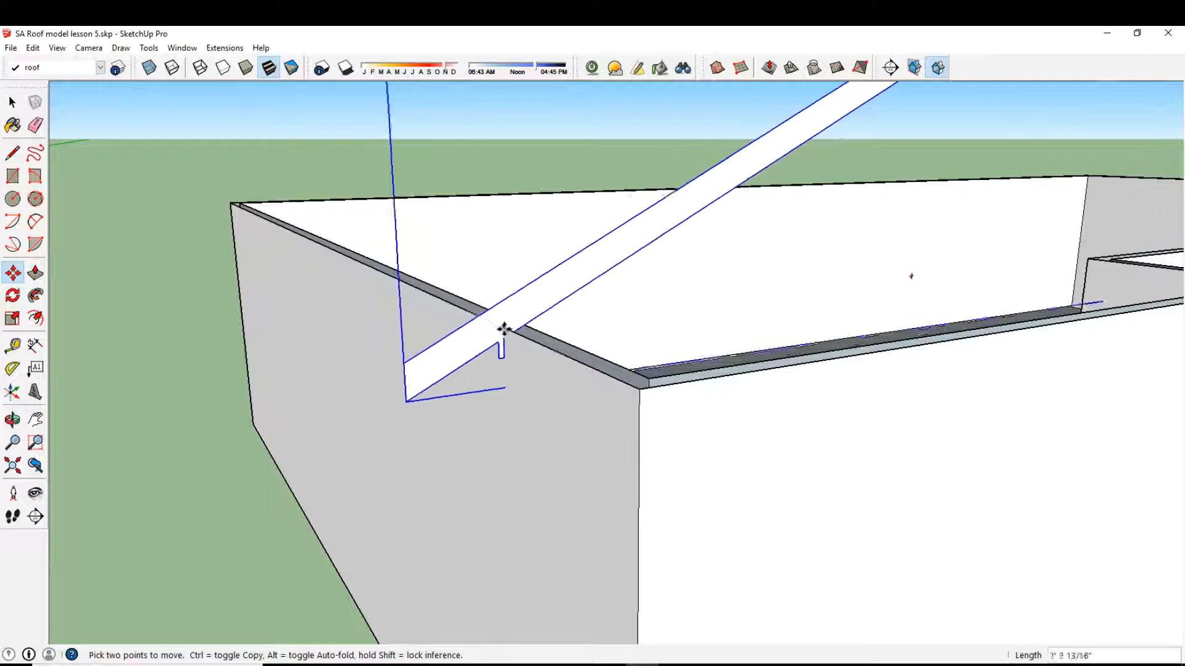
scroll(466, 321, up, 3)
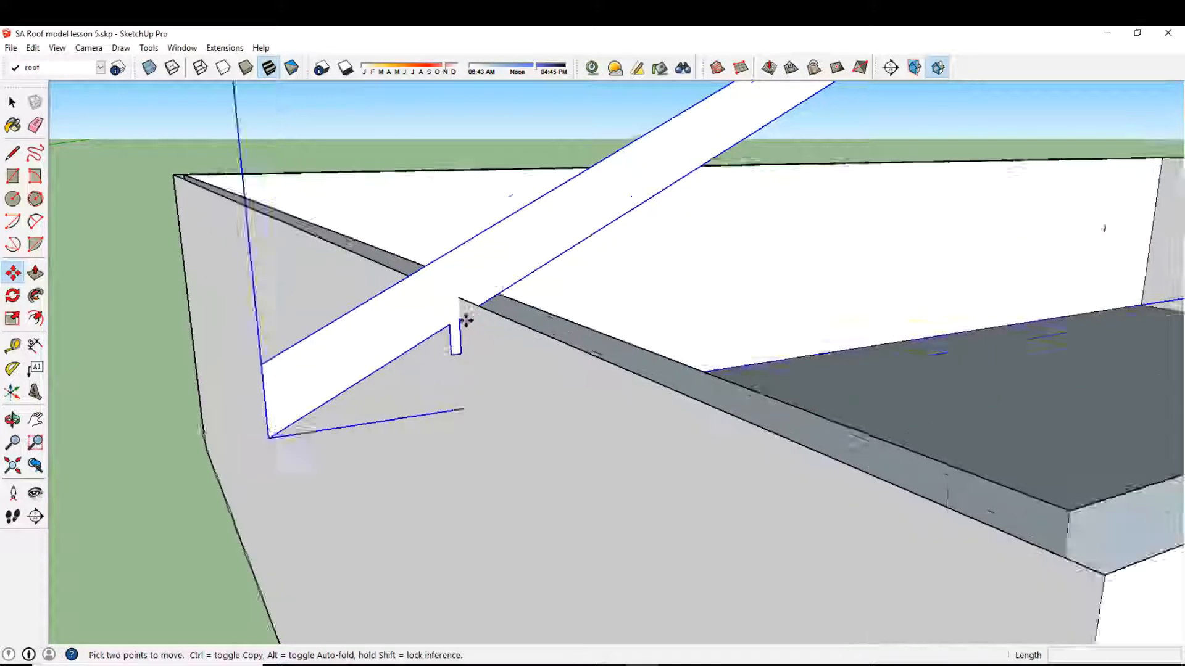
click(457, 289)
scroll(475, 302, down, 3)
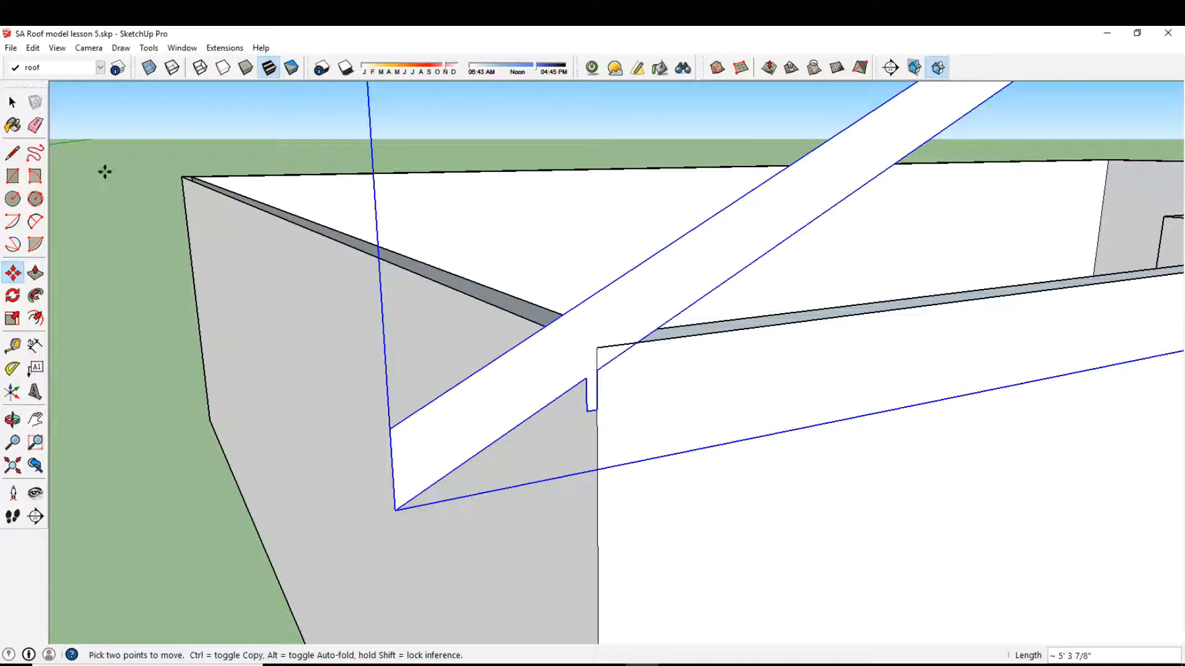
key(space)
scroll(560, 384, down, 1)
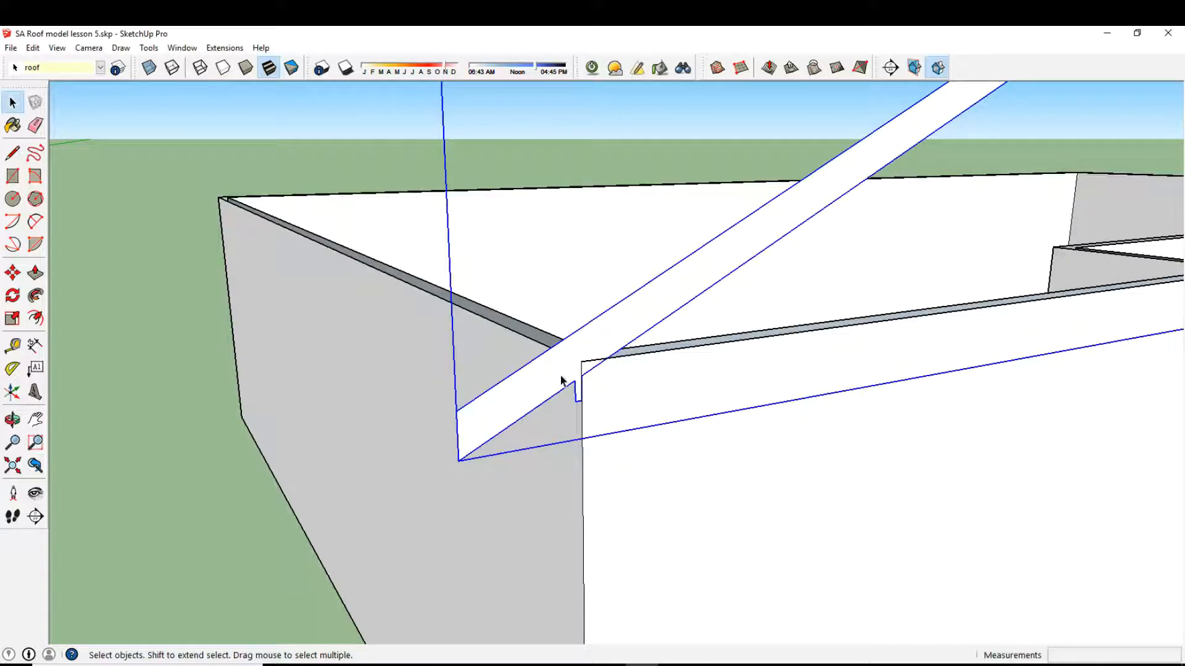
Inside the profile group, copy the sloped underside edge from the trim's upper inner point down to its lower corner
scroll(560, 379, down, 2)
middle_drag(661, 392, 453, 333)
scroll(432, 377, up, 3)
scroll(410, 423, up, 2)
double_click(454, 335)
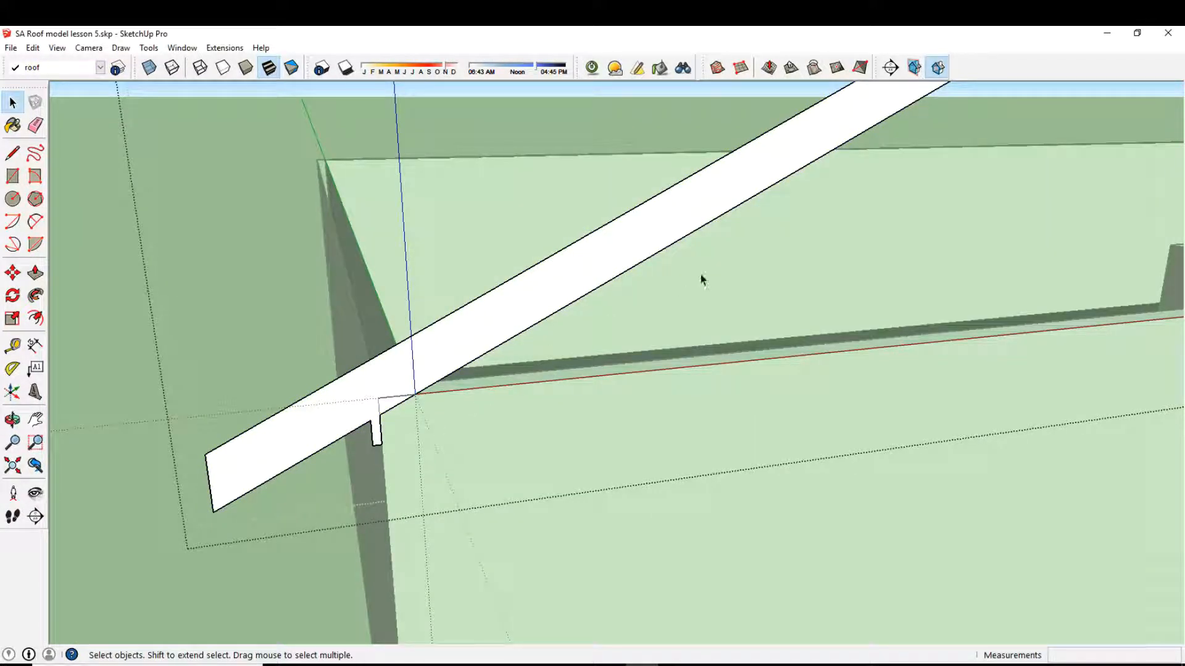
click(411, 407)
click(398, 411)
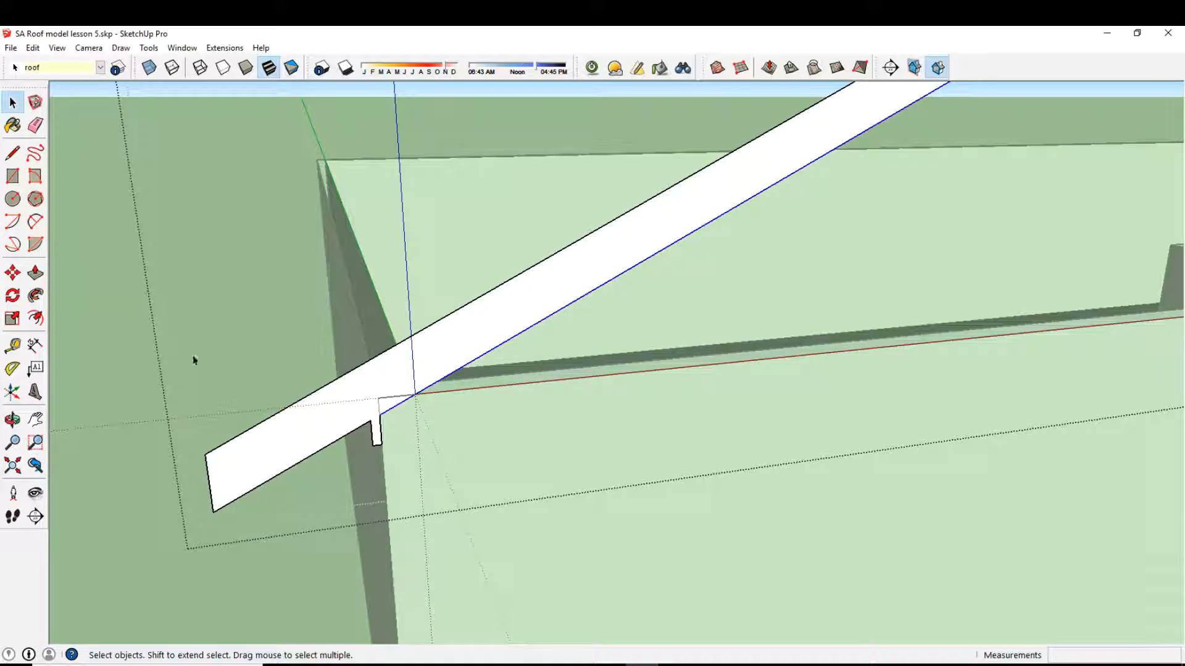
click(12, 272)
scroll(394, 439, up, 1)
scroll(389, 431, up, 1)
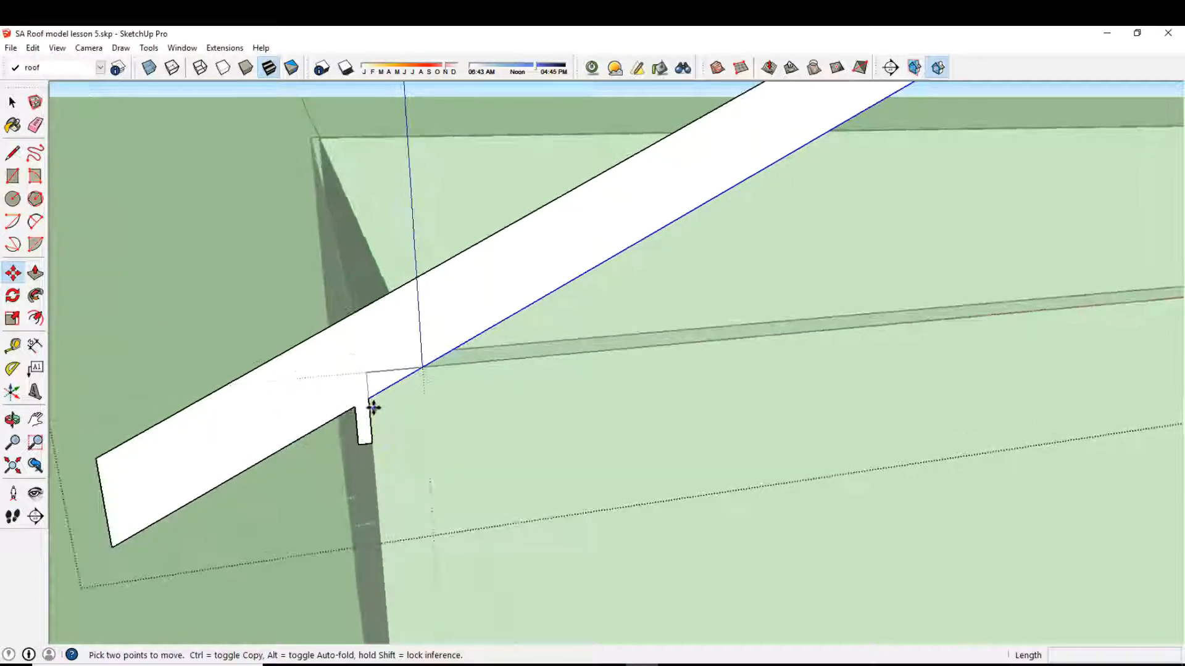
click(370, 400)
key(ctrl)
click(372, 443)
scroll(585, 405, down, 4)
scroll(426, 460, down, 5)
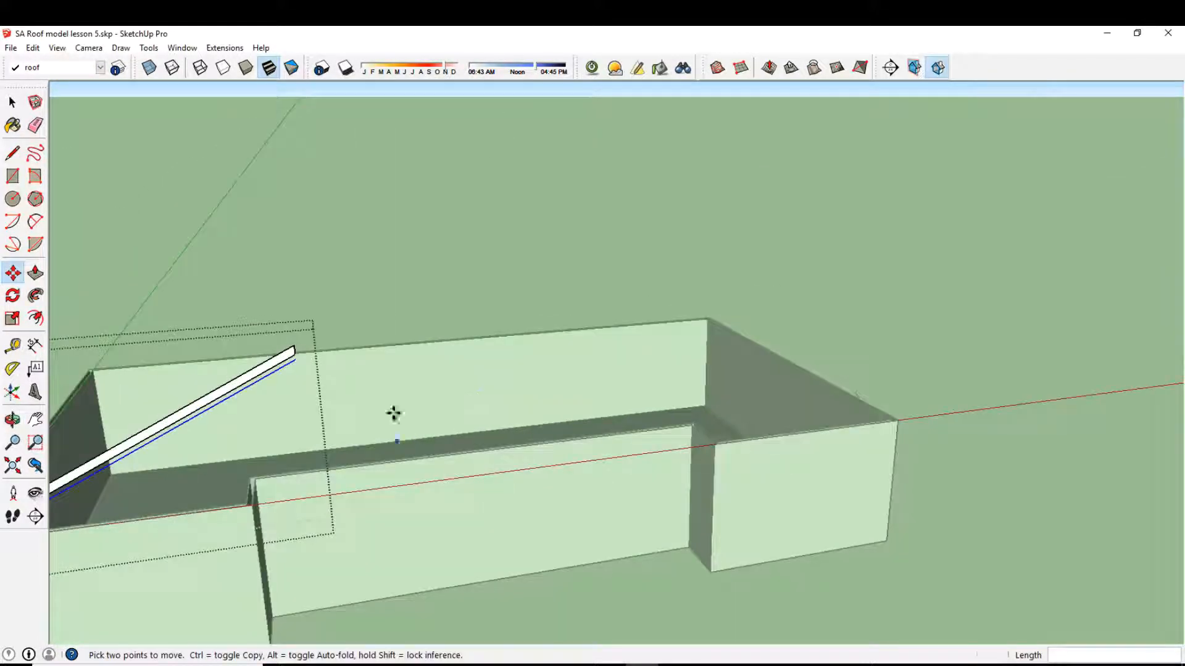
Draw a line closing the upper end between the roof profile and the copied sloped edge
click(9, 159)
scroll(402, 296, up, 1)
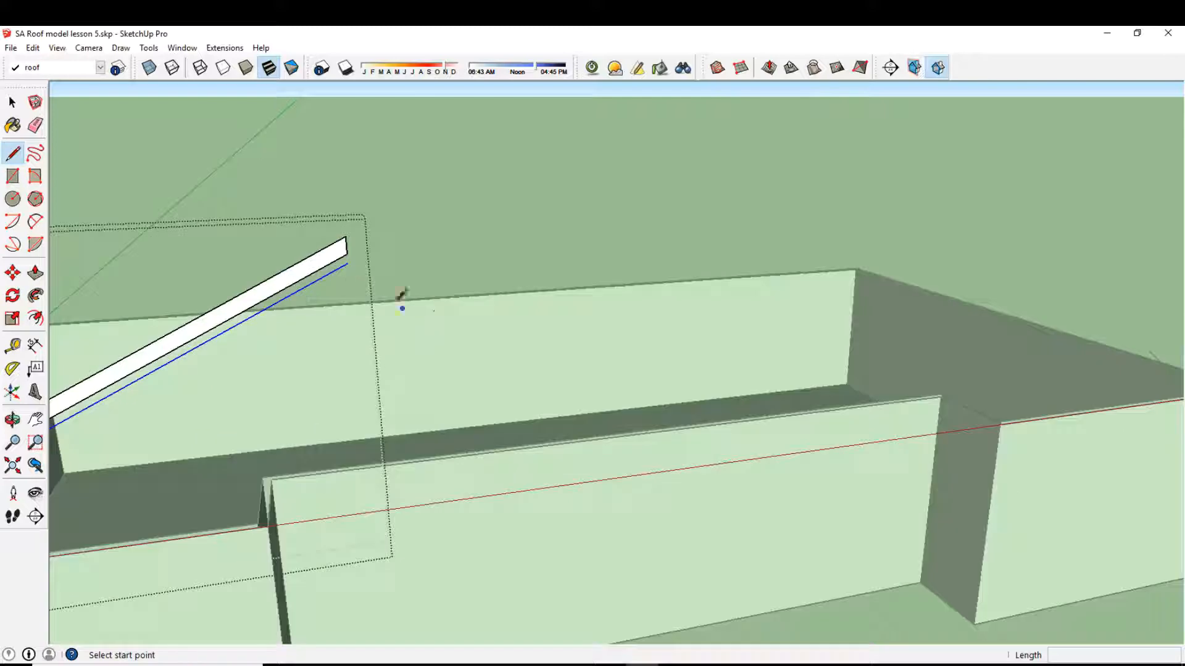
click(347, 254)
click(347, 264)
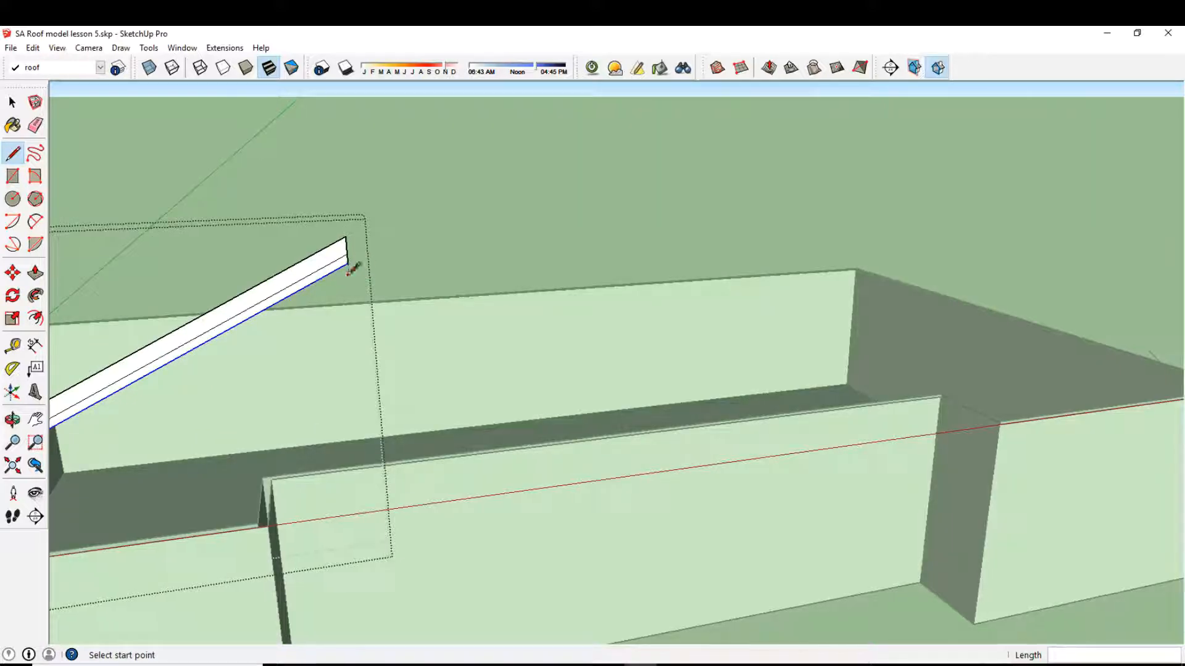
Draw a short line across the top of the trim, erase the vertical edge between the trim and the lower strip, and leave the group
shift+middle_drag(351, 268, 669, 133)
click(13, 102)
shift+middle_drag(216, 316, 617, 185)
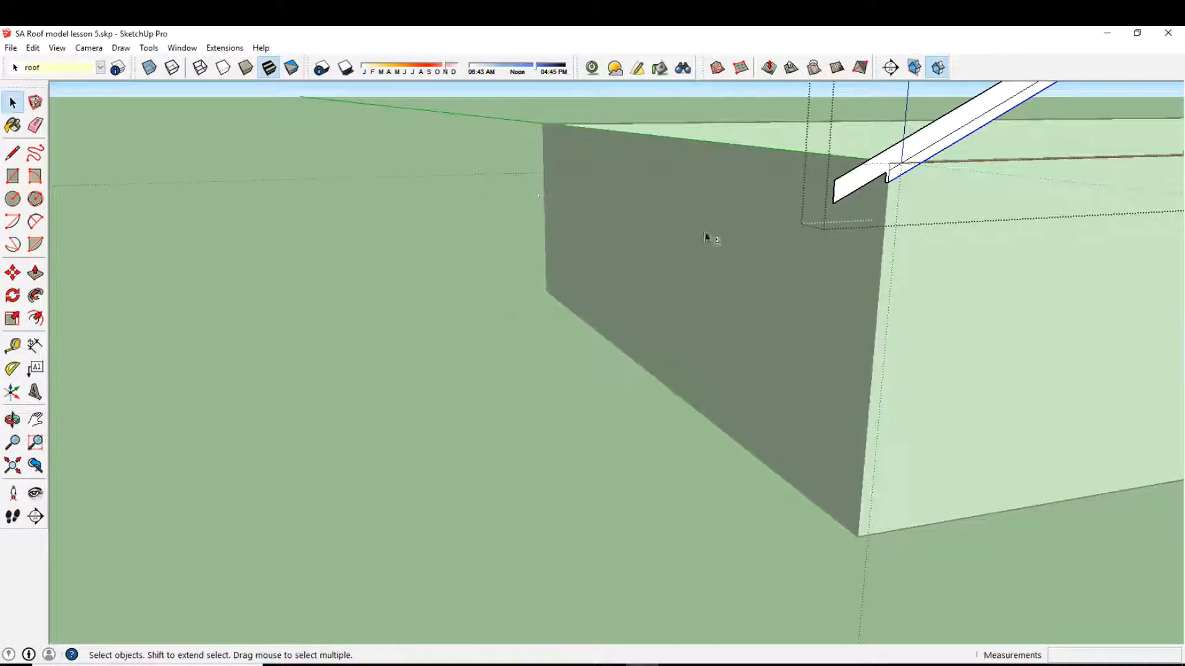
shift+middle_drag(720, 238, 460, 268)
scroll(453, 269, up, 3)
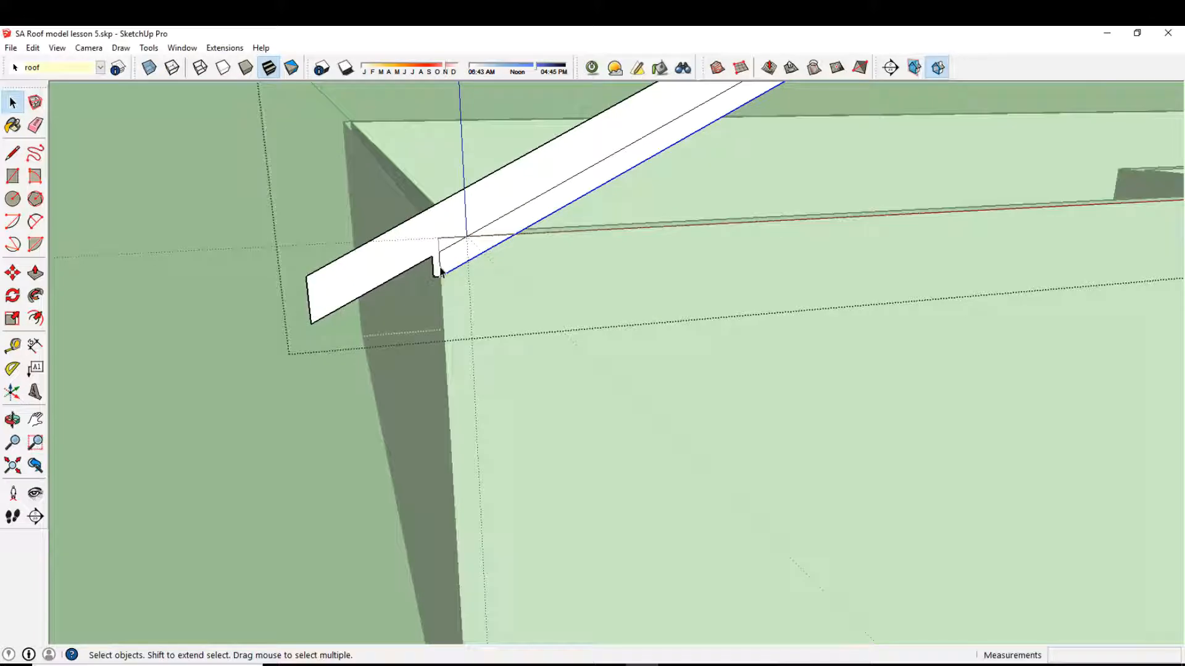
click(12, 153)
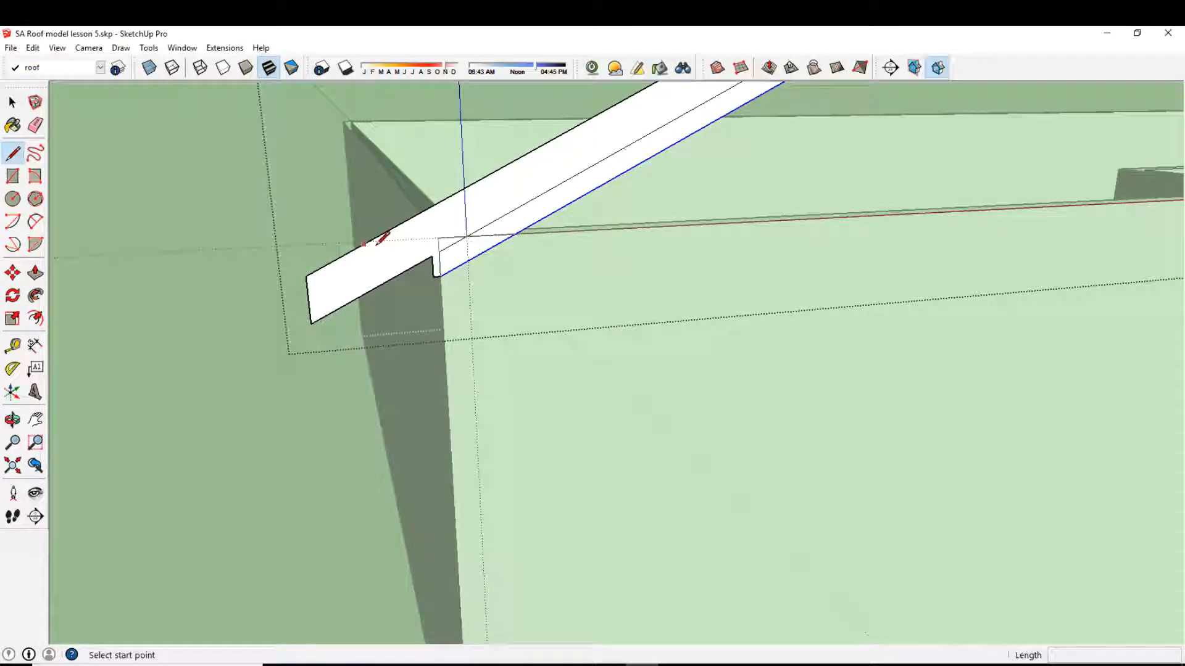
scroll(460, 258, up, 2)
click(448, 259)
click(458, 252)
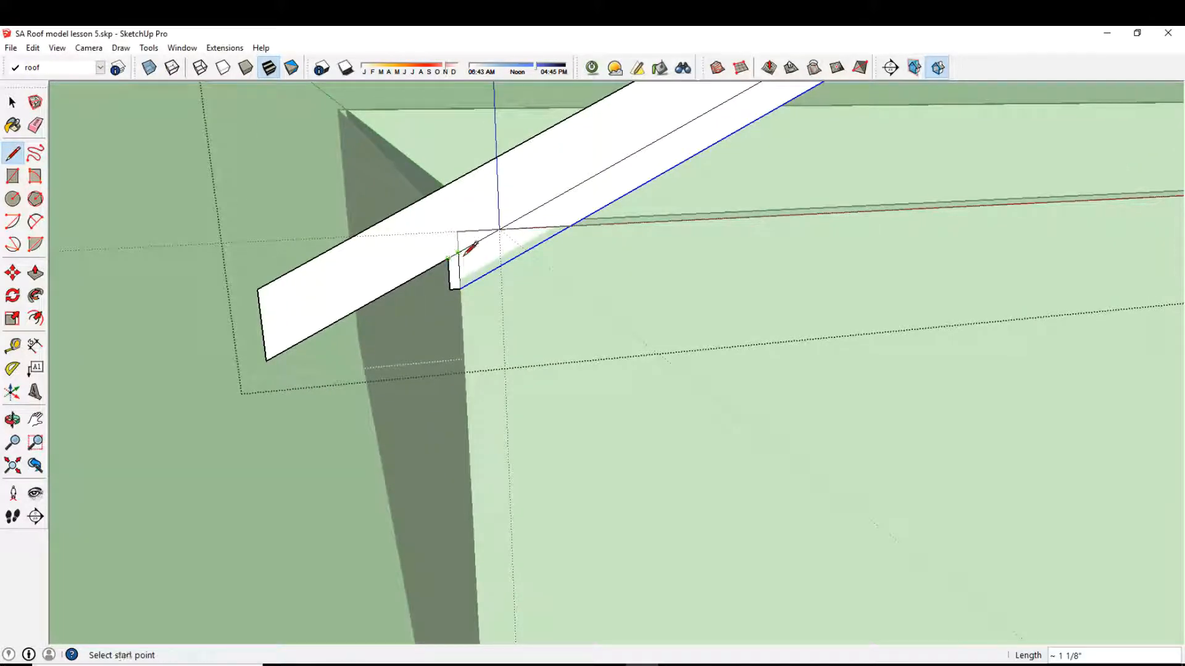
click(14, 106)
click(36, 125)
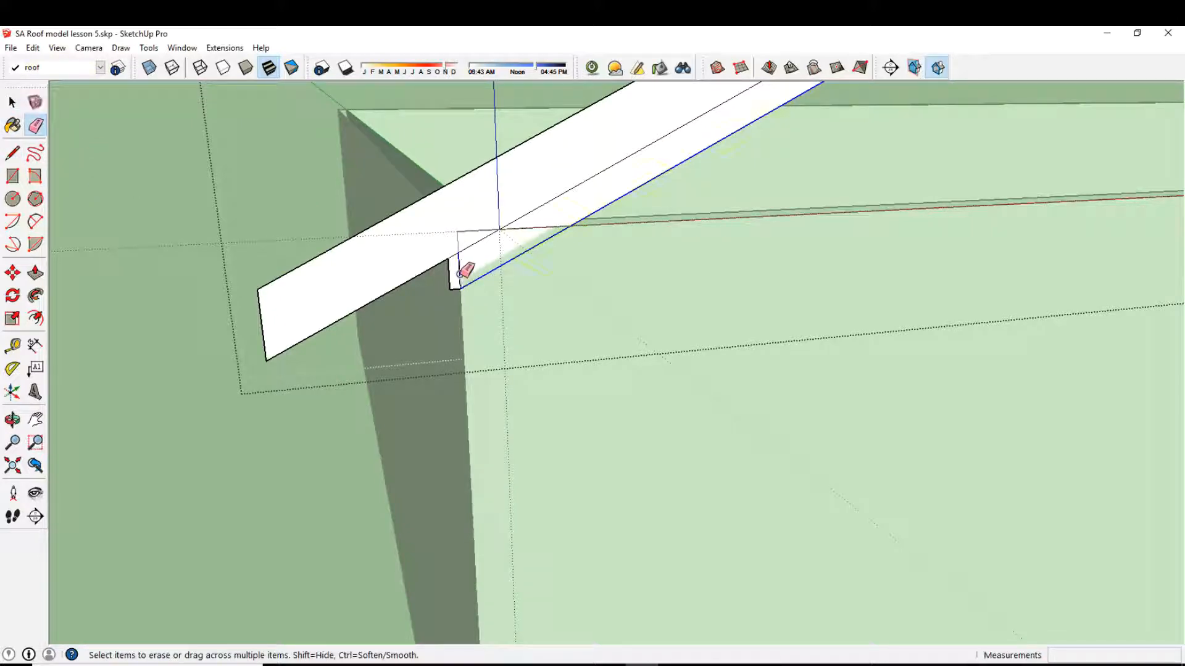
click(460, 273)
click(12, 103)
key(Escape)
Copy the roof profile group along the front wall from its outer corner to the corner at the recess
scroll(533, 322, down, 5)
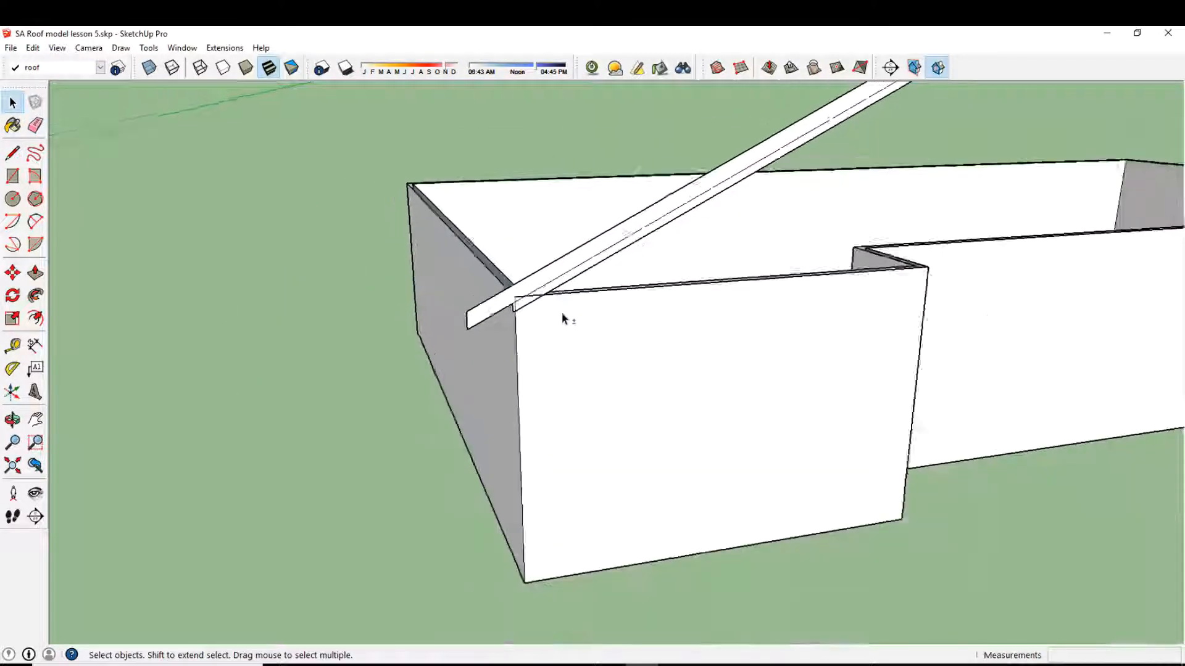
scroll(563, 319, down, 3)
middle_drag(649, 297, 603, 339)
scroll(520, 335, up, 4)
click(492, 347)
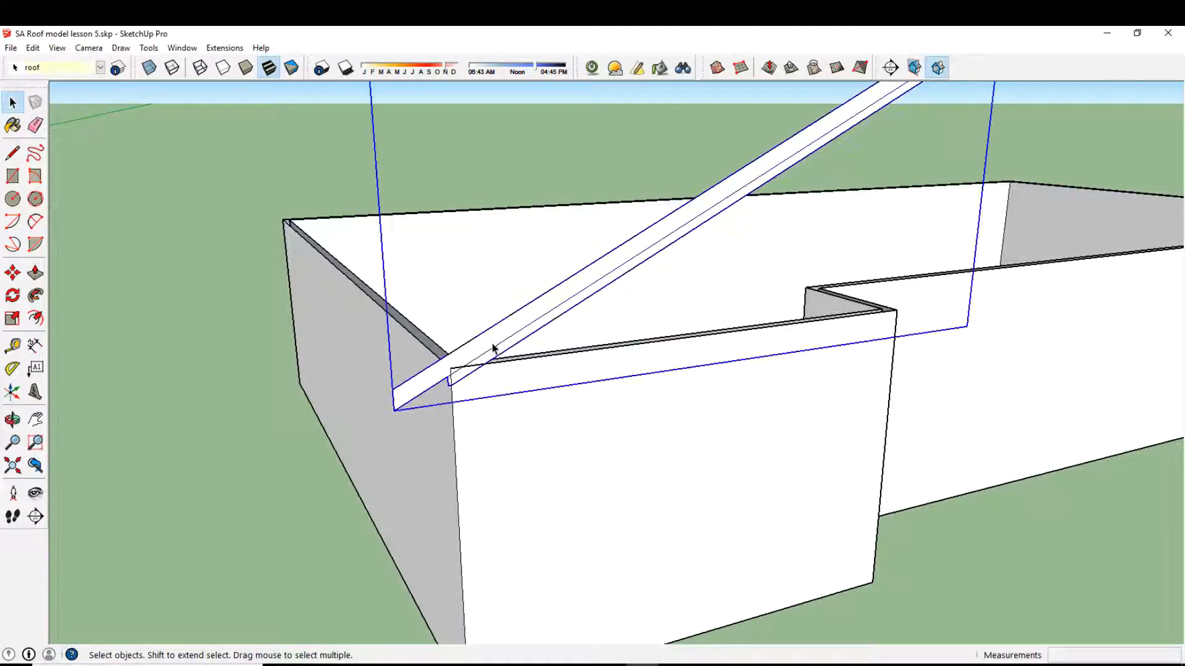
click(13, 272)
scroll(441, 371, up, 6)
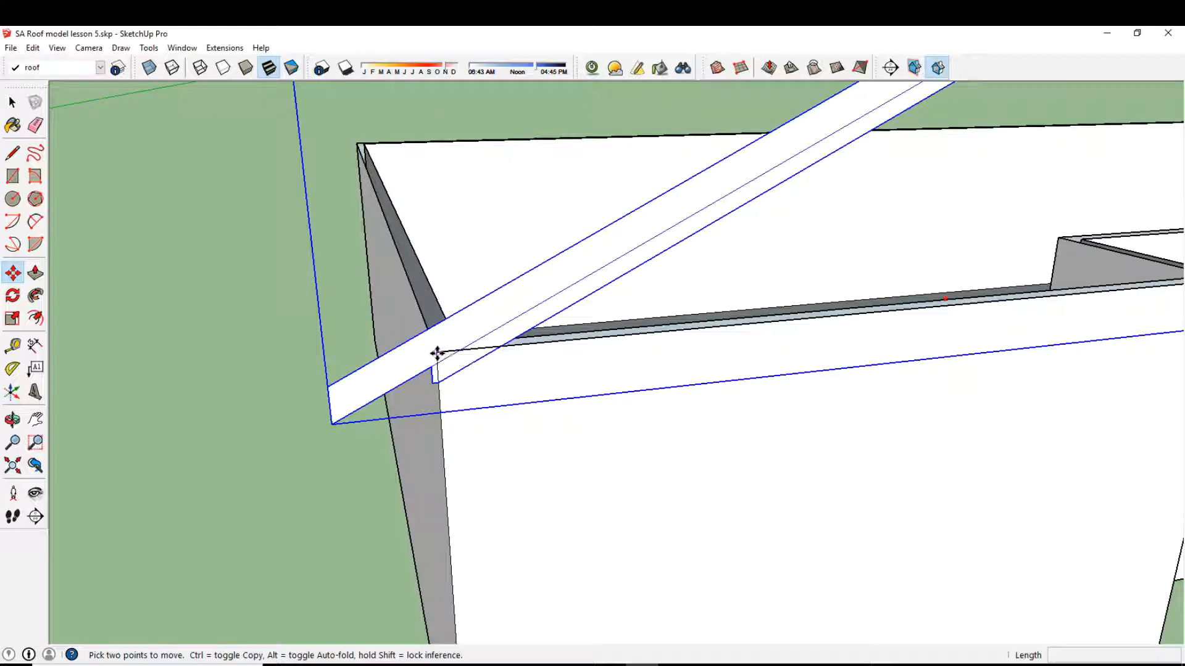
click(445, 353)
middle_drag(445, 353, 555, 370)
key(ctrl)
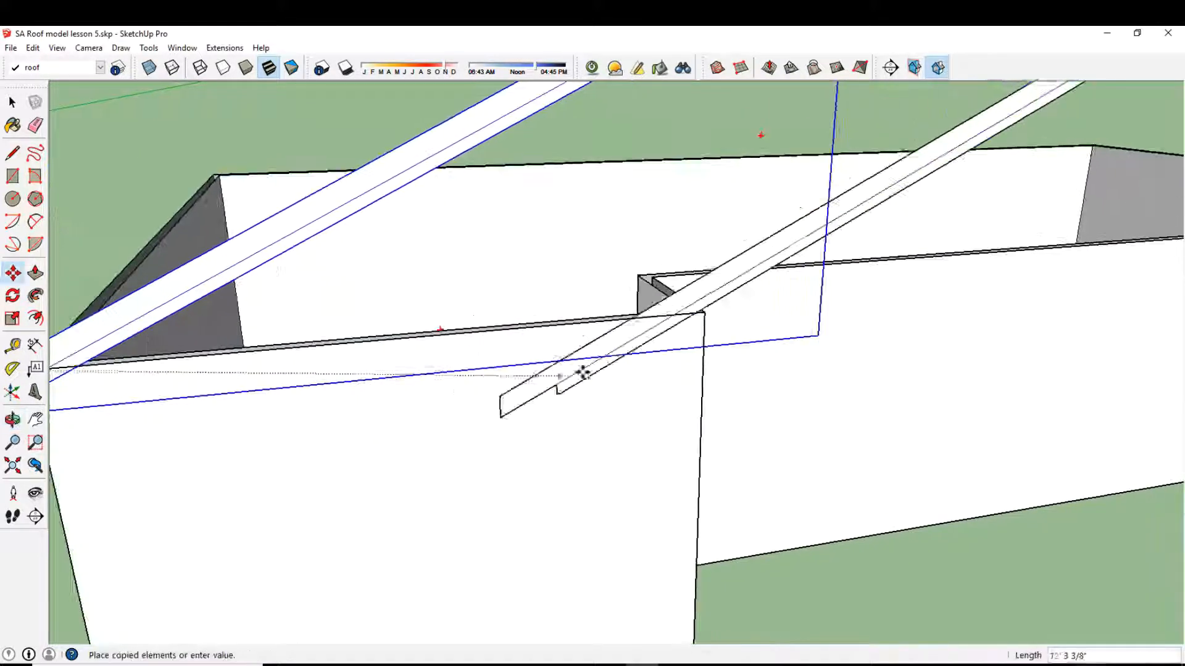
click(704, 313)
Rotate the copied roof profile 180 degrees about the wall corner so it slopes back toward the original
click(12, 296)
middle_drag(469, 383, 530, 506)
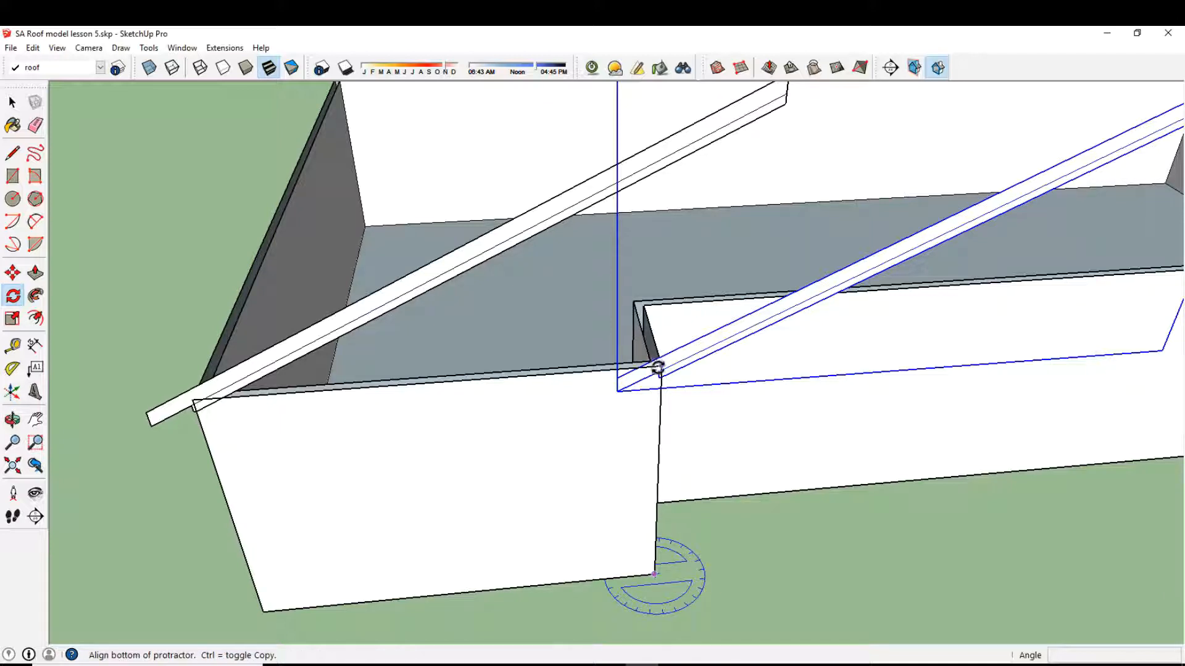
click(721, 608)
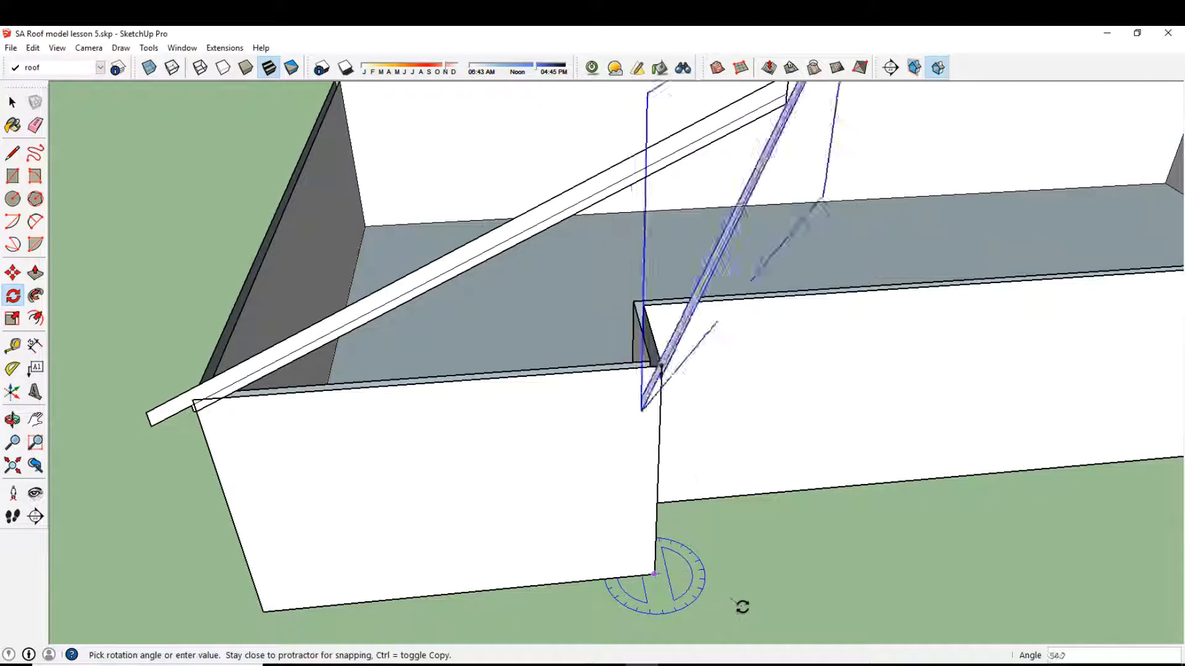
click(751, 548)
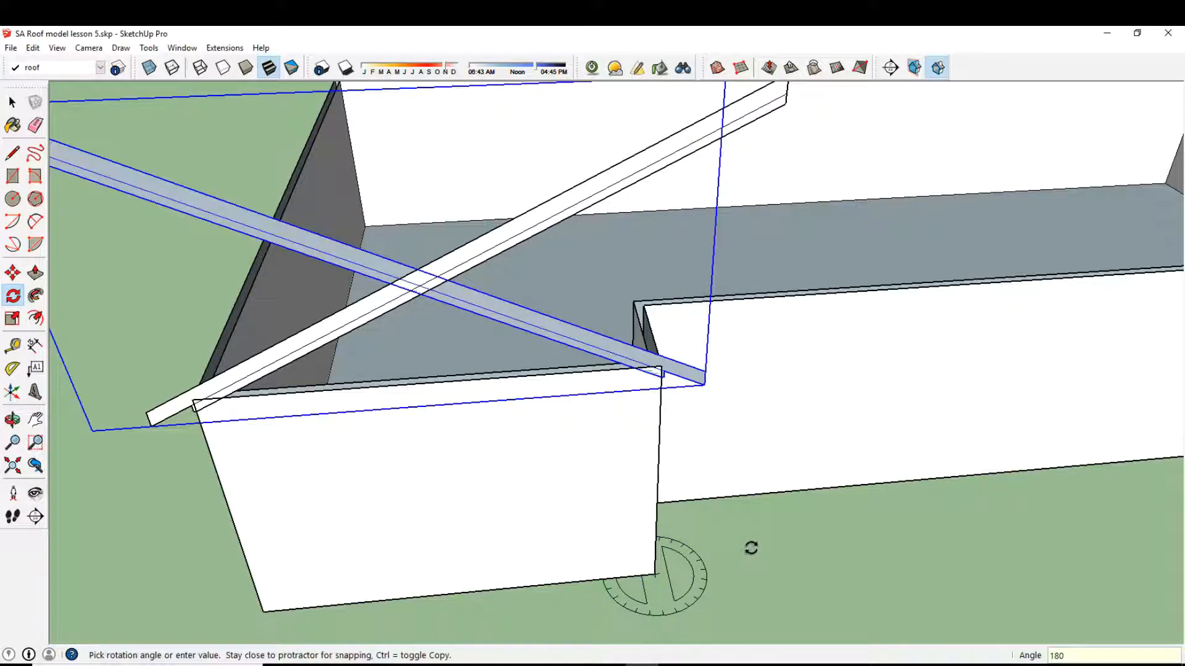
click(35, 176)
click(13, 106)
scroll(315, 272, down, 2)
middle_drag(317, 275, 487, 296)
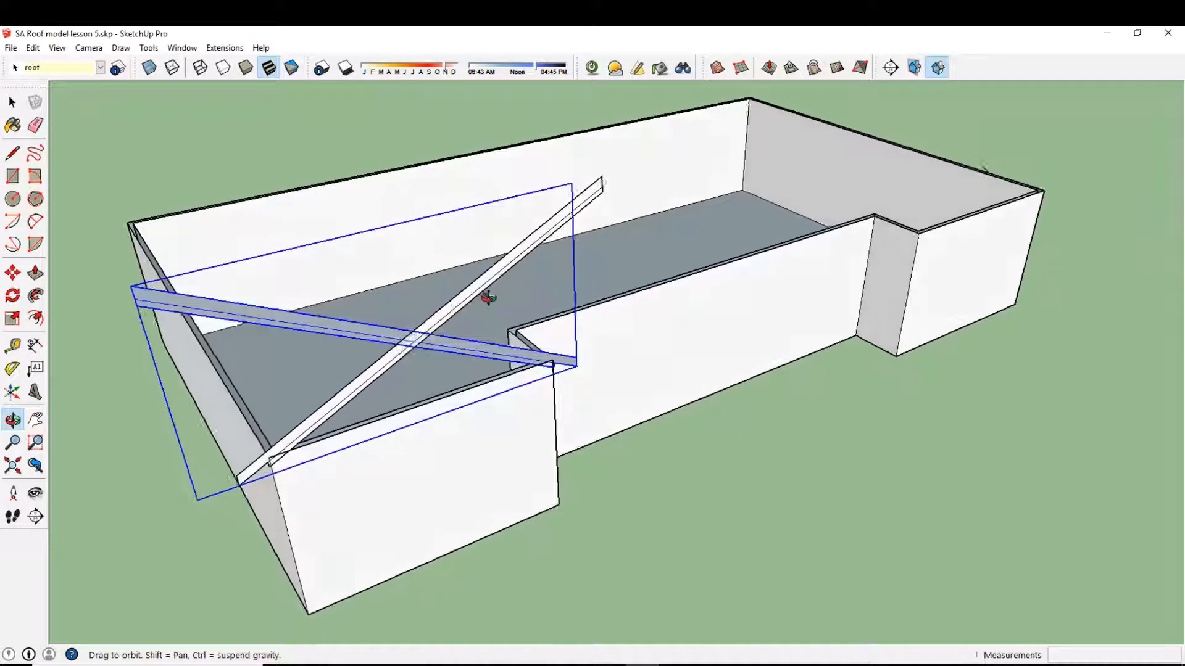
click(12, 295)
middle_drag(93, 305, 338, 490)
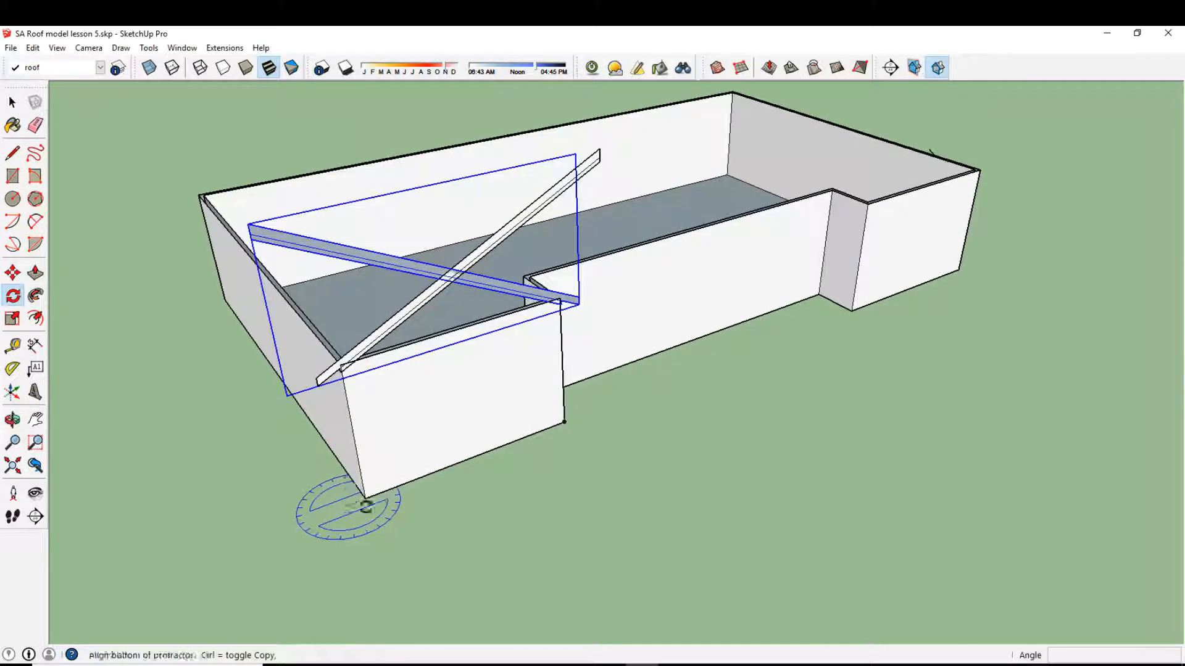
drag(366, 507, 402, 517)
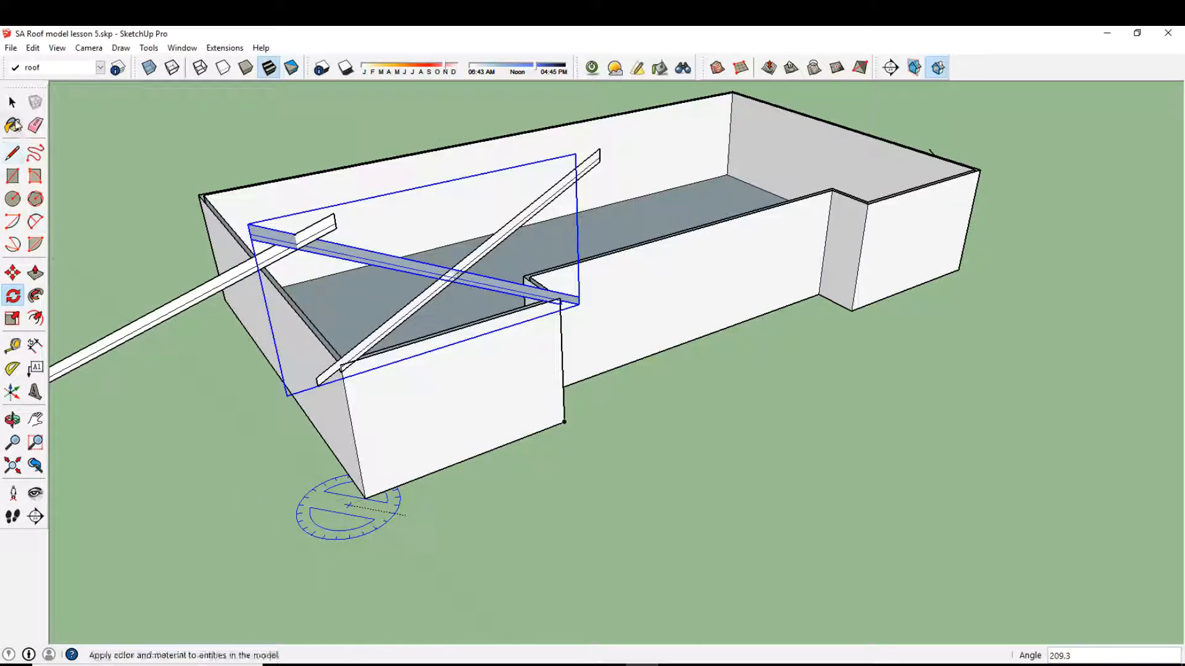
click(13, 103)
scroll(561, 324, up, 3)
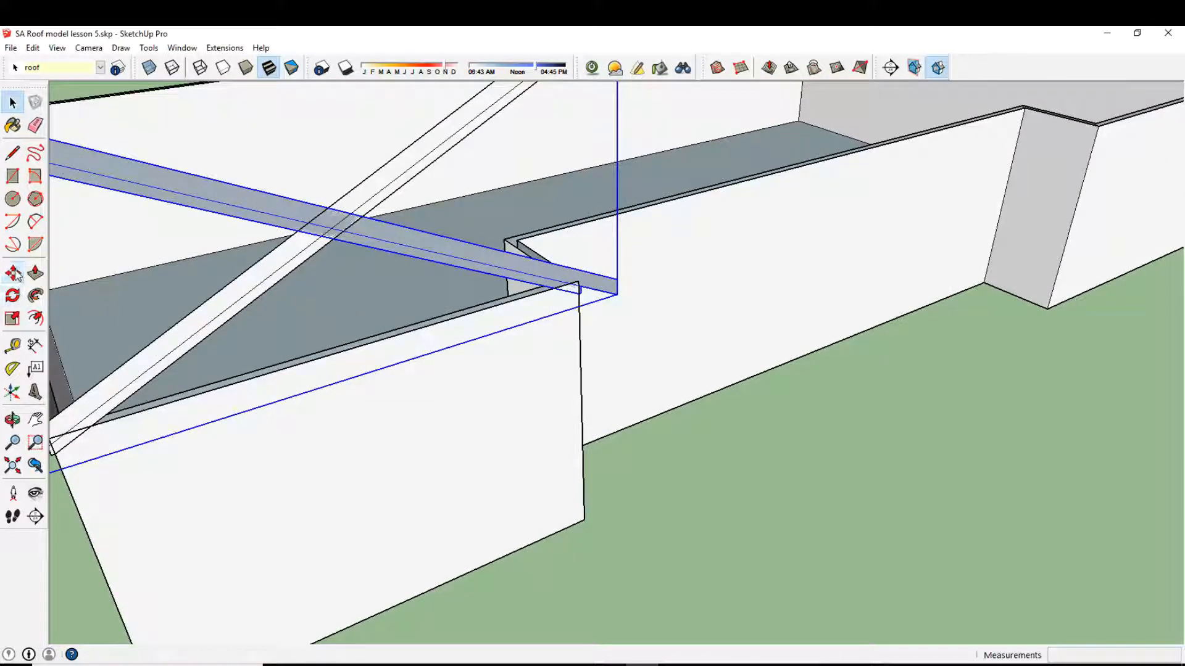
click(13, 273)
scroll(109, 426, down, 3)
scroll(378, 370, up, 4)
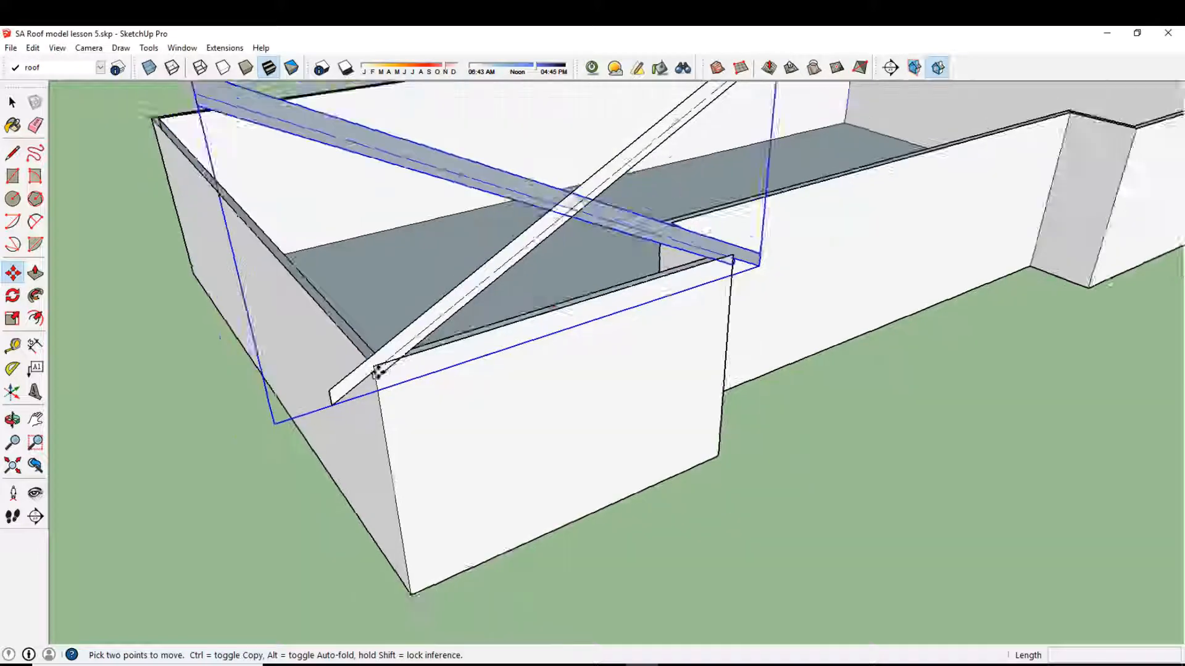
click(12, 103)
Copy the original sloped roof profile from the front wall's outer corner to the far corner of the adjoining end wall
click(344, 383)
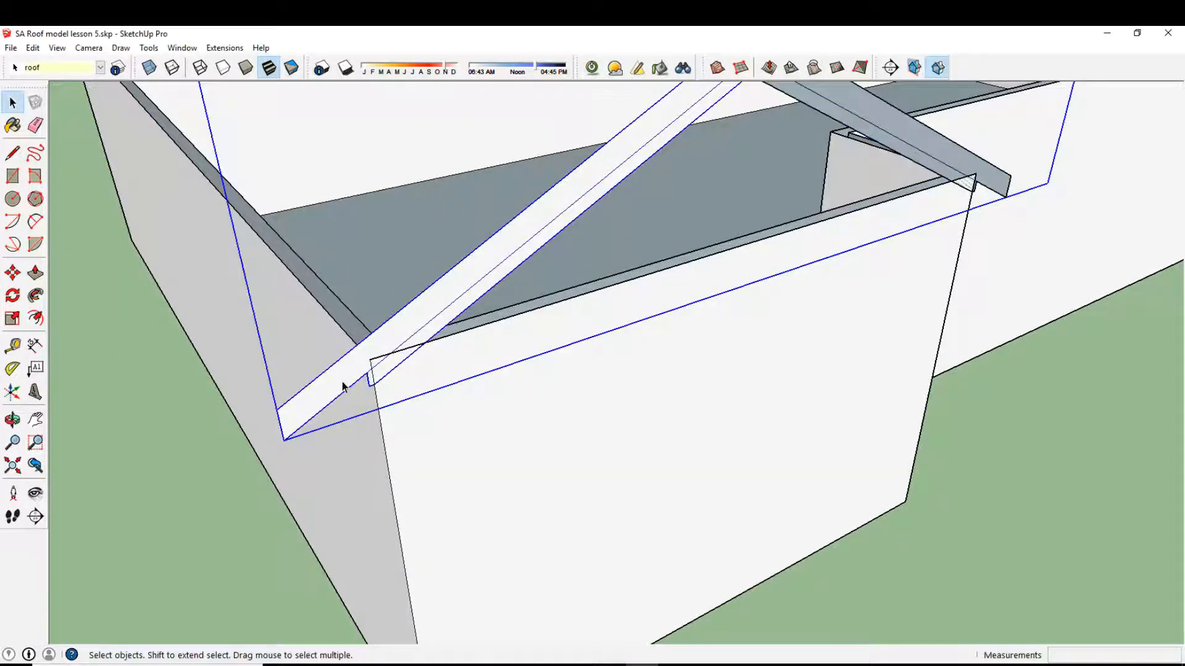
click(13, 273)
scroll(366, 358, up, 1)
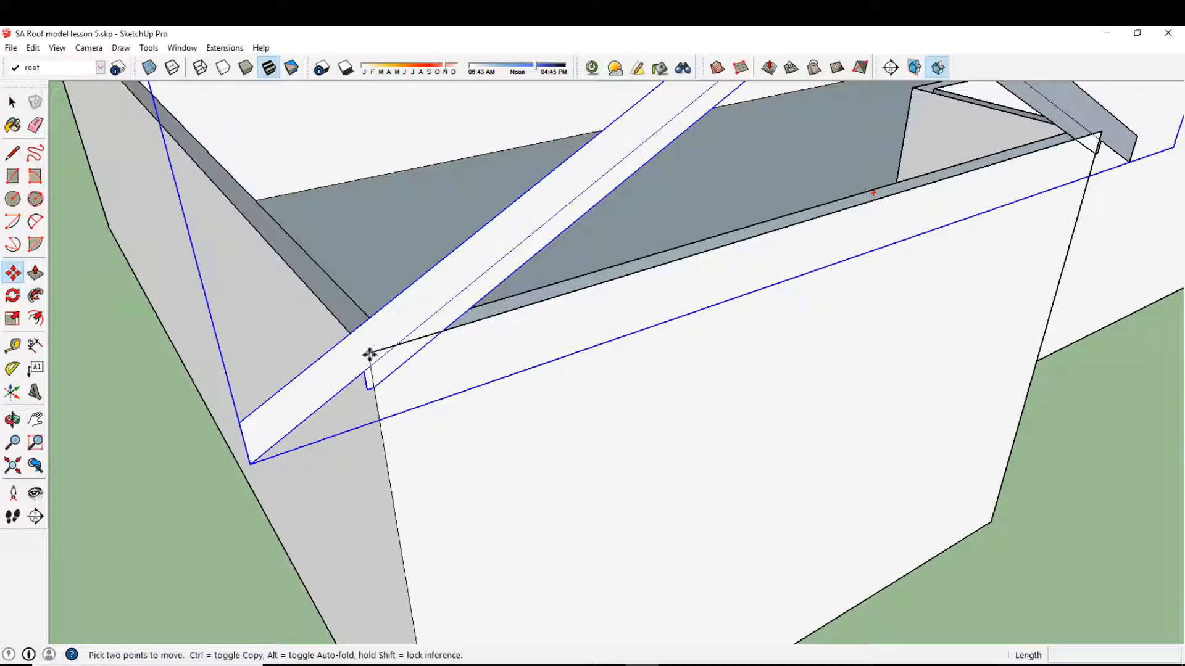
click(369, 355)
key(ctrl)
scroll(312, 320, down, 4)
middle_drag(240, 281, 571, 465)
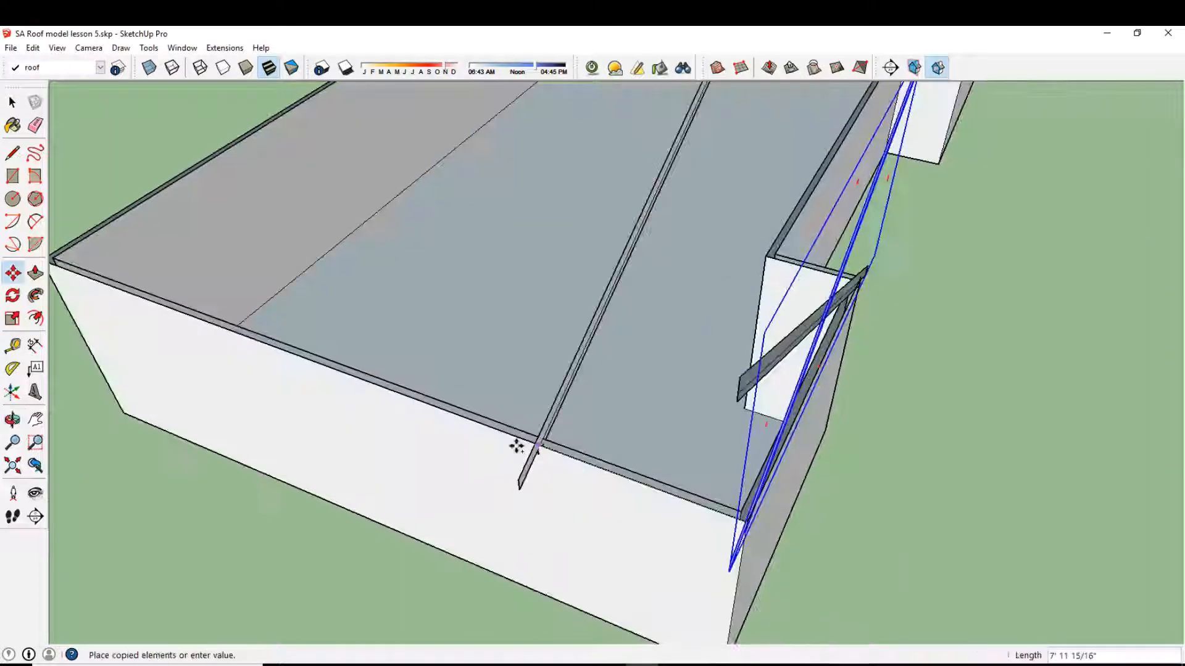
shift+middle_drag(269, 333, 600, 387)
scroll(348, 309, up, 3)
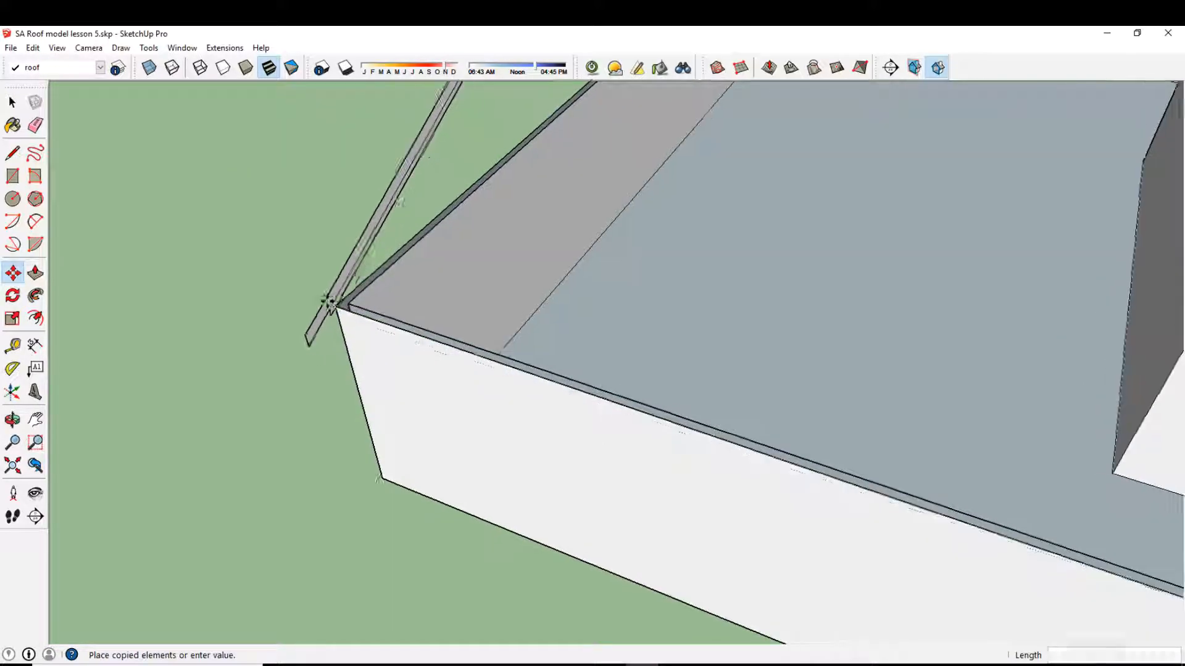
scroll(349, 308, up, 2)
click(320, 275)
Rotate the copied roof profile 90 degrees about the base of that wall corner so it lies along the end wall
click(12, 295)
middle_drag(389, 376, 447, 462)
click(454, 475)
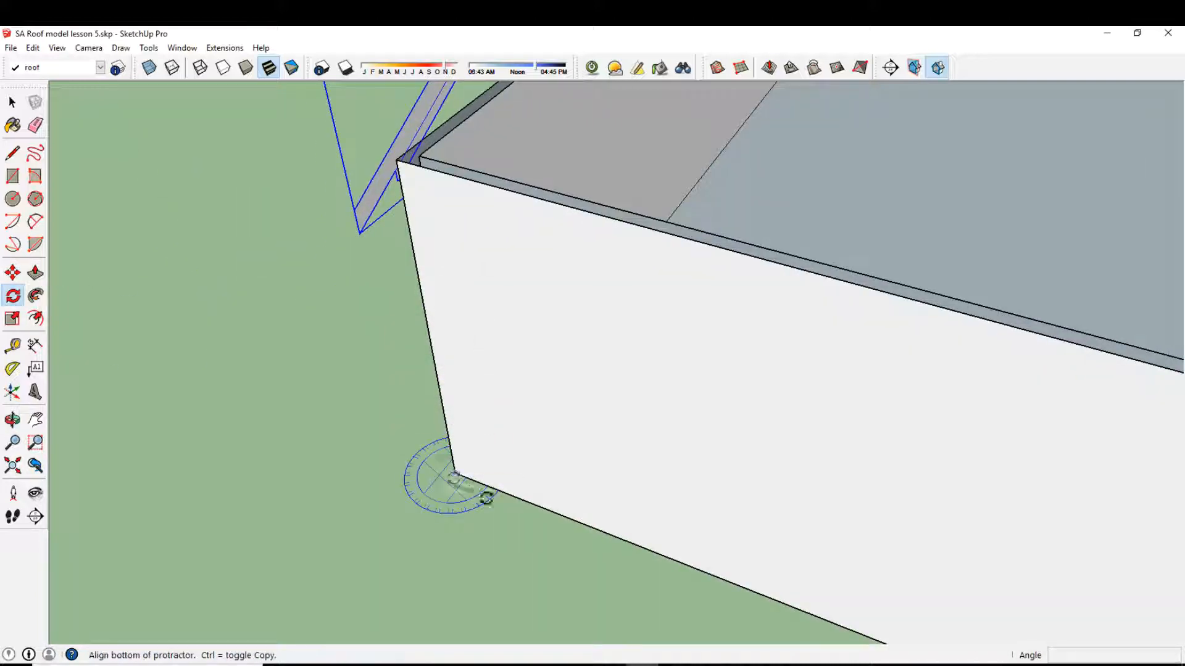
click(450, 542)
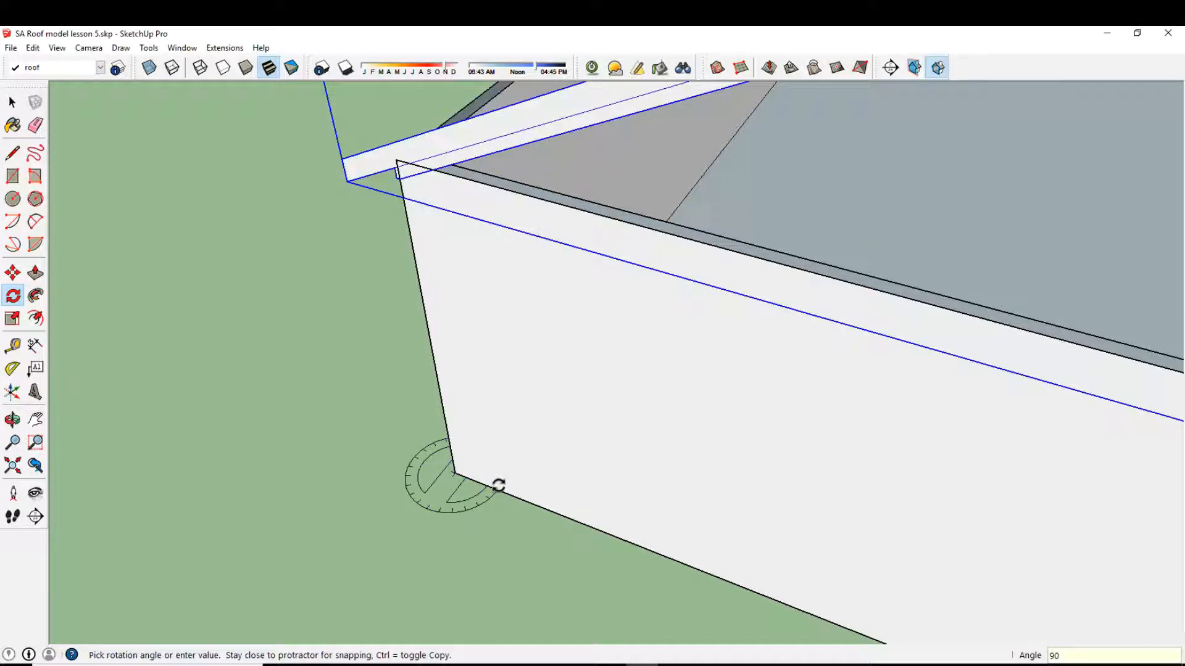
Copy the rotated roof profile from the end wall's corner to the inner corner at the far end of the front recess
click(12, 273)
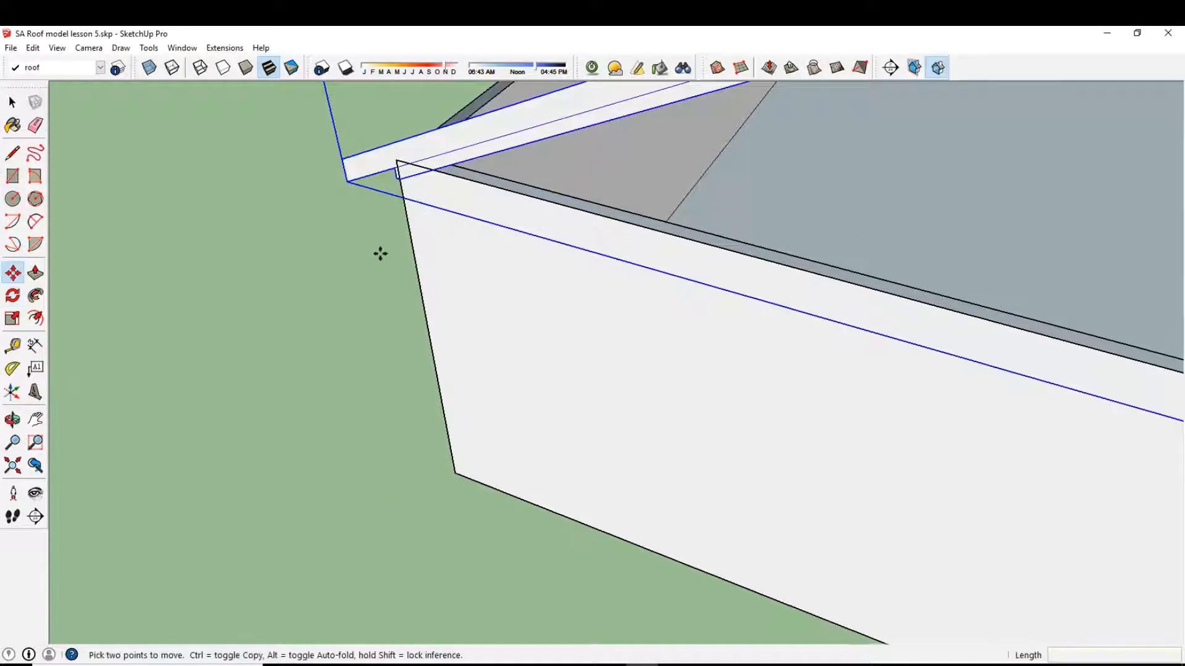
click(399, 162)
key(ctrl)
scroll(469, 197, down, 4)
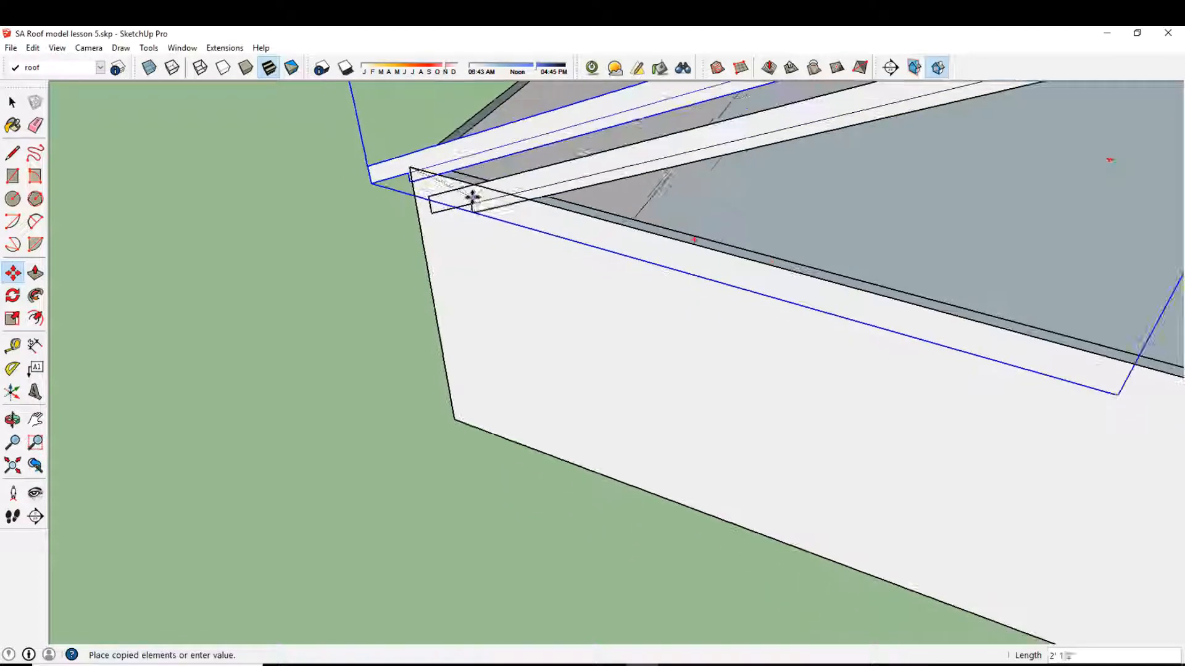
middle_drag(676, 235, 566, 290)
shift+middle_drag(882, 210, 701, 335)
scroll(701, 335, up, 1)
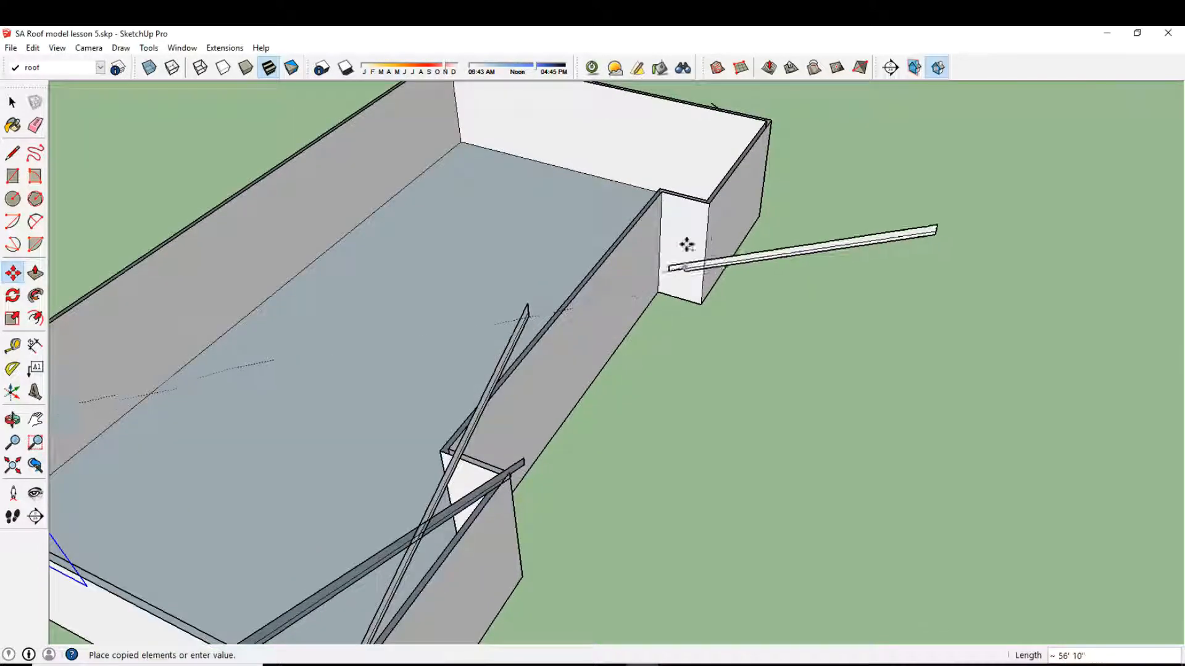
scroll(685, 243, up, 2)
scroll(640, 205, up, 3)
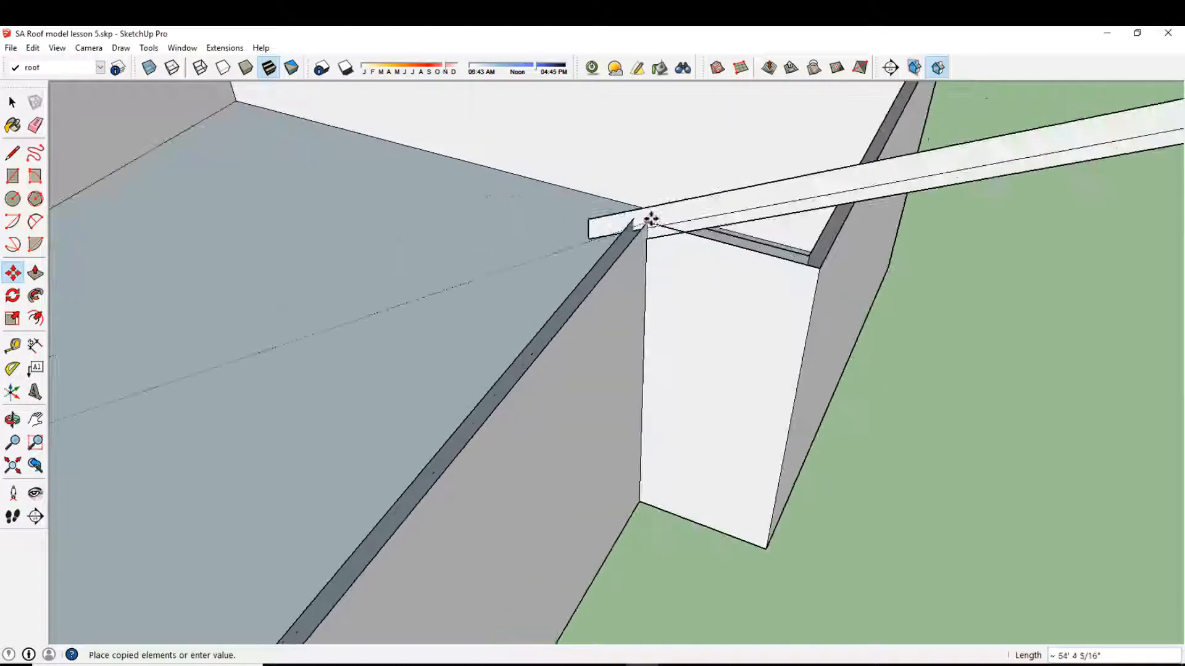
click(656, 236)
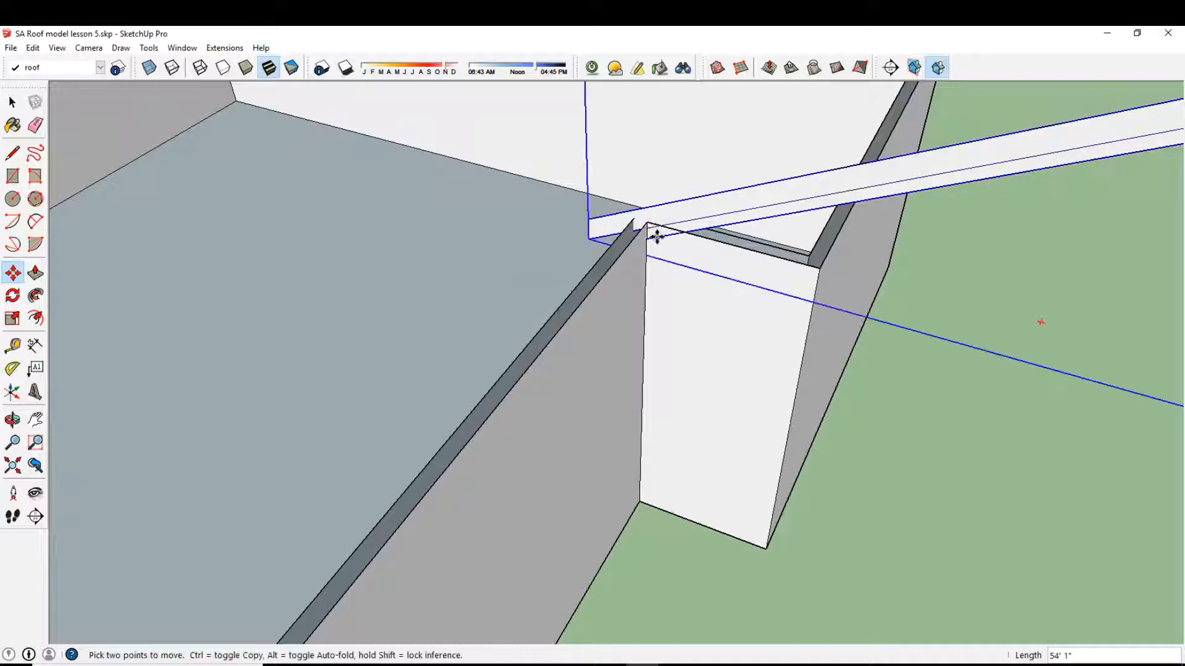
Rotate the profile at the recess corner 180 degrees about the base of that corner so it slopes back over the building
click(14, 297)
click(640, 503)
click(694, 577)
text(180)
key(Return)
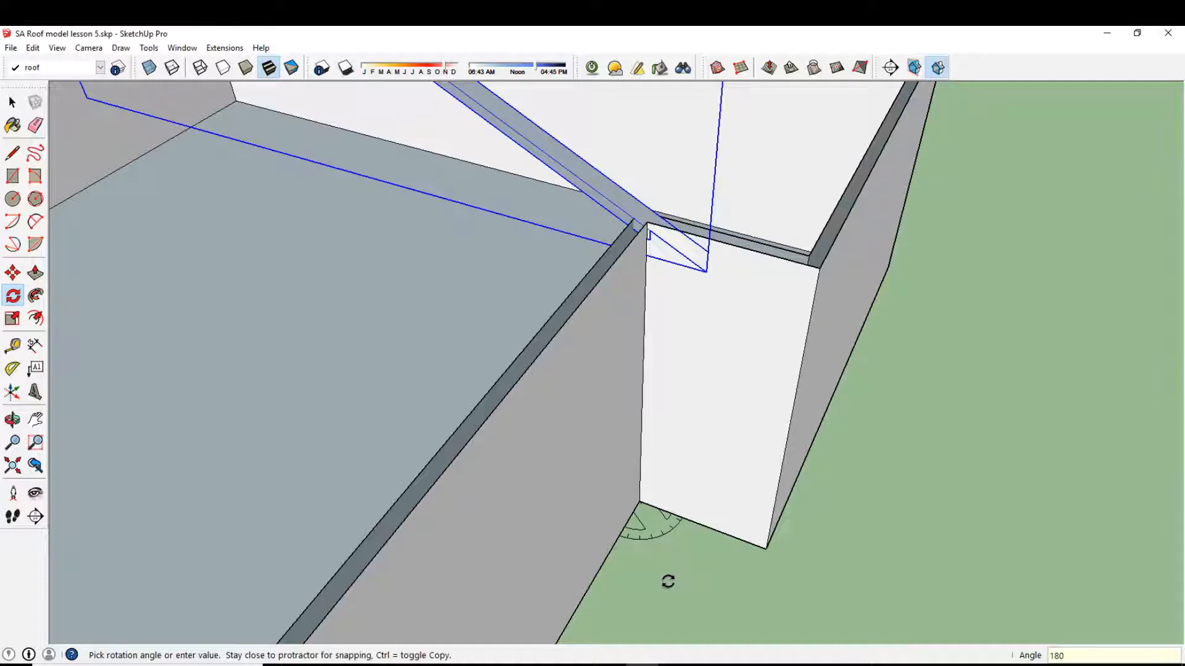
click(6, 108)
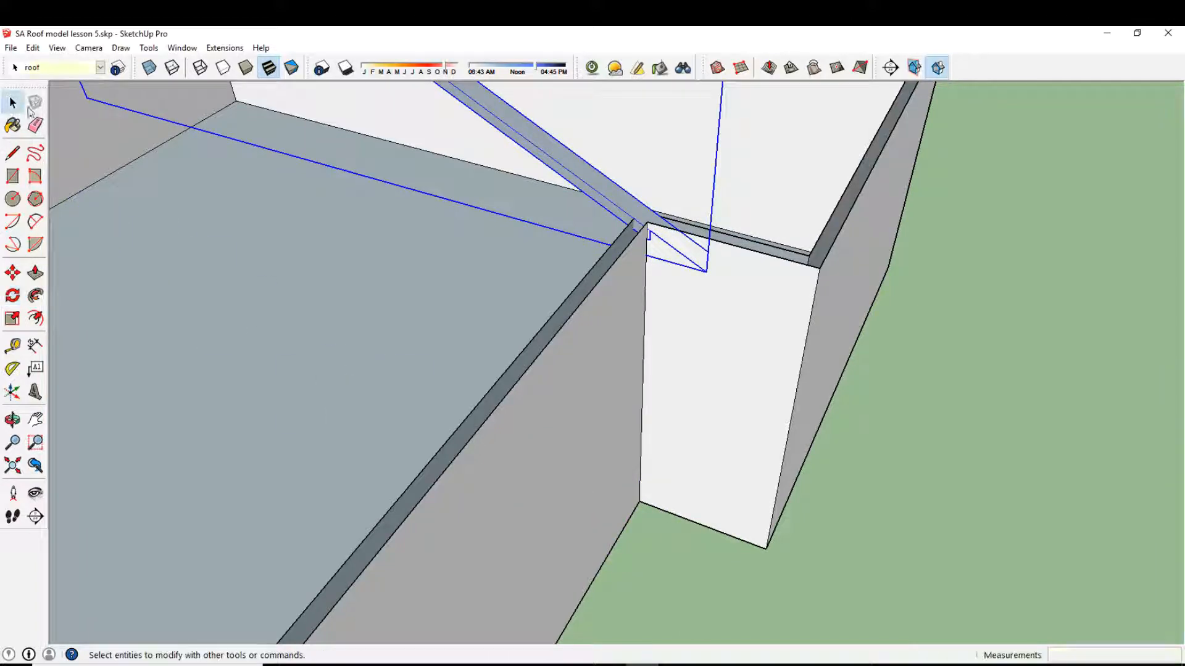
Select the two crossing roof profiles over the front wing and combine them into one group
scroll(534, 343, down, 6)
shift+middle_drag(508, 347, 617, 341)
scroll(617, 341, up, 4)
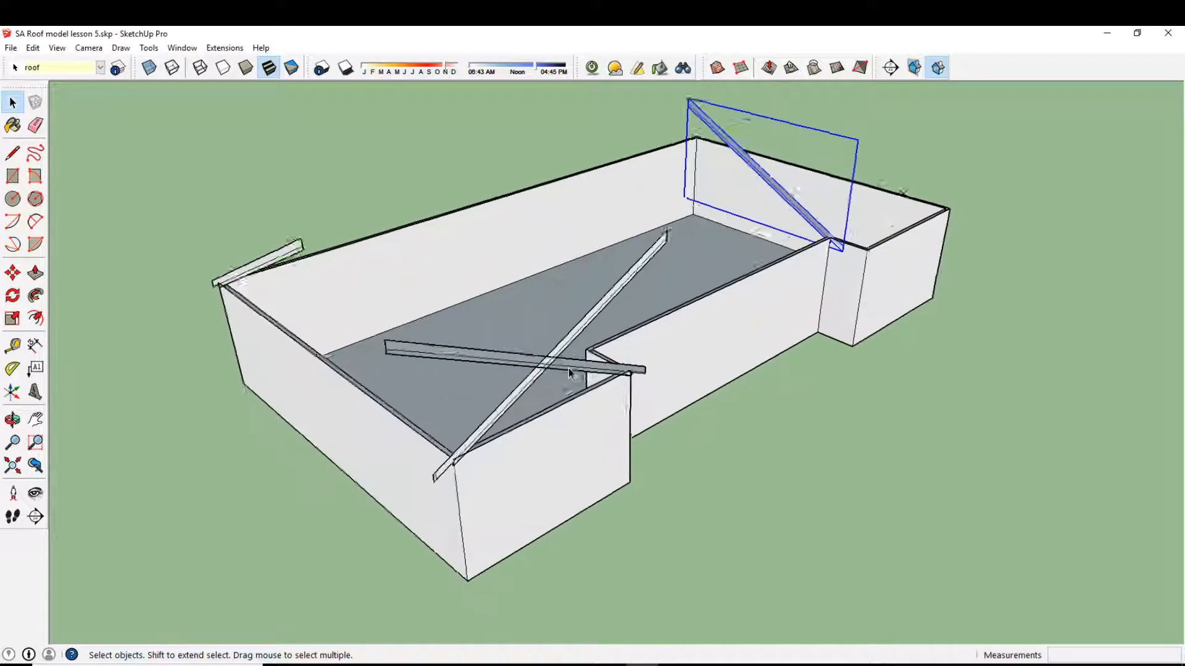
click(568, 368)
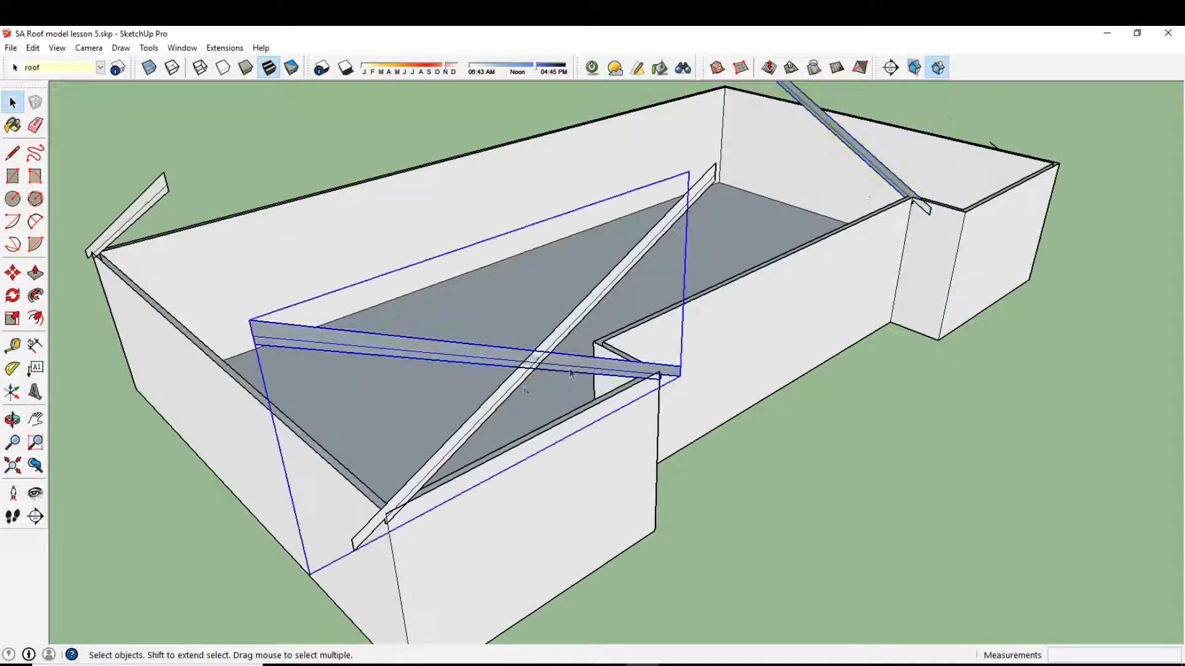
shift+click(507, 394)
right_click(505, 386)
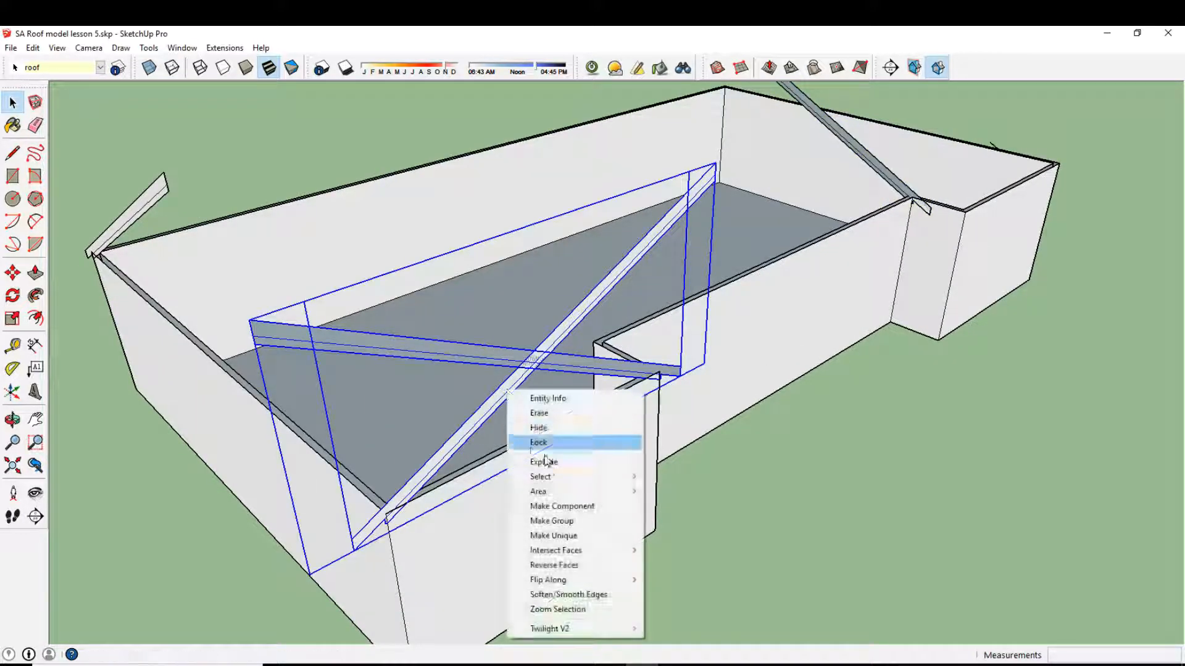
click(556, 520)
Open the new group and explode both crossing profiles inside it into loose geometry
middle_drag(555, 515, 484, 387)
double_click(489, 352)
scroll(490, 352, down, 2)
drag(548, 345, 705, 204)
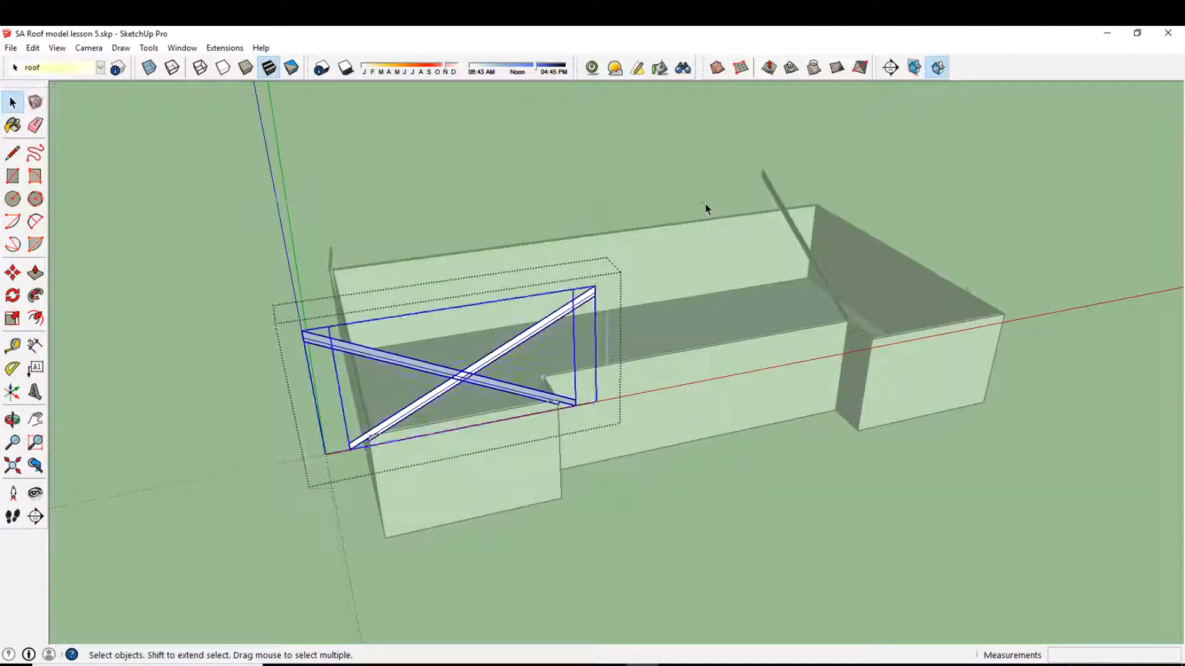
right_click(466, 378)
click(517, 444)
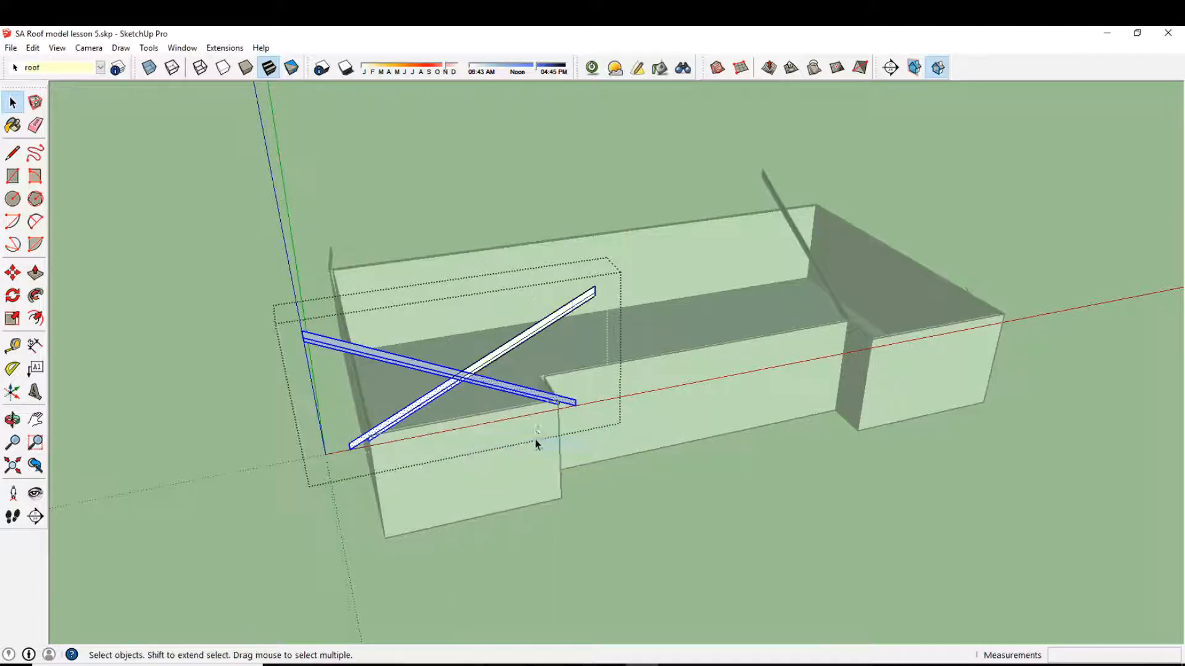
Erase the ends of both profiles that extend past their crossing, leaving a gable shape
click(35, 125)
scroll(315, 328, up, 4)
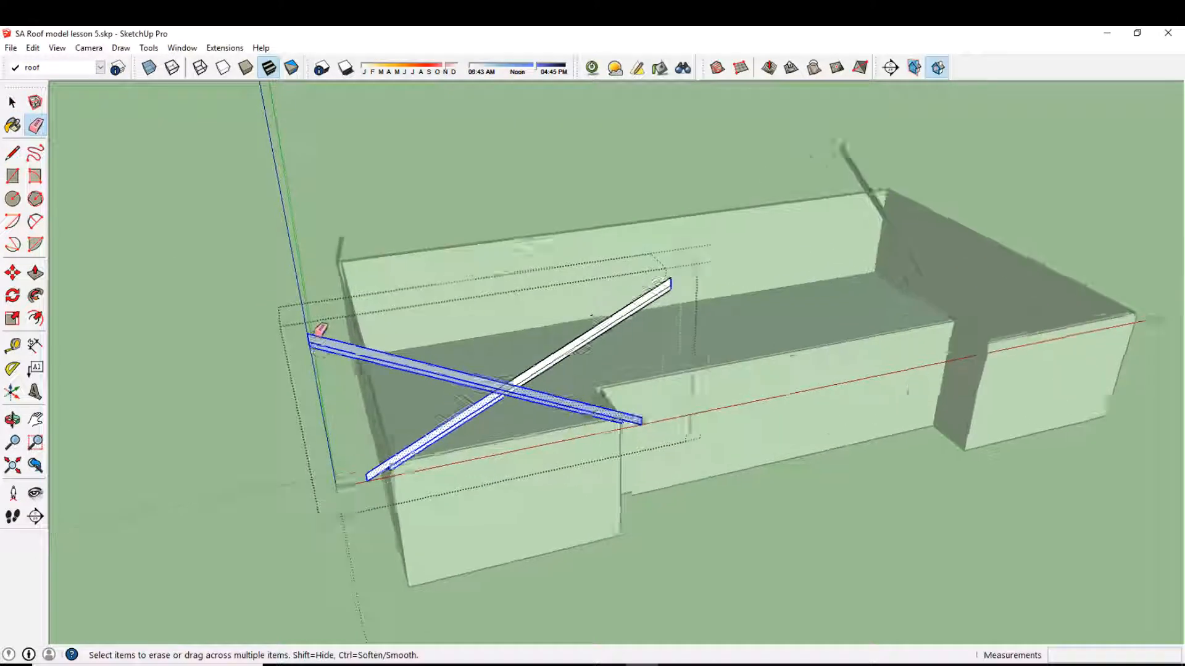
drag(309, 332, 314, 346)
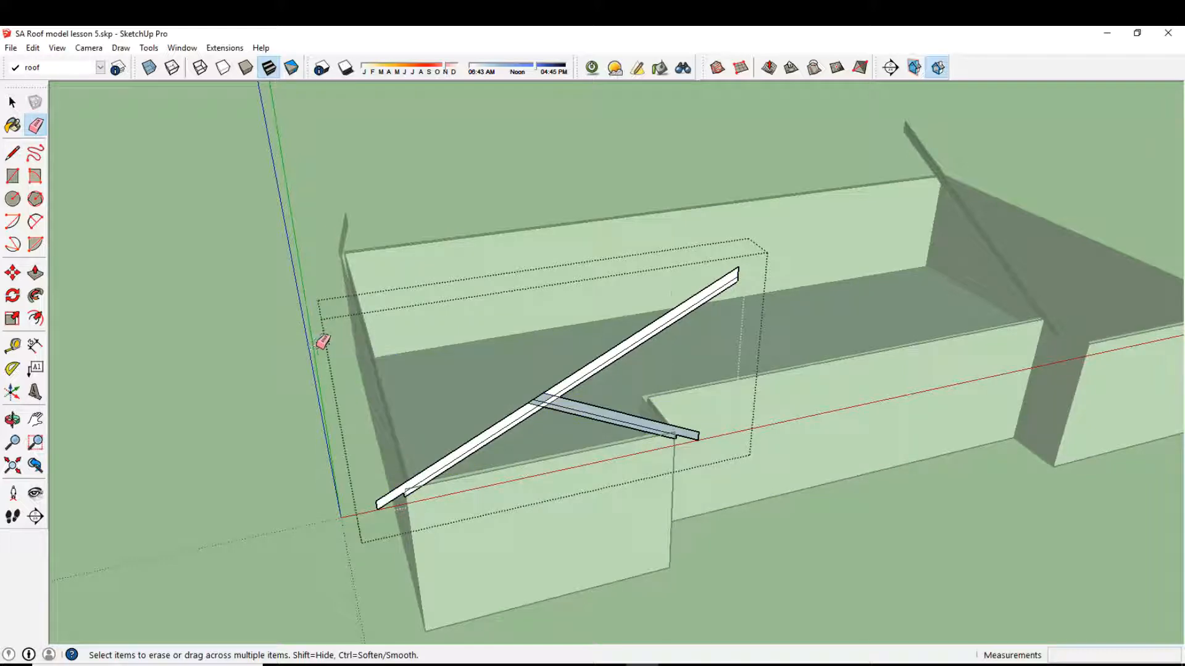
click(744, 271)
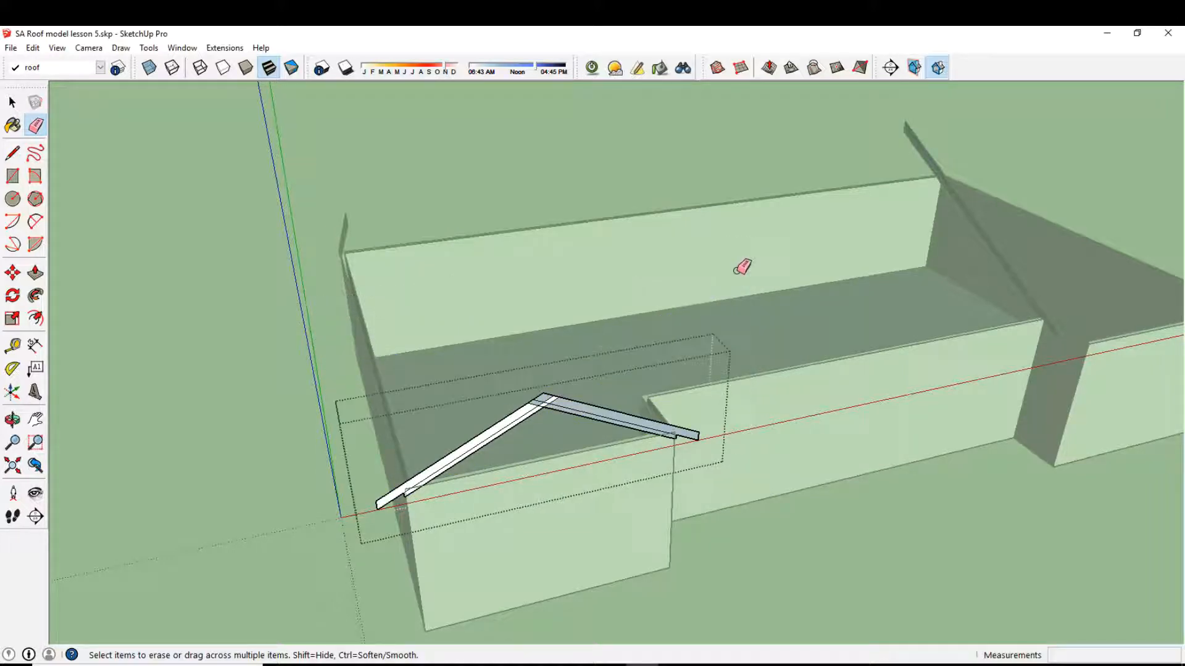
Erase the overlapping line segments at the gable peak so the roof and trim strips run cleanly over the ridge
scroll(531, 415, up, 6)
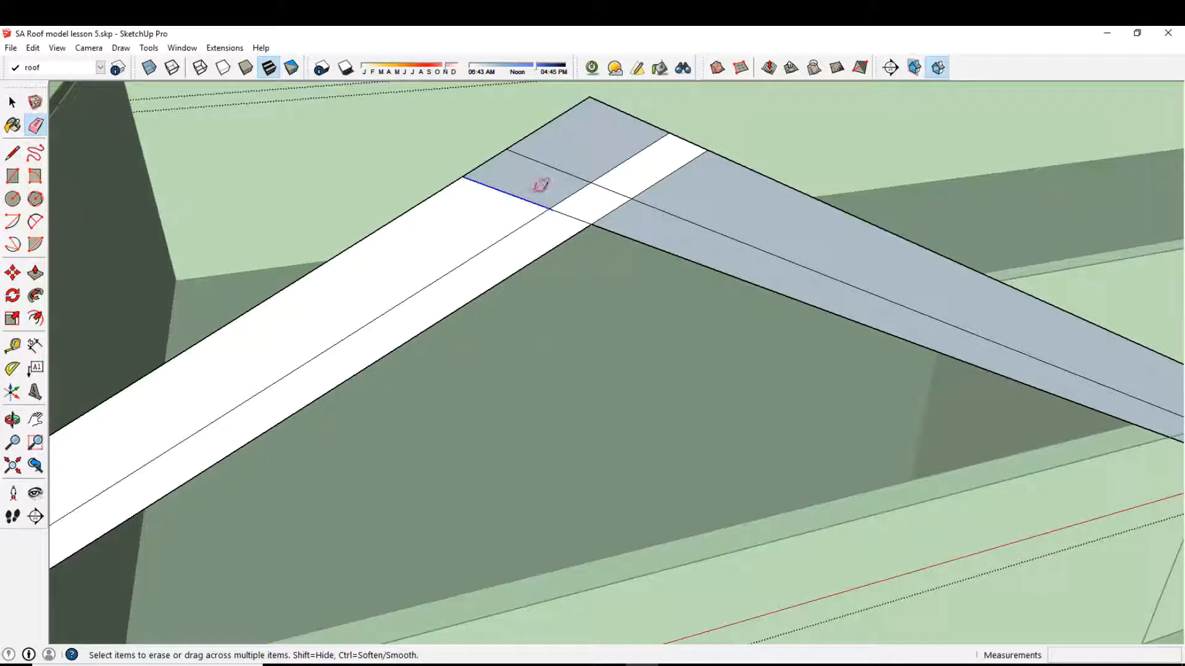
drag(548, 170, 550, 173)
key(ctrl+z)
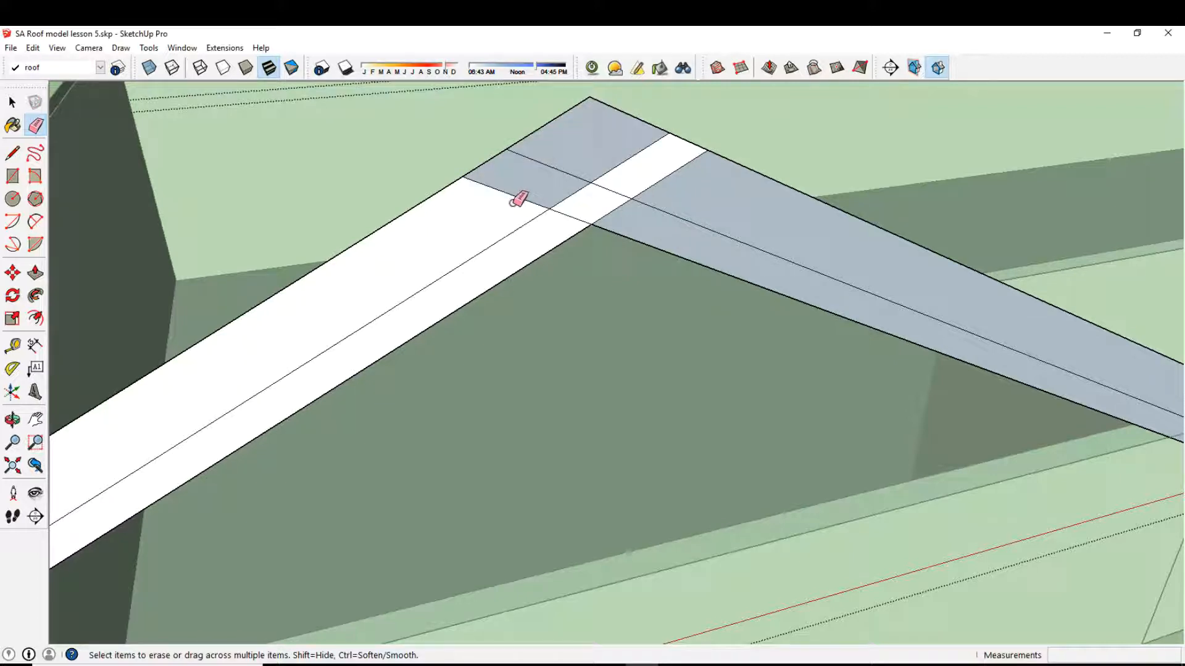
drag(677, 178, 611, 215)
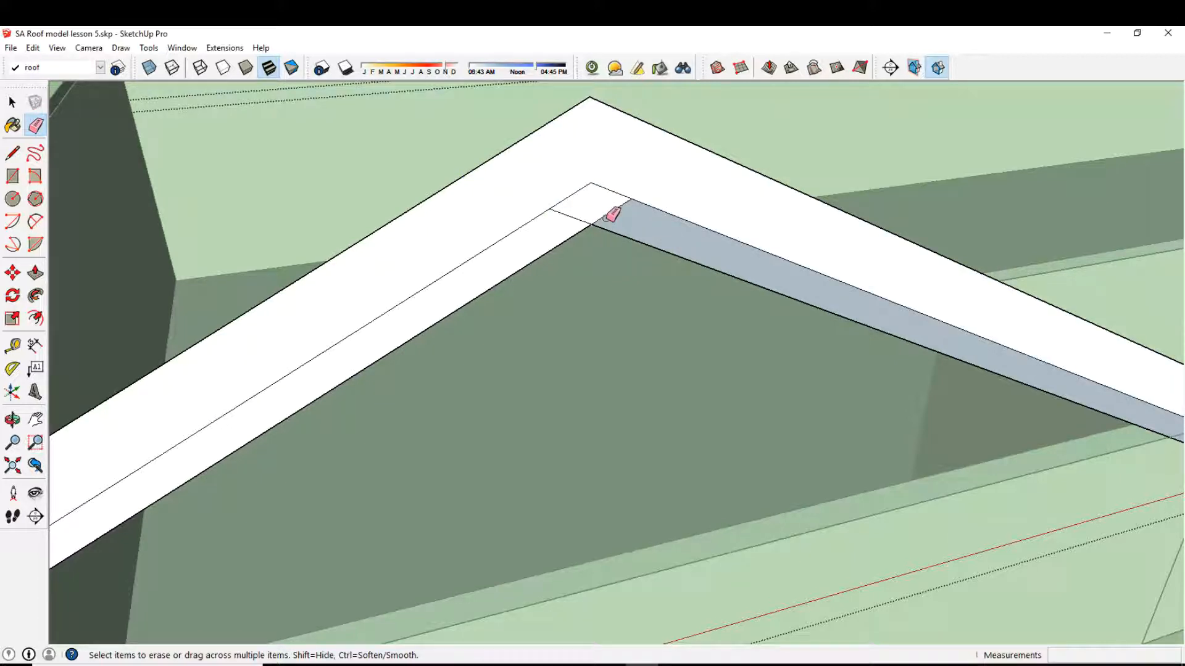
scroll(601, 215, down, 6)
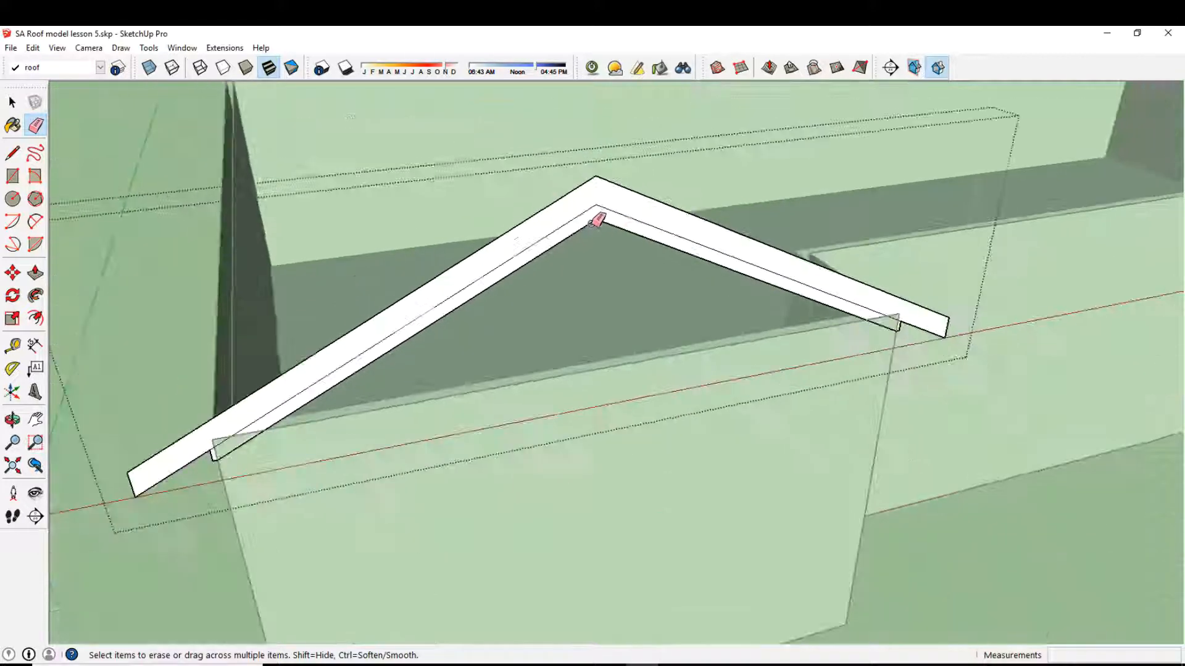
Push/Pull the lower trim strip of the gable profile 4' back over the front wing
click(12, 102)
key(Escape)
double_click(498, 269)
scroll(498, 271, down, 5)
middle_drag(444, 290, 574, 285)
click(36, 274)
scroll(482, 364, up, 5)
middle_drag(481, 364, 672, 375)
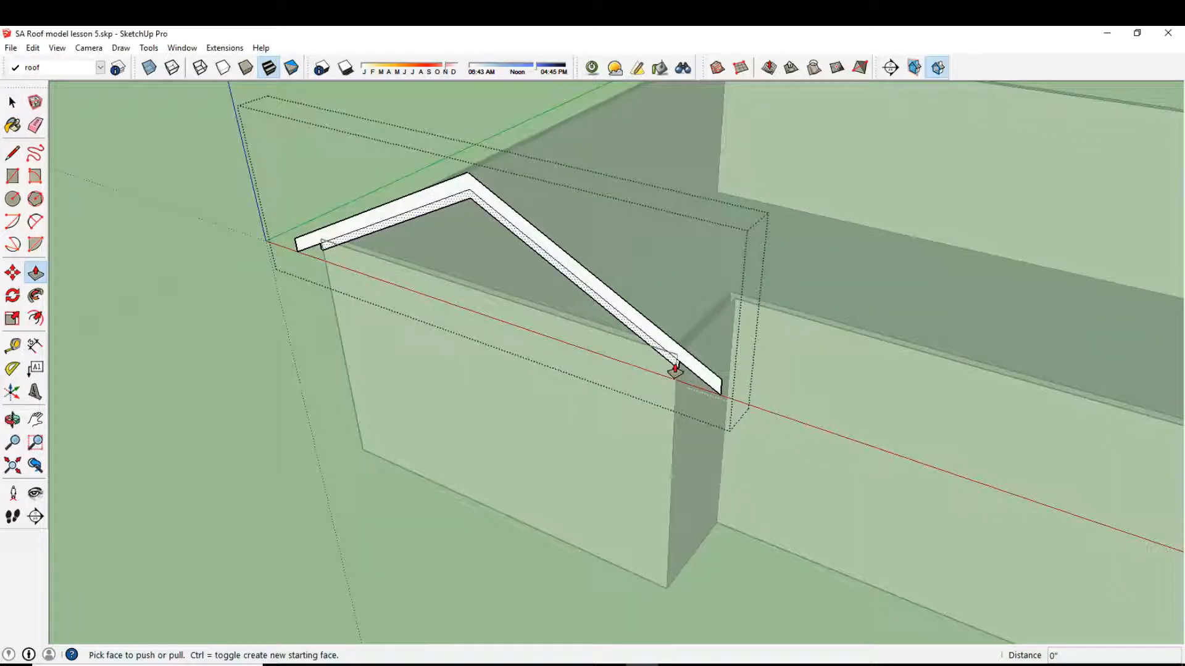
click(675, 369)
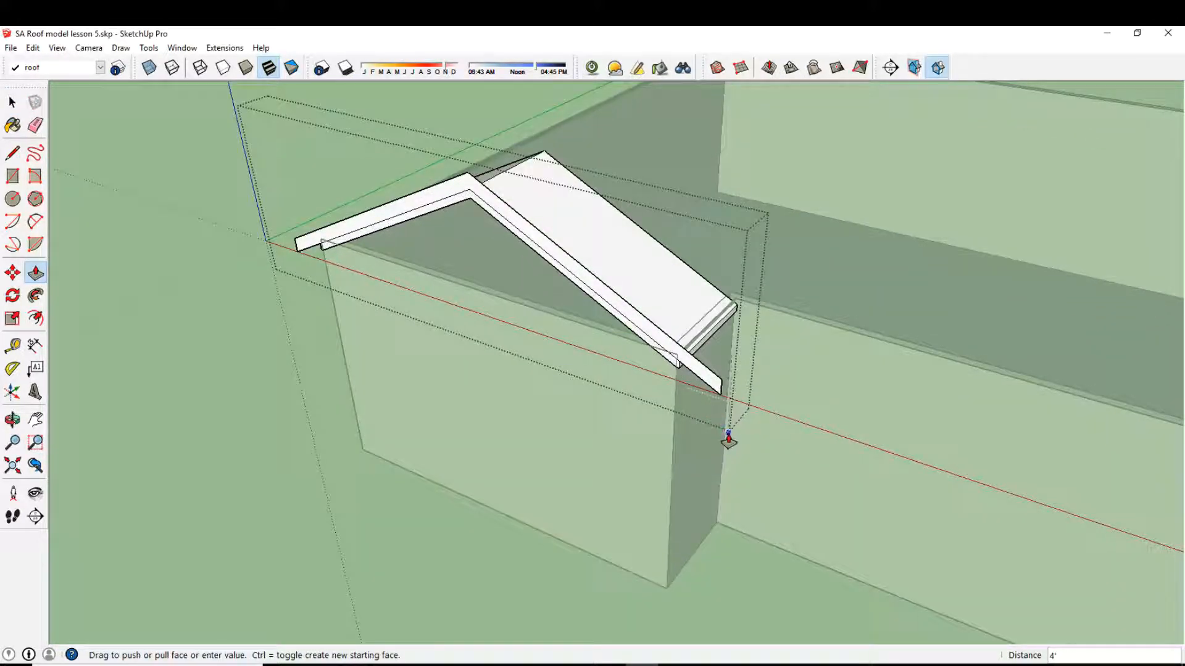
click(722, 465)
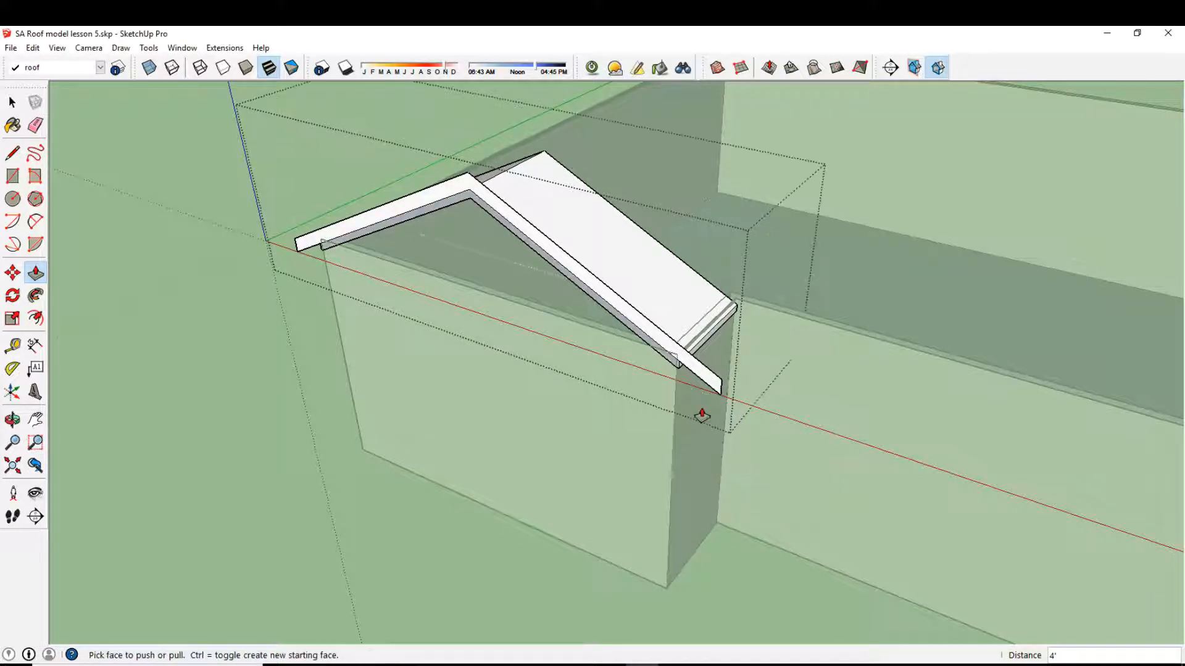
Push/Pull the upper strip of the gable profile 4' to match the lower one, and leave the group
click(711, 387)
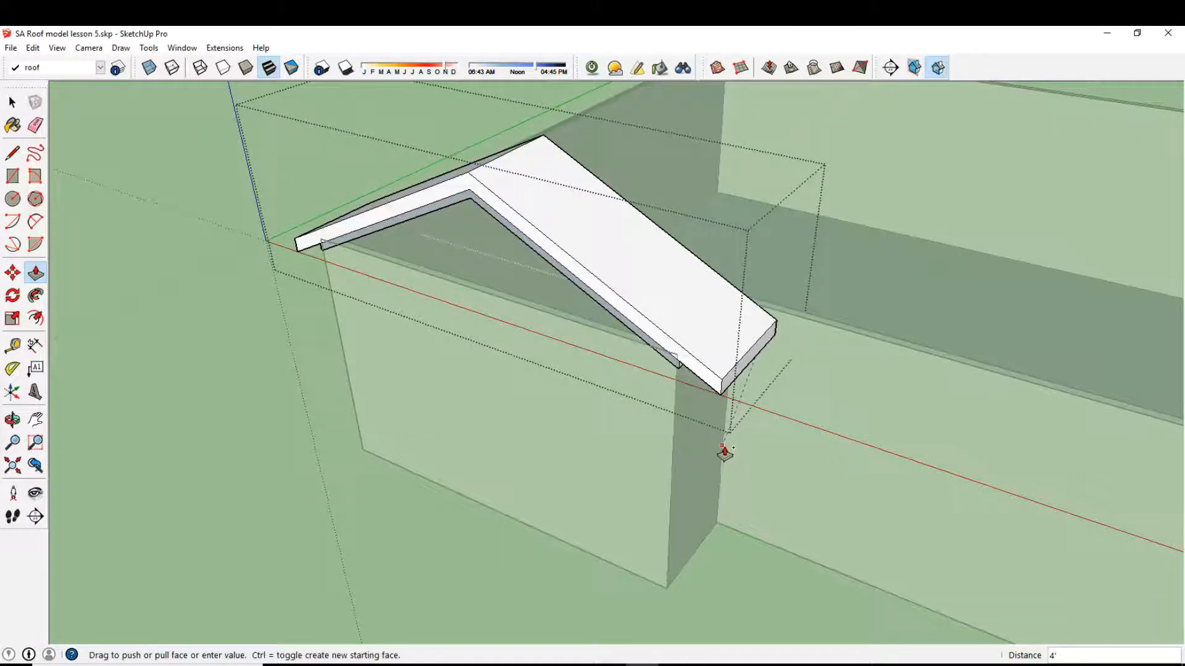
click(722, 445)
scroll(693, 407, down, 3)
middle_drag(602, 410, 763, 356)
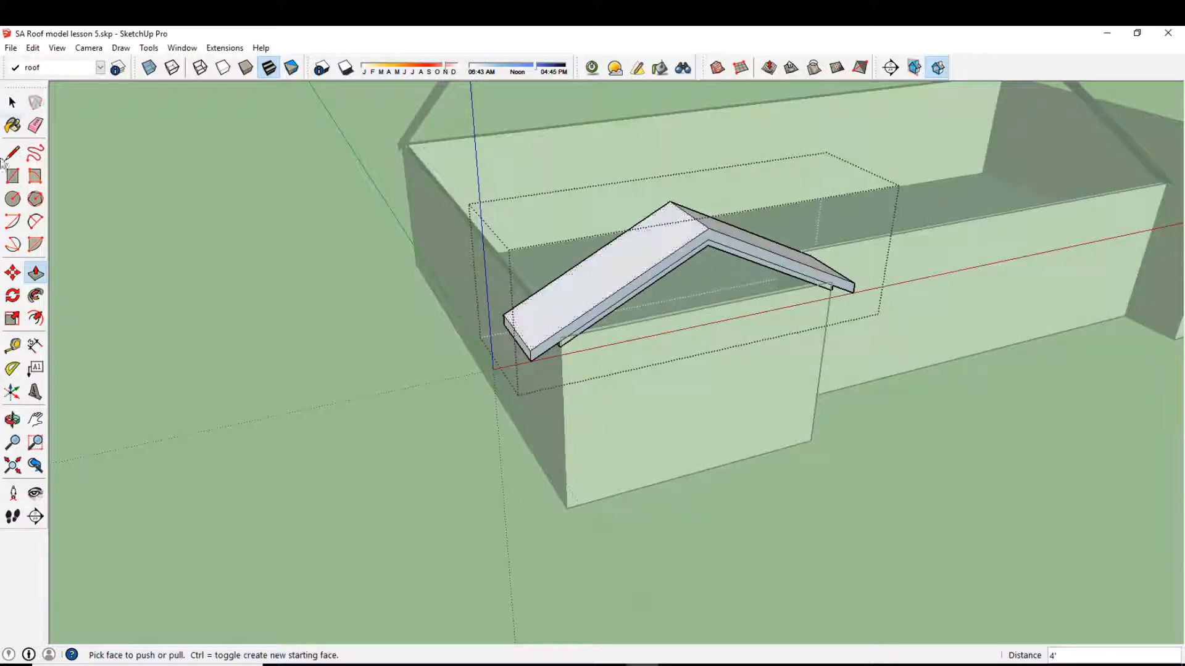
click(11, 105)
click(545, 278)
Select the sloped profiles at the recess corner and the end wall's far corner and combine them into one group
scroll(696, 272, down, 5)
middle_drag(696, 272, 706, 304)
middle_drag(487, 301, 728, 212)
click(642, 201)
shift+click(450, 236)
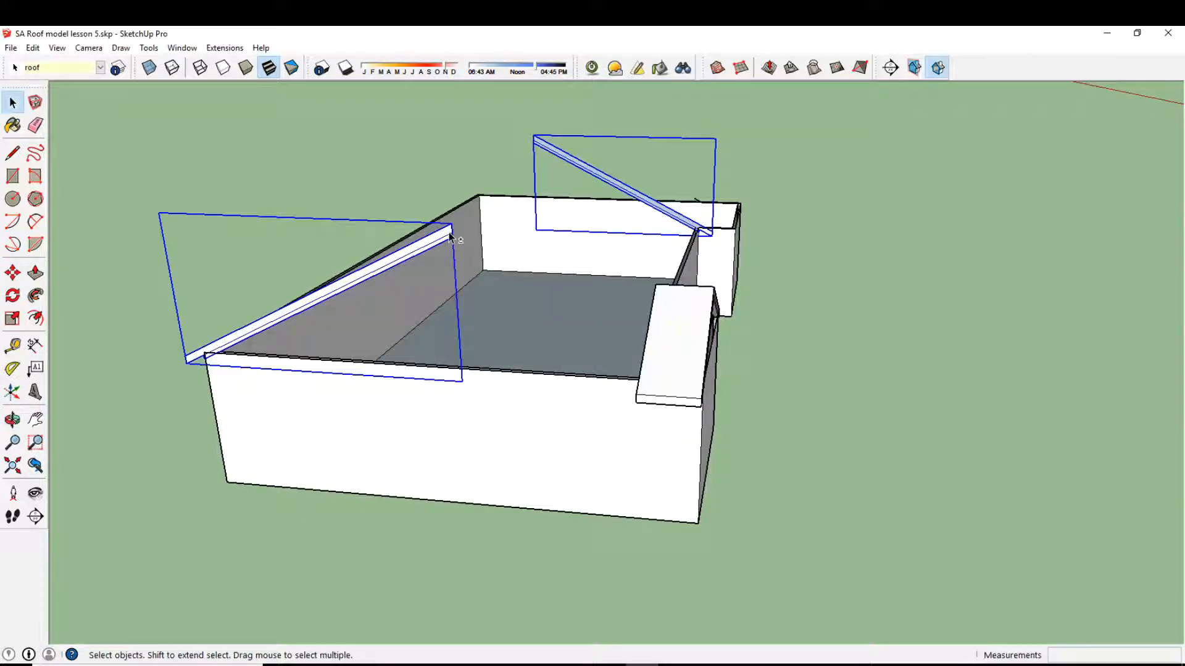
right_click(447, 234)
click(510, 360)
middle_drag(510, 360, 469, 250)
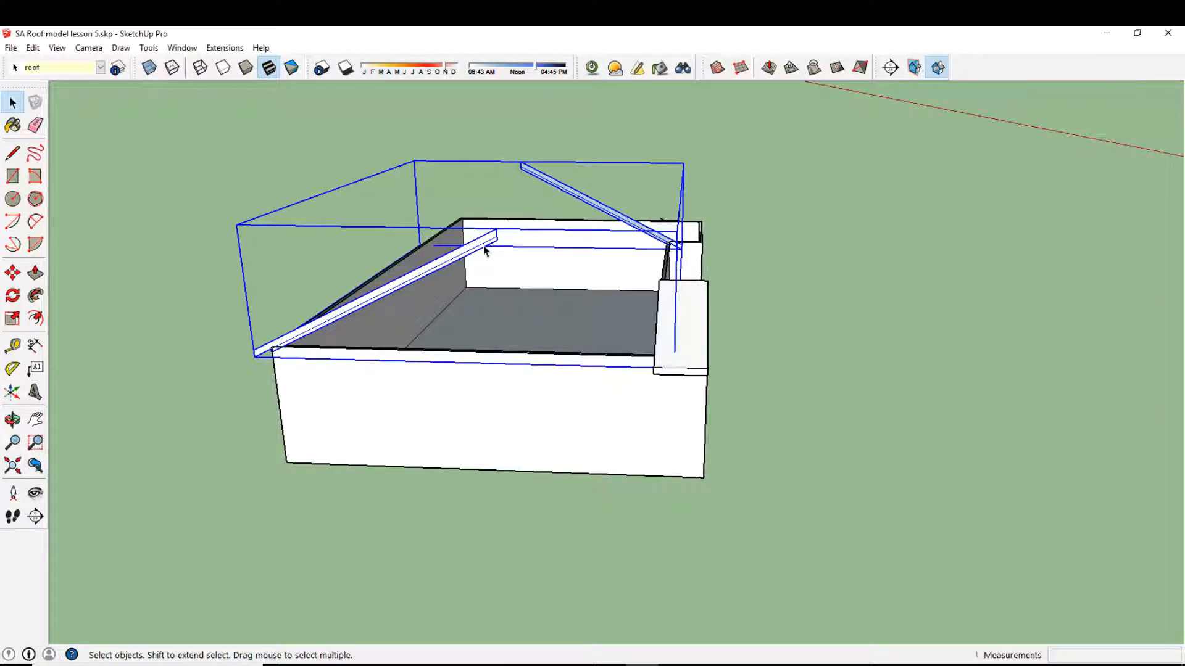
Open the roof profile at the recess corner and Push/Pull both its strips 45' to the end wall beside the small front gable
double_click(483, 247)
drag(580, 255, 708, 147)
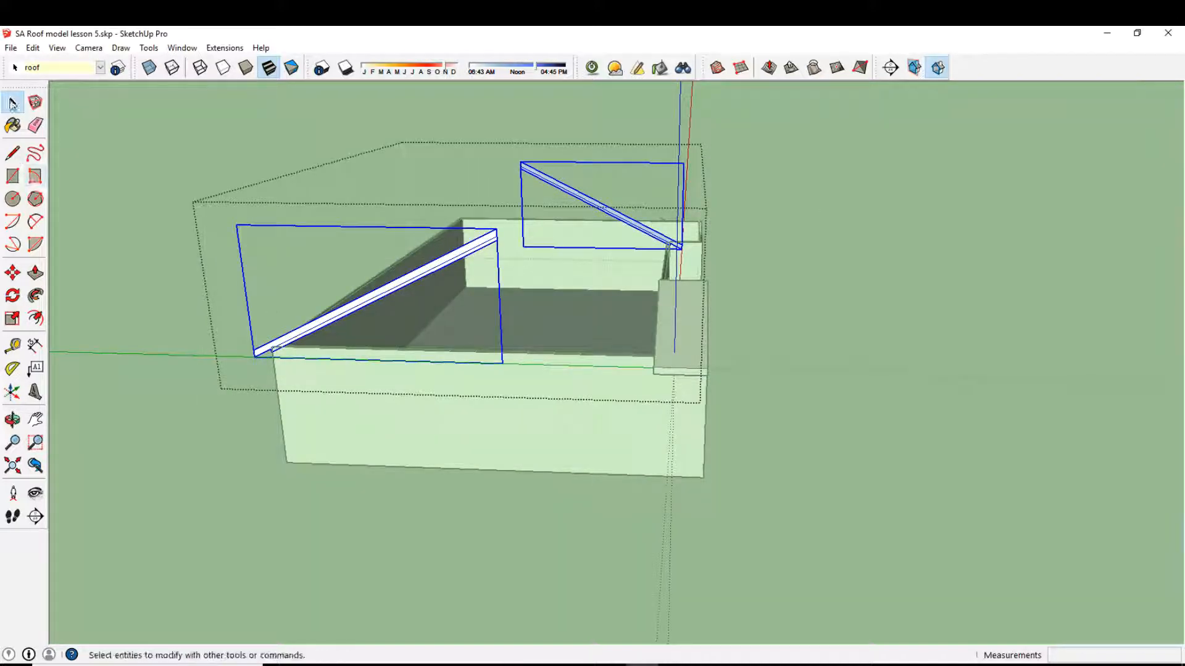
double_click(561, 189)
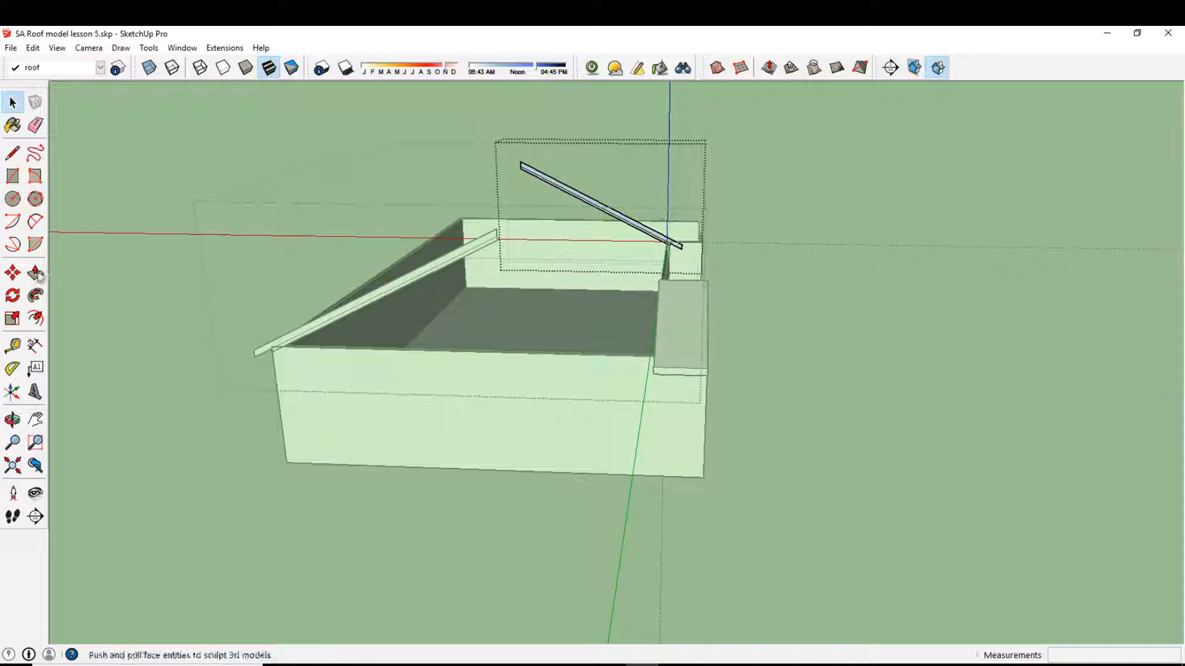
middle_drag(691, 358, 637, 336)
scroll(638, 335, up, 2)
middle_drag(725, 305, 679, 330)
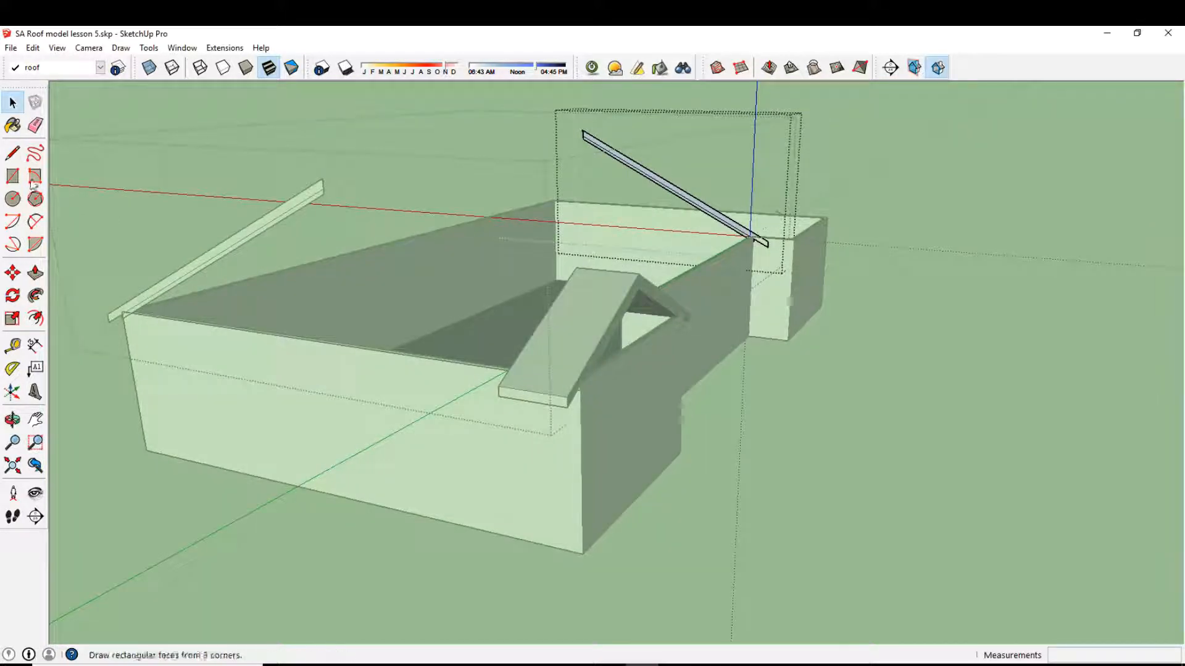
click(36, 272)
scroll(753, 233, up, 2)
click(754, 232)
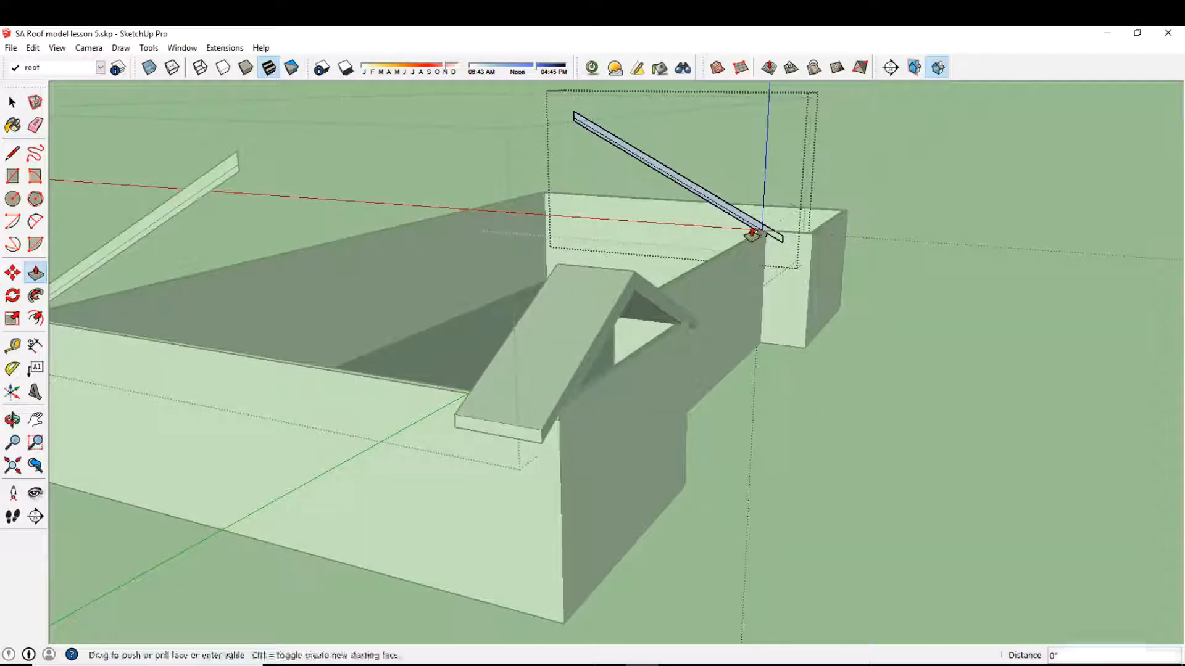
click(561, 533)
click(775, 242)
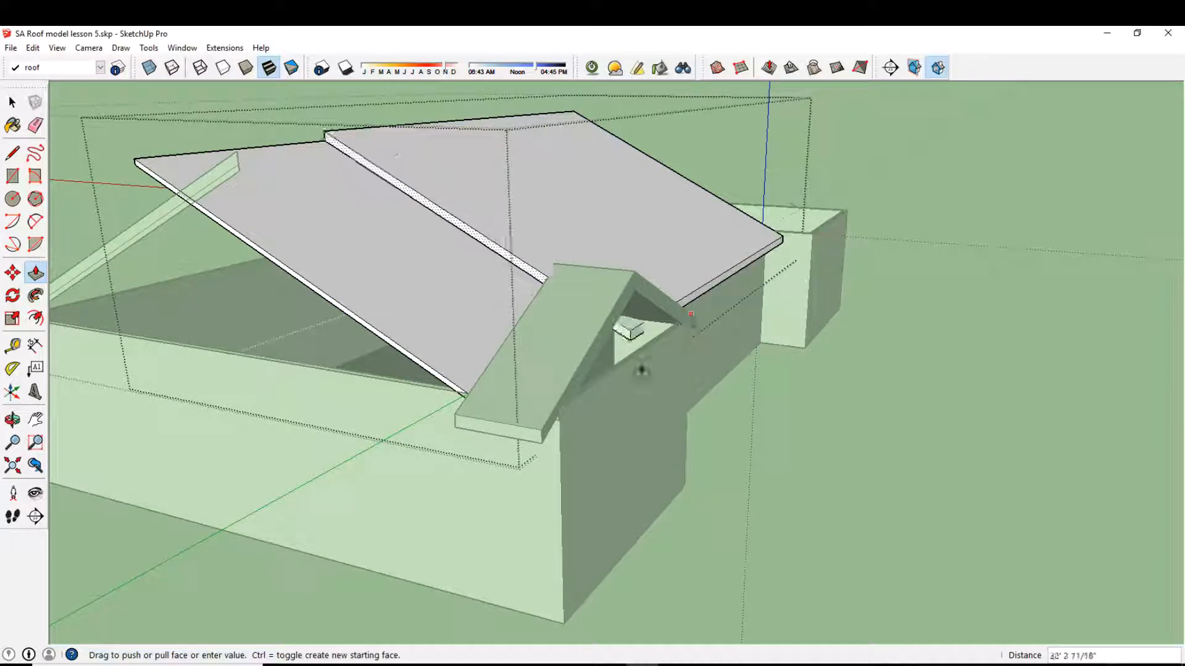
Push/Pull the opposite end face of that roof slope 15' toward the building's far end wall
middle_drag(562, 526, 470, 287)
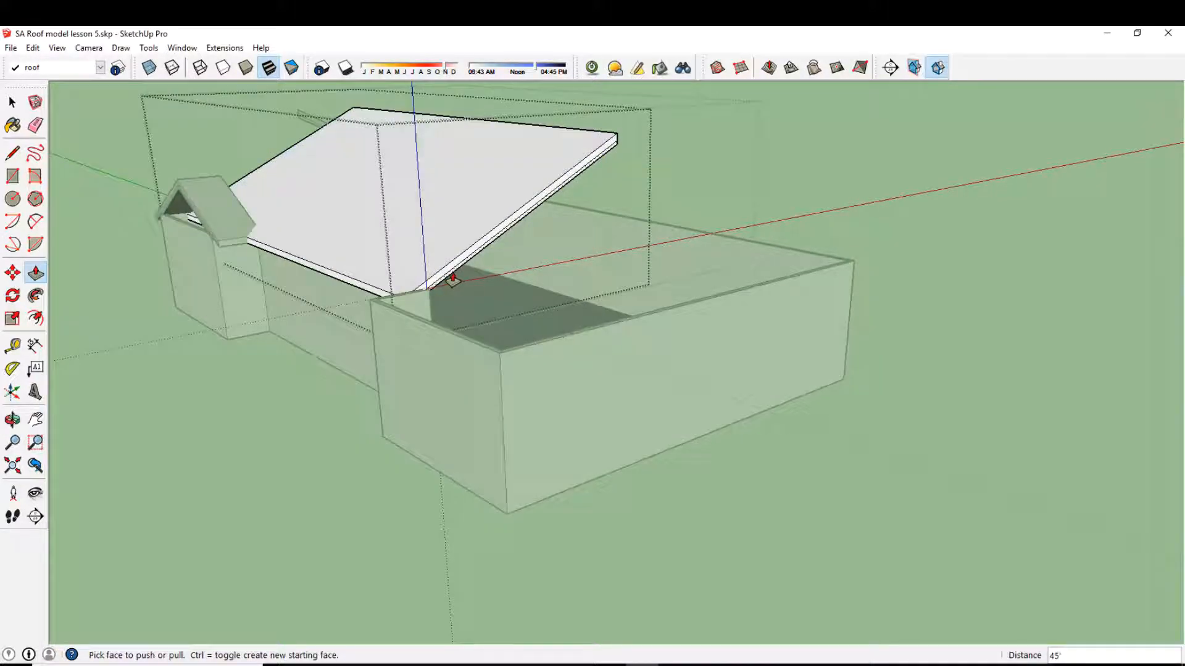
click(452, 279)
text(15)
key(Return)
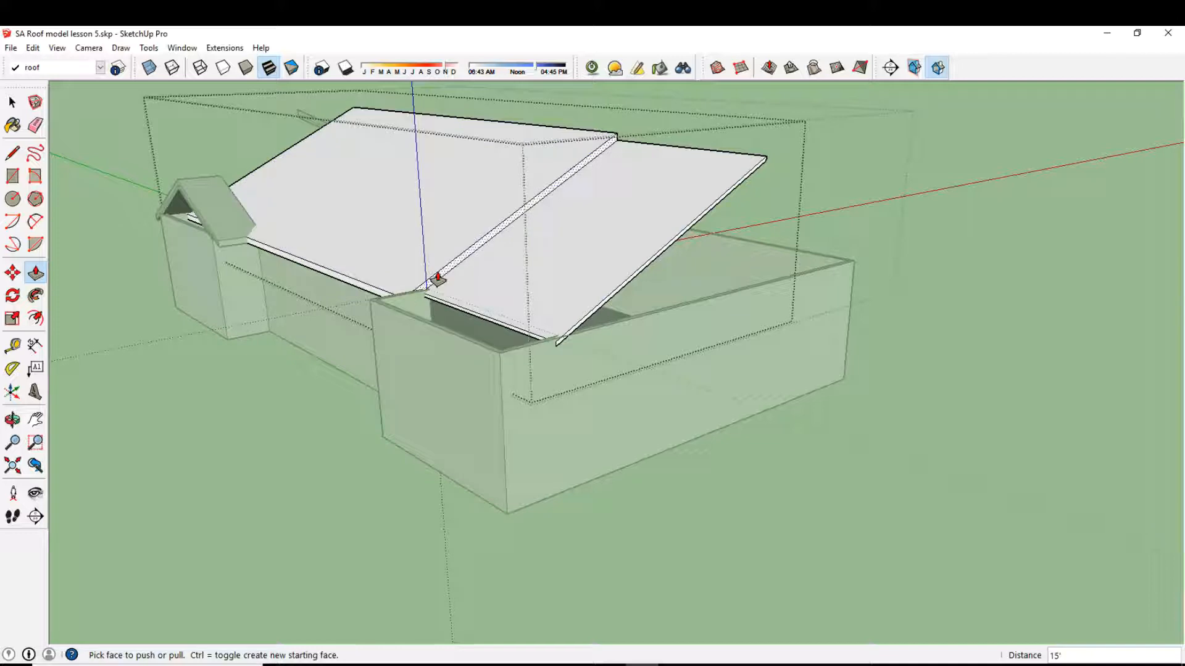
Leave the finished roof slope and open the profile at the end wall's far corner for editing
middle_drag(500, 415, 541, 327)
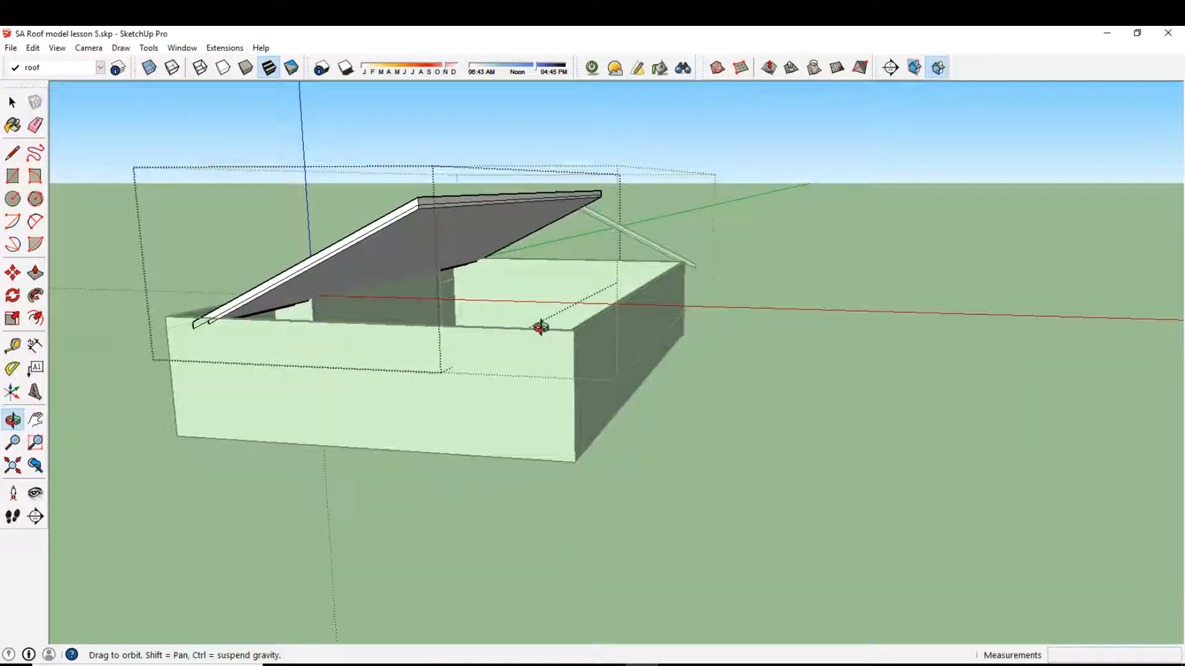
scroll(603, 225, up, 5)
click(12, 101)
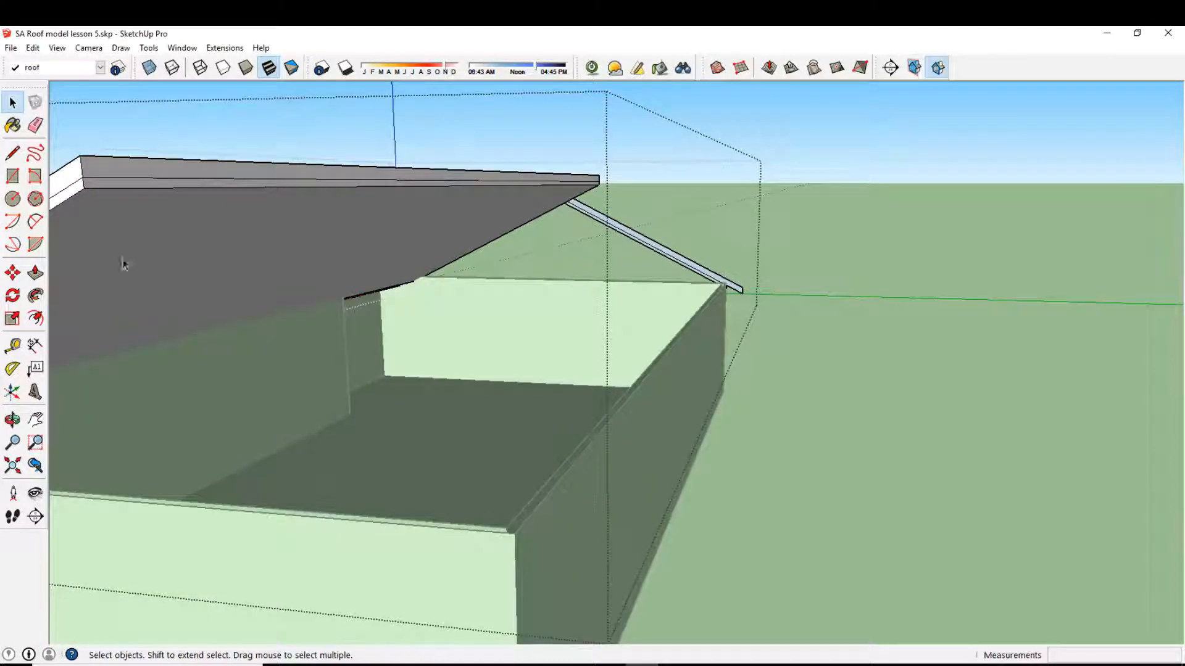
click(35, 273)
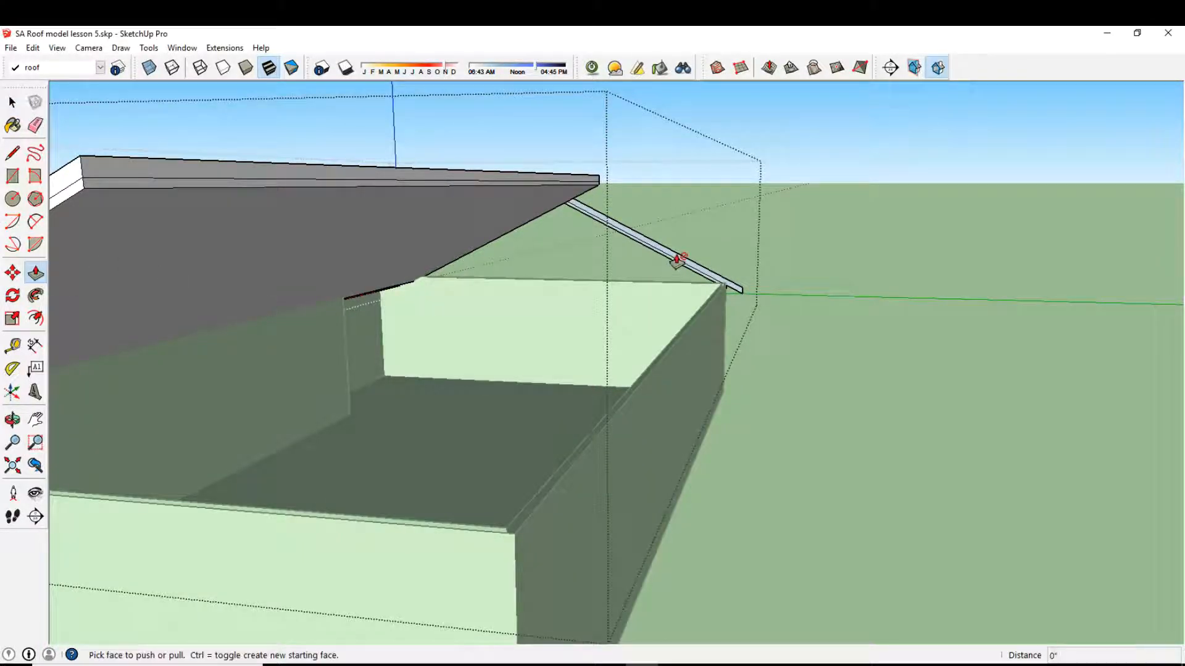
scroll(700, 260, up, 2)
middle_drag(711, 260, 481, 254)
scroll(481, 254, up, 2)
click(13, 102)
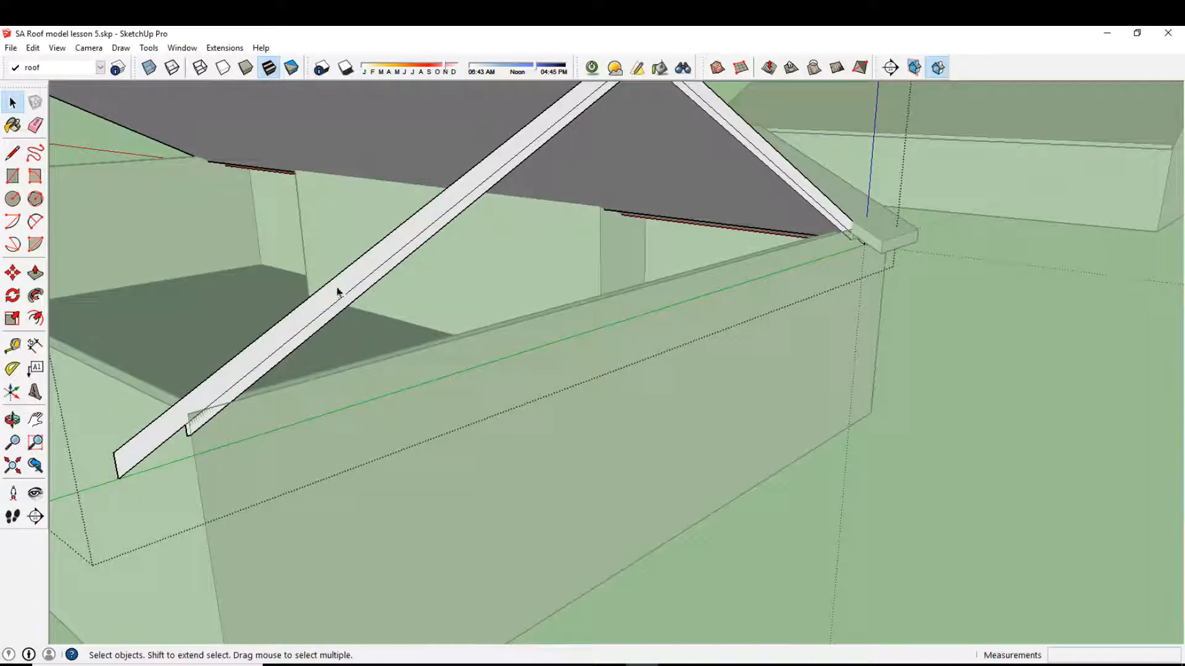
double_click(338, 291)
scroll(219, 266, down, 3)
Push/Pull both strips of this profile along the building's full length to the opposite end wall
click(36, 274)
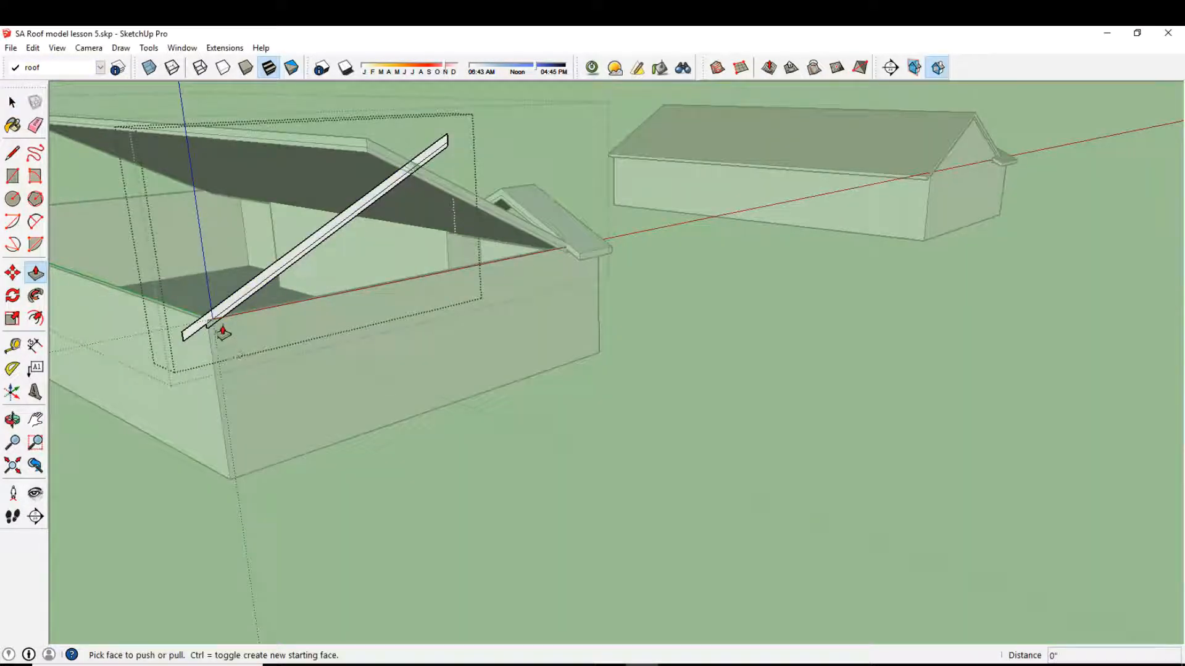
click(220, 324)
middle_drag(217, 323, 275, 325)
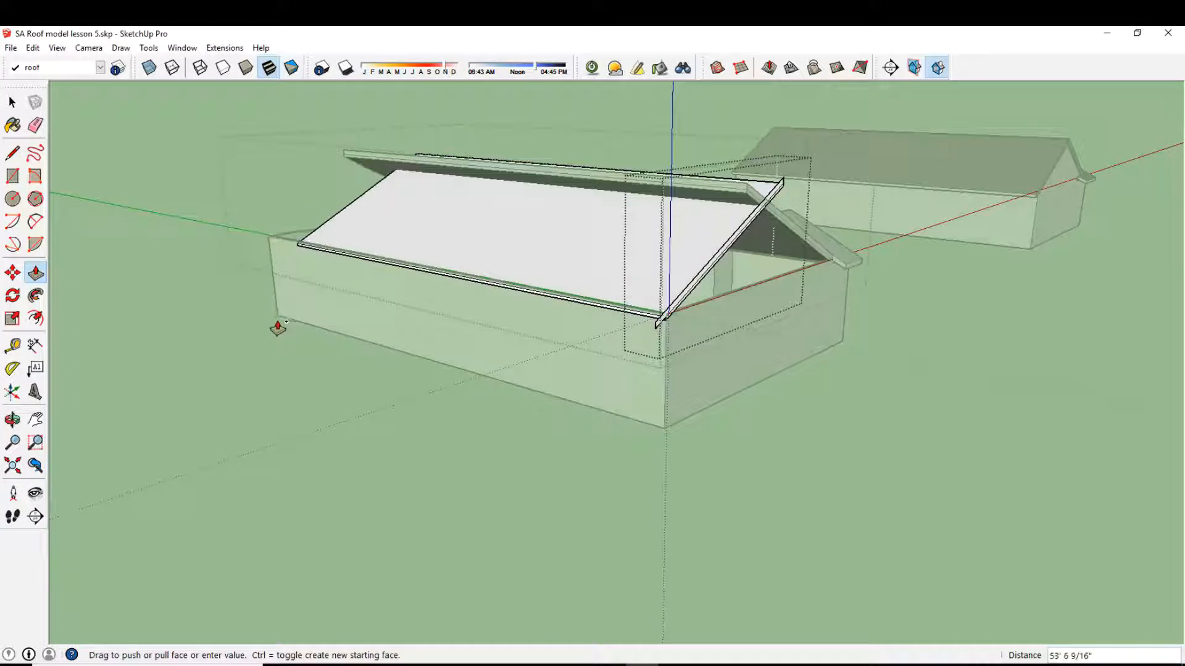
click(278, 321)
scroll(630, 336, up, 1)
click(659, 323)
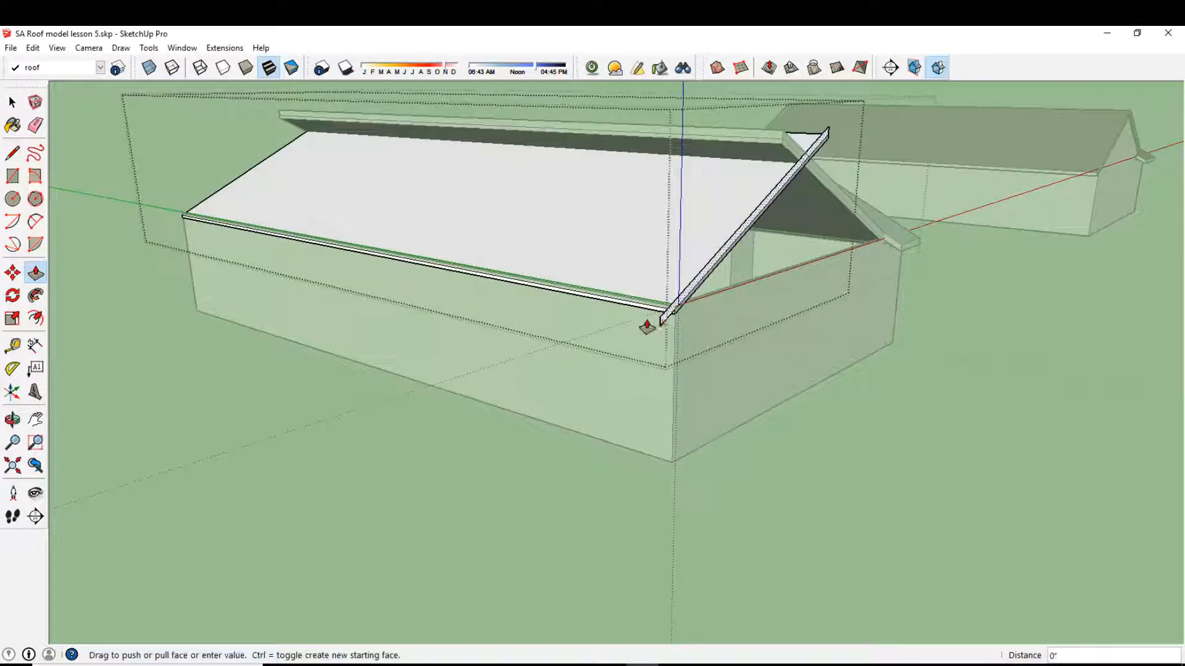
click(204, 318)
Leave the profile's group, select both crossing roof slopes and explode them into loose geometry
click(12, 103)
middle_drag(296, 265, 442, 233)
click(442, 233)
shift+click(600, 238)
right_click(599, 237)
key(Escape)
key(Escape)
click(588, 231)
double_click(592, 231)
click(592, 230)
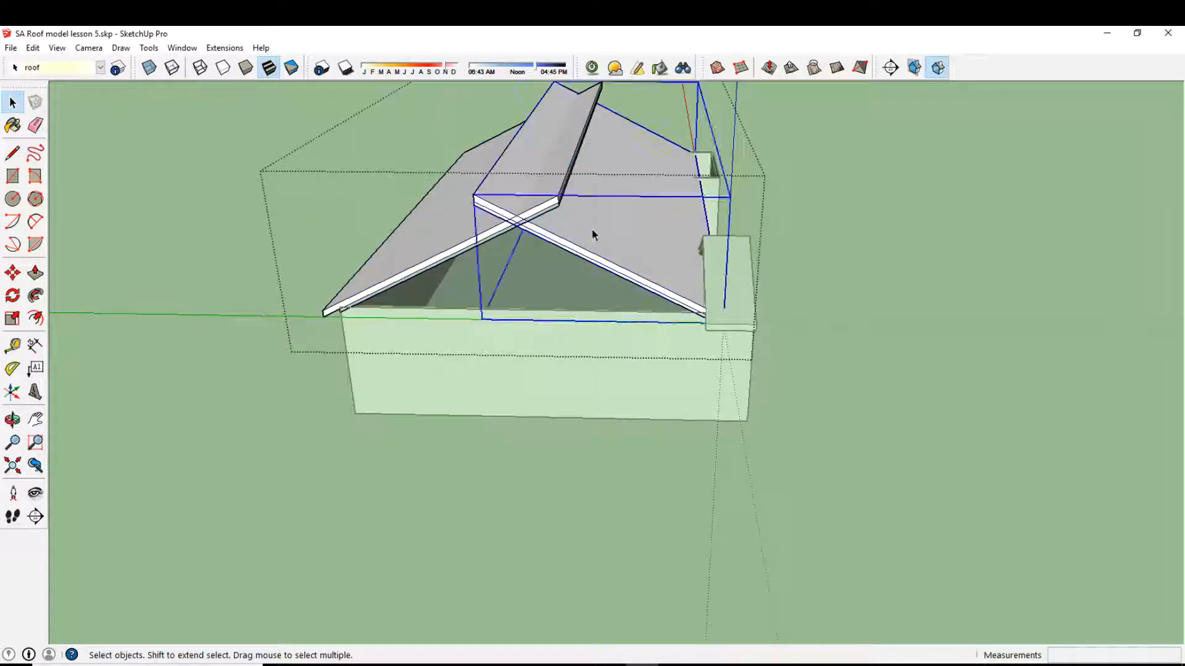
shift+middle_drag(592, 230, 589, 264)
shift+click(434, 272)
right_click(461, 276)
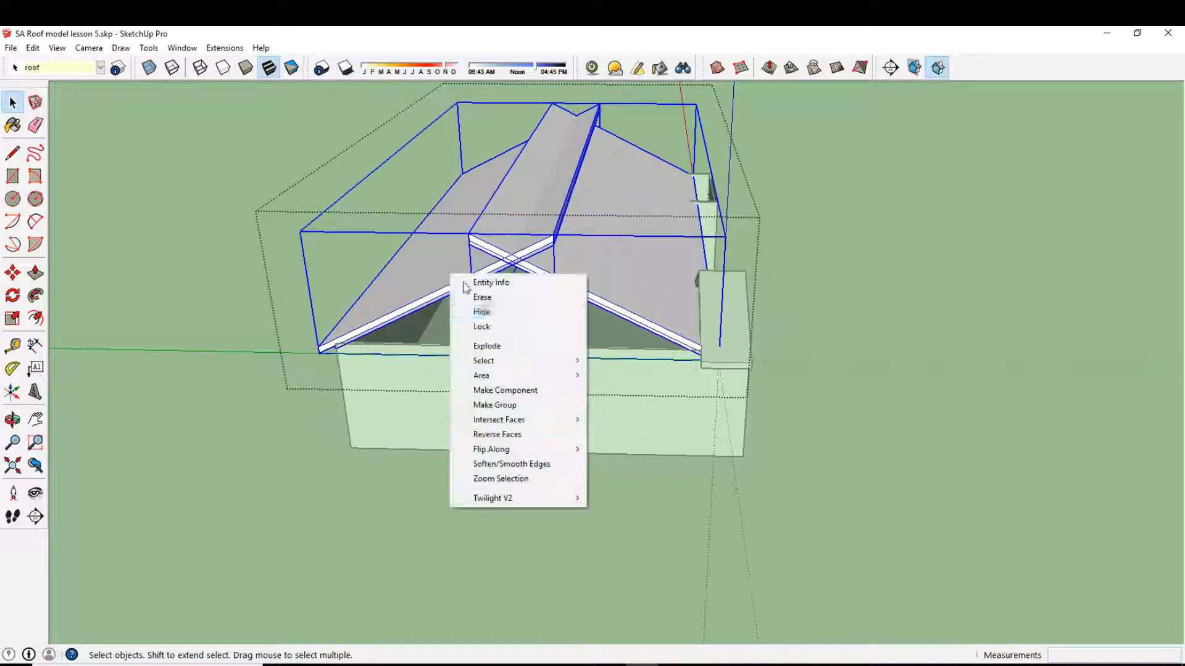
click(501, 346)
Select all the roof geometry and run Intersect Faces to create edges where the two slopes cross
scroll(511, 339, down, 3)
drag(760, 139, 760, 139)
right_click(542, 253)
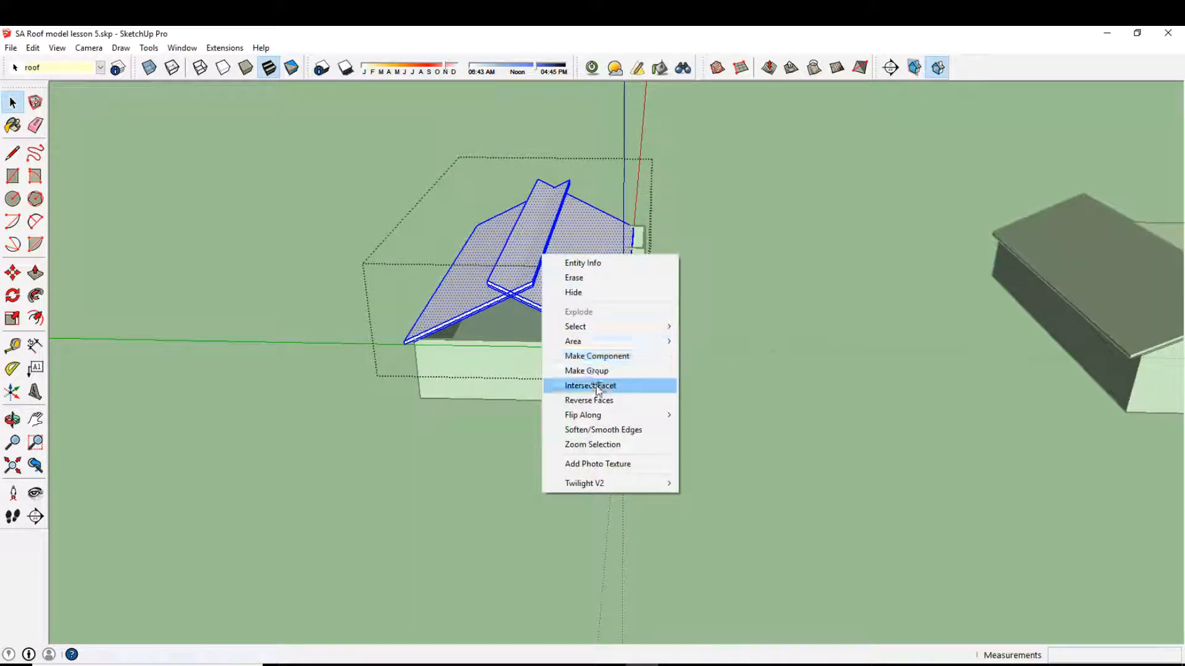
mouse_move(597, 388)
click(720, 411)
Push/Pull the slope ends projecting above the ridge 59' 8" back along the roof to cut them off
scroll(577, 161, up, 2)
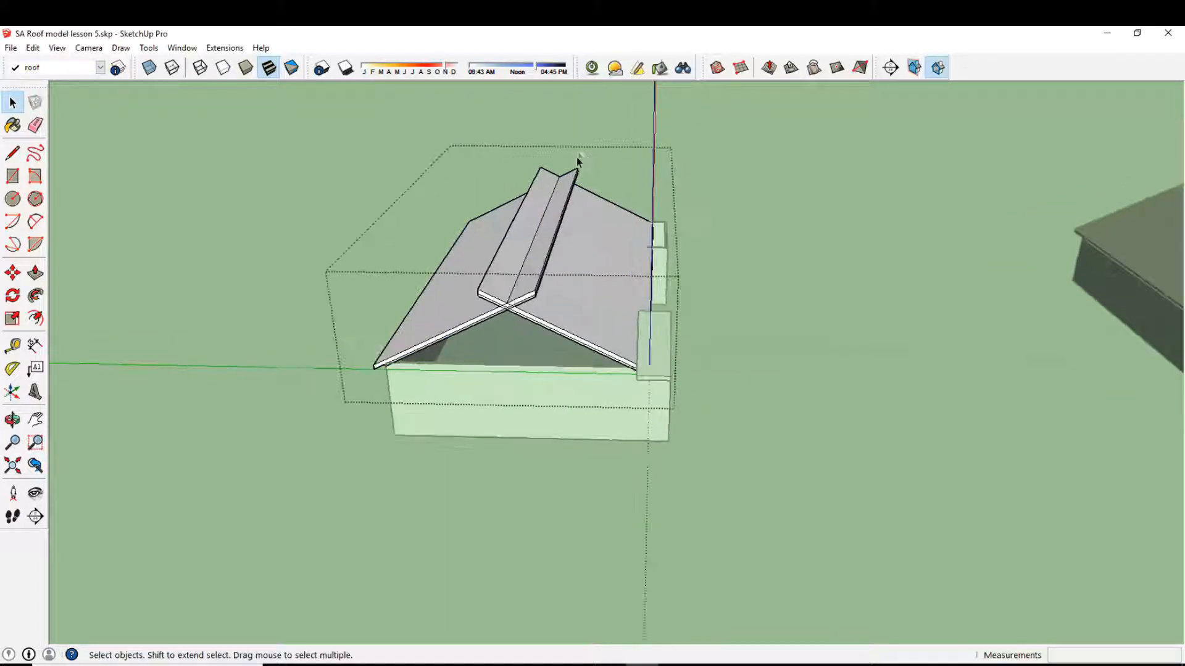
scroll(461, 300, up, 3)
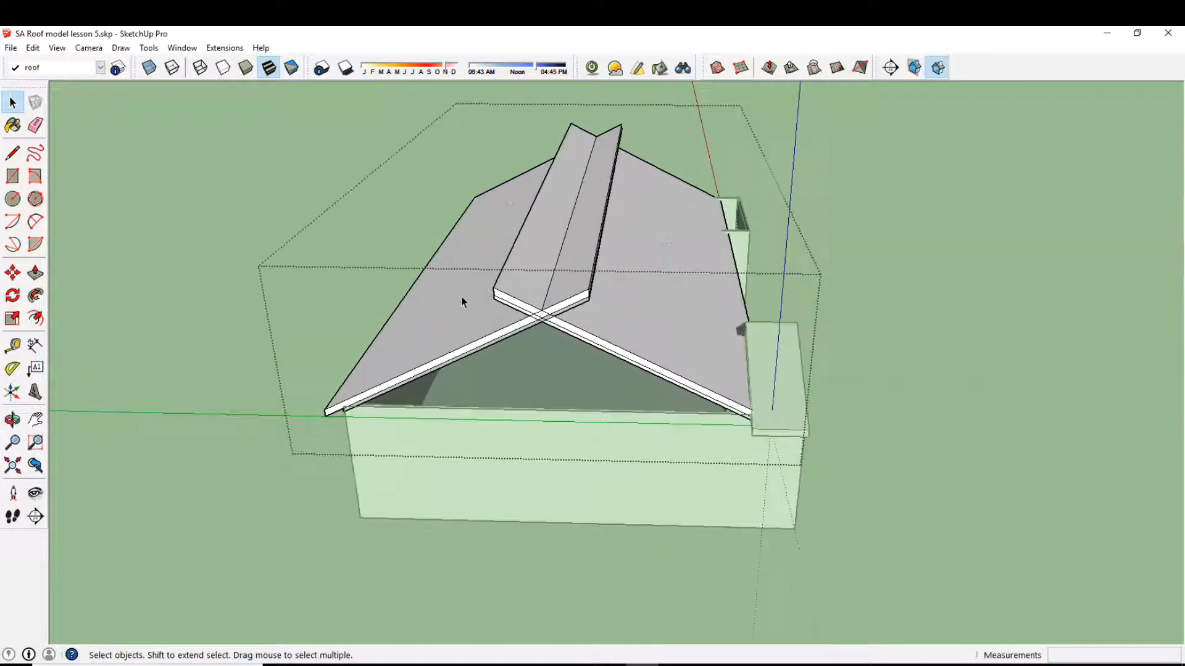
scroll(514, 304, up, 3)
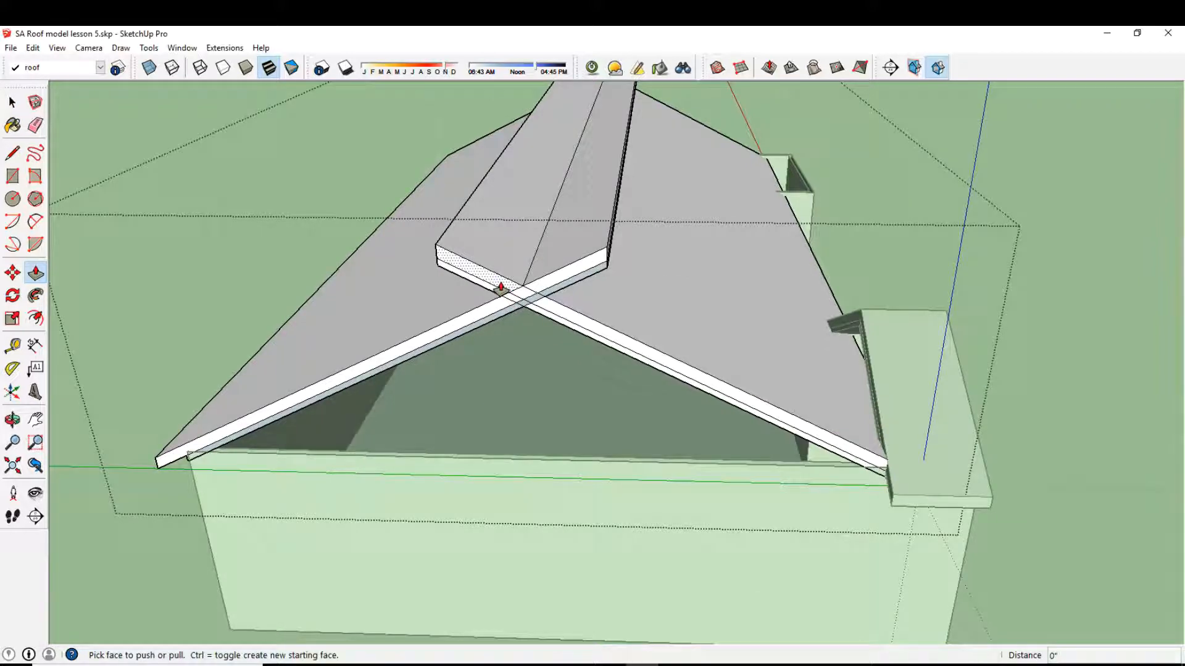
click(501, 287)
scroll(501, 287, down, 3)
click(596, 115)
click(602, 118)
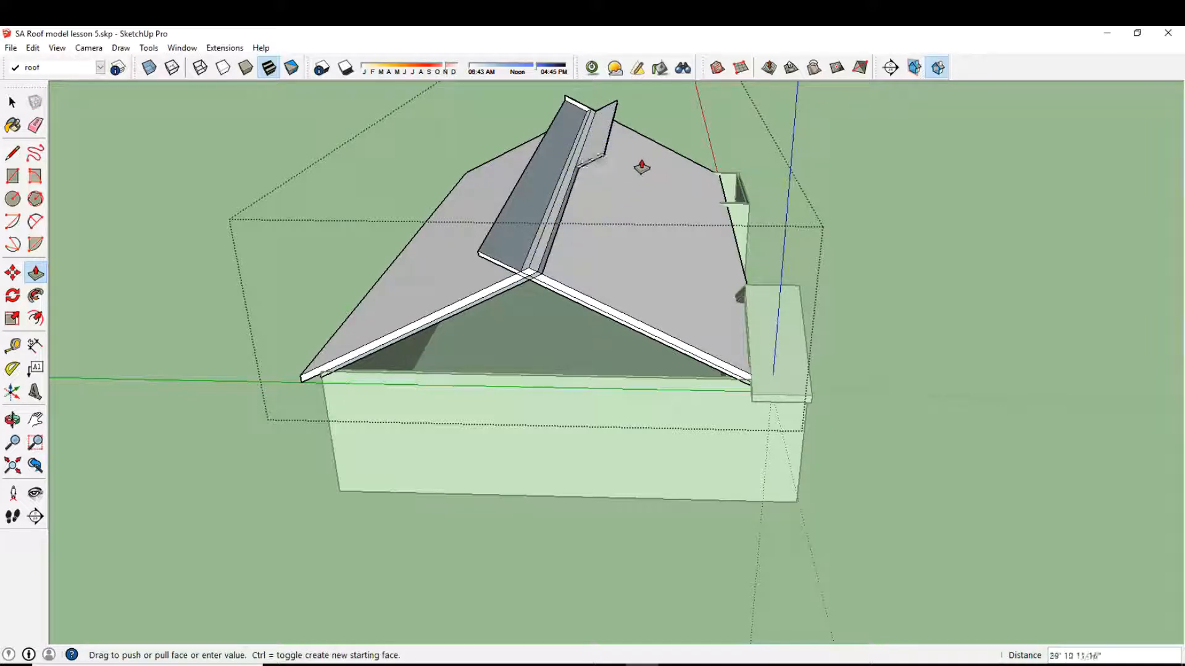
click(661, 154)
mouse_move(504, 272)
mouse_down()
mouse_move(493, 197)
mouse_move(463, 179)
mouse_up()
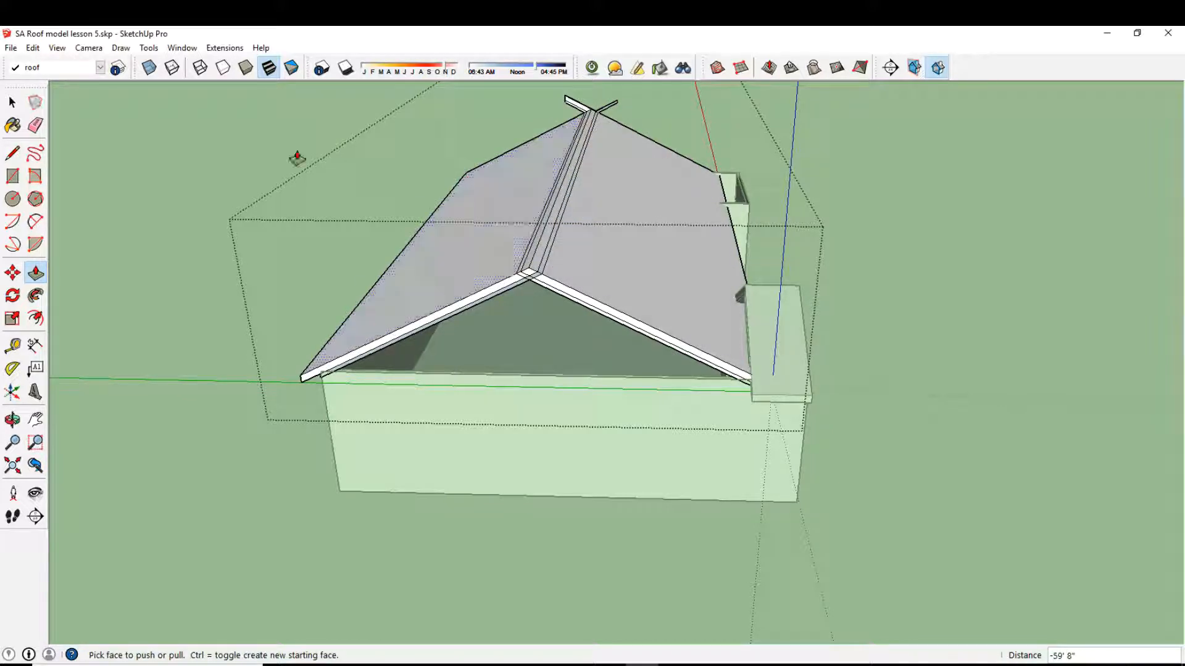
Erase the leftover stubs at the far gable peak and the surplus lines along the ridge
click(36, 125)
mouse_move(484, 150)
shift+middle_down()
mouse_move(453, 175)
mouse_move(503, 125)
shift+middle_up()
drag(474, 152, 482, 154)
click(520, 156)
drag(545, 320, 542, 321)
scroll(536, 320, up, 2)
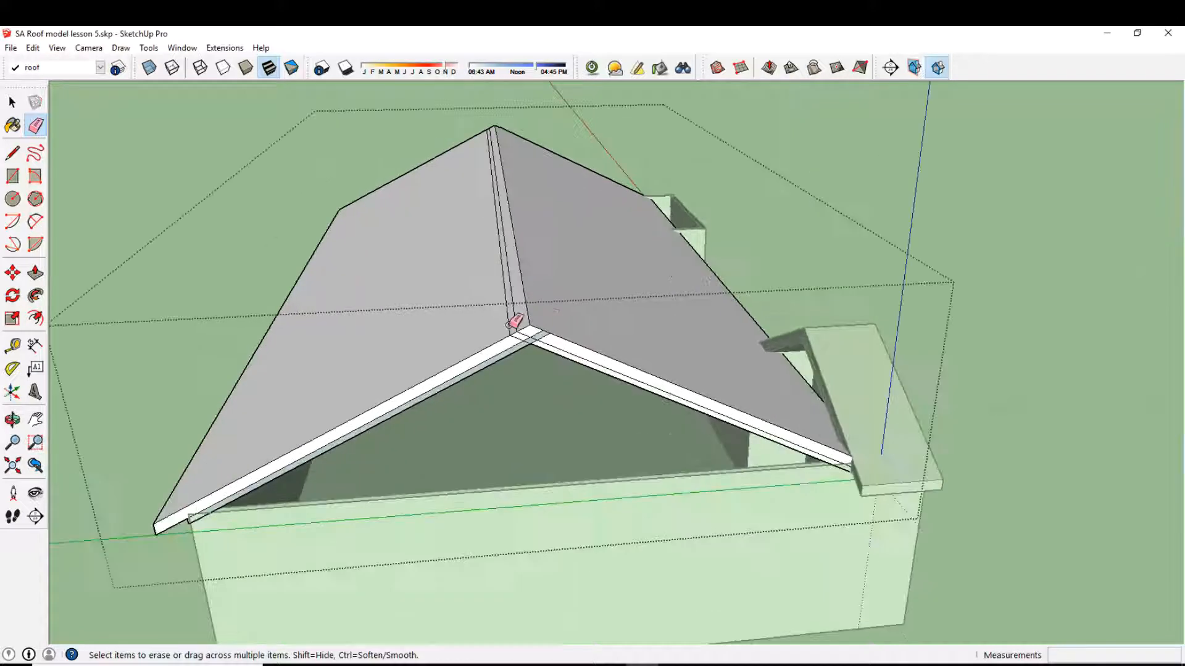
Erase the overlapping line segments at the near gable peak so the fascia and trim strips meet cleanly
scroll(500, 324, up, 4)
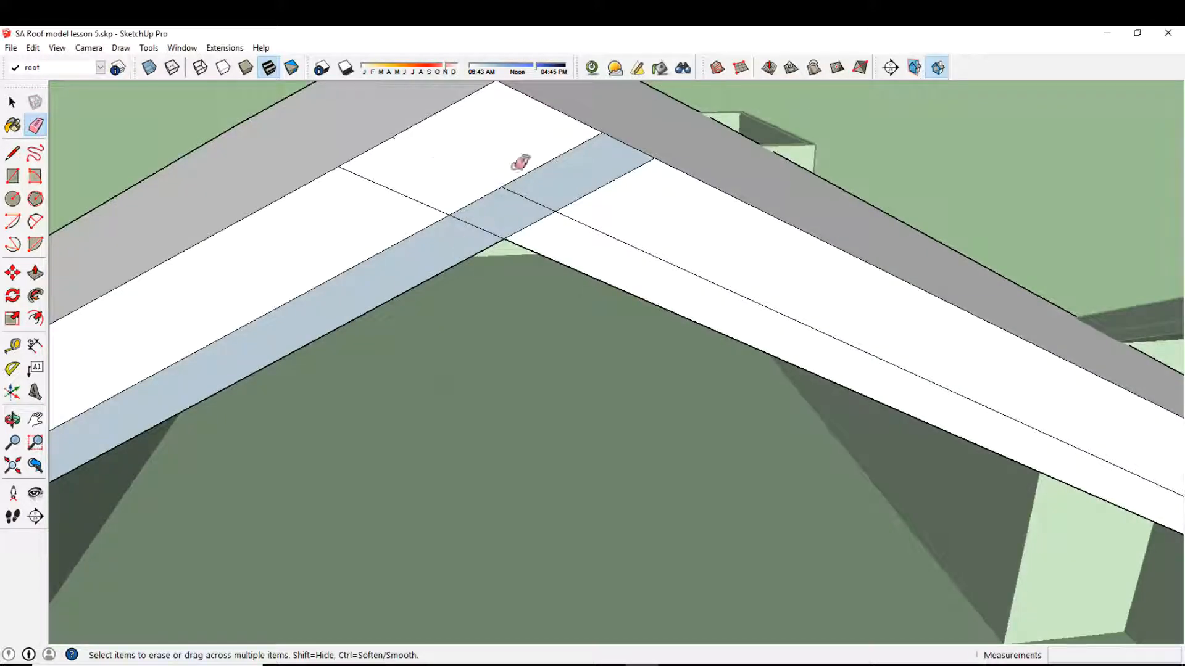
drag(616, 184, 611, 185)
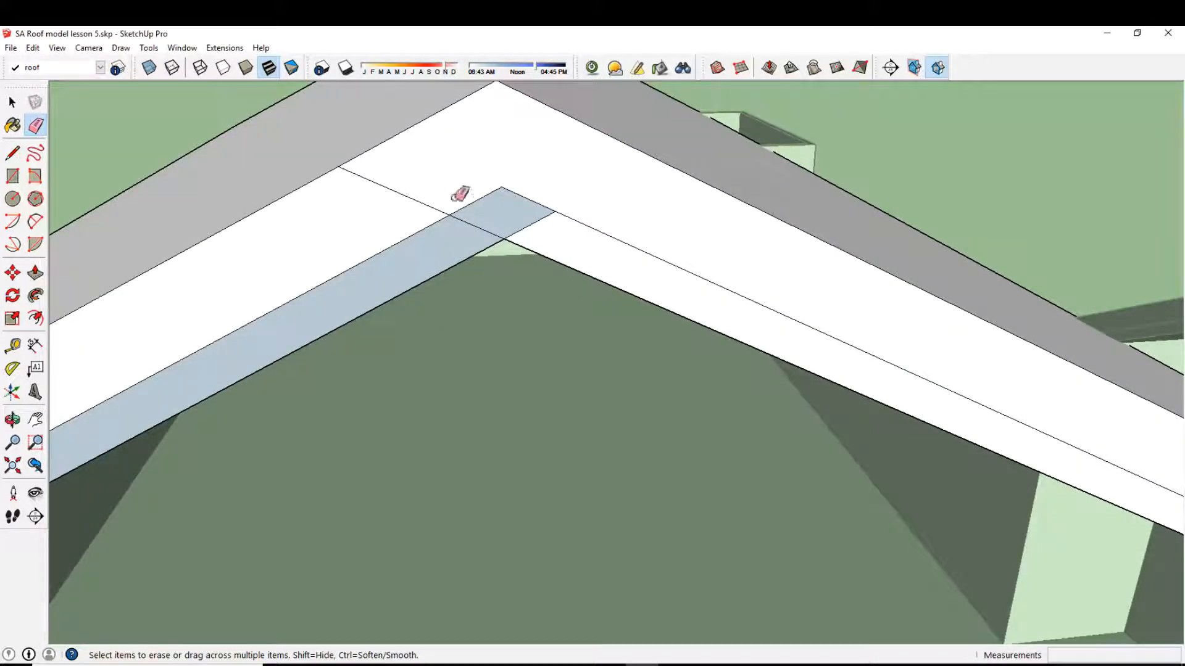
click(529, 226)
Try to erase the overlapping trim lines at the far gable peak, and undo those erasures
scroll(517, 238, down, 7)
middle_drag(506, 227, 784, 258)
scroll(716, 258, down, 3)
middle_drag(545, 257, 654, 265)
middle_drag(500, 264, 784, 247)
scroll(752, 235, up, 2)
scroll(710, 191, up, 3)
scroll(728, 203, up, 4)
middle_drag(905, 254, 981, 321)
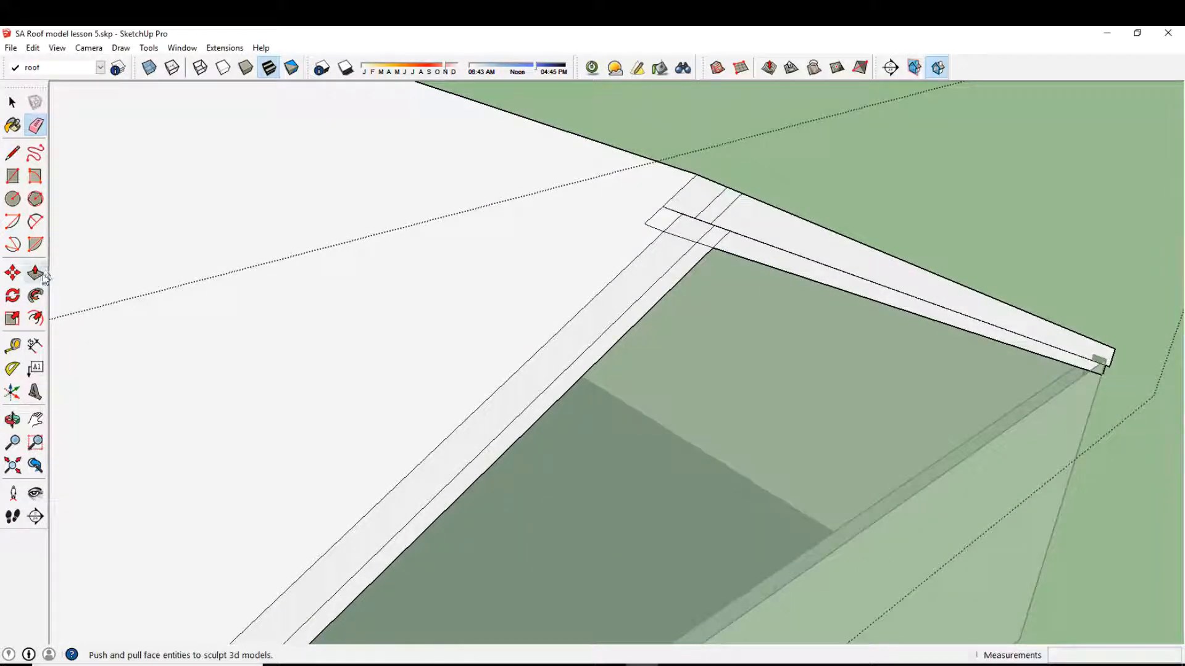
scroll(678, 276, up, 1)
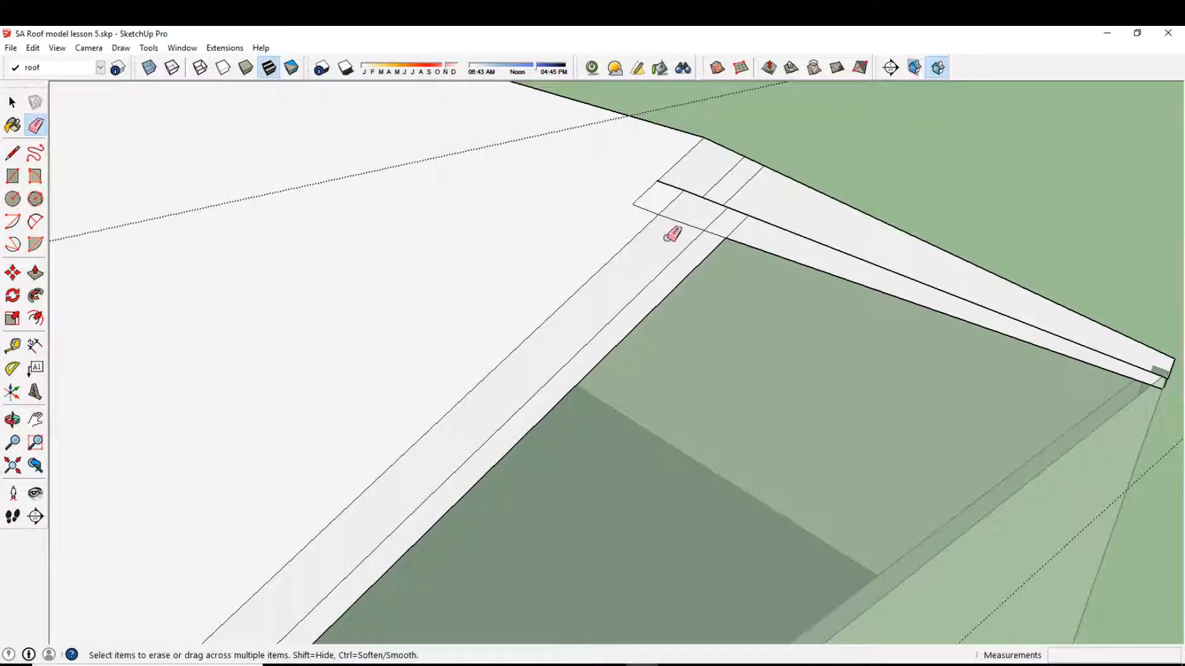
middle_drag(667, 237, 645, 250)
mouse_move(699, 214)
middle_down()
mouse_move(593, 327)
mouse_move(694, 253)
middle_up()
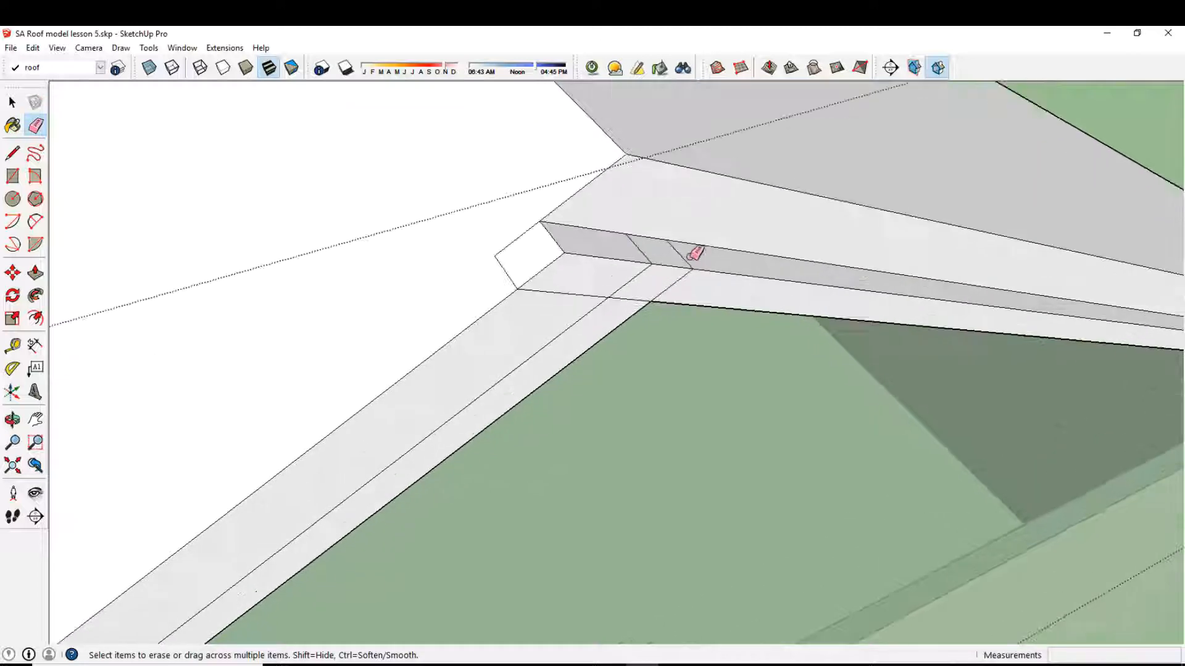
drag(609, 295, 608, 302)
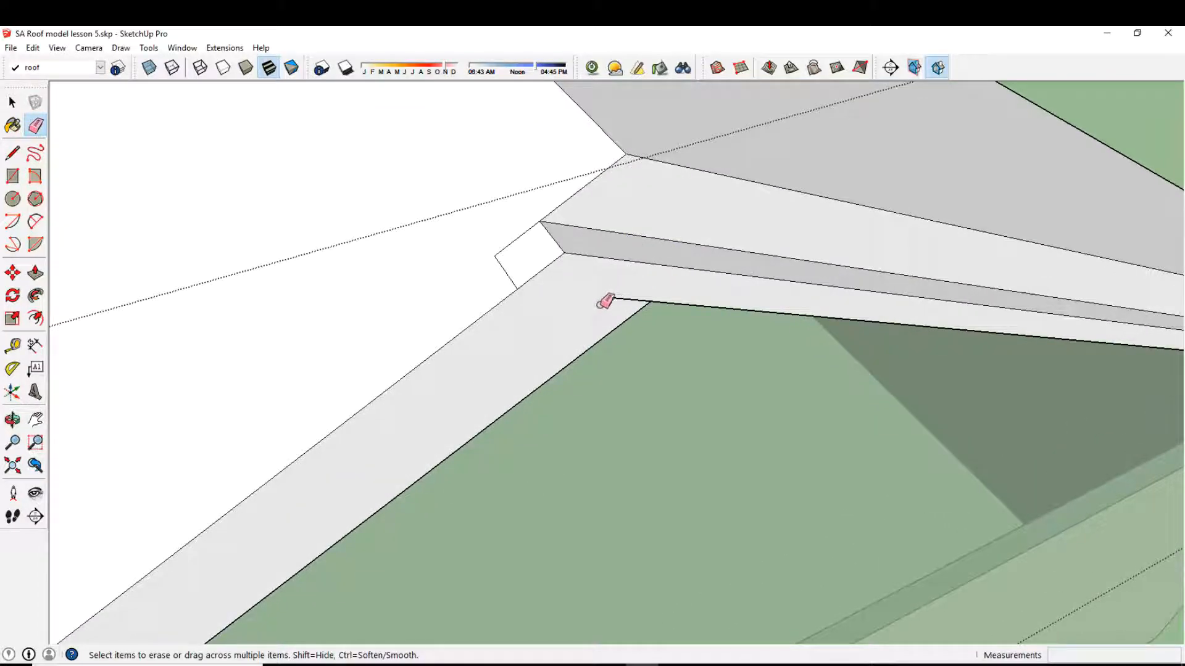
key(ctrl+z)
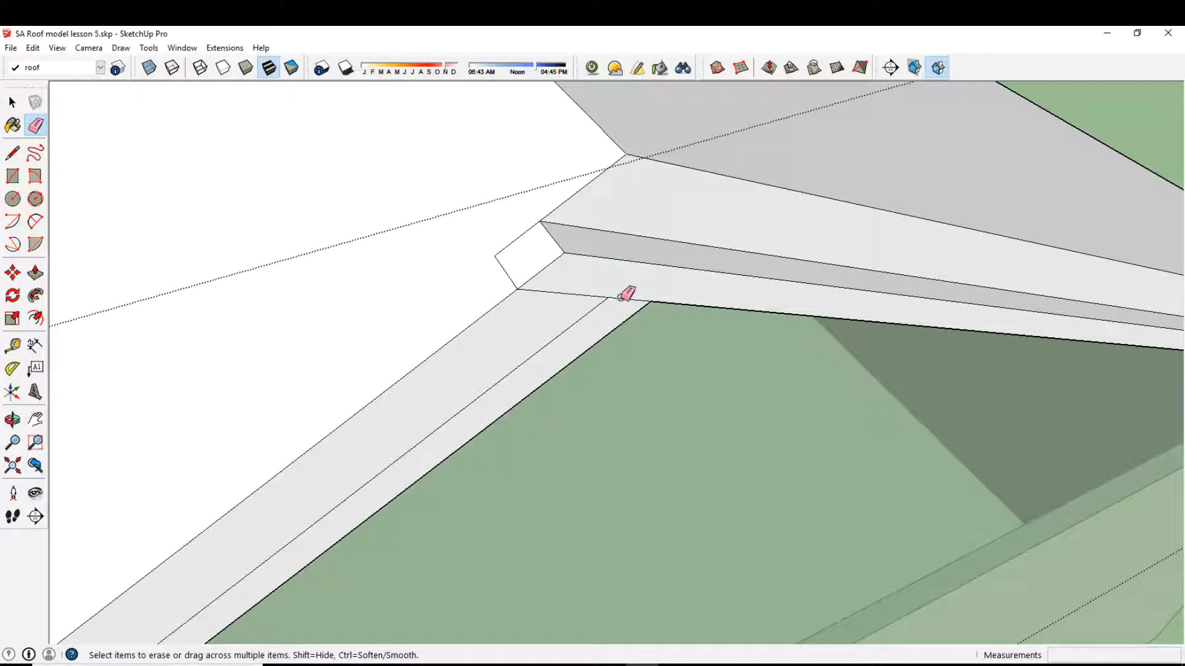
click(35, 272)
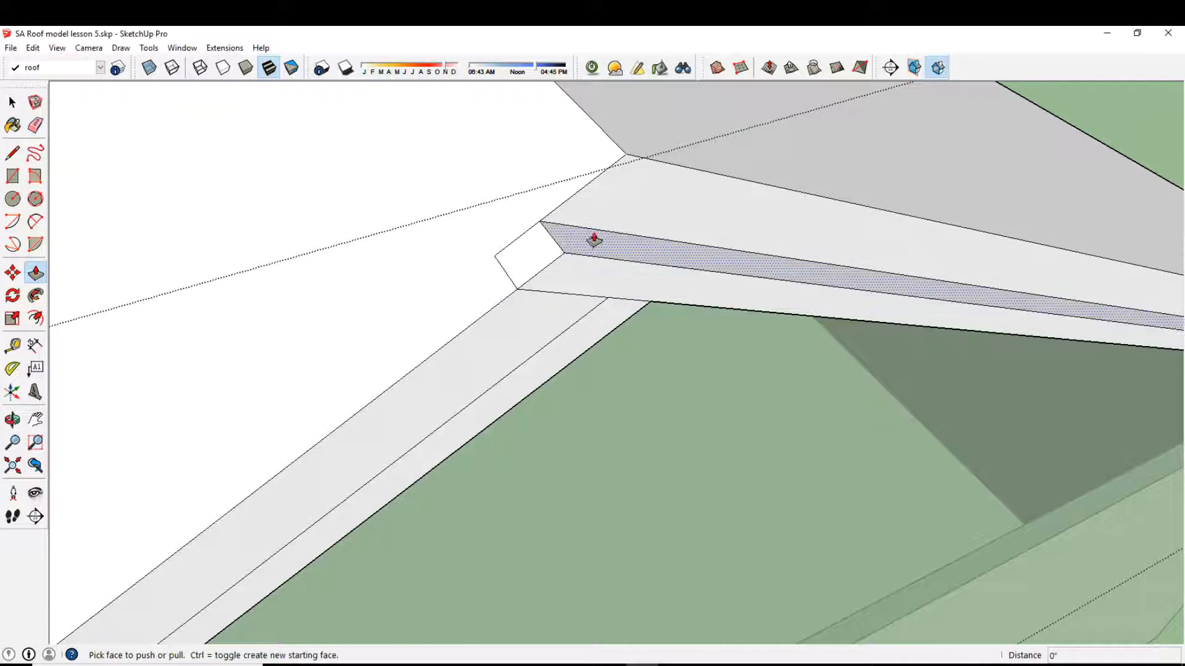
key(ctrl+z)
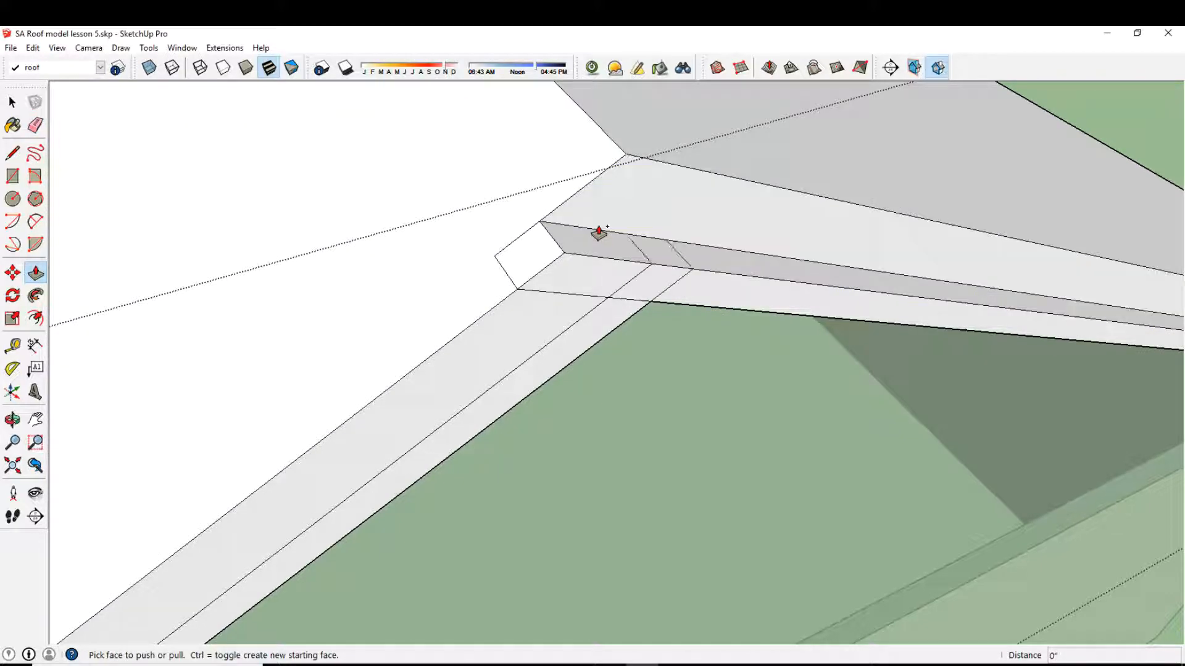
Push/Pull the recessed faces at the far gable peak 4" until they are flush with the surrounding gable face
click(613, 228)
click(565, 256)
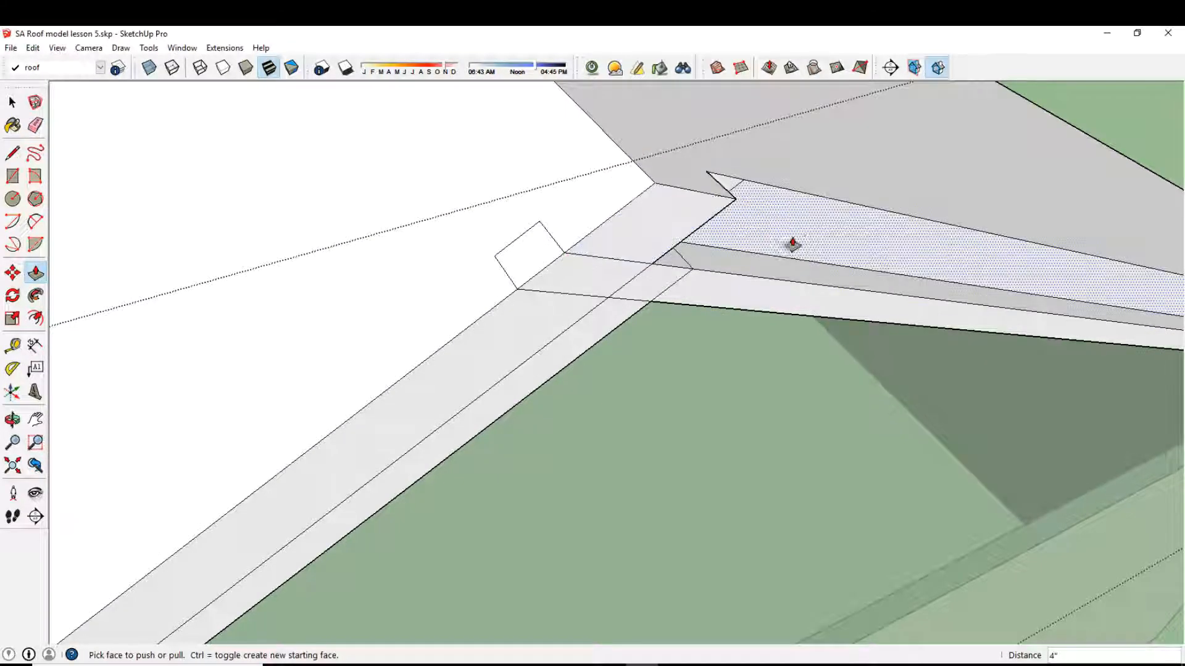
middle_drag(793, 244, 670, 202)
click(701, 260)
click(677, 260)
click(672, 243)
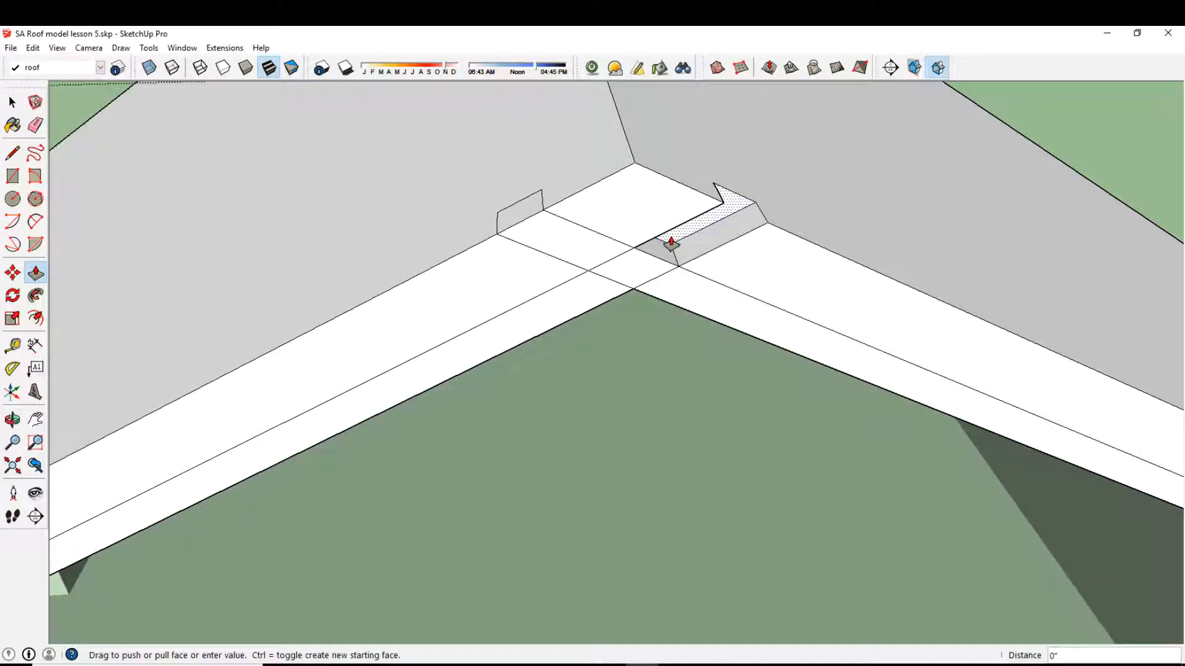
click(654, 262)
Erase the crossing trim lines and the leftover stub outline at the gable peak, and leave the roof group
click(35, 125)
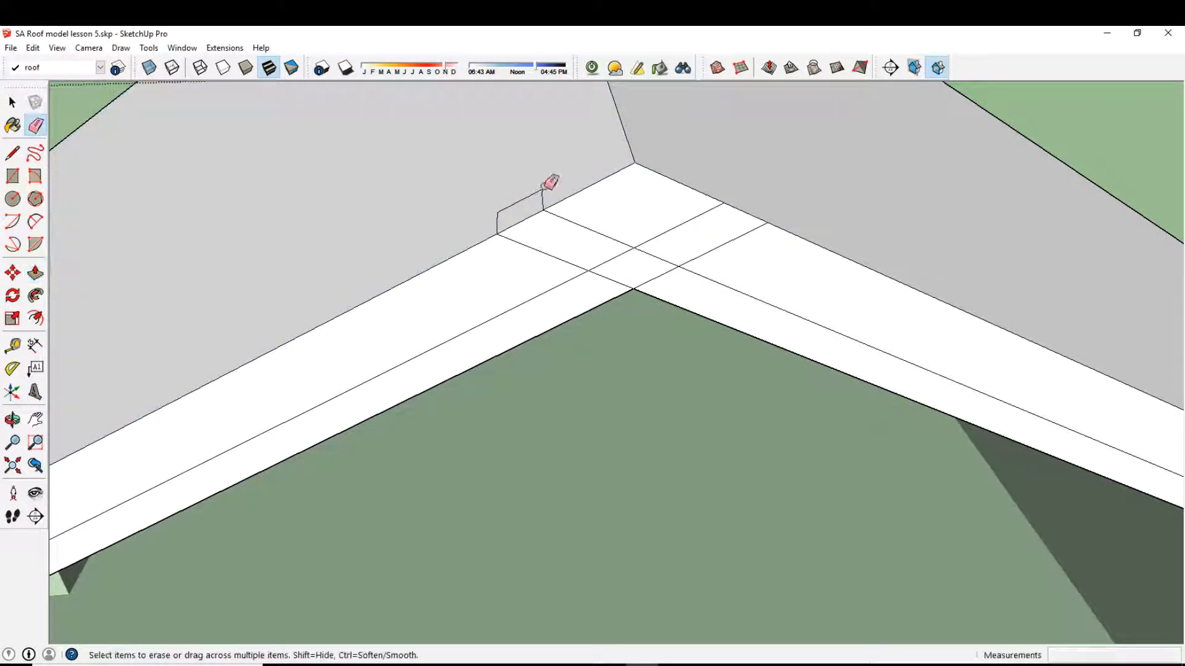
drag(701, 227, 681, 274)
scroll(613, 274, down, 10)
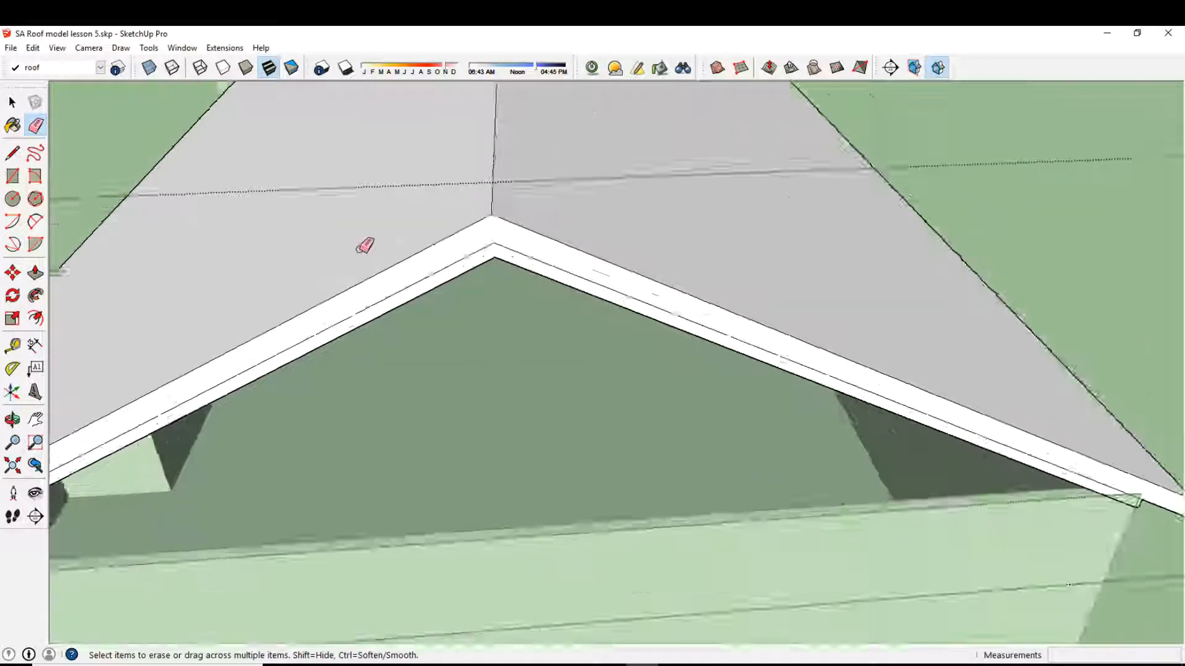
click(12, 103)
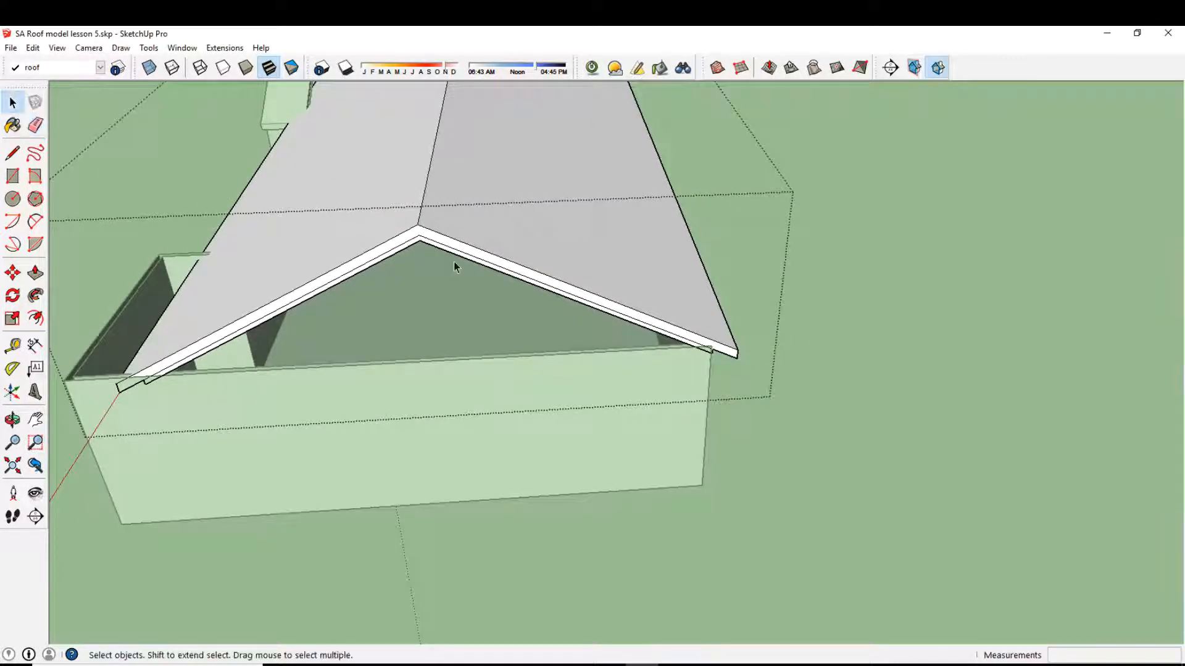
key(Escape)
Select the finished small gable roof group over the front wing
scroll(473, 277, down, 3)
middle_drag(395, 312, 679, 282)
middle_drag(395, 299, 639, 302)
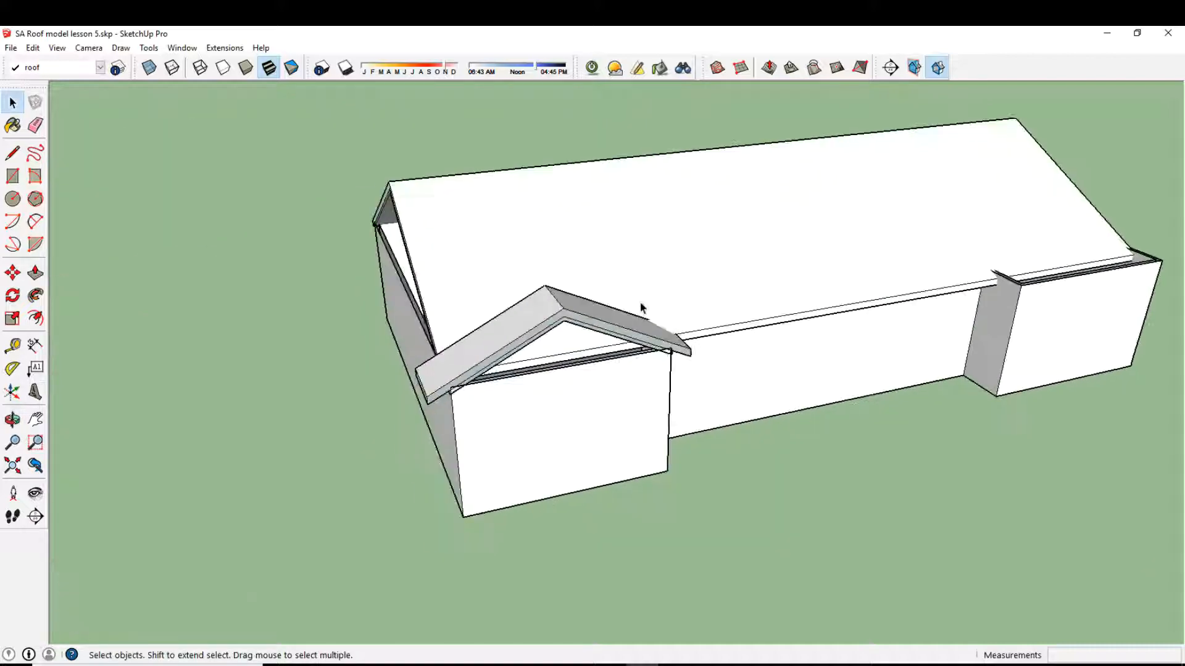
scroll(639, 302, up, 3)
middle_drag(432, 363, 882, 281)
click(623, 291)
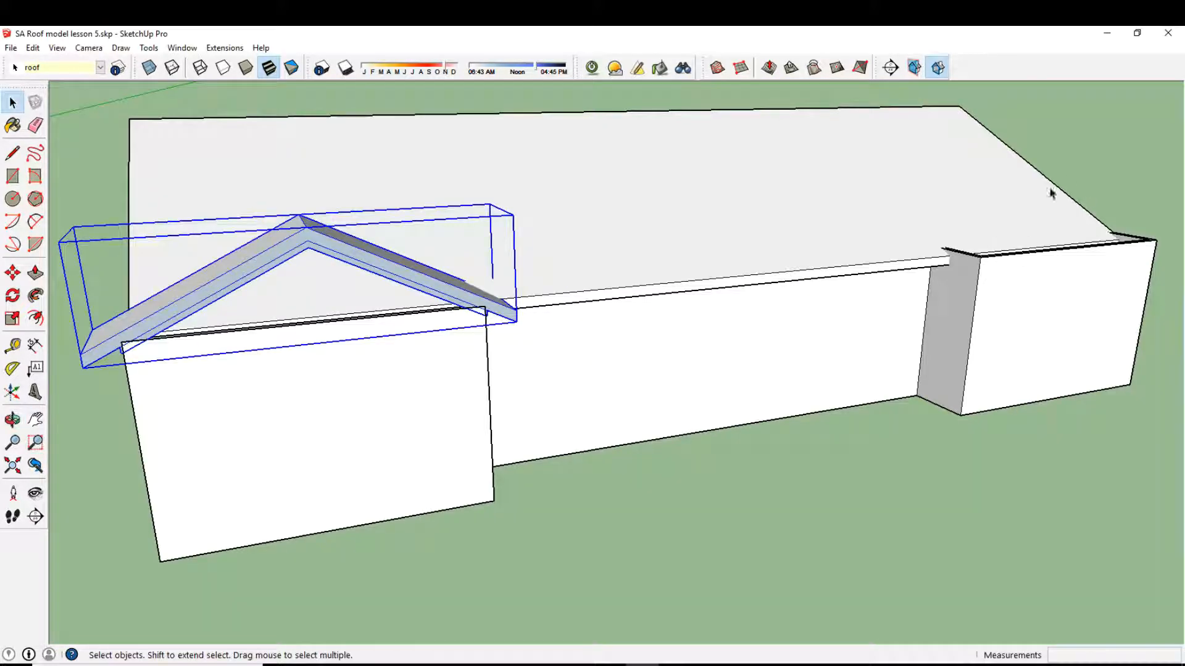
Explode the selected small gable roof group, and undo the explosion
right_click(312, 246)
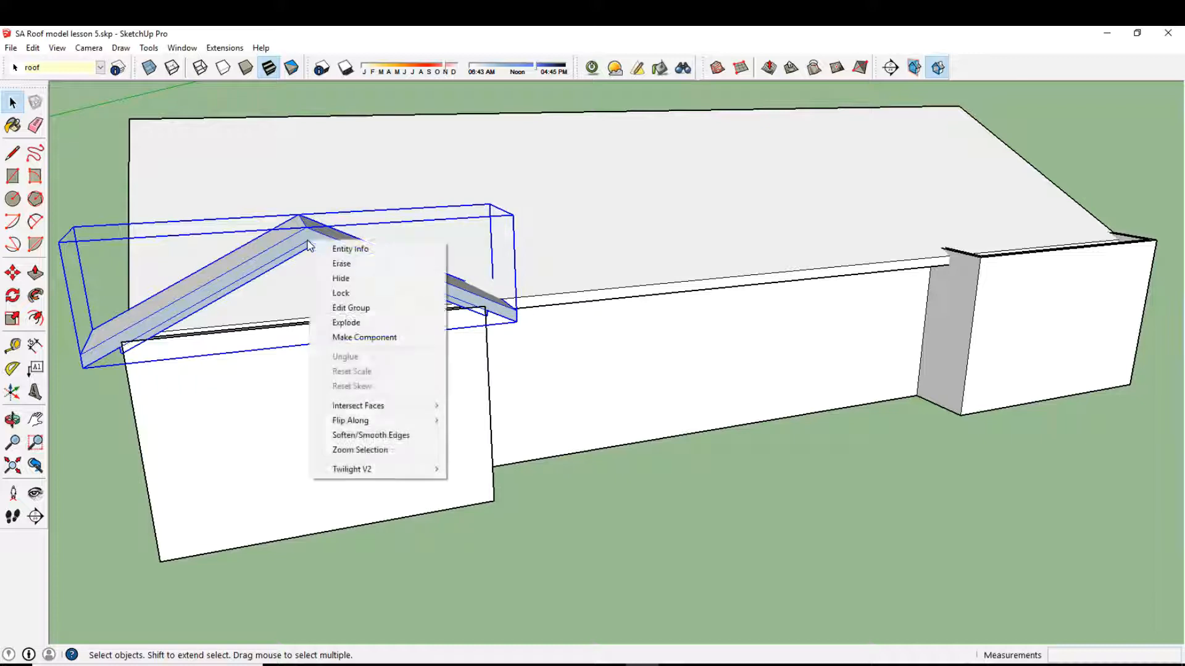
click(346, 317)
middle_drag(218, 303, 439, 296)
key(ctrl+z)
Copy the small gable roof group 45' along the front of the building onto the other front wing
key(m)
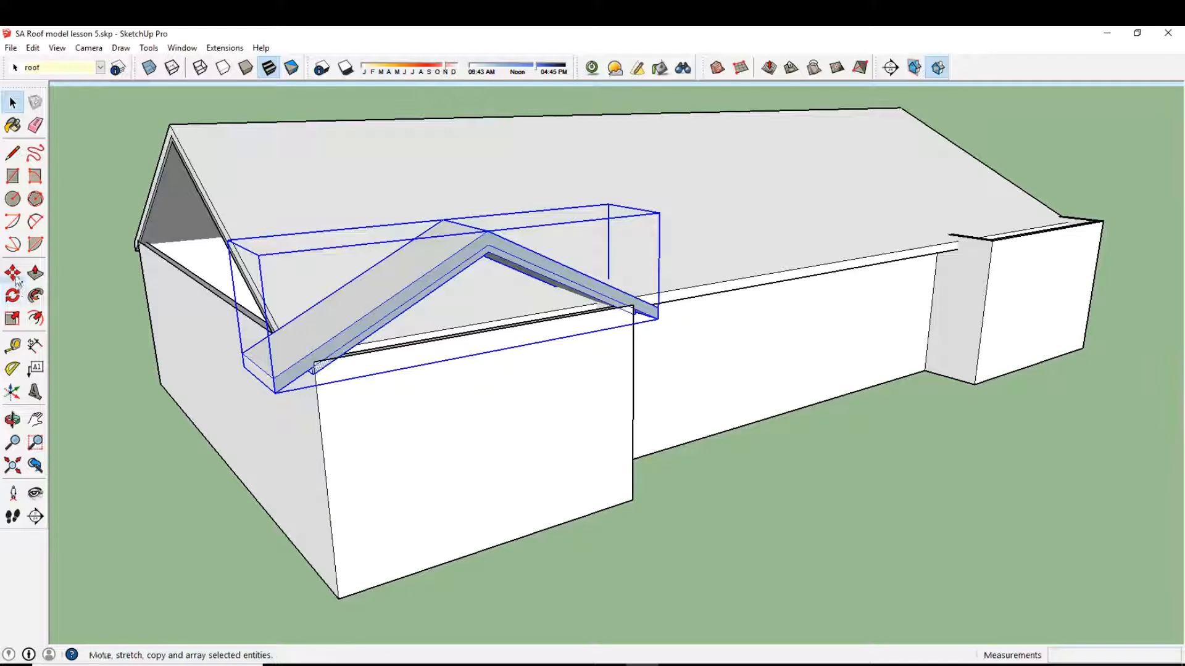
key(ctrl)
click(340, 593)
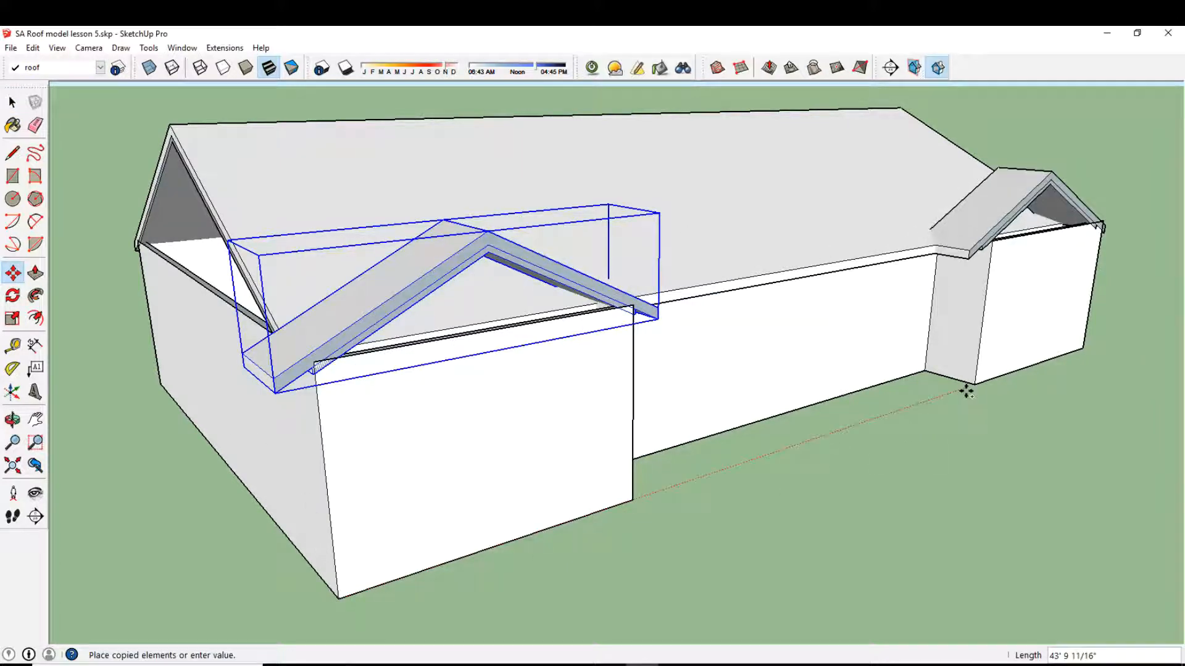
click(1002, 234)
key(space)
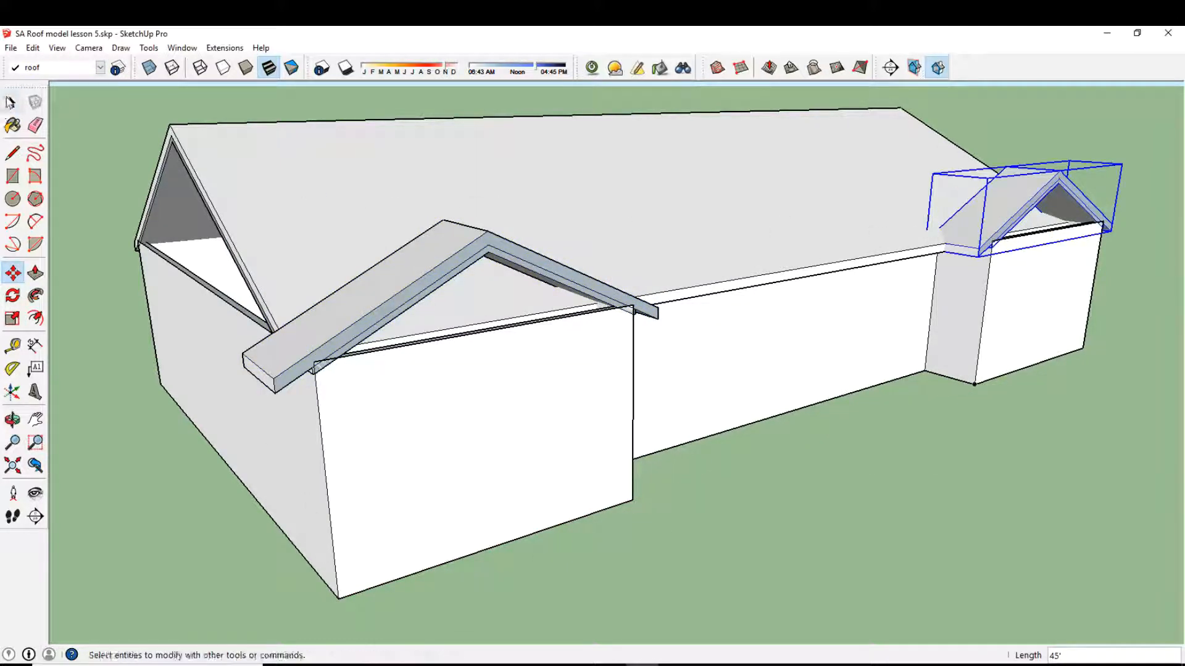
Open the building walls group for editing and make Layer0 the active layer
middle_drag(125, 282, 424, 336)
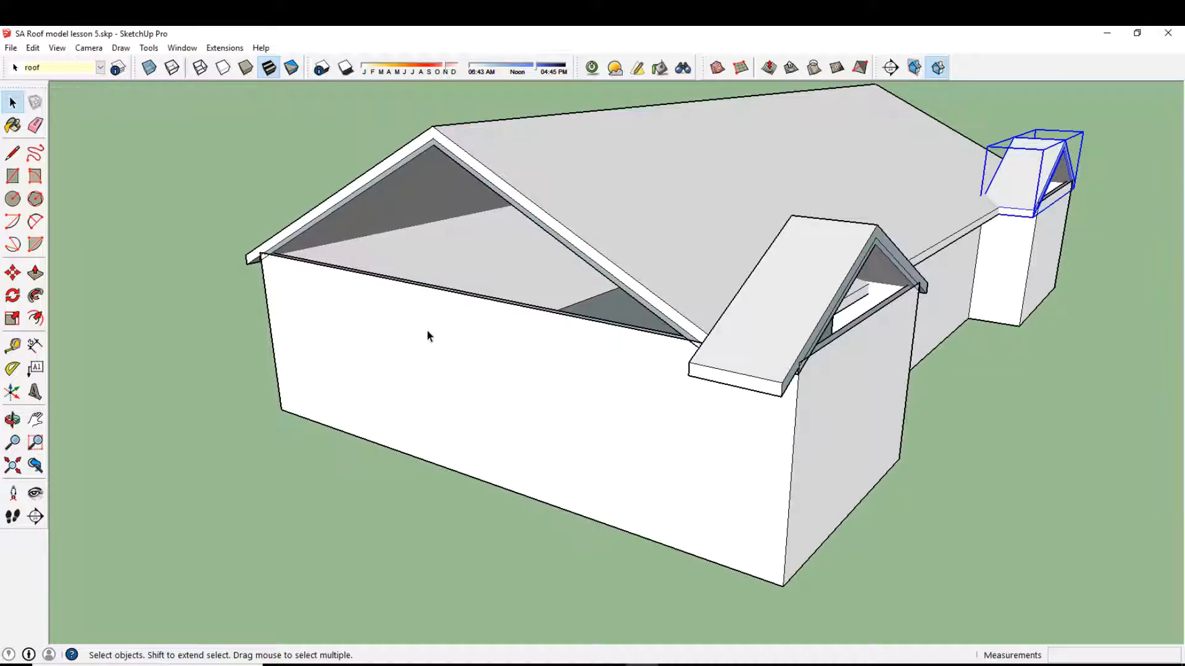
double_click(427, 331)
click(427, 330)
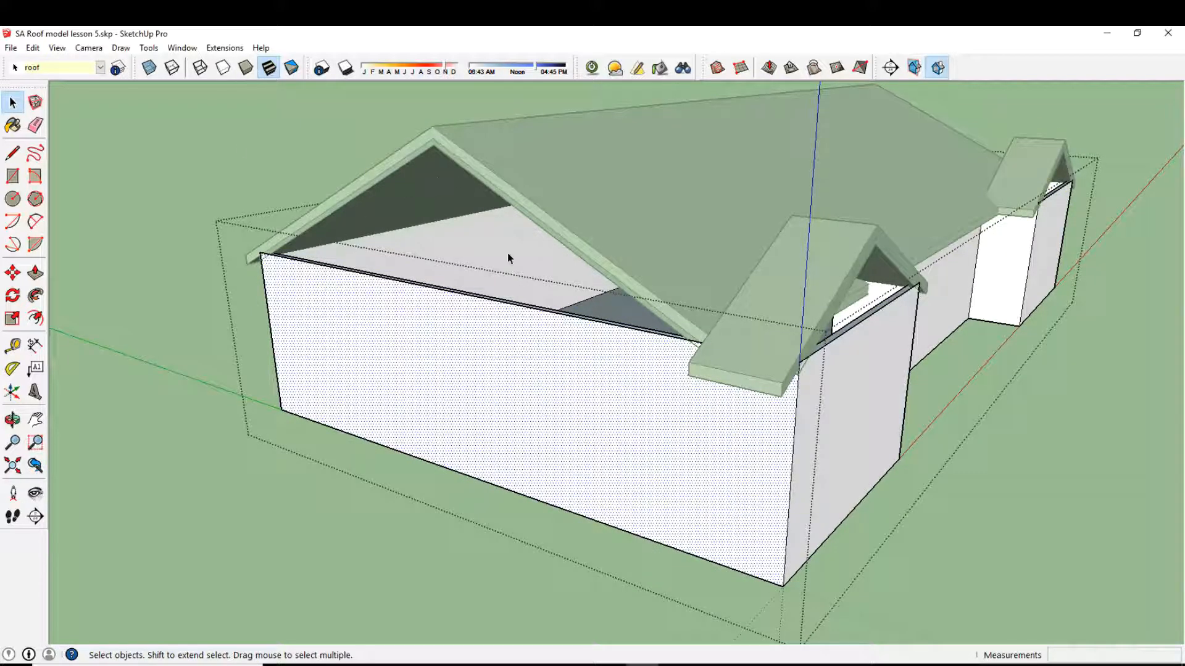
click(128, 73)
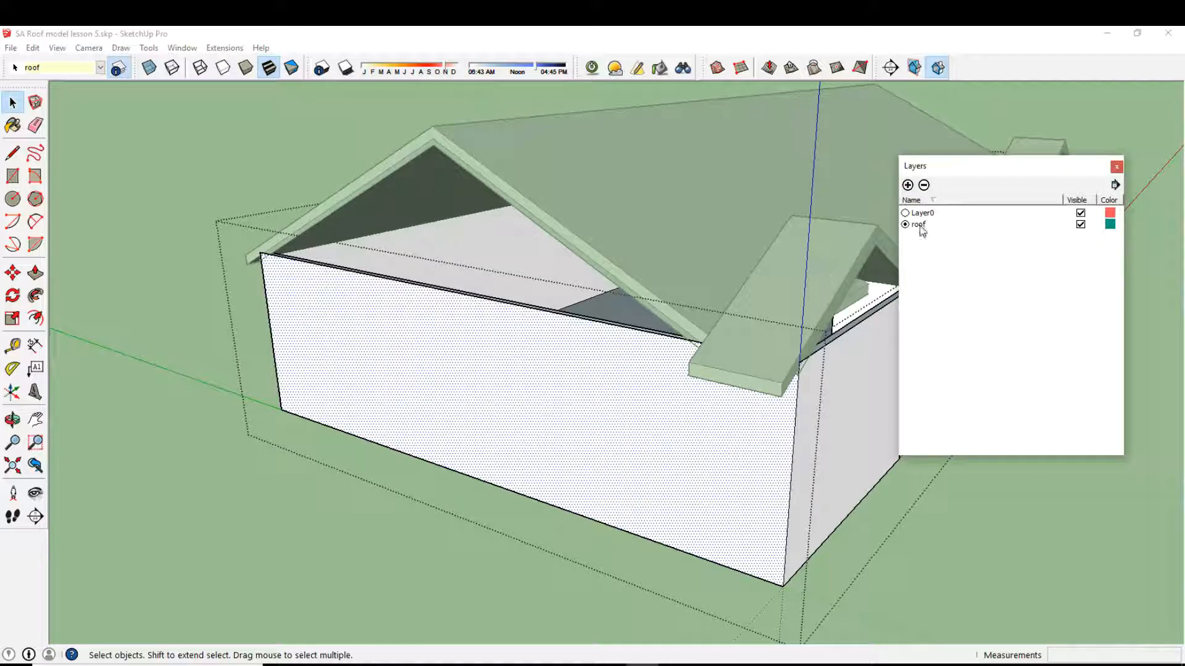
click(906, 213)
Draw lines along the underside of the main roof above the end wall to fill in its gable
key(l)
scroll(252, 271, up, 5)
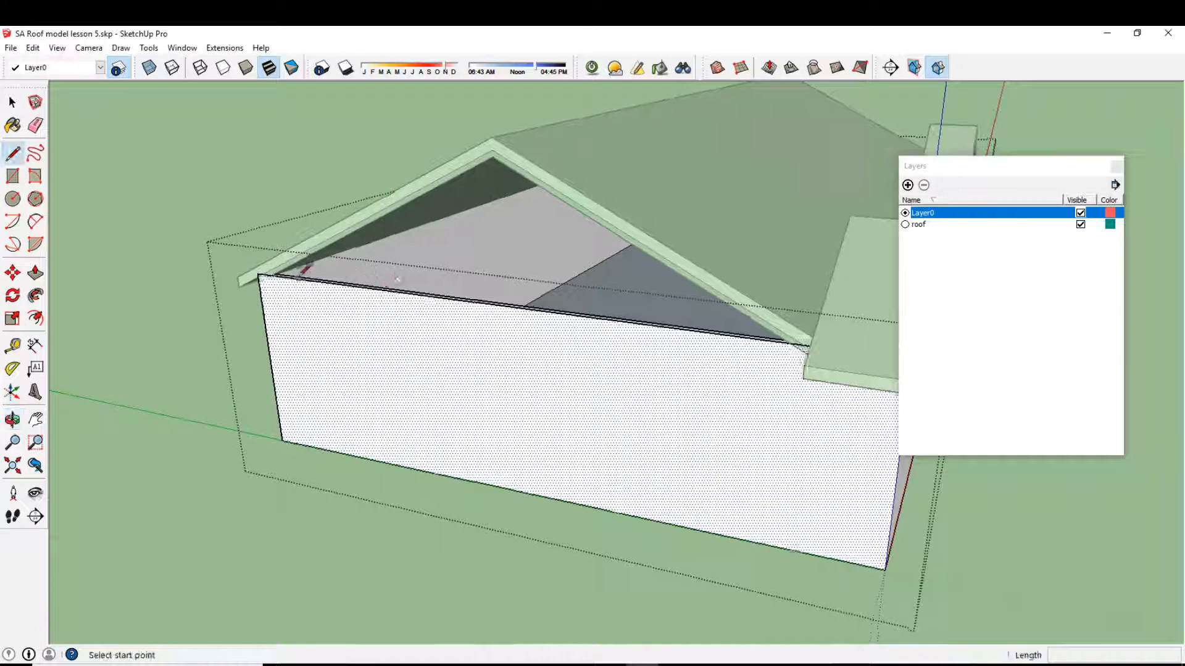
click(235, 275)
middle_drag(246, 280, 476, 156)
click(468, 132)
Trace the underside of both small front roofs from wall top to peak and back down, closing their gable walls
middle_drag(775, 325, 814, 324)
middle_drag(478, 341, 317, 310)
click(596, 285)
scroll(498, 278, up, 5)
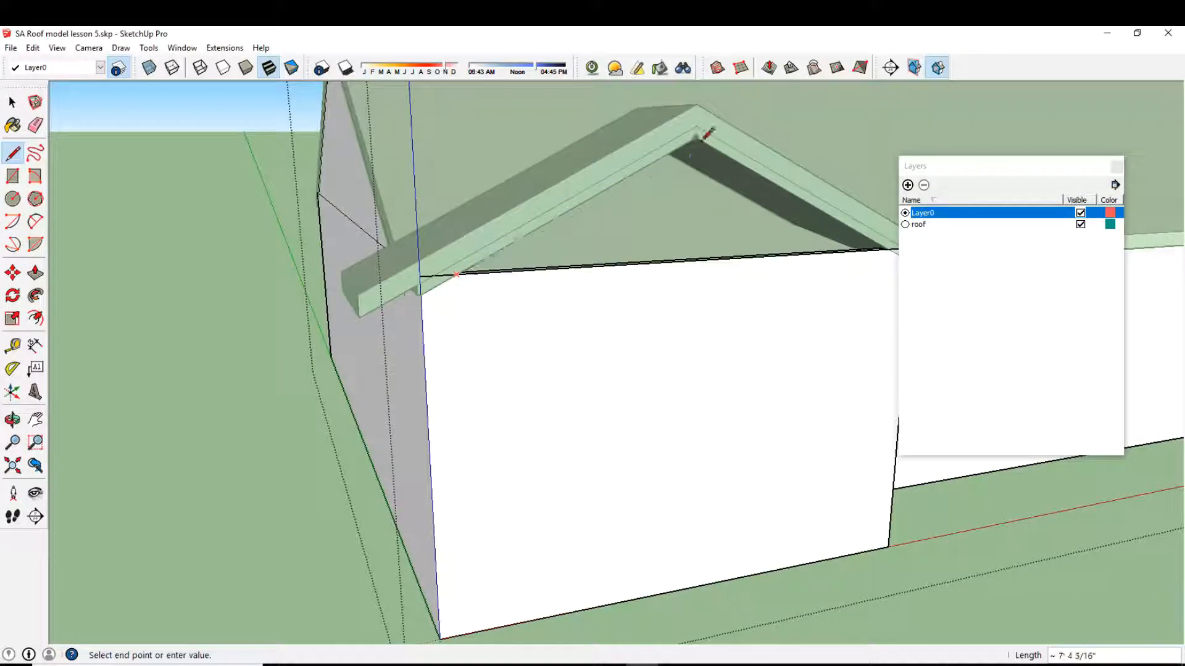
middle_drag(767, 174, 397, 264)
click(544, 247)
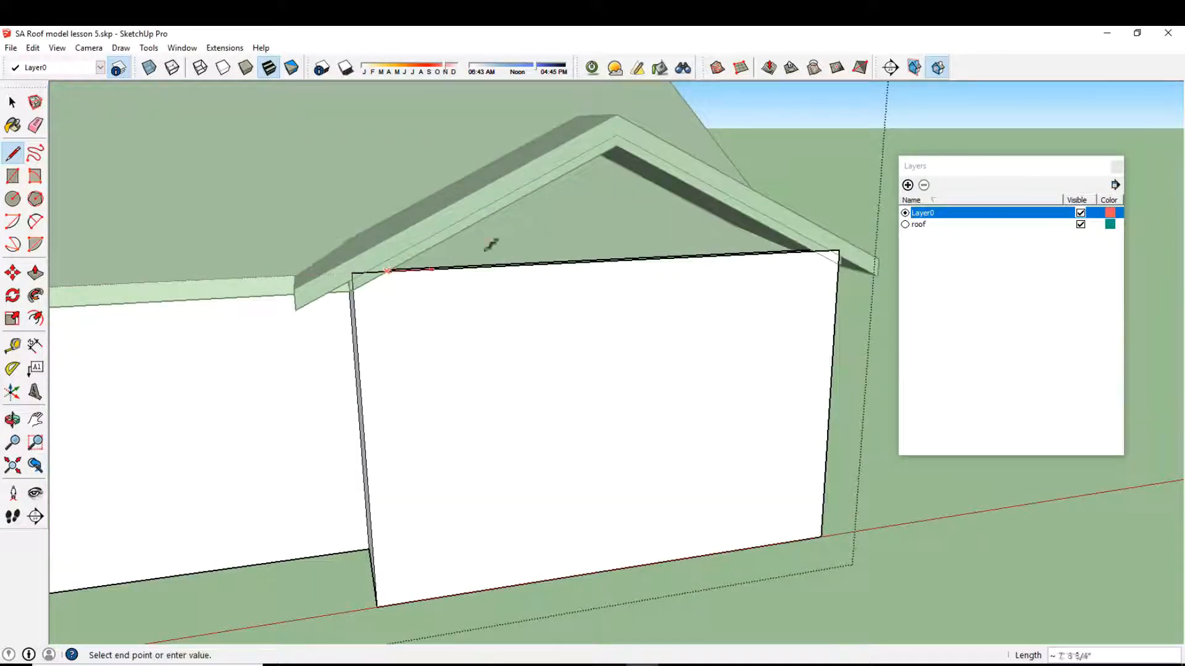
click(814, 250)
middle_drag(801, 251, 108, 245)
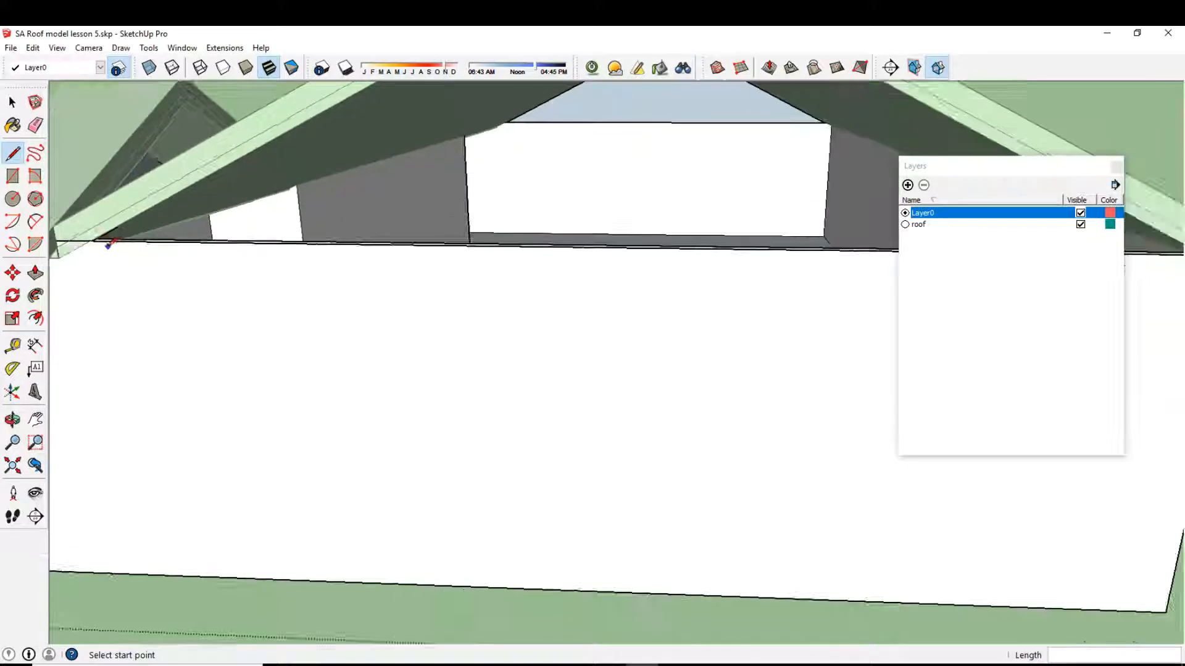
scroll(135, 240, down, 3)
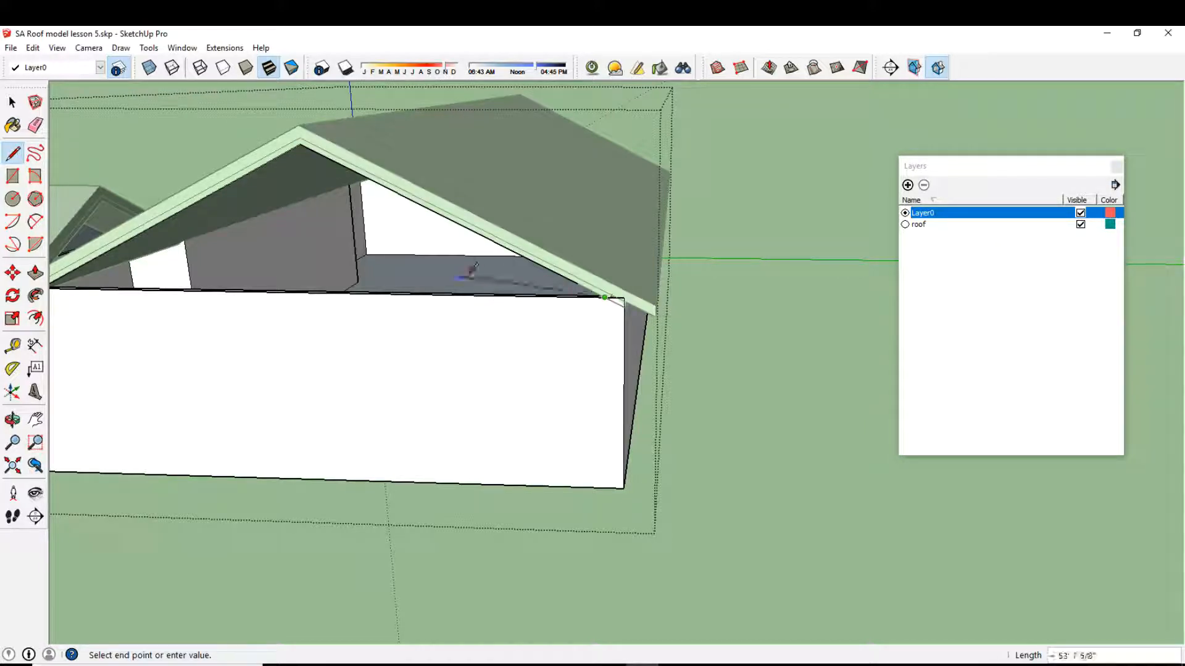
middle_drag(429, 254, 542, 238)
key(Escape)
Draw lines on the opposite end wall along the roof underside, from one eave up to the peak and down to the other
scroll(227, 278, up, 2)
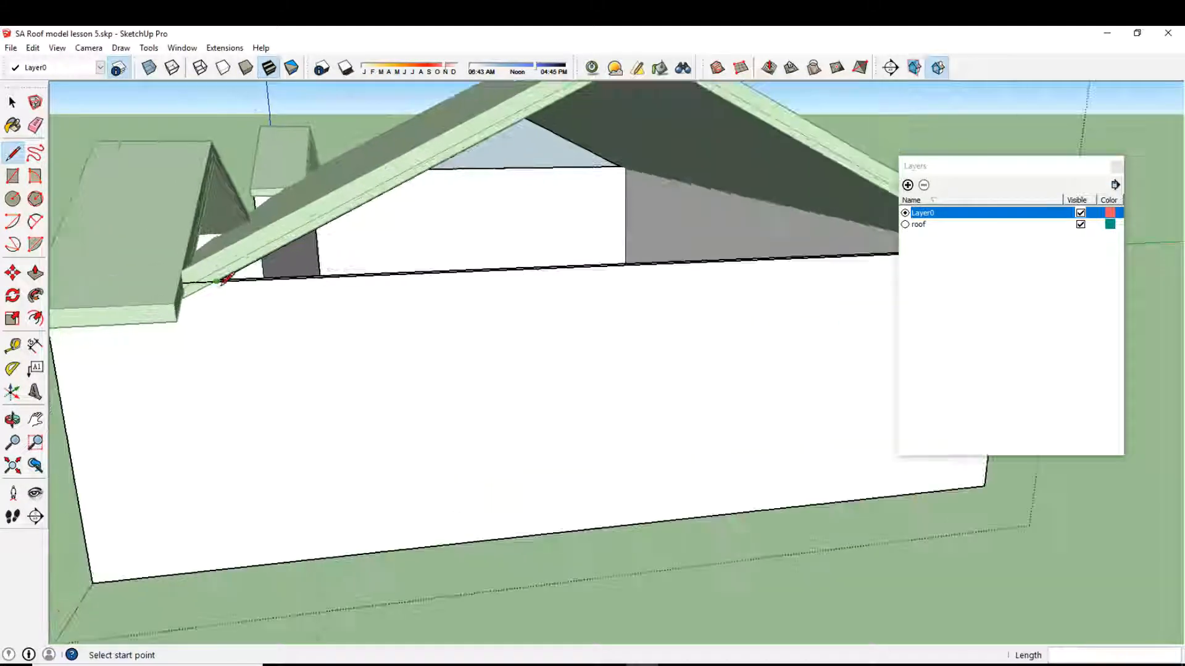
scroll(216, 285, up, 5)
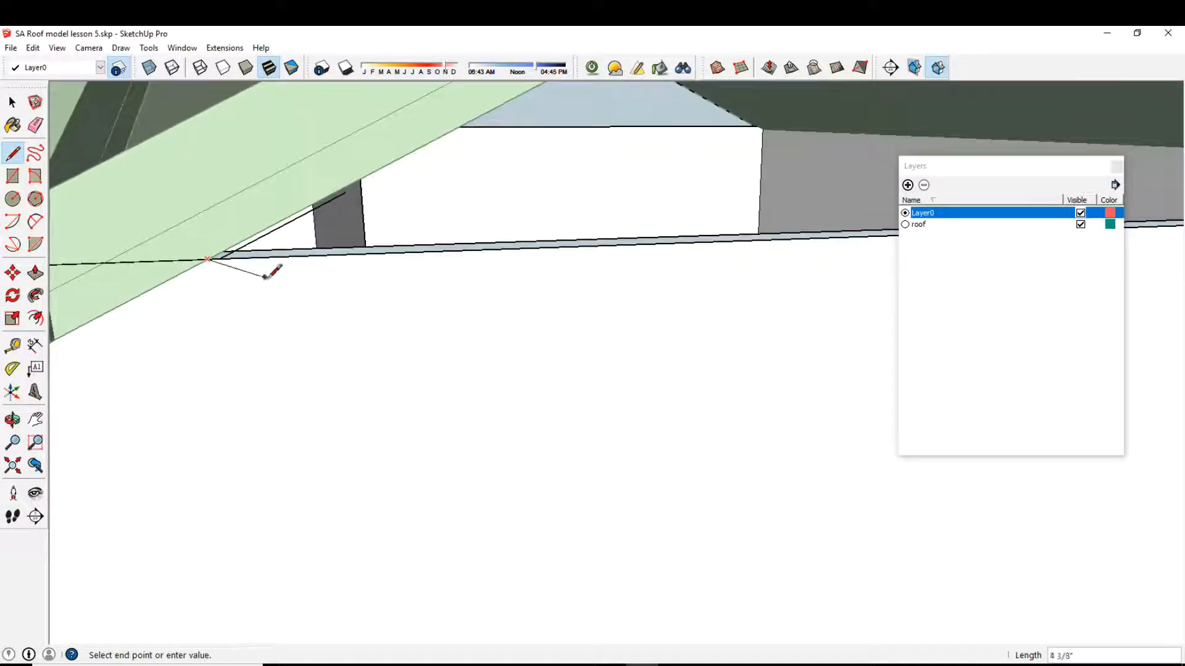
scroll(271, 272, down, 4)
middle_drag(286, 266, 333, 177)
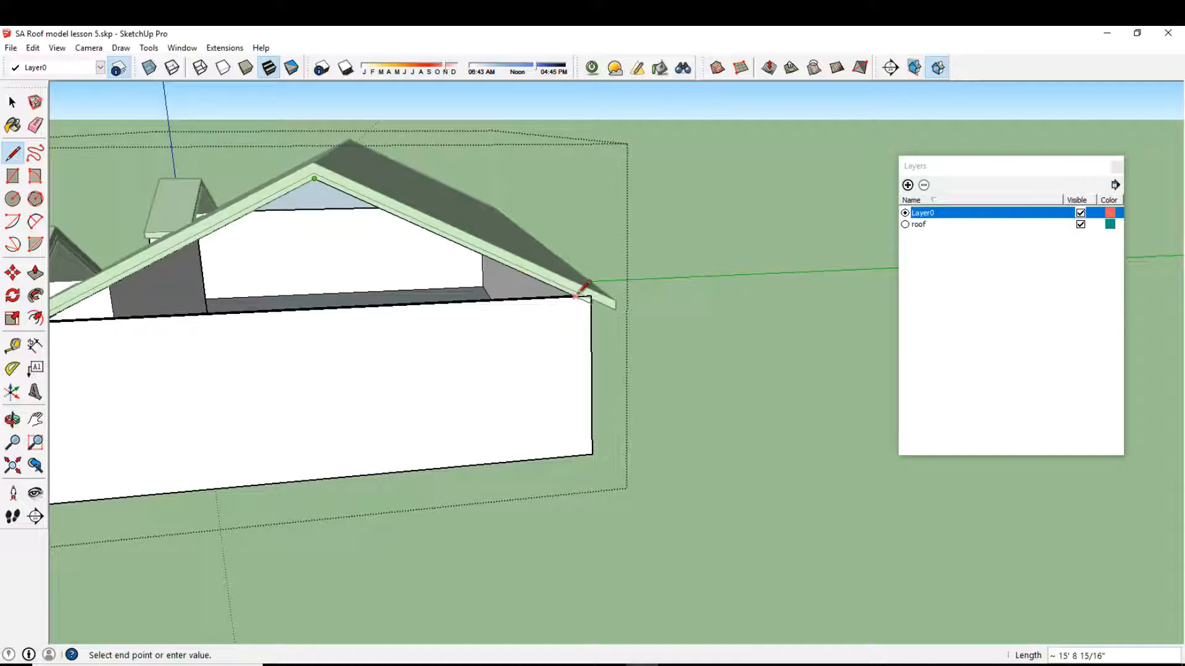
scroll(586, 287, up, 3)
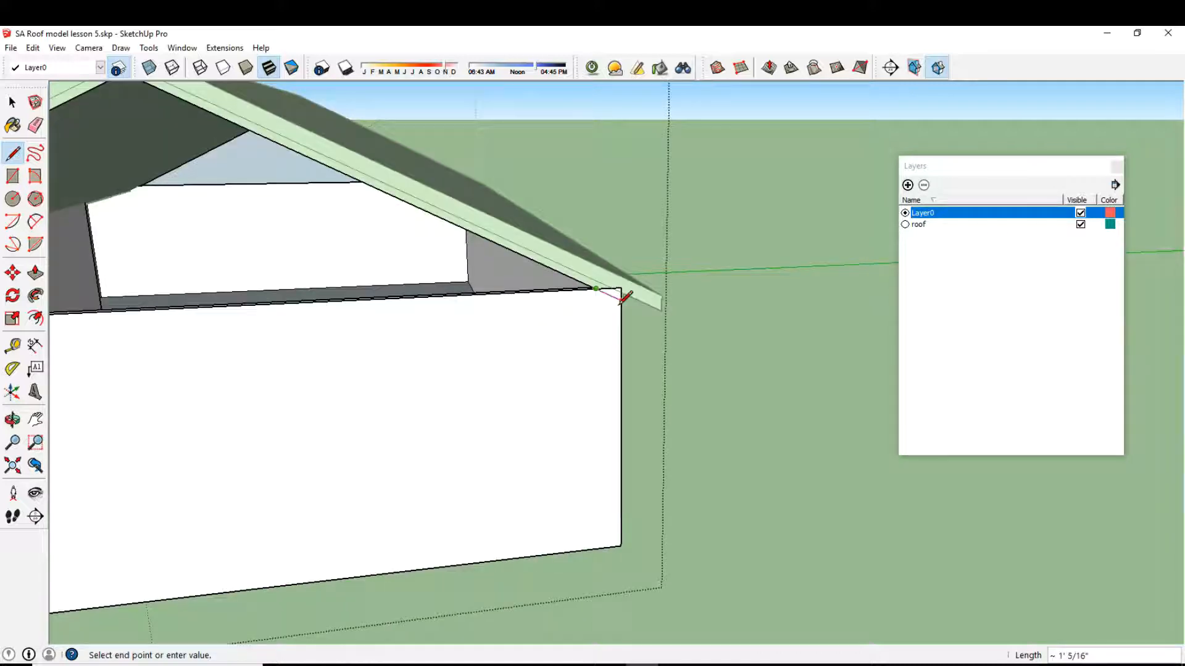
scroll(598, 292, down, 2)
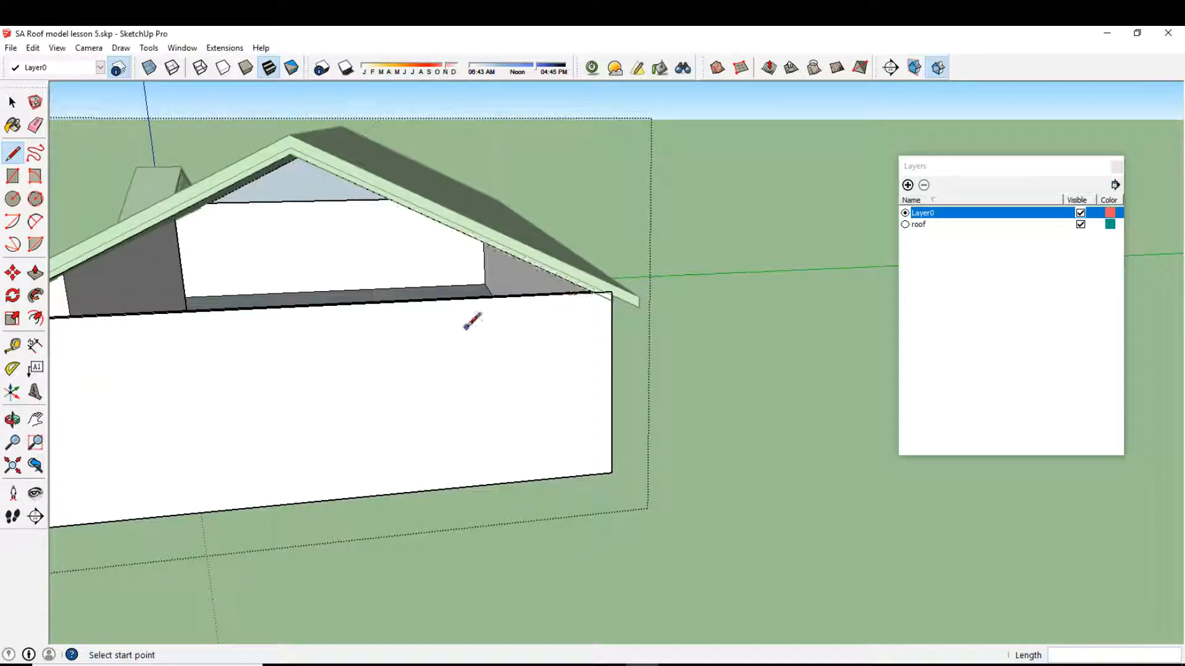
Examine the opposite end wall's eave corner, checking which edges and faces are connected to the unfilled gable
middle_drag(369, 296, 475, 296)
scroll(475, 297, up, 3)
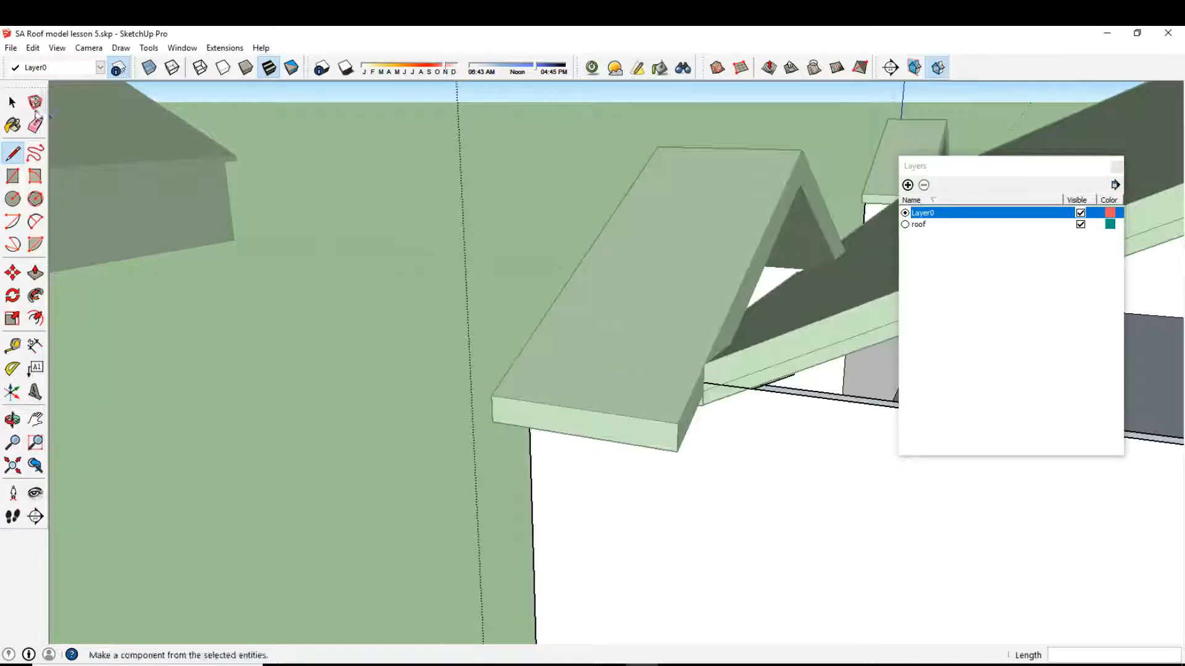
click(14, 105)
shift+middle_drag(794, 395, 334, 319)
scroll(529, 344, up, 3)
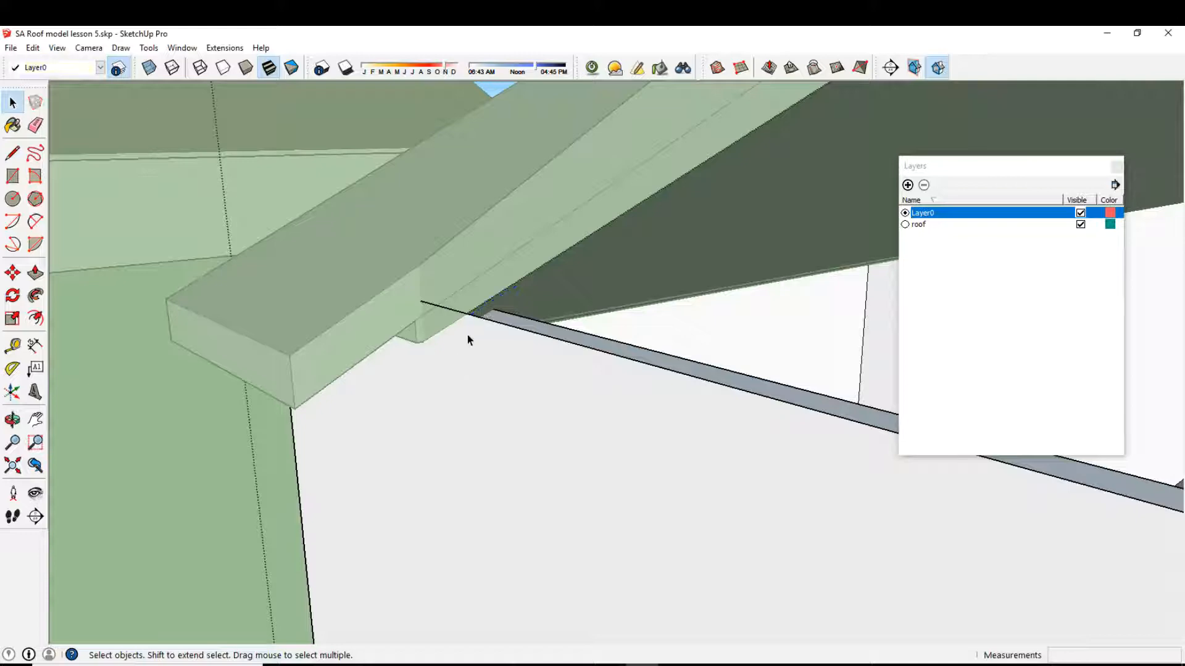
triple_click(460, 353)
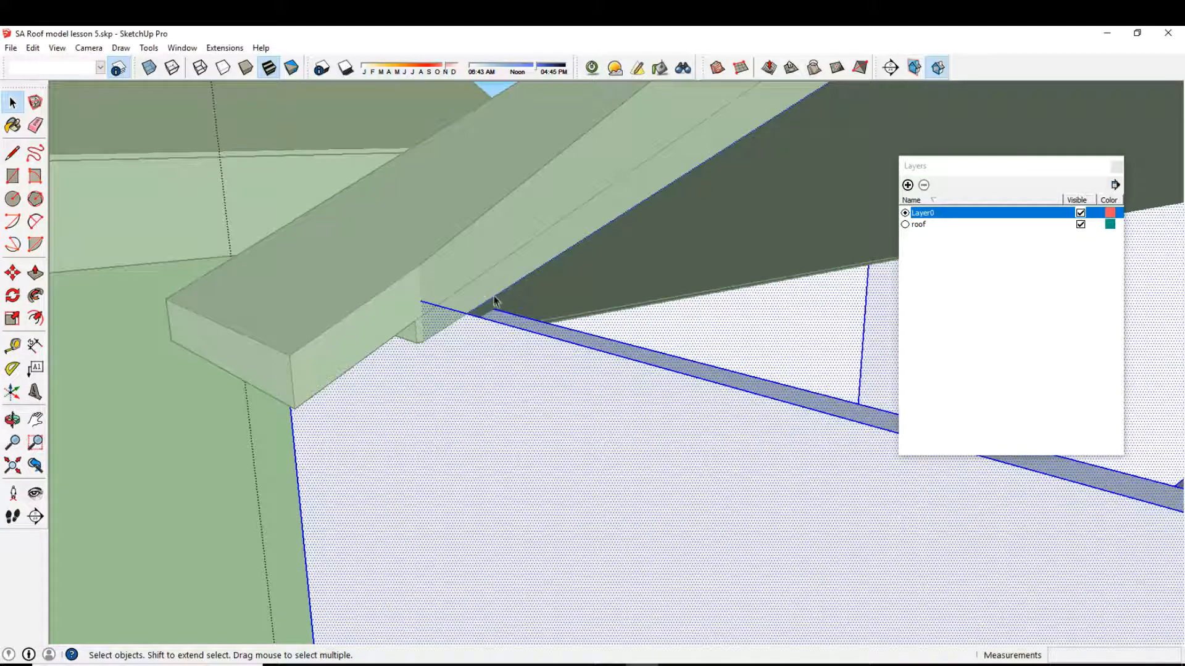
click(494, 296)
scroll(504, 300, down, 5)
middle_drag(503, 301, 653, 227)
double_click(603, 321)
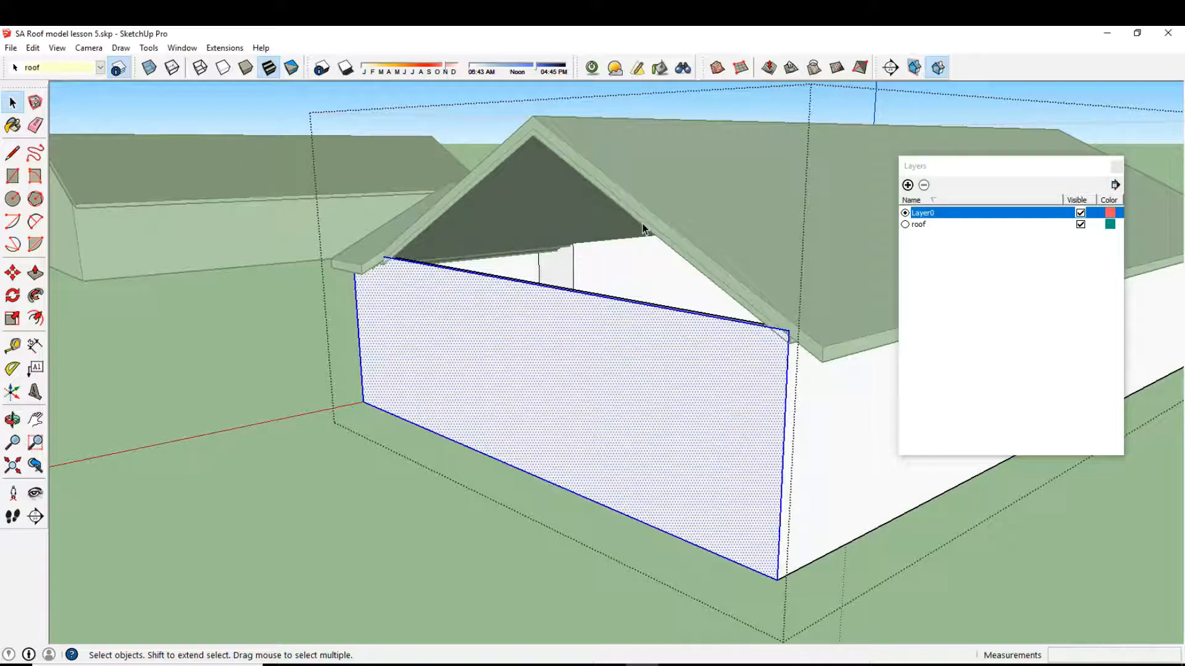
Draw an edge from the lower trim corner at the eave up to the gable peak to close the opposite end wall's gable
click(12, 152)
scroll(296, 217, up, 10)
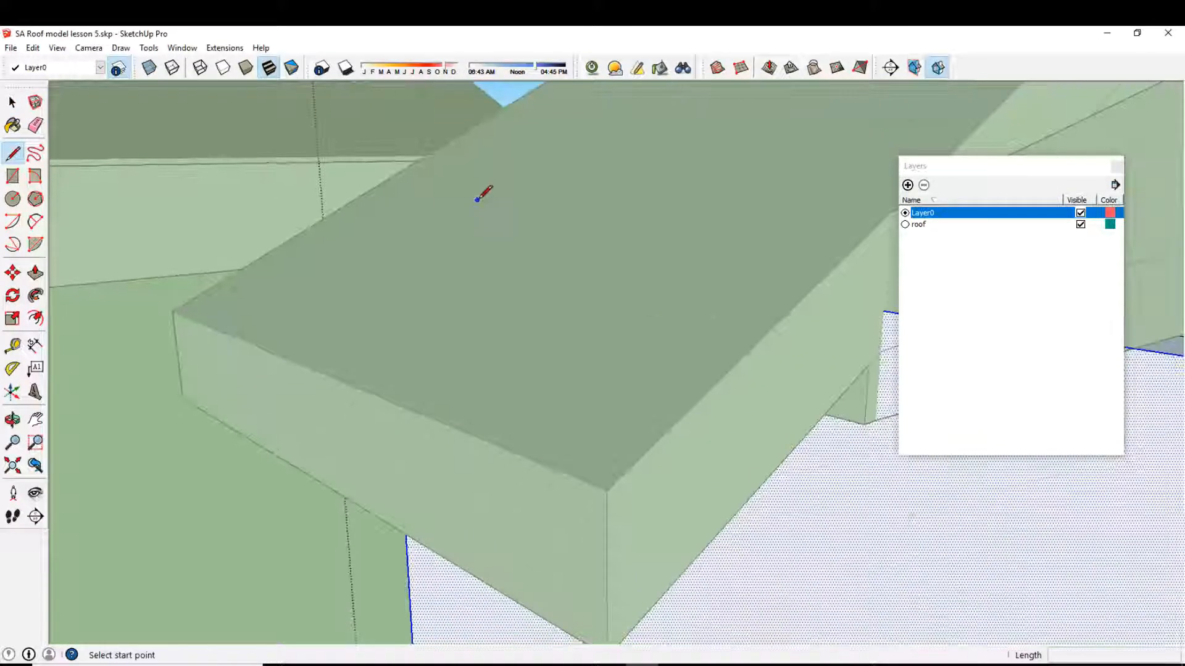
middle_drag(478, 198, 605, 322)
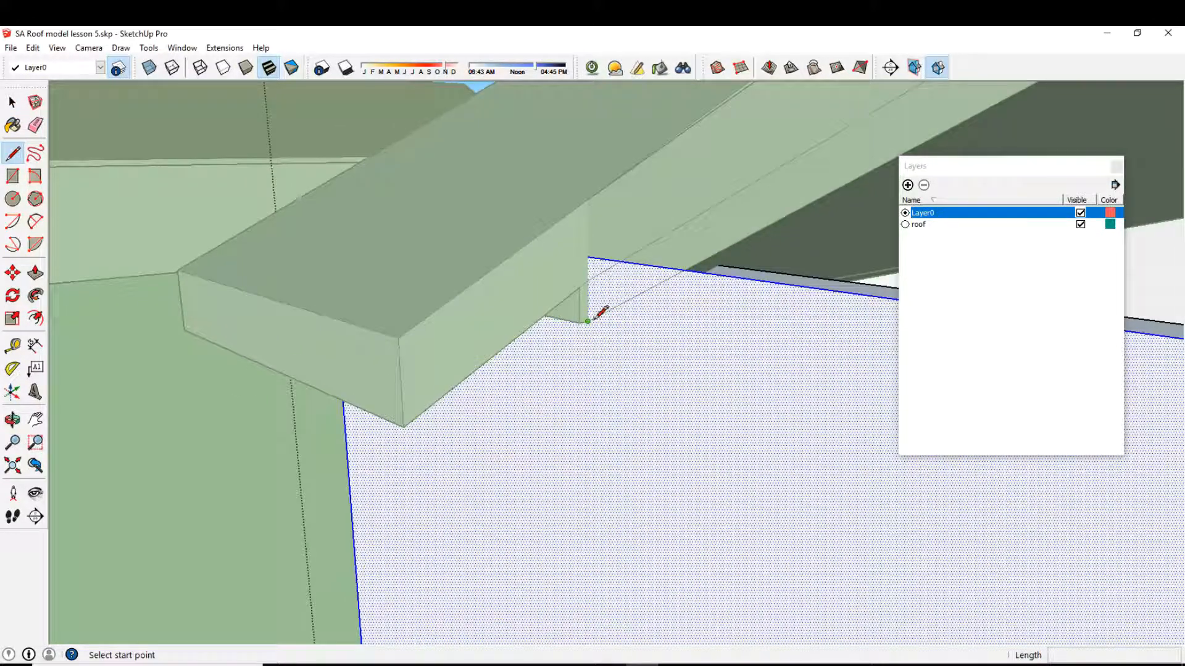
click(588, 320)
scroll(617, 302, down, 8)
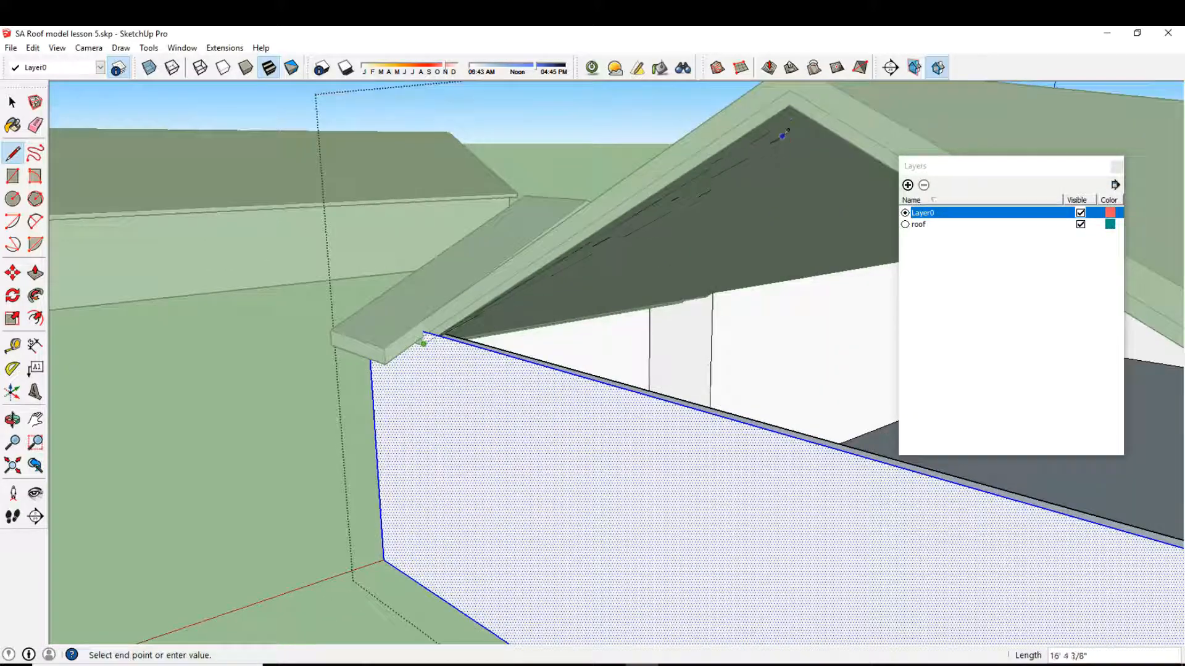
scroll(795, 99, down, 2)
middle_drag(788, 158, 518, 251)
click(728, 161)
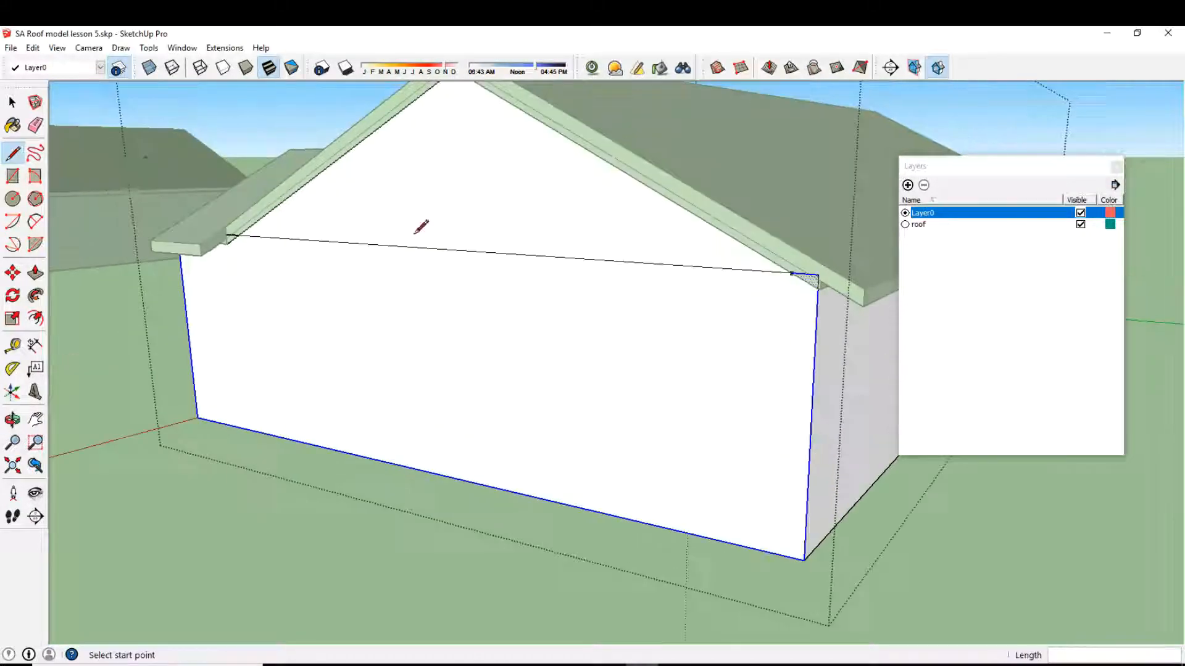
Erase the horizontal lines separating the gable triangles from the walls below them
click(36, 127)
mouse_move(297, 232)
middle_down()
mouse_move(238, 241)
mouse_move(652, 302)
mouse_move(256, 238)
mouse_move(646, 297)
mouse_move(391, 284)
middle_up()
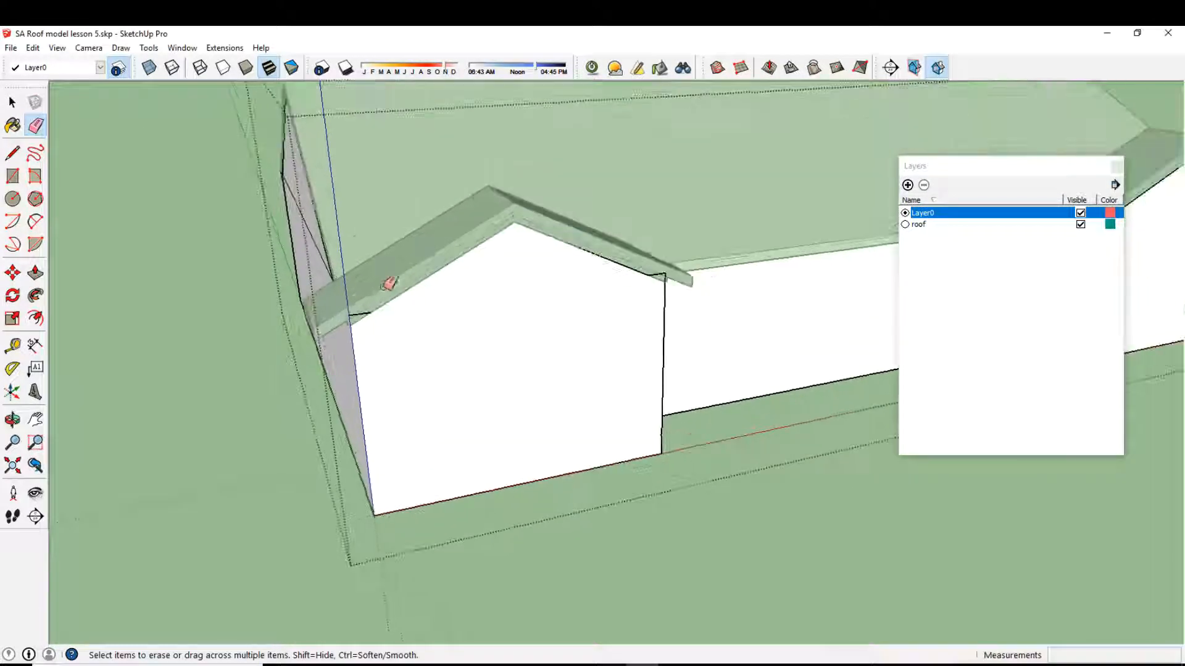
Try to erase the short leftover line at the front gable's eave corner, and undo that erasure
scroll(349, 312, up, 3)
click(360, 325)
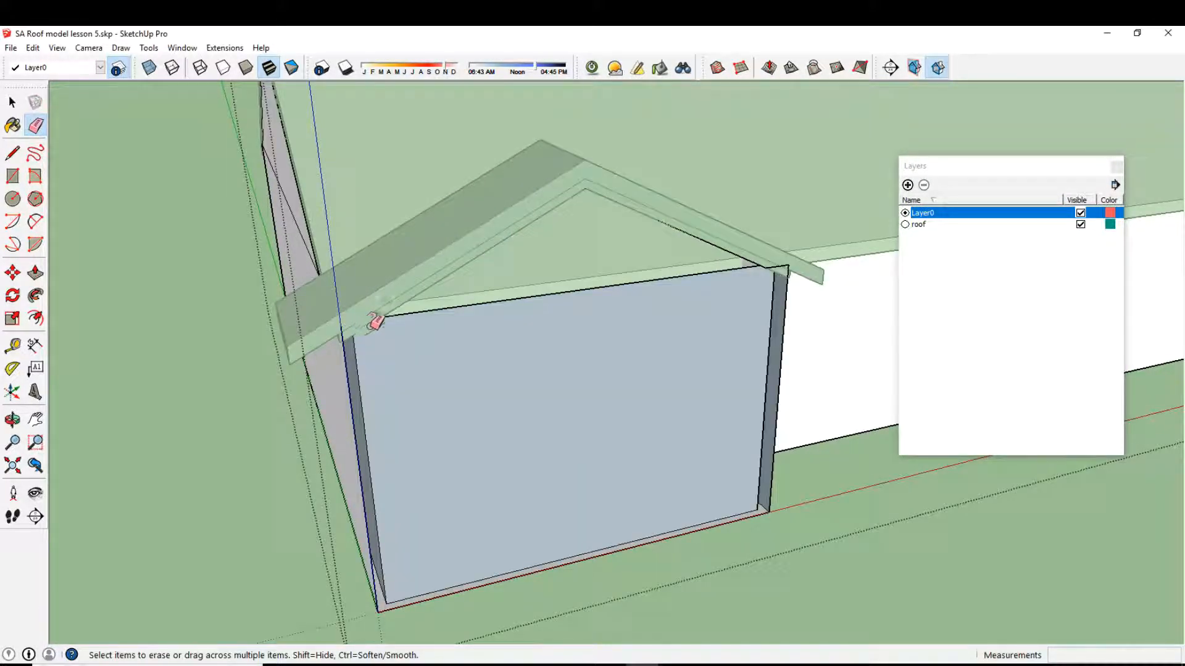
key(ctrl+z)
Open the small gable roof at the house's front corner for editing
middle_drag(296, 328, 552, 402)
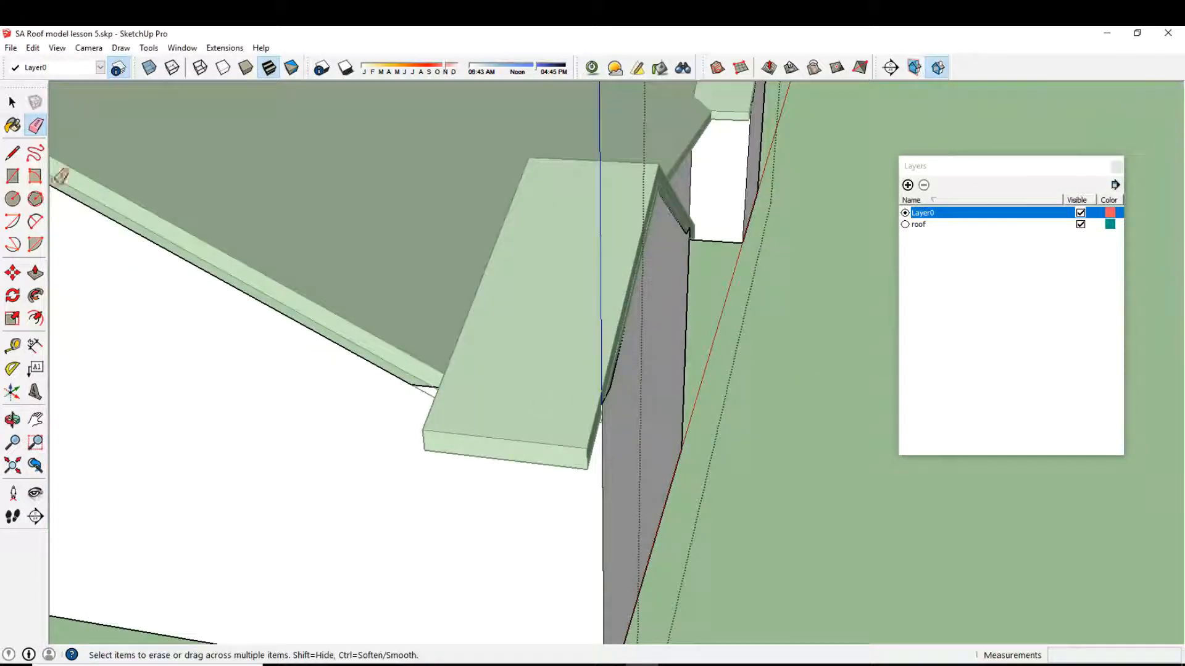
click(12, 102)
key(Escape)
scroll(470, 267, down, 4)
middle_drag(492, 265, 307, 244)
scroll(410, 246, up, 2)
middle_drag(410, 247, 650, 280)
double_click(614, 272)
scroll(311, 257, up, 3)
middle_drag(426, 291, 587, 304)
scroll(119, 226, up, 2)
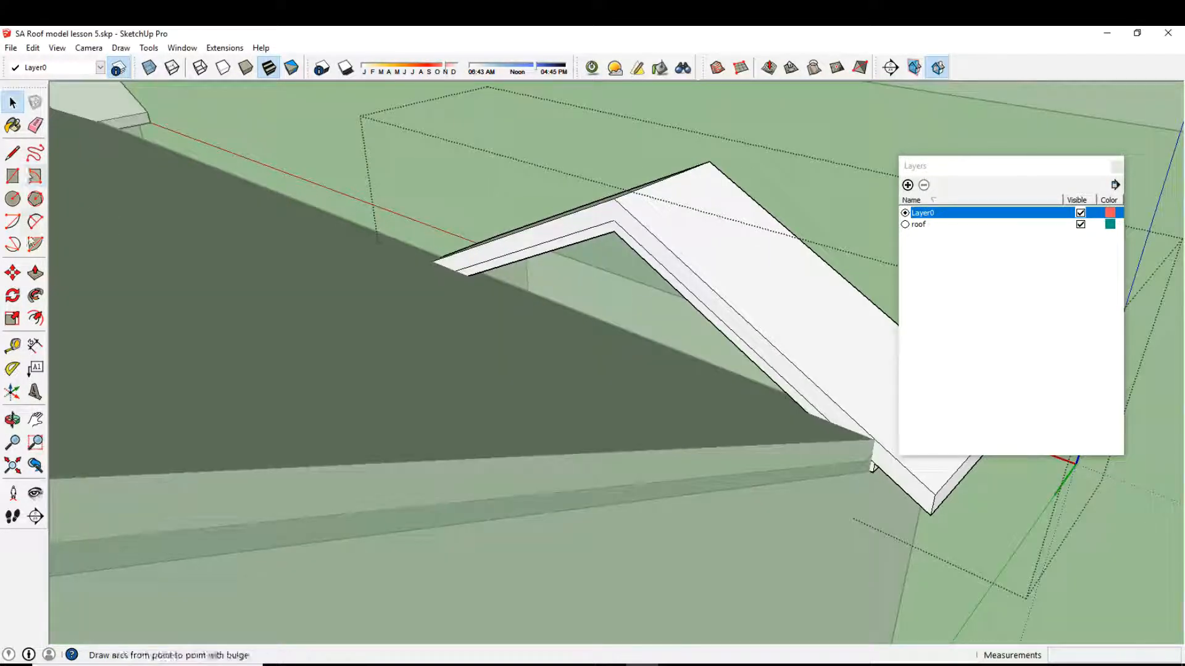
scroll(621, 262, down, 2)
middle_drag(153, 300, 502, 296)
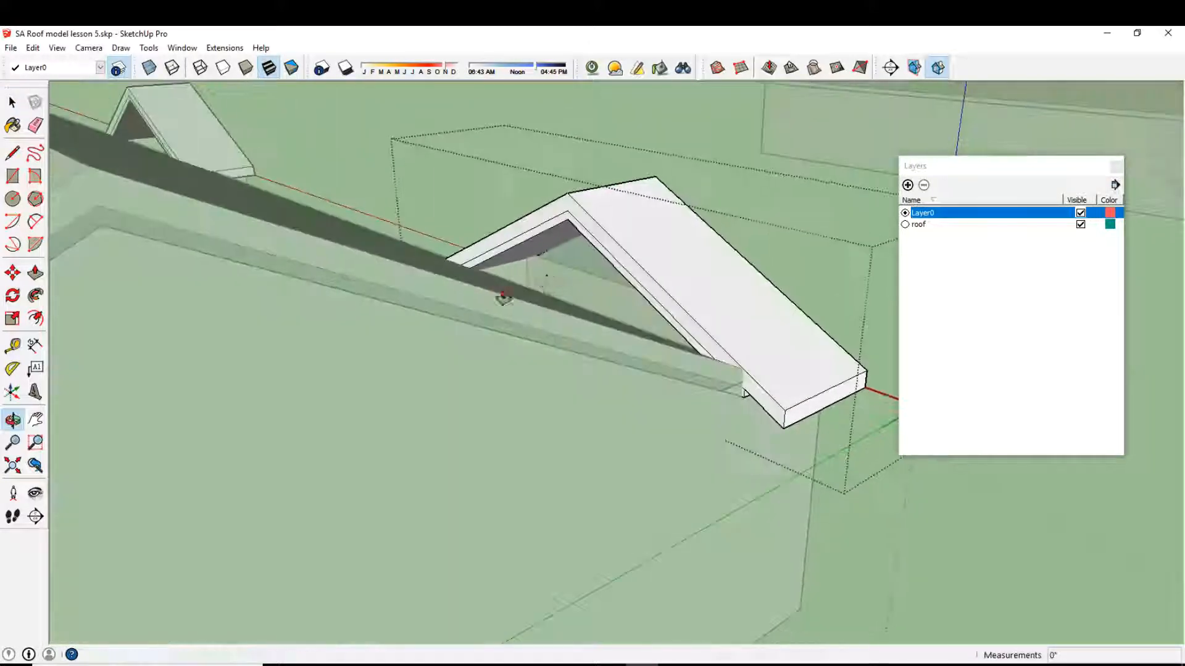
Extend the small gable roof's rear end face back into the main roof with Push/Pull
click(557, 225)
click(558, 215)
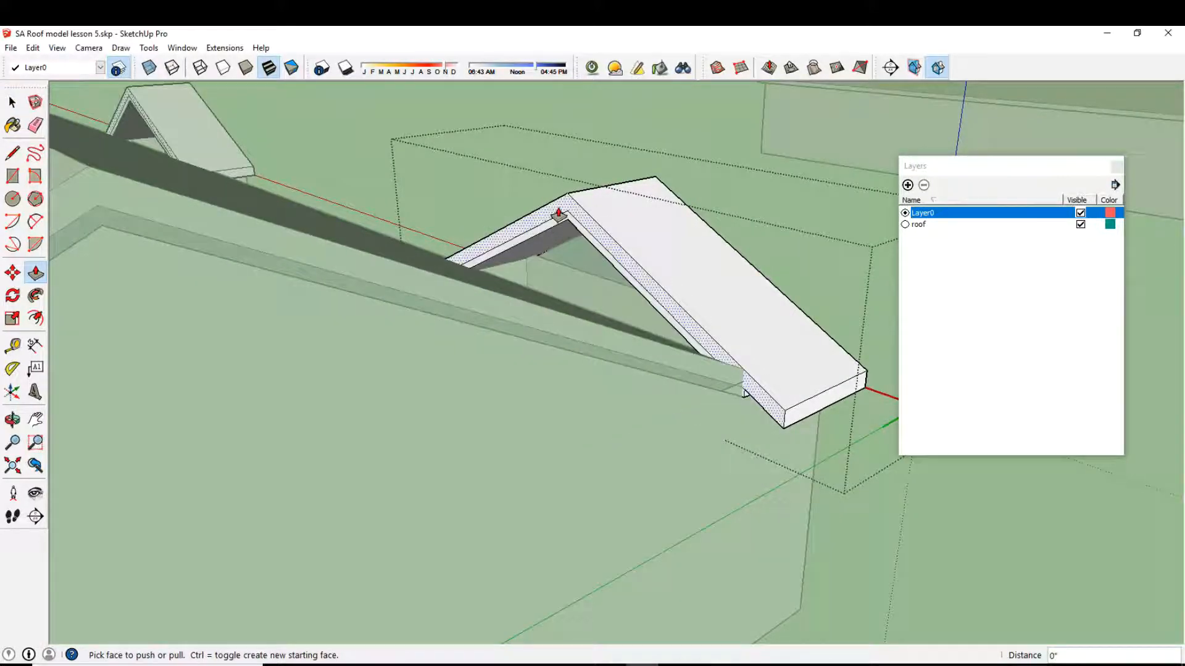
click(559, 215)
middle_drag(442, 259, 394, 299)
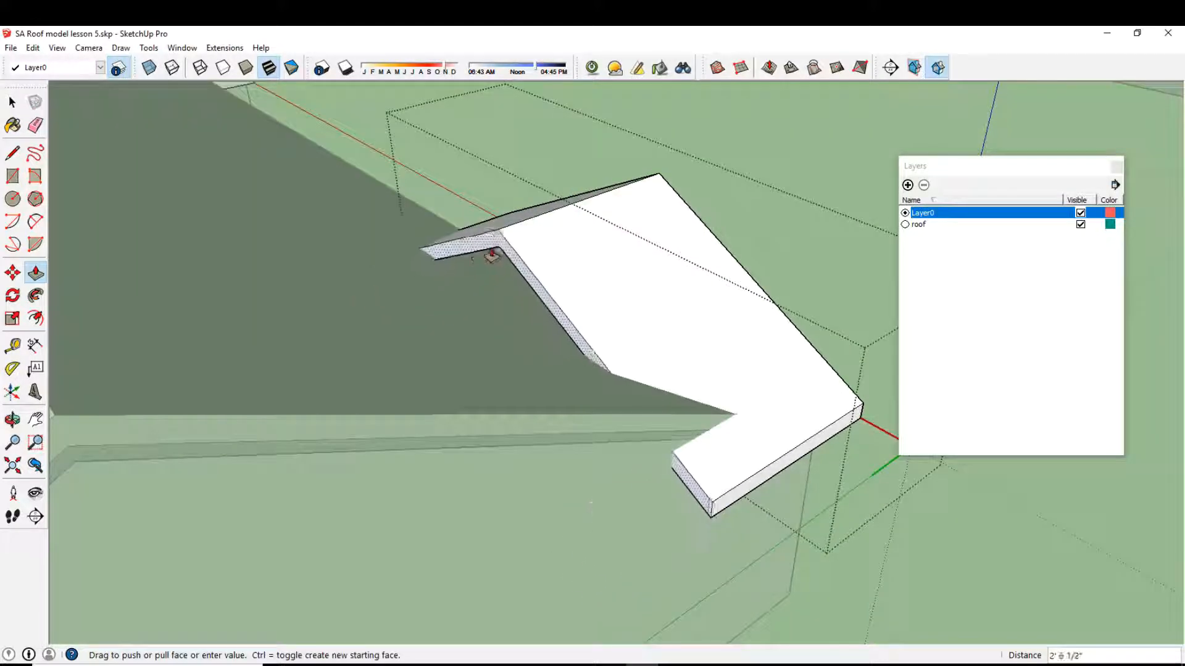
click(327, 295)
middle_drag(428, 331, 204, 241)
Finish editing the small gable roof and hide the house walls group
click(12, 101)
key(Escape)
mouse_move(582, 430)
middle_down()
mouse_move(471, 424)
mouse_move(456, 407)
mouse_move(514, 395)
mouse_move(616, 436)
mouse_move(693, 415)
mouse_move(611, 437)
mouse_move(541, 404)
mouse_move(656, 444)
middle_up()
triple_click(456, 406)
click(656, 417)
click(541, 390)
right_click(540, 390)
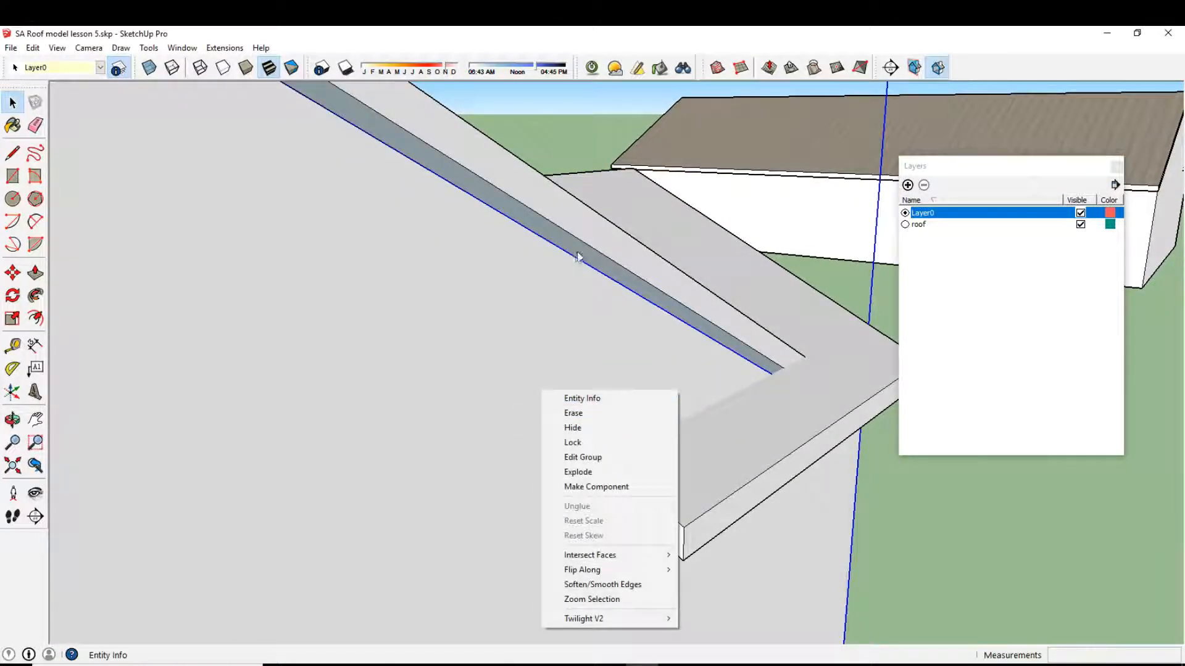
click(584, 429)
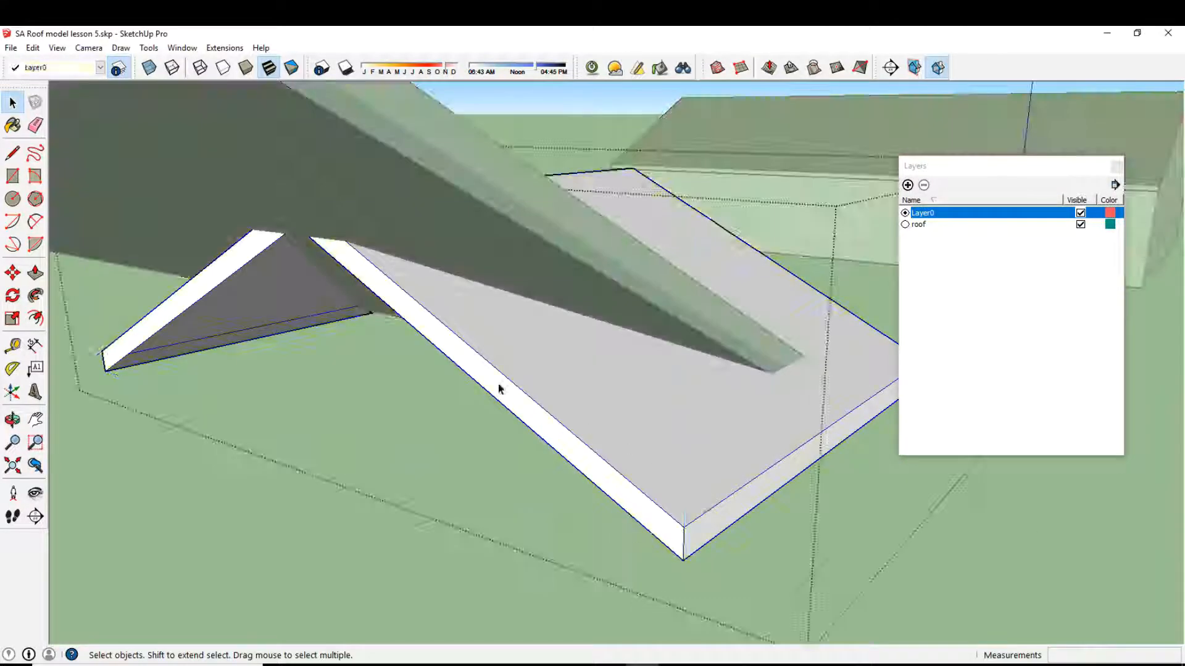
Draw a vertical line about 6 11/16" long across the small roof's rear end face near the eave, and unhide the walls
key(l)
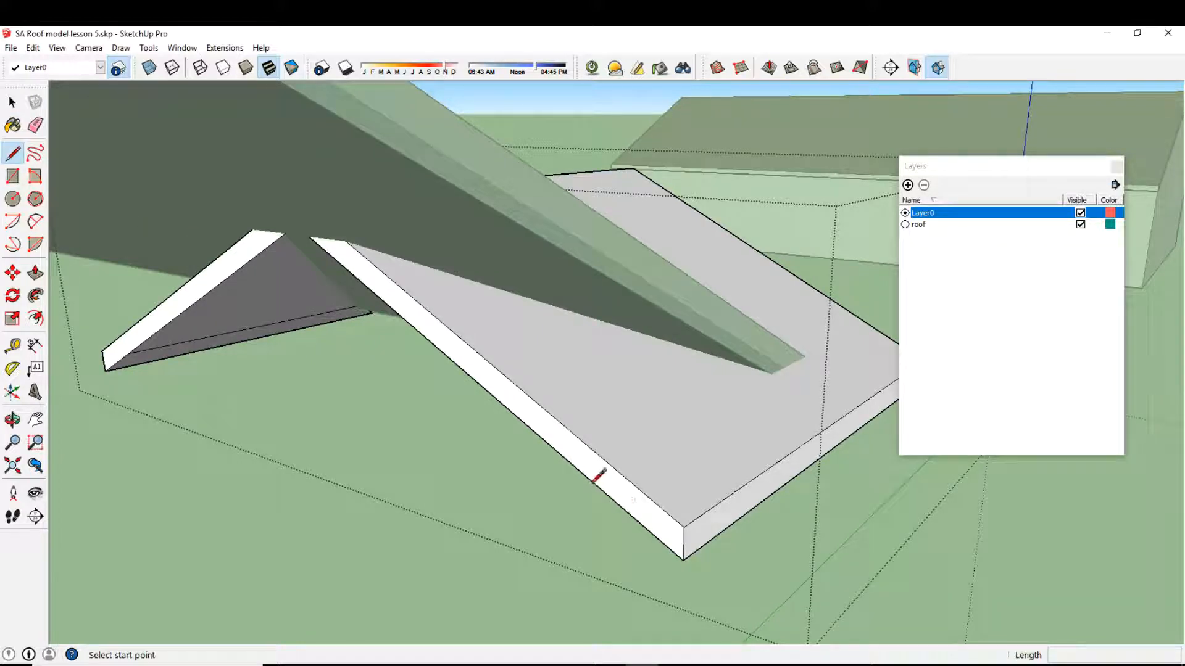
click(583, 474)
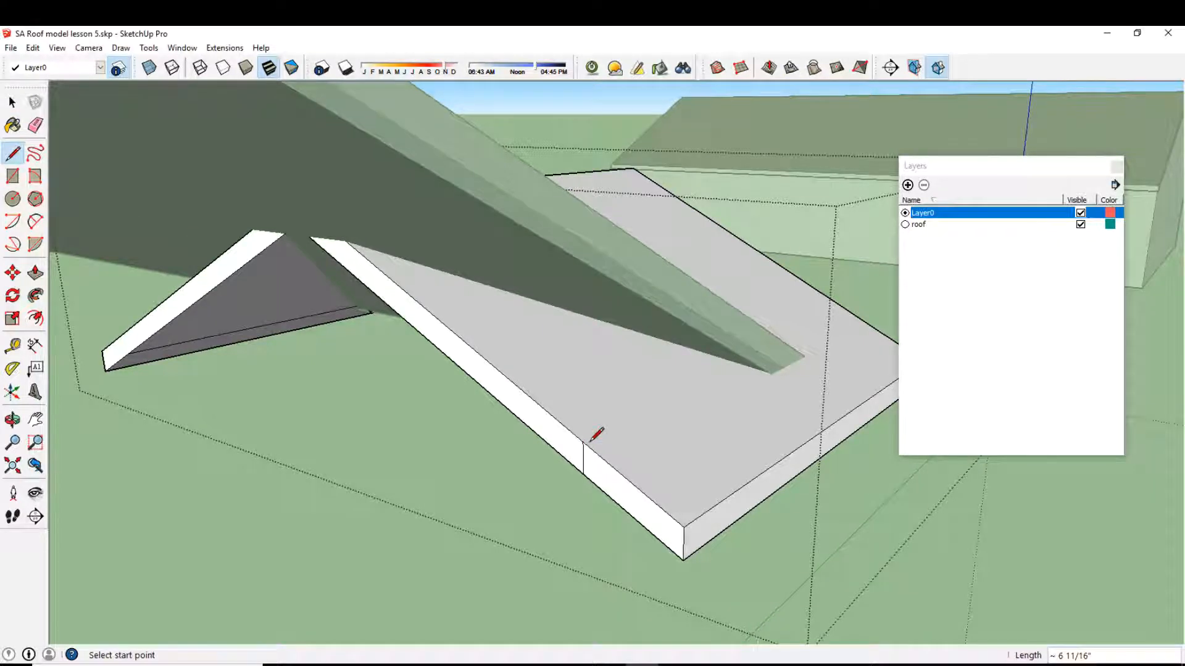
scroll(595, 435, down, 2)
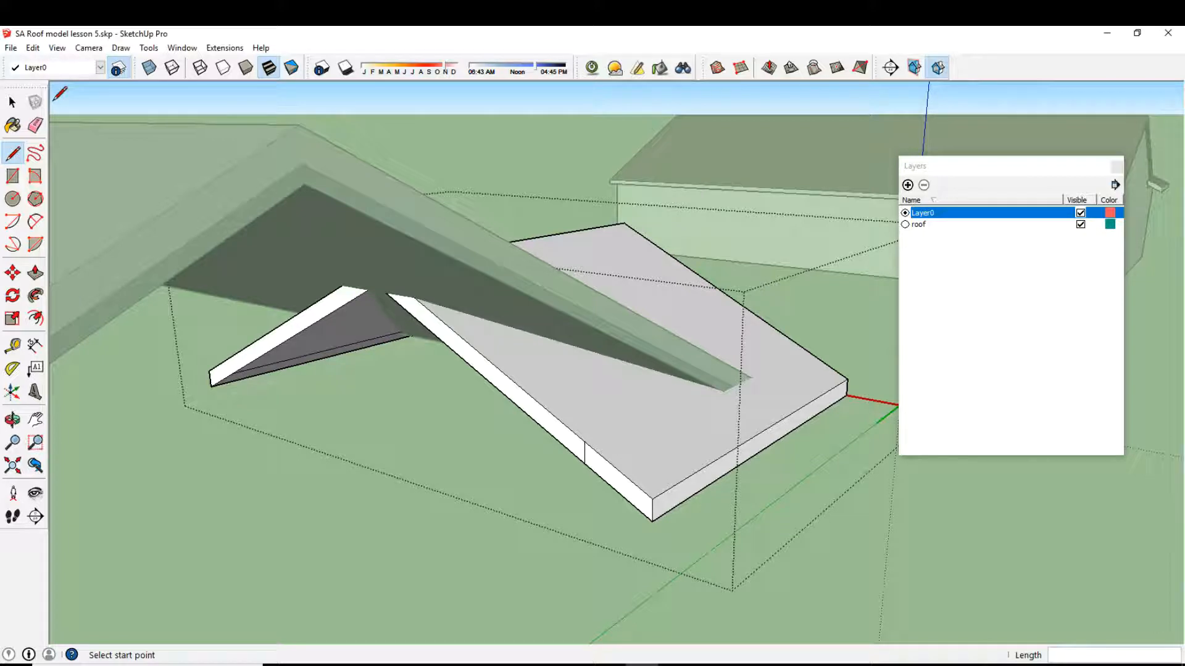
click(33, 47)
mouse_move(100, 241)
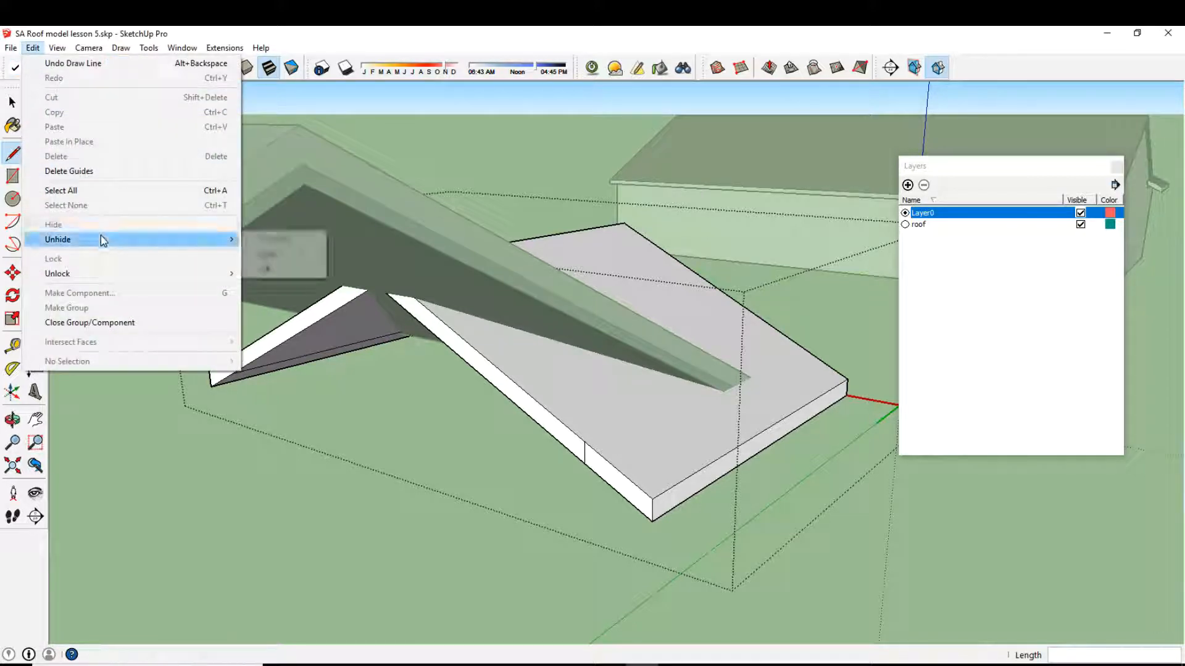
click(259, 254)
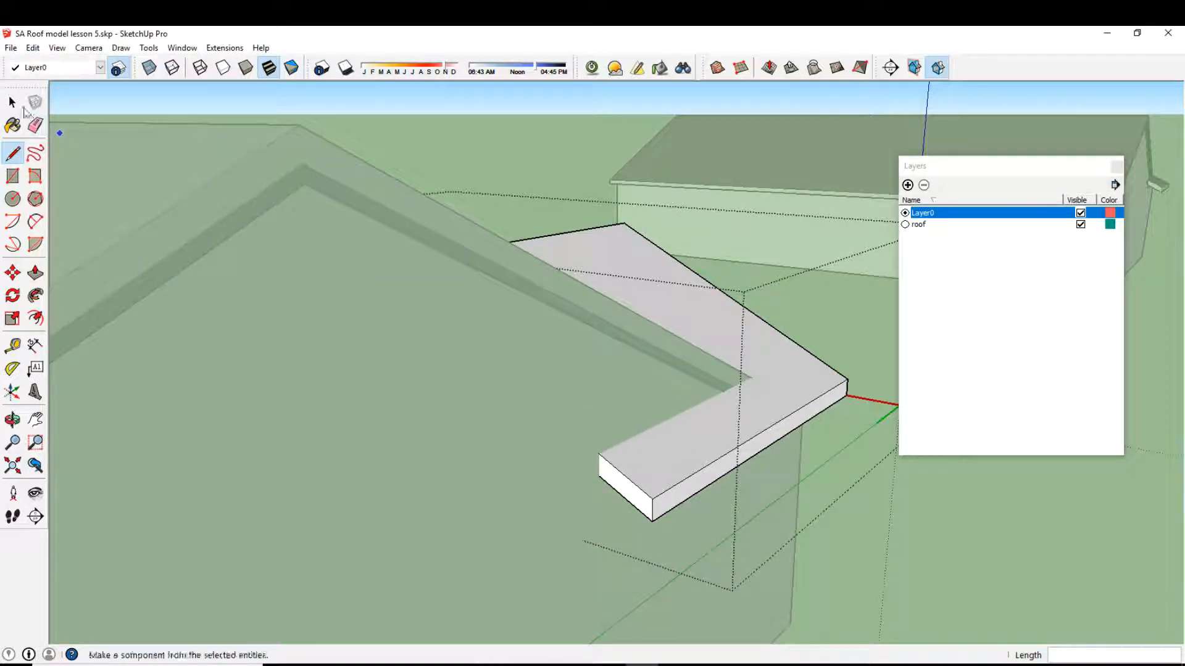
click(13, 103)
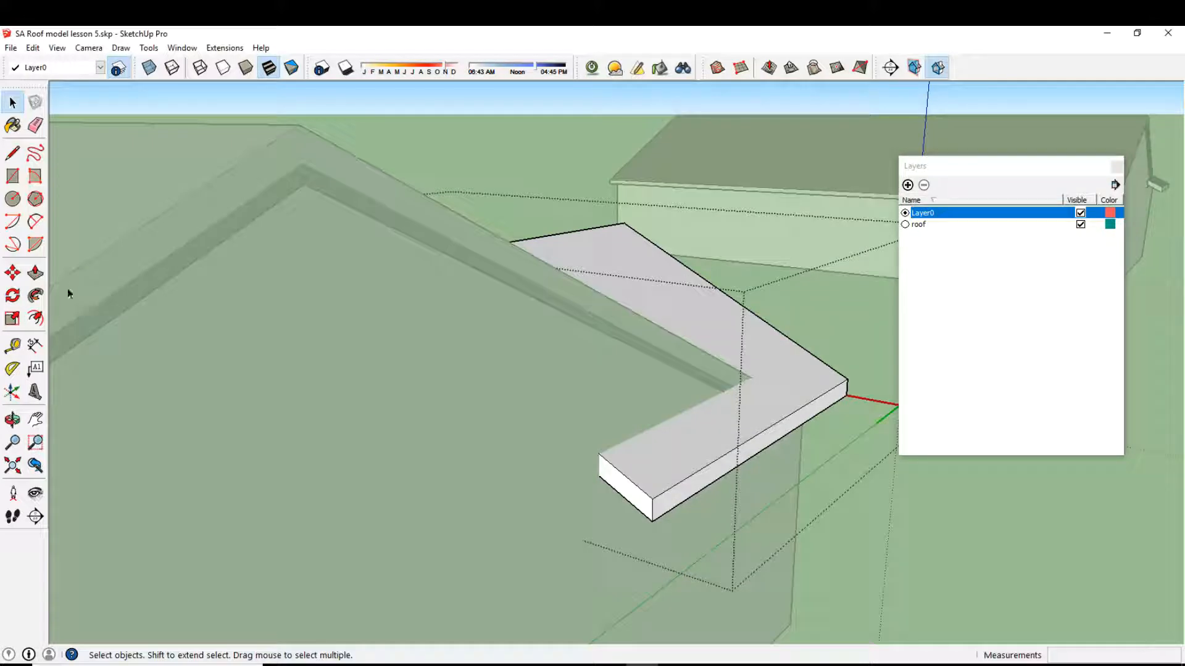
Push the split-off eave part of the small roof's rear face back toward the main roof's eave corner
click(35, 272)
drag(627, 492, 753, 396)
middle_drag(753, 397, 698, 360)
drag(697, 358, 660, 333)
key(space)
Hide the house walls group again to expose the rear end of the other small gable roof
middle_drag(660, 333, 576, 443)
scroll(575, 439, down, 3)
middle_drag(578, 438, 144, 403)
scroll(354, 363, up, 3)
double_click(342, 373)
click(143, 402)
right_click(609, 348)
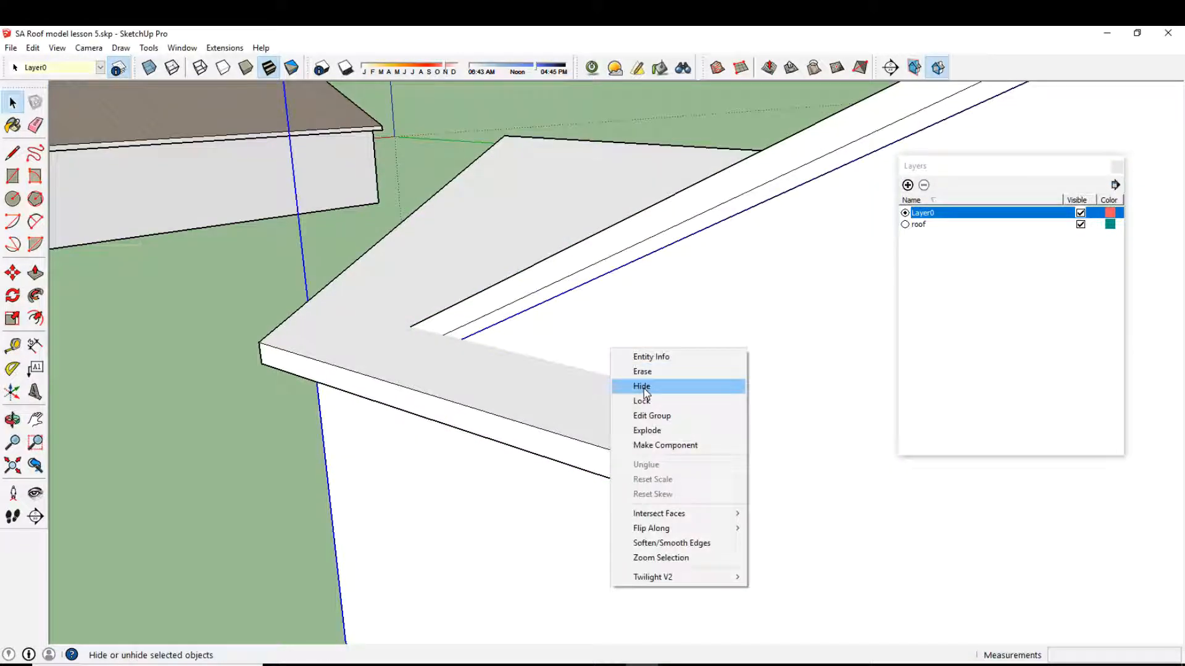
click(643, 388)
Draw a vertical line about 6 11/16" long across the other small roof's rear face near the eave, and unhide the walls
middle_drag(643, 388, 539, 370)
double_click(562, 339)
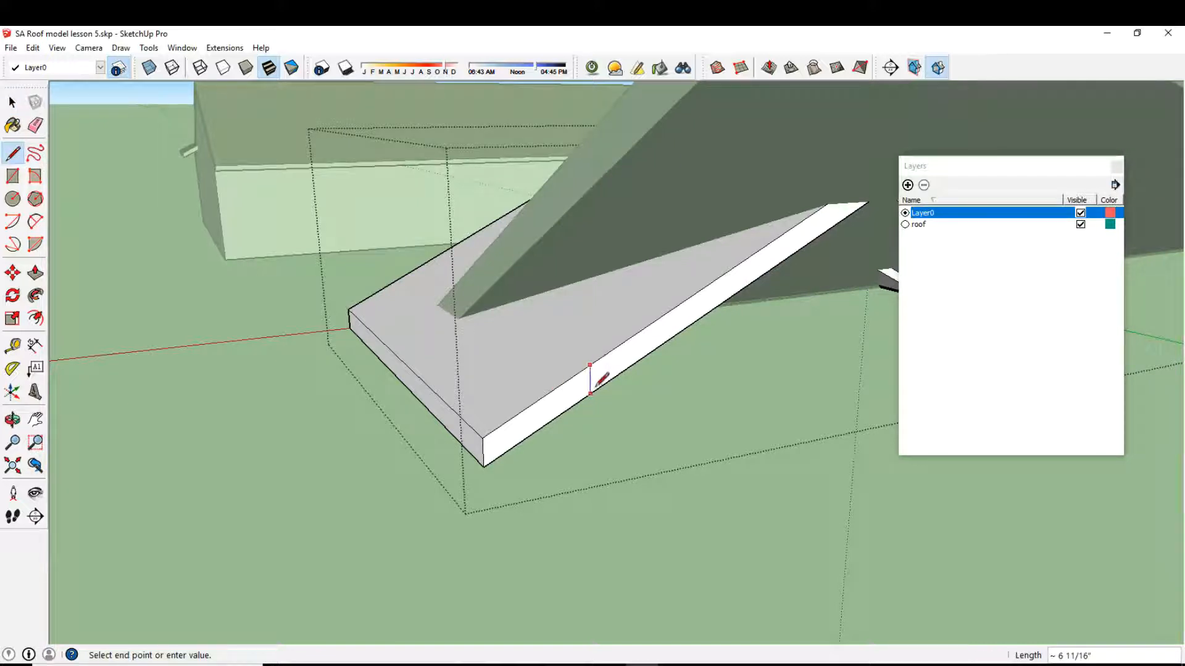
click(33, 47)
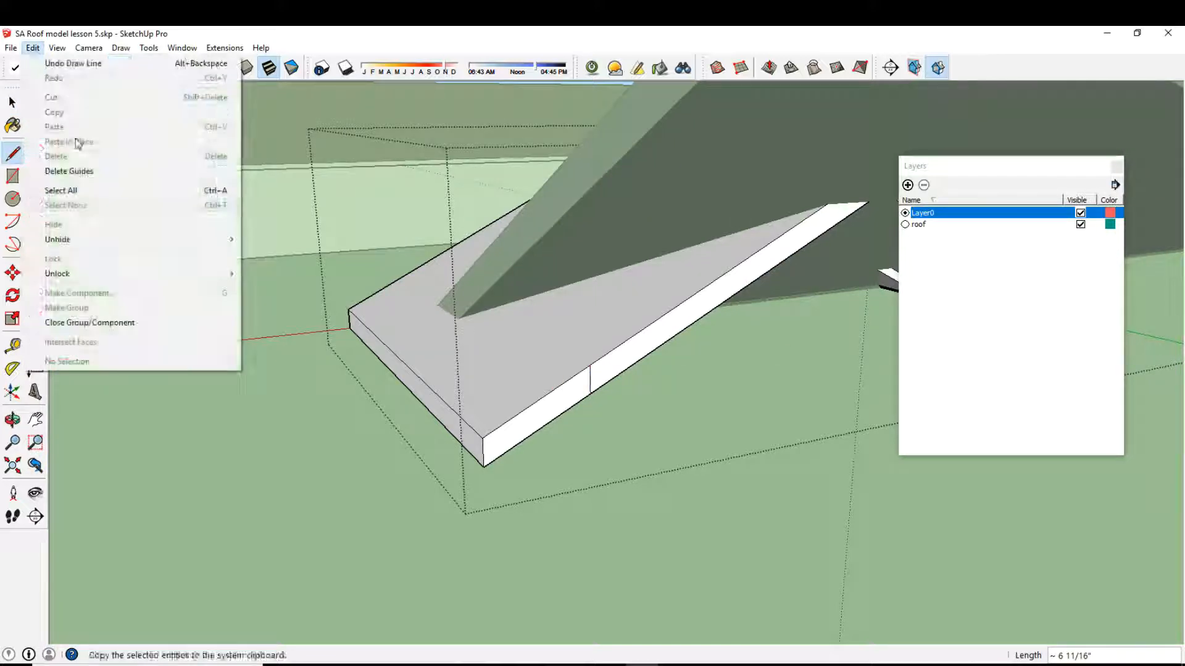
mouse_move(83, 239)
click(271, 254)
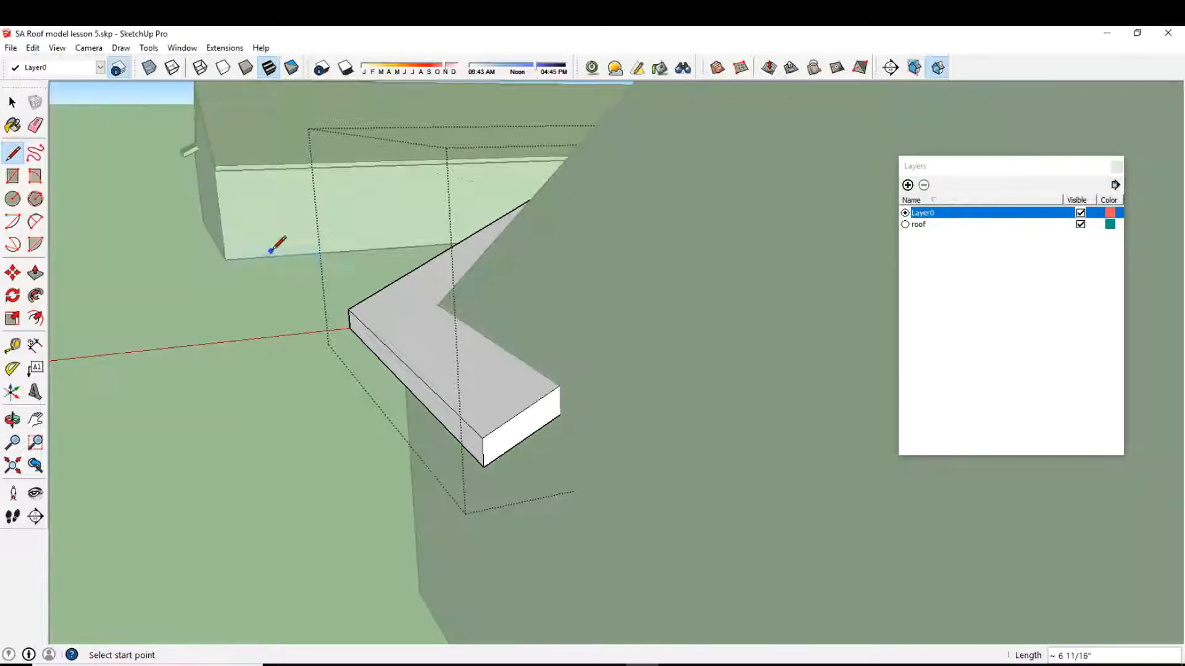
Try to push the other small roof's eave end face back about 1' 11 9/16" to the main roof's corner, and undo it
click(13, 103)
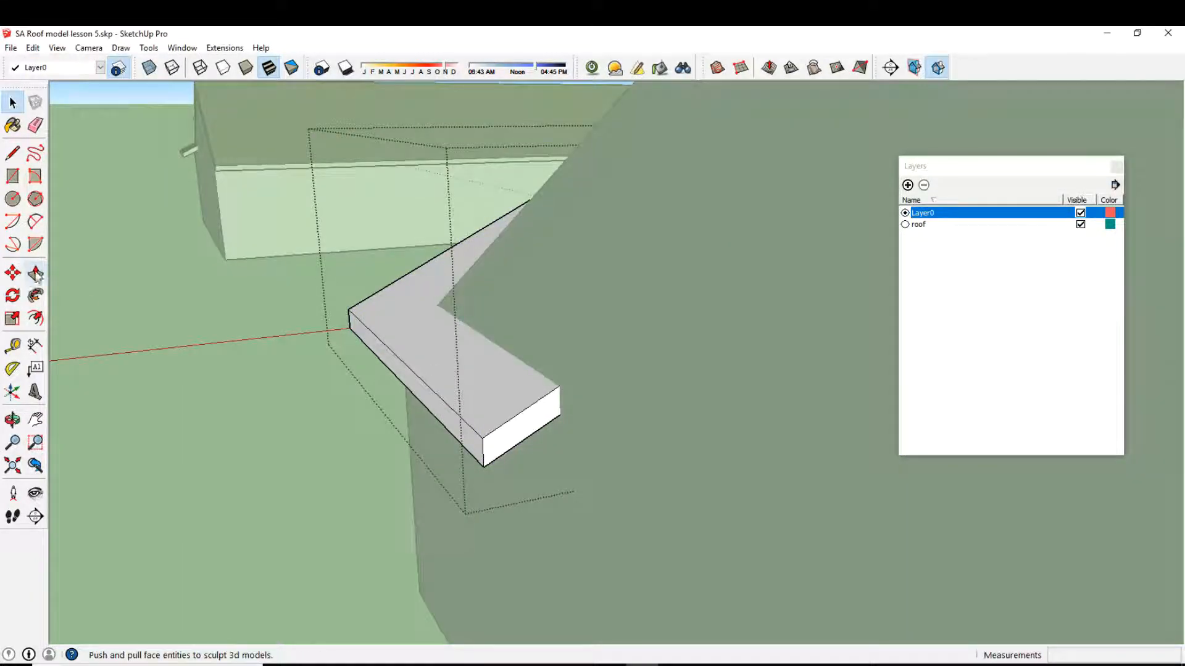
click(36, 274)
click(537, 418)
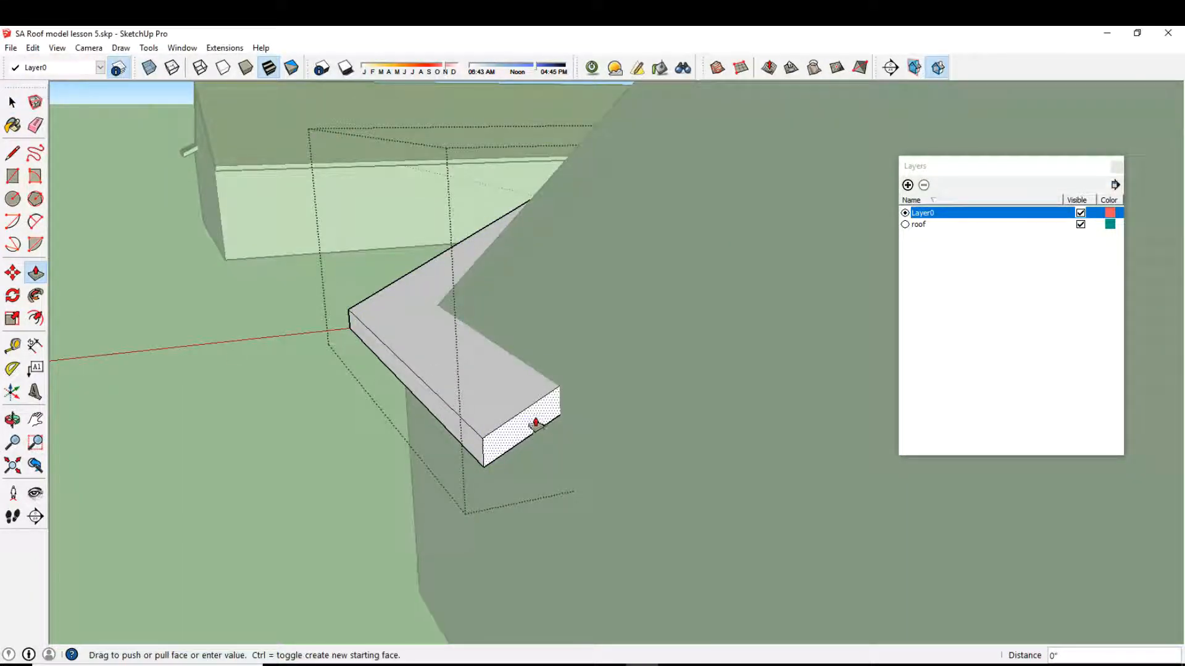
scroll(539, 397, up, 3)
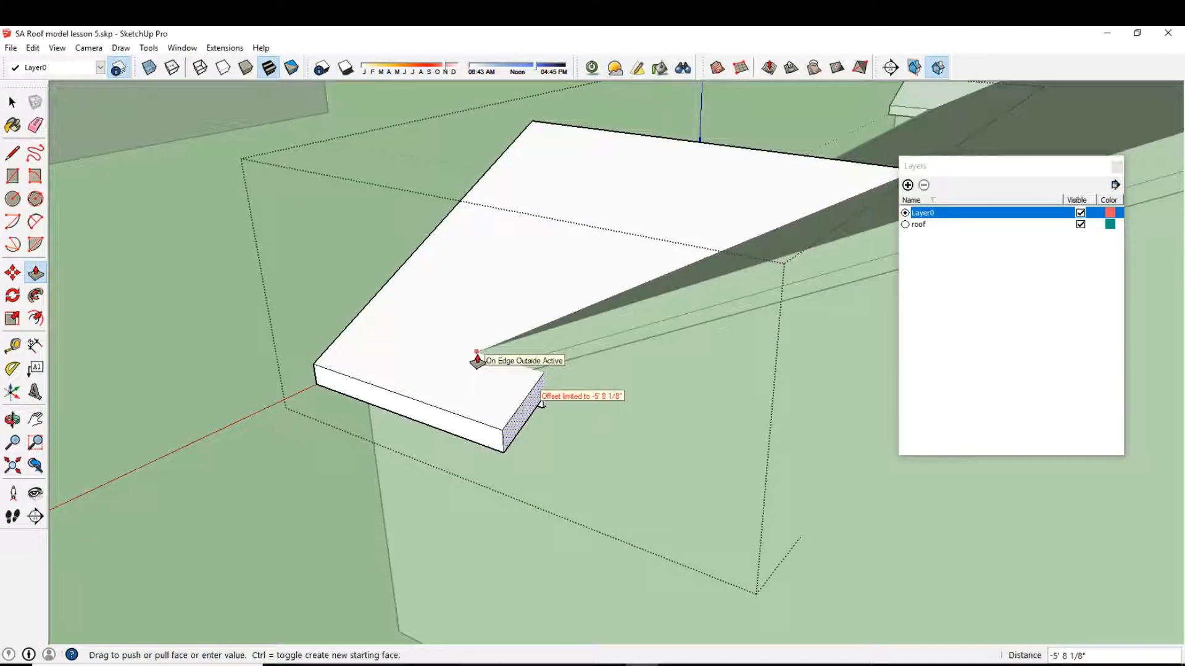
click(477, 361)
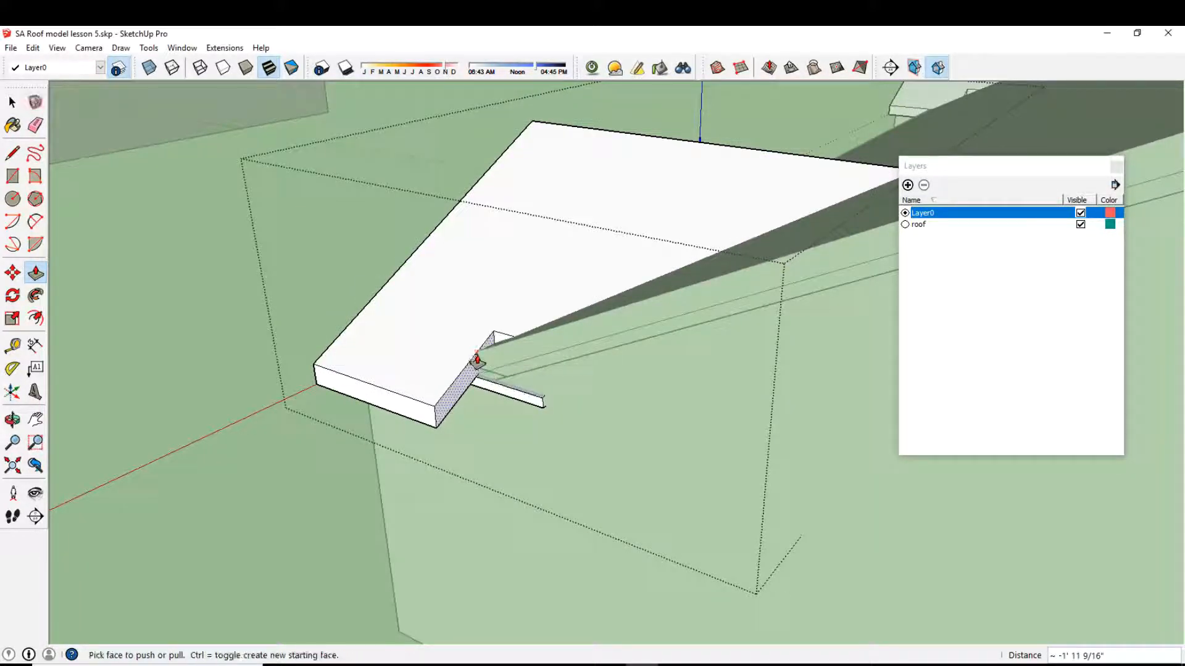
click(488, 374)
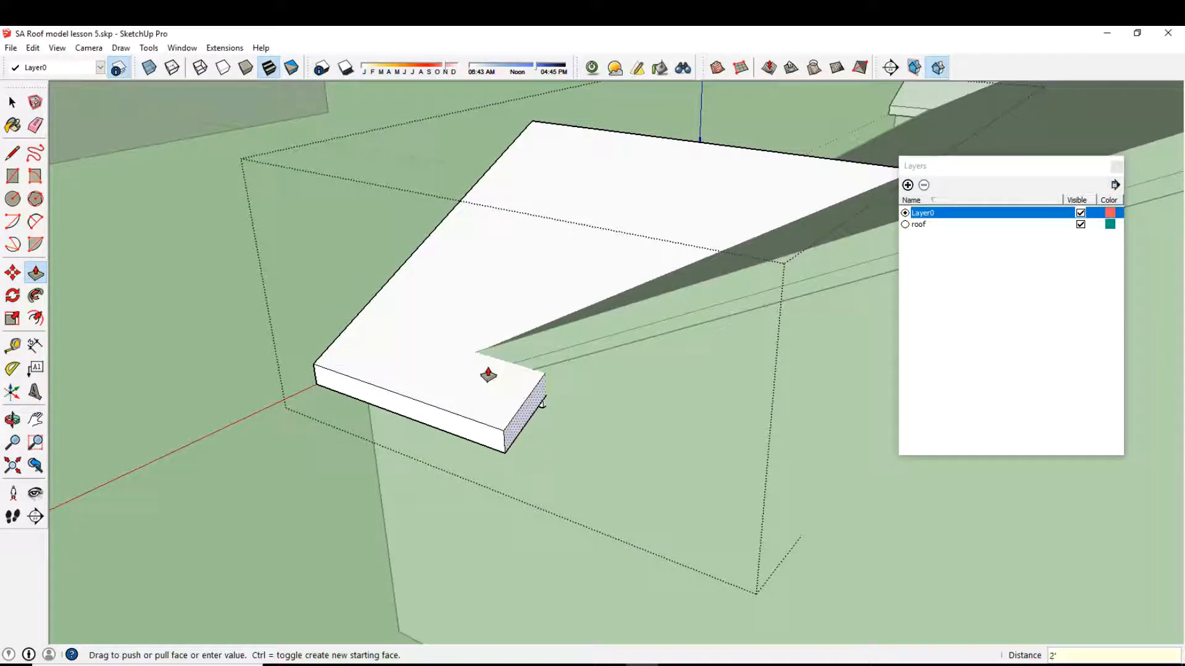
scroll(540, 408, up, 4)
click(541, 368)
click(542, 404)
key(Escape)
click(8, 103)
Open the main roof for editing and offset the lower trim at its gable end by 1" with Push/Pull
middle_drag(555, 371, 558, 341)
click(603, 315)
double_click(603, 315)
scroll(383, 407, up, 3)
key(p)
click(381, 395)
click(366, 395)
text(2)
key(Return)
scroll(375, 412, up, 2)
click(409, 402)
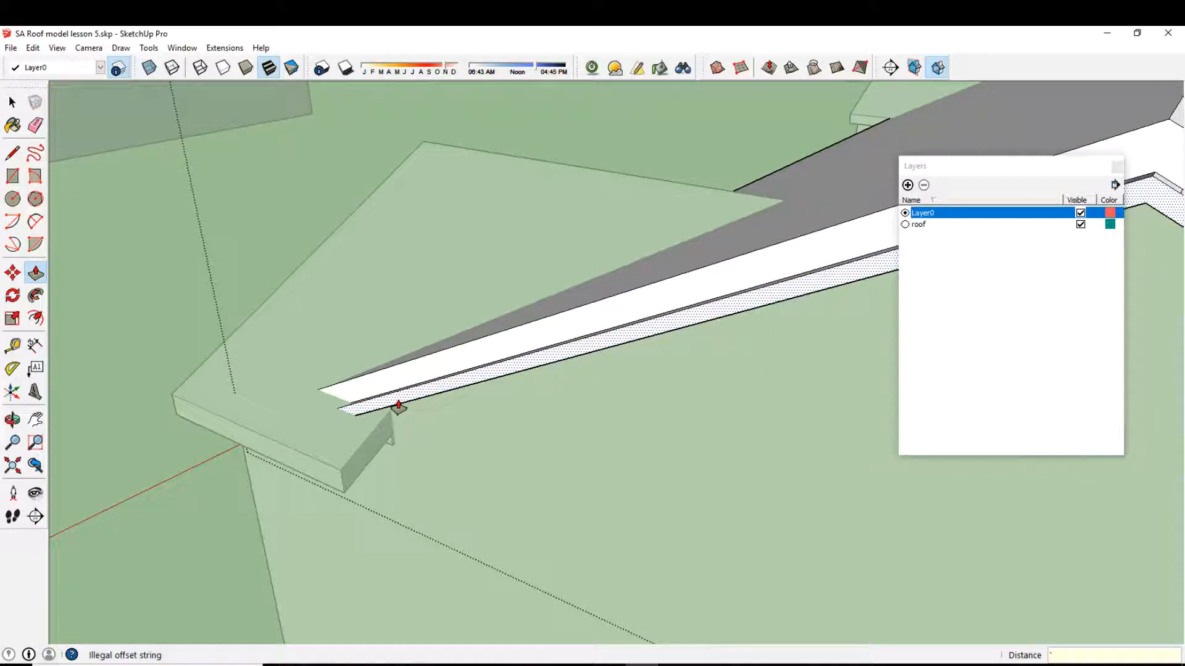
click(392, 443)
Offset the upper fascia at the main roof's opposite gable end by 2" with Push/Pull
scroll(677, 438, down, 5)
middle_drag(709, 405, 608, 185)
scroll(436, 333, up, 2)
scroll(435, 333, down, 5)
scroll(605, 204, up, 5)
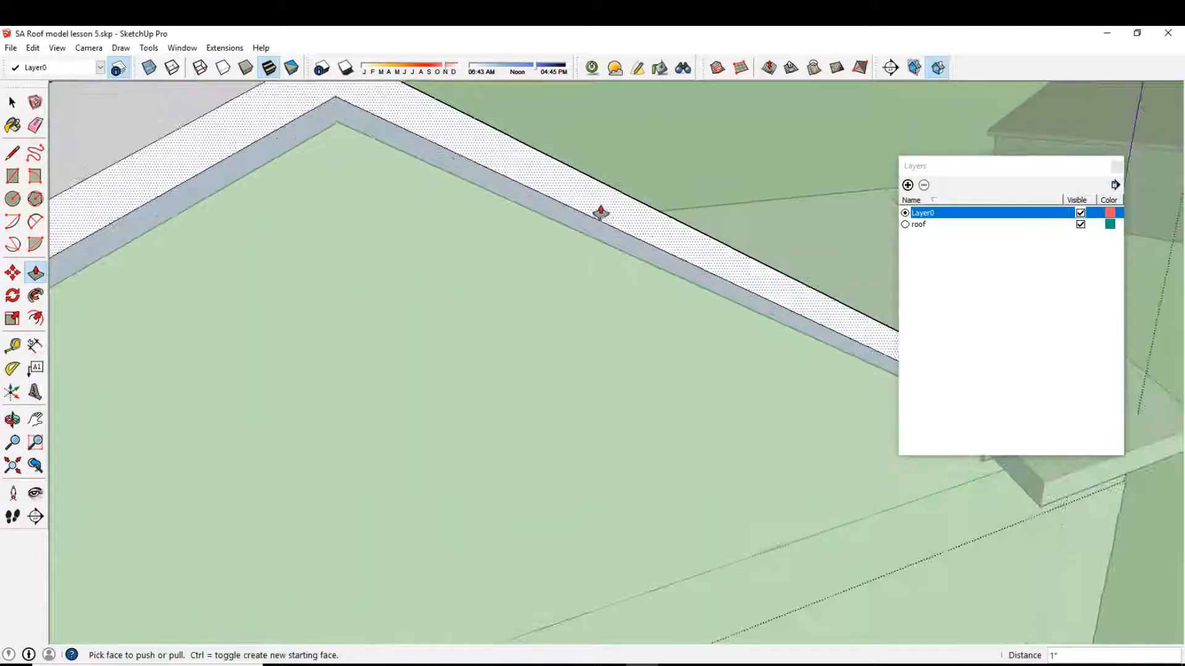
click(625, 219)
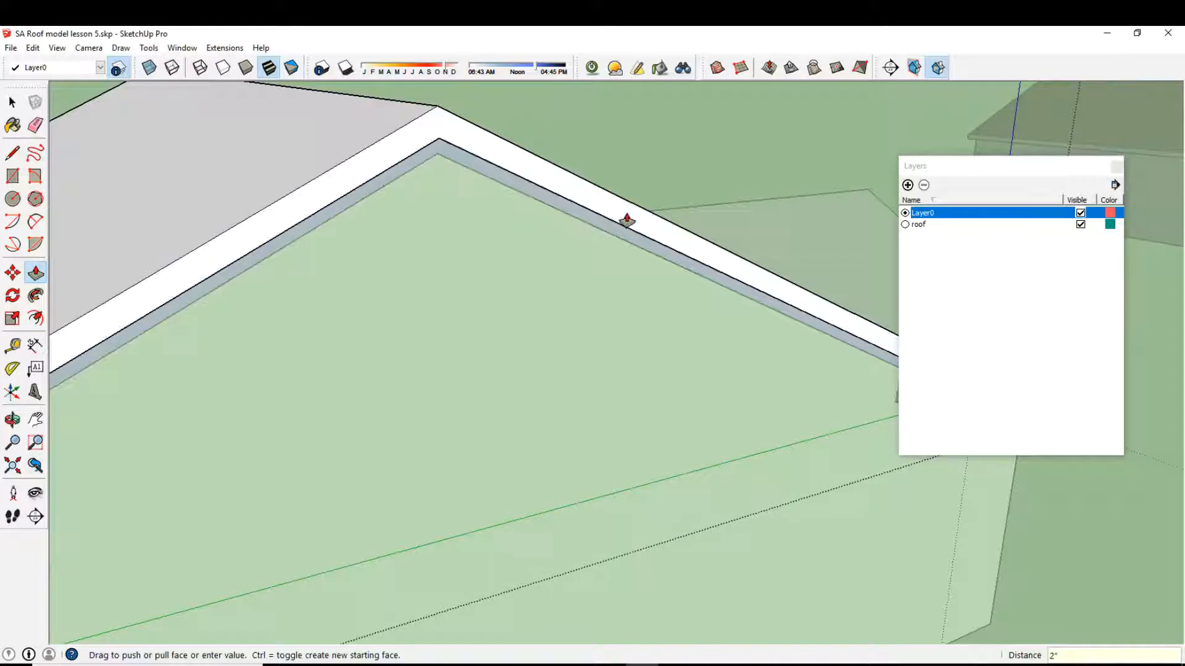
click(614, 223)
Push the lower trim beneath that gable fascia inward
middle_drag(614, 223, 765, 184)
click(746, 187)
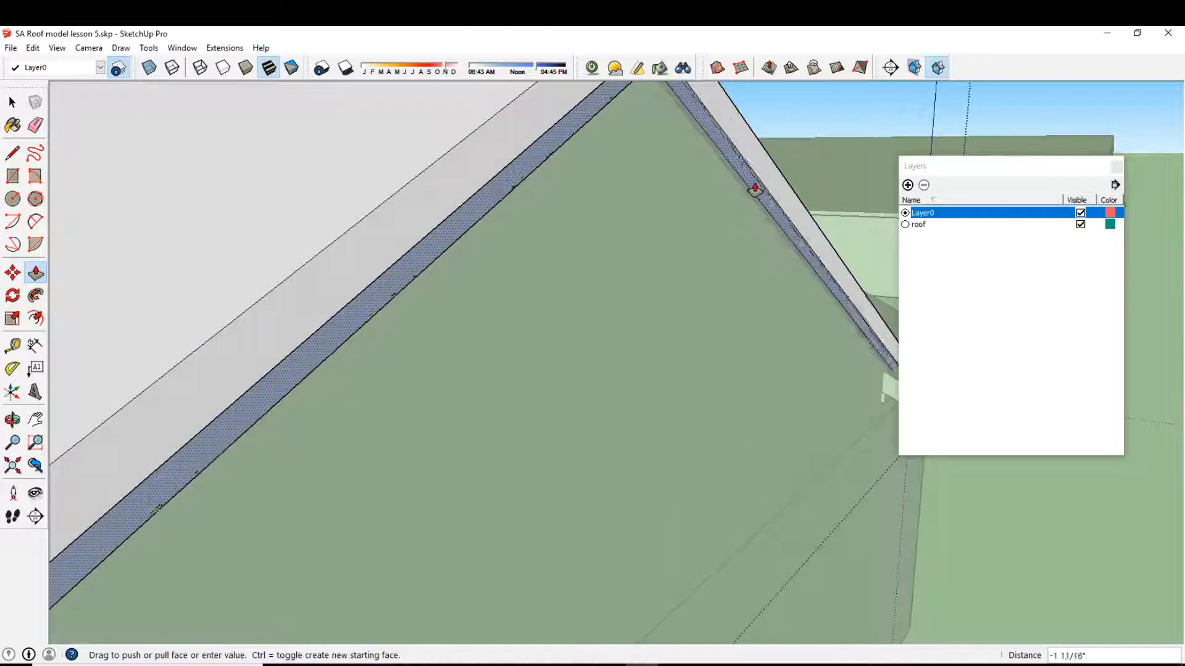
click(758, 192)
scroll(717, 257, down, 3)
middle_drag(716, 256, 513, 249)
Finish editing the main roof, open the front small gable roof for editing and select all its connected geometry
click(12, 102)
click(393, 247)
scroll(393, 247, down, 2)
middle_drag(758, 333, 460, 365)
middle_drag(555, 345, 431, 276)
scroll(431, 275, up, 2)
scroll(431, 276, up, 1)
triple_click(398, 250)
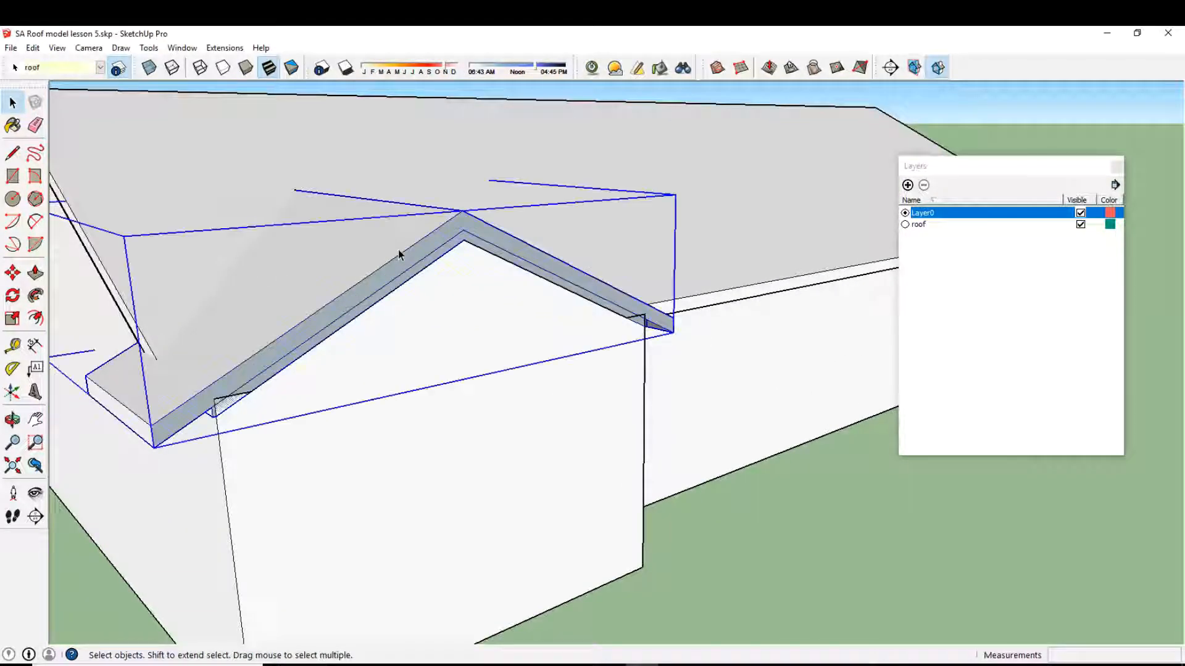
scroll(277, 309, up, 2)
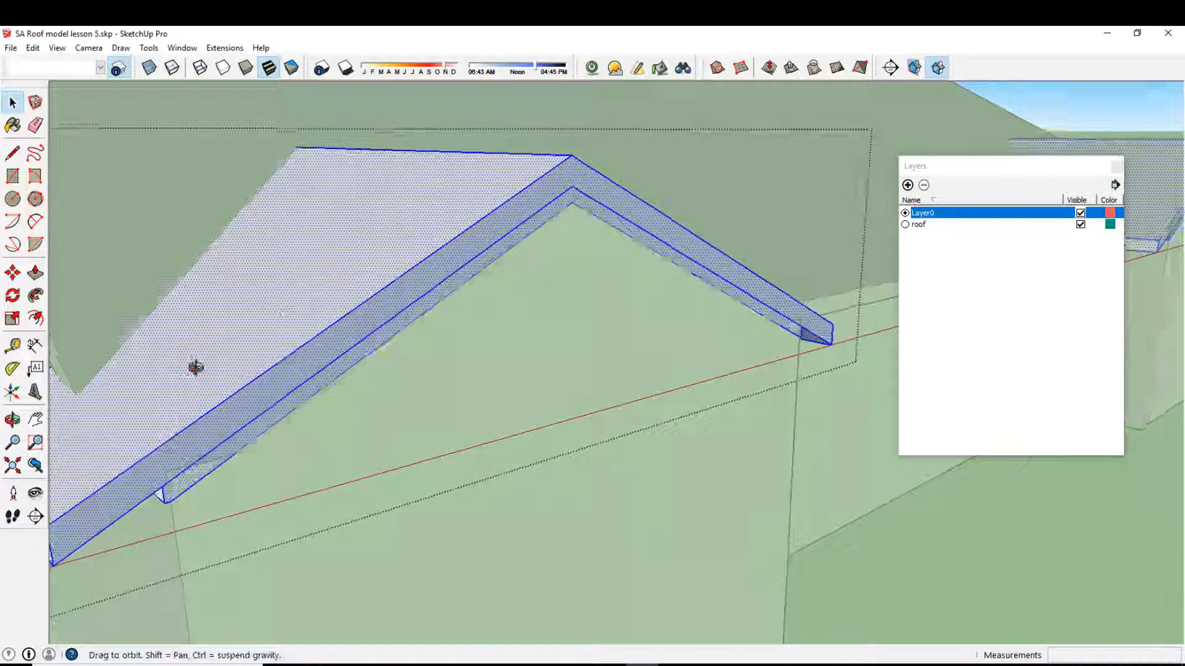
middle_drag(193, 364, 364, 360)
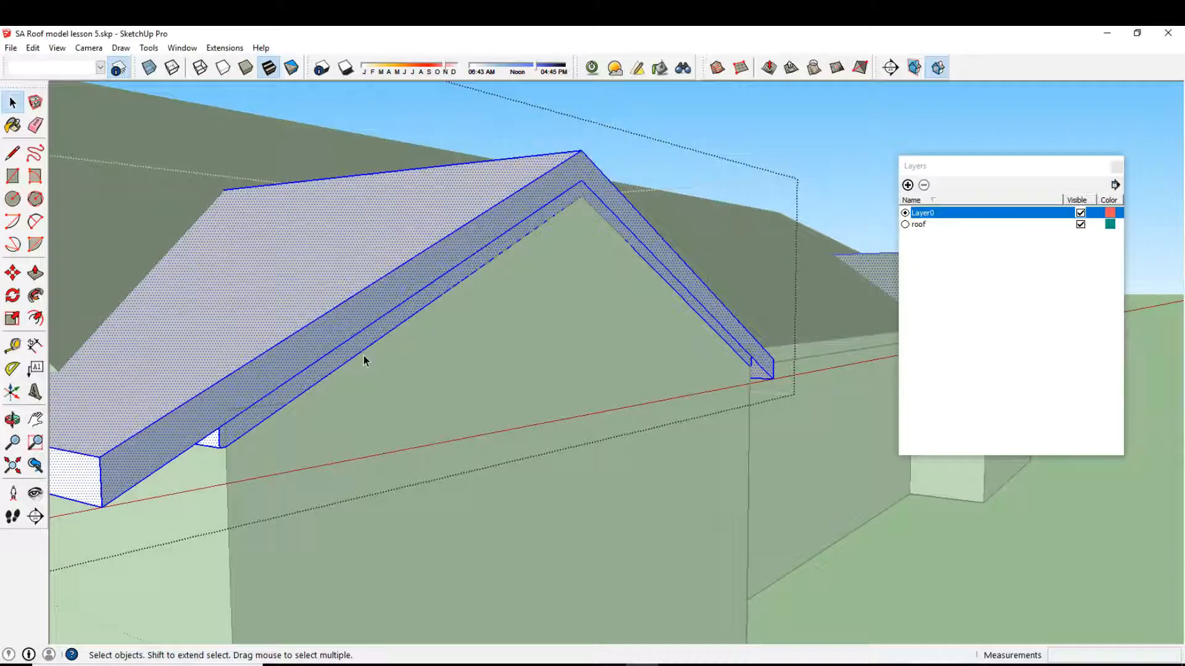
Push/pull the small gable roof's front fascia with a distance of -1"
click(35, 273)
drag(317, 330, 328, 337)
click(327, 337)
click(270, 379)
middle_drag(271, 380, 3, 210)
click(396, 324)
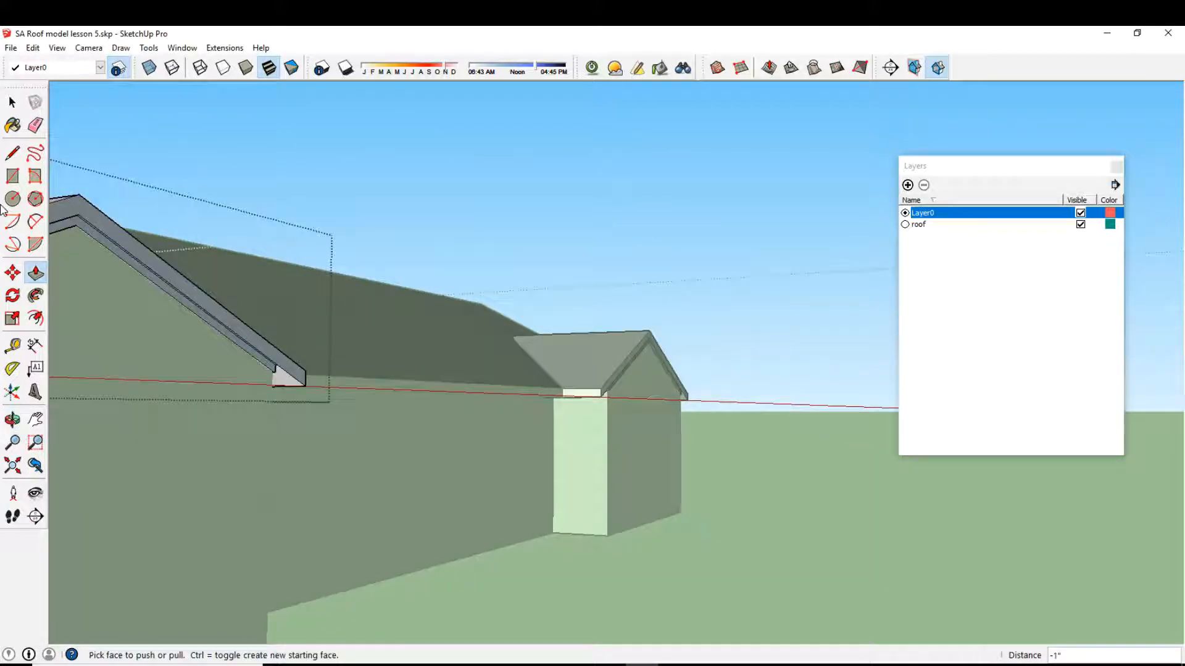
Reverse the small gable roof's front fascia face and finish editing the roof
click(10, 104)
scroll(91, 237, up, 2)
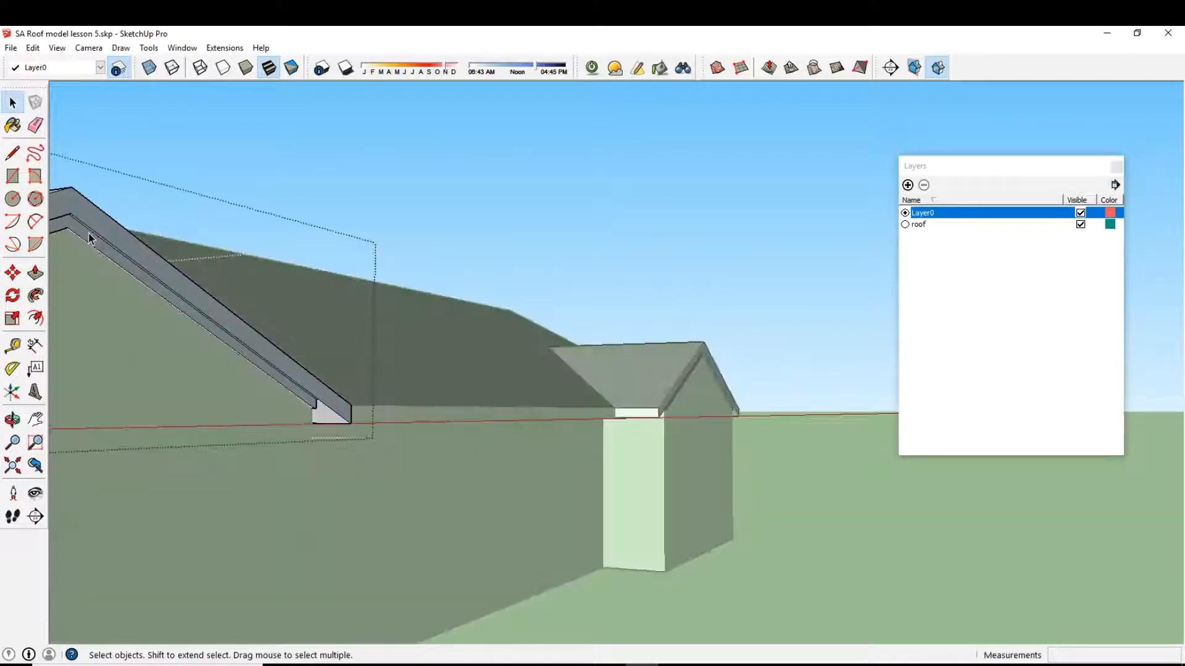
right_click(99, 221)
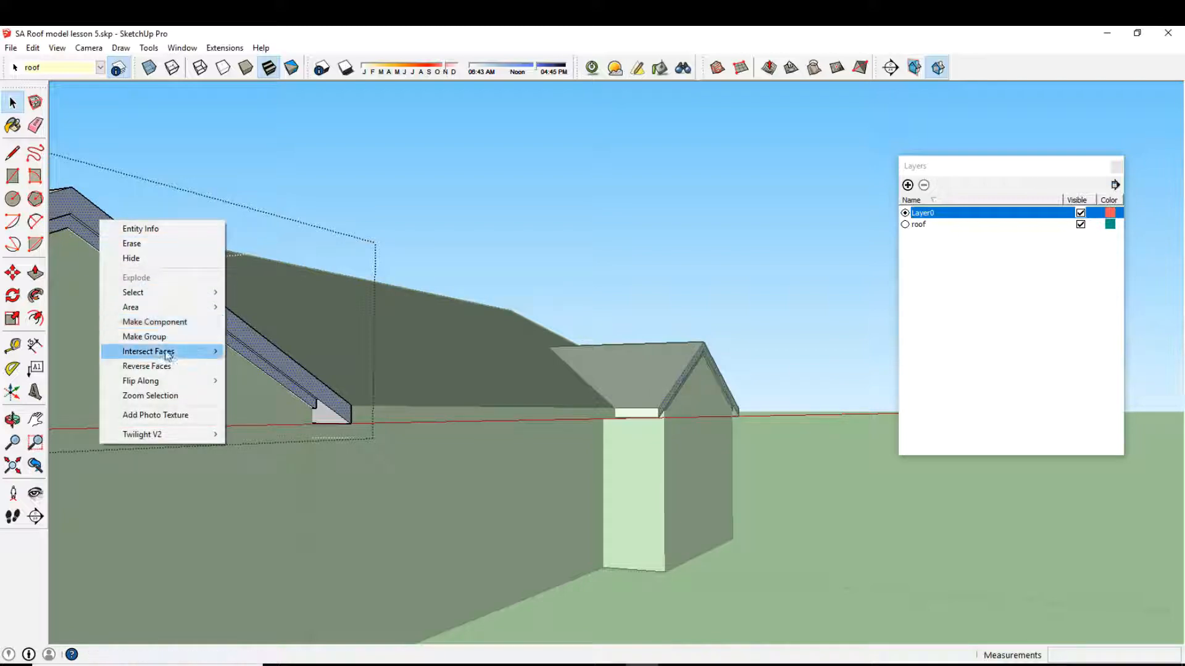
click(167, 365)
click(68, 160)
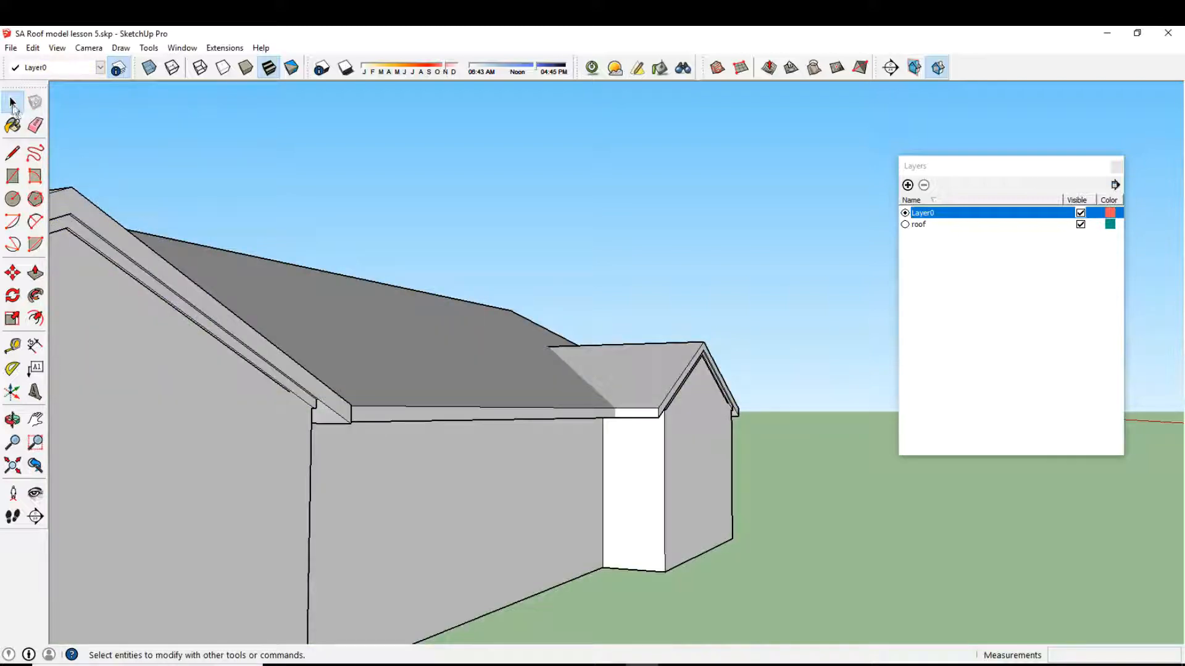
scroll(515, 409, down, 2)
middle_drag(558, 407, 259, 426)
middle_drag(442, 418, 545, 420)
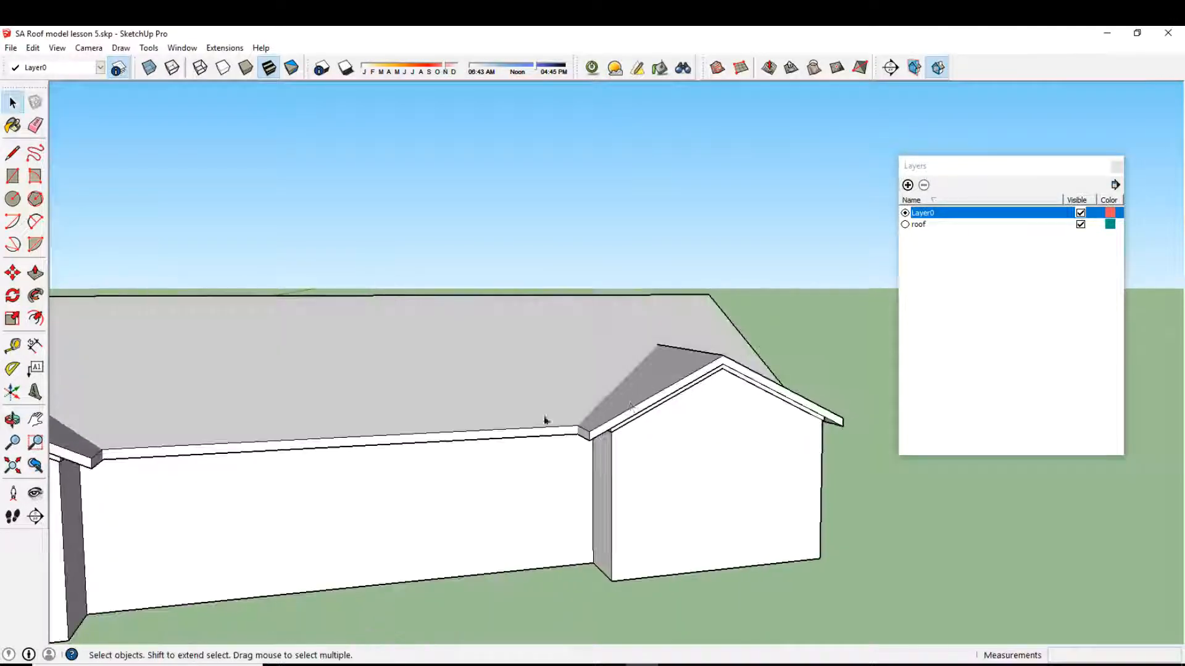
scroll(623, 396, down, 3)
middle_drag(624, 397, 565, 413)
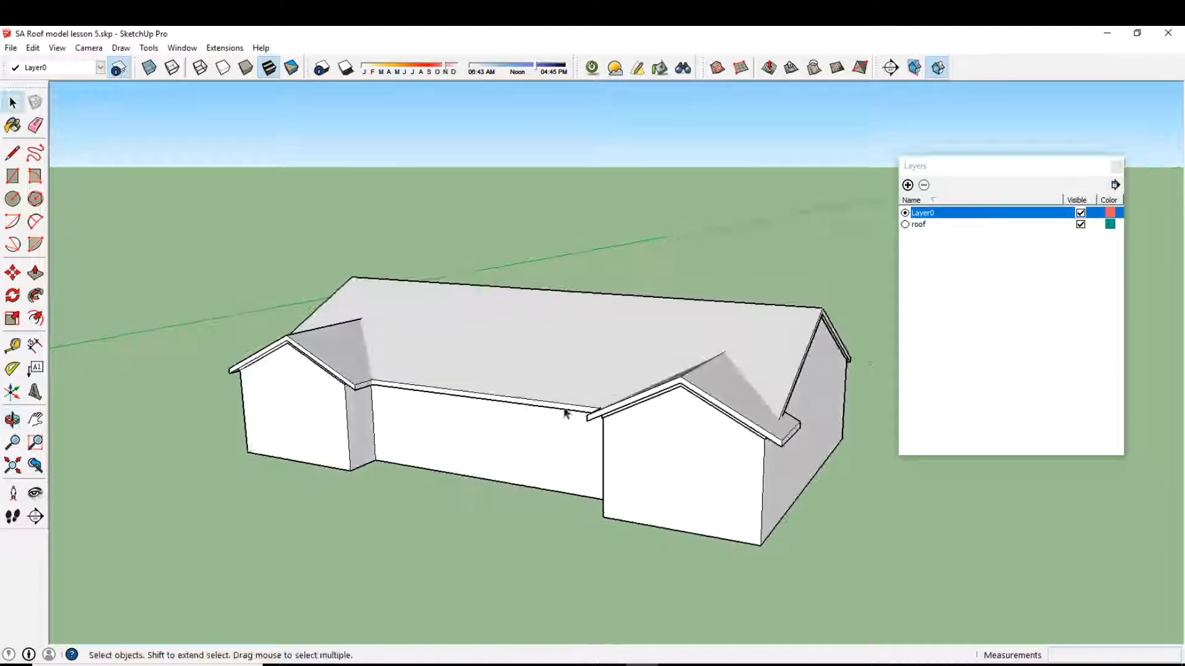
Select the main roof and the small gable roofs and combine them into one group
middle_drag(646, 402, 572, 365)
click(447, 397)
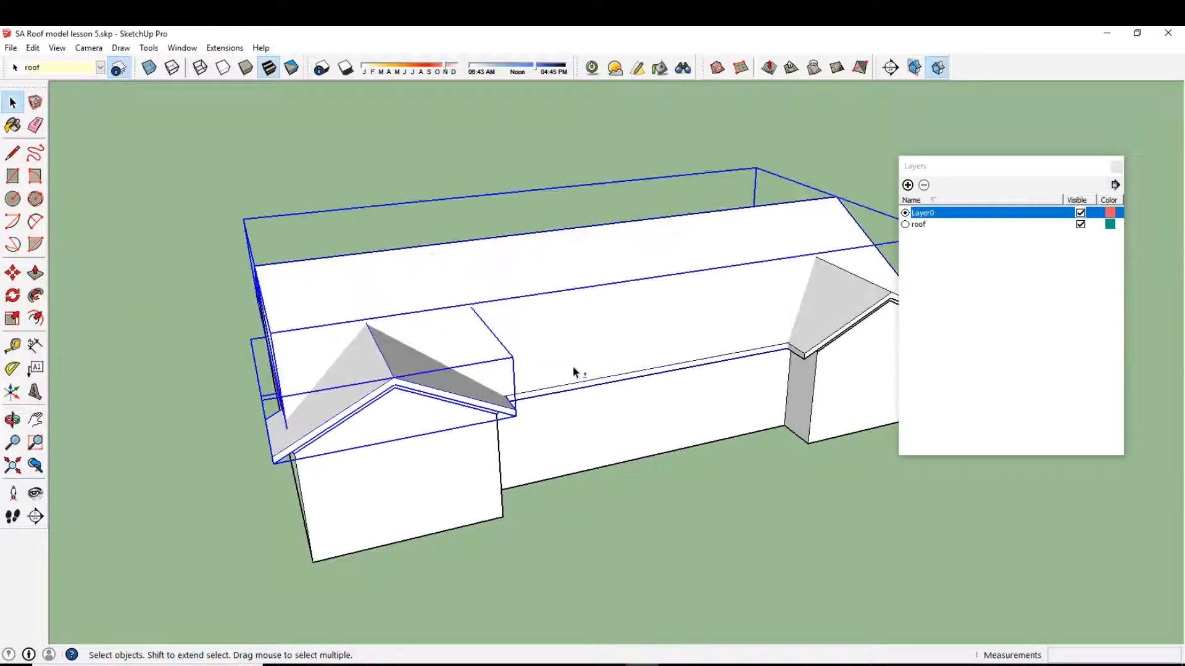
right_click(650, 318)
click(660, 447)
middle_drag(660, 447, 446, 443)
scroll(447, 443, down, 2)
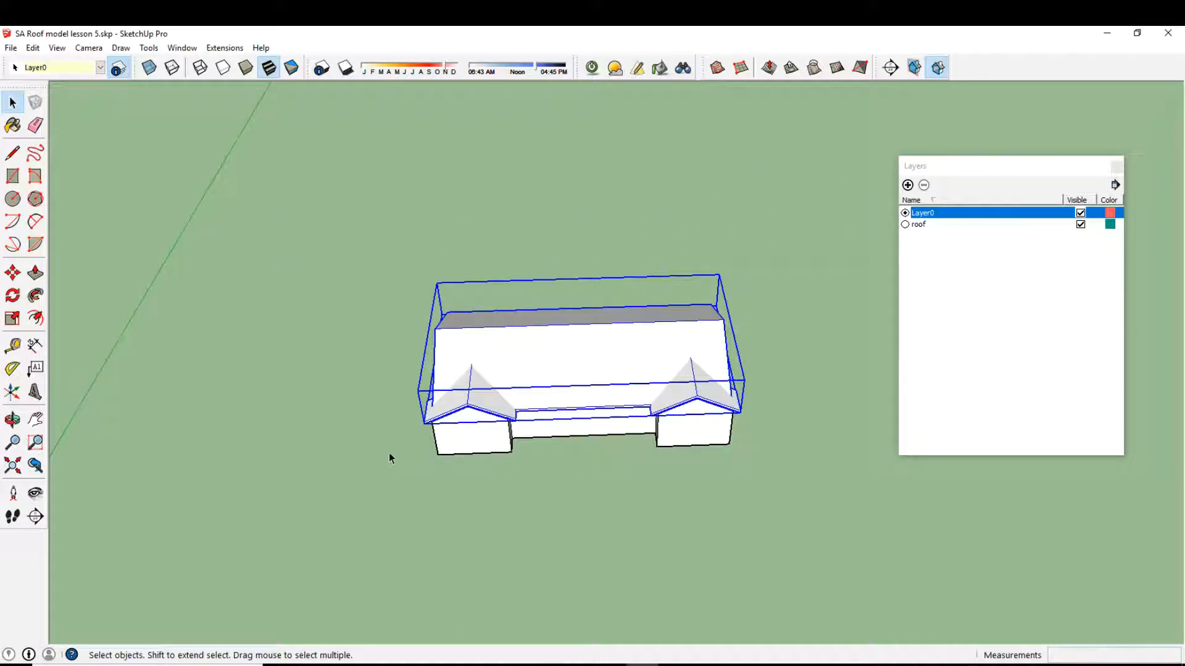
Open the combined roof group and explode the individual roof groups nested inside it
double_click(563, 373)
click(643, 357)
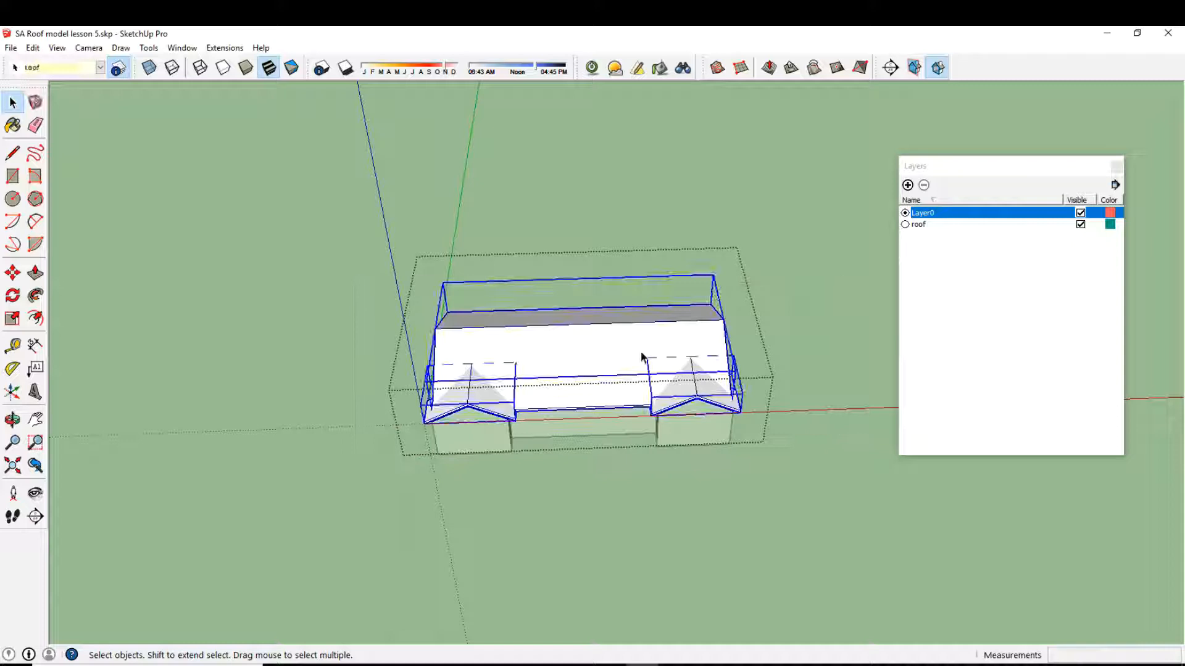
right_click(636, 353)
click(669, 424)
middle_drag(669, 423, 576, 478)
Intersect the faces of all the selected roof geometry so the small gable roofs cut into the main roof
right_click(598, 345)
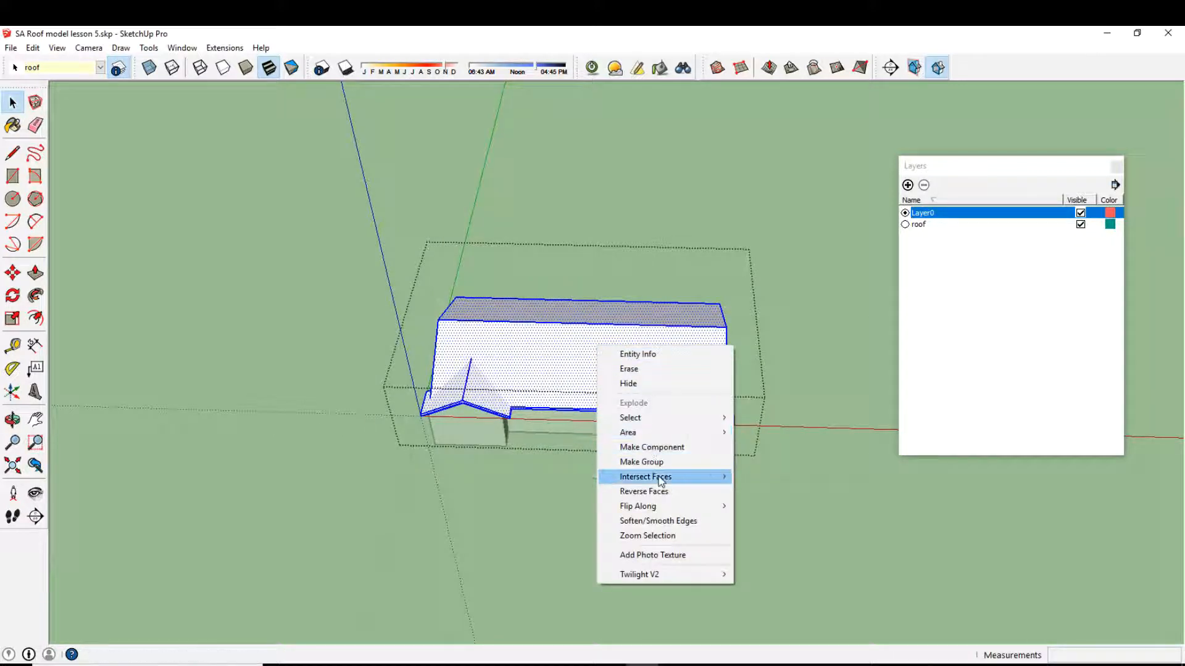
mouse_move(709, 477)
click(761, 502)
scroll(489, 402, up, 3)
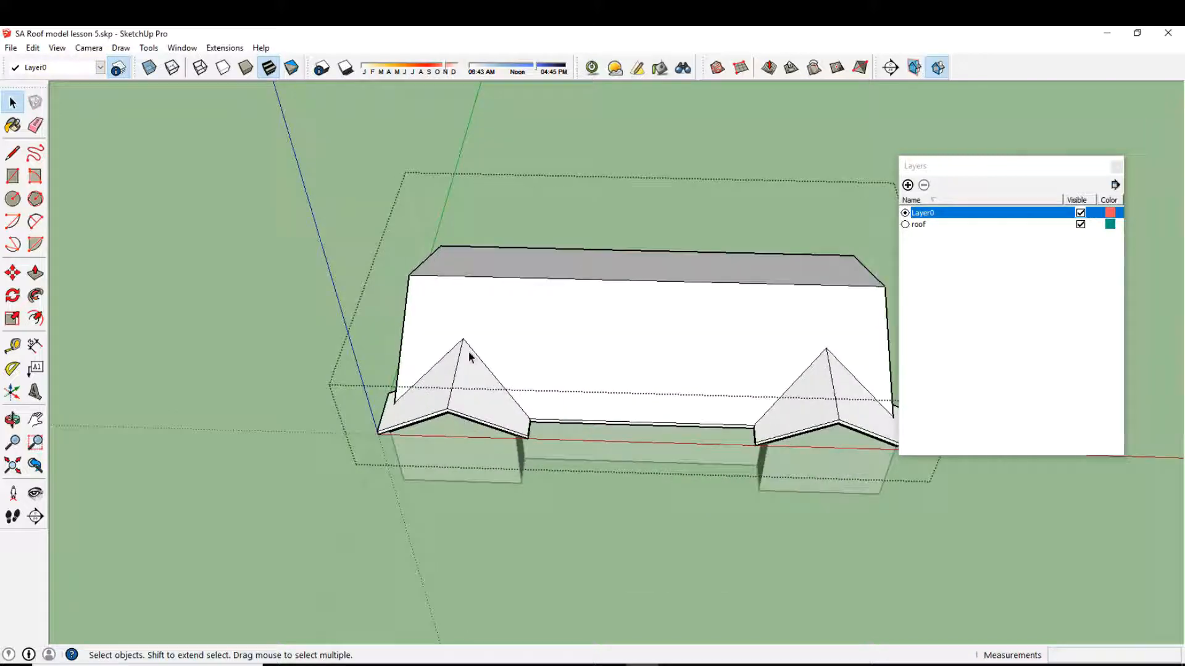
middle_drag(403, 397, 493, 342)
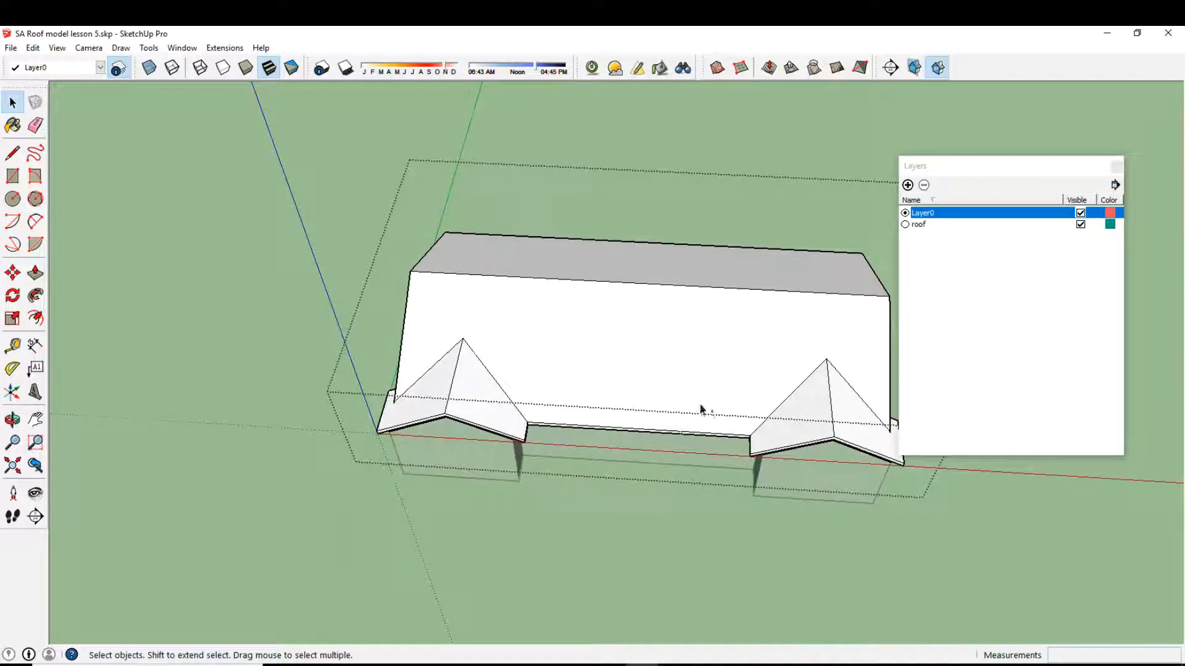
Examine the roof junctions from above and the trim overlaps beneath the gable eaves
middle_drag(701, 409, 564, 471)
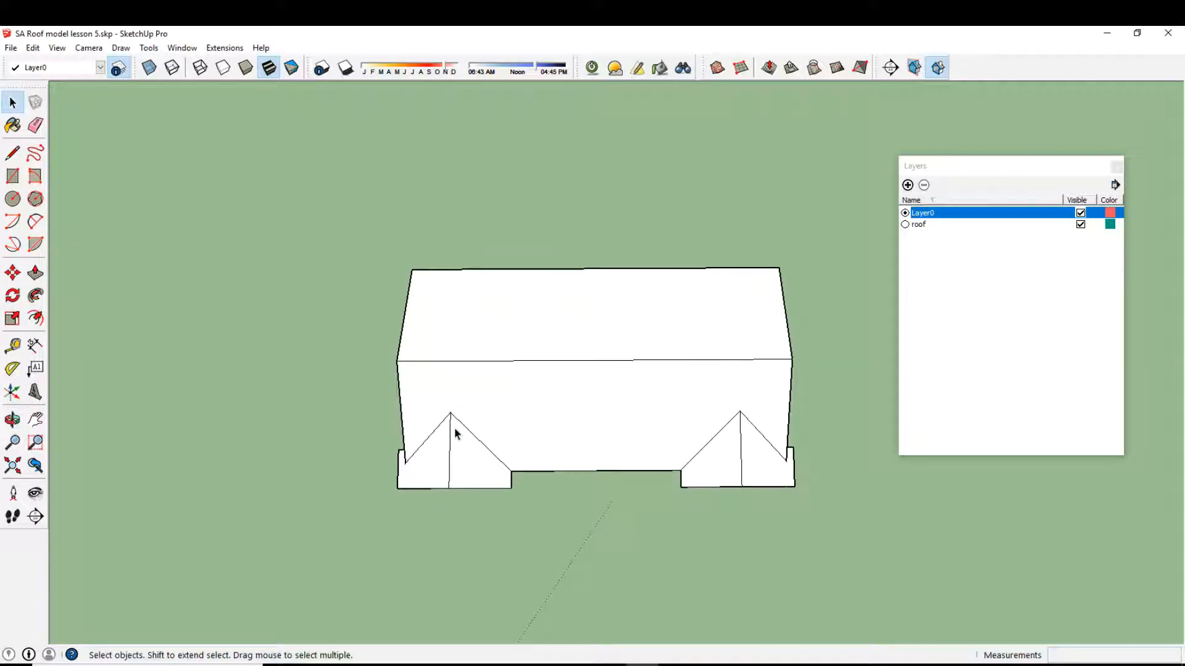
shift+middle_drag(703, 435, 716, 364)
scroll(600, 500, up, 3)
middle_drag(600, 500, 669, 296)
scroll(712, 346, up, 2)
scroll(679, 389, up, 2)
scroll(680, 390, up, 1)
mouse_move(681, 390)
middle_down()
mouse_move(686, 314)
mouse_move(659, 294)
middle_up()
scroll(660, 357, up, 3)
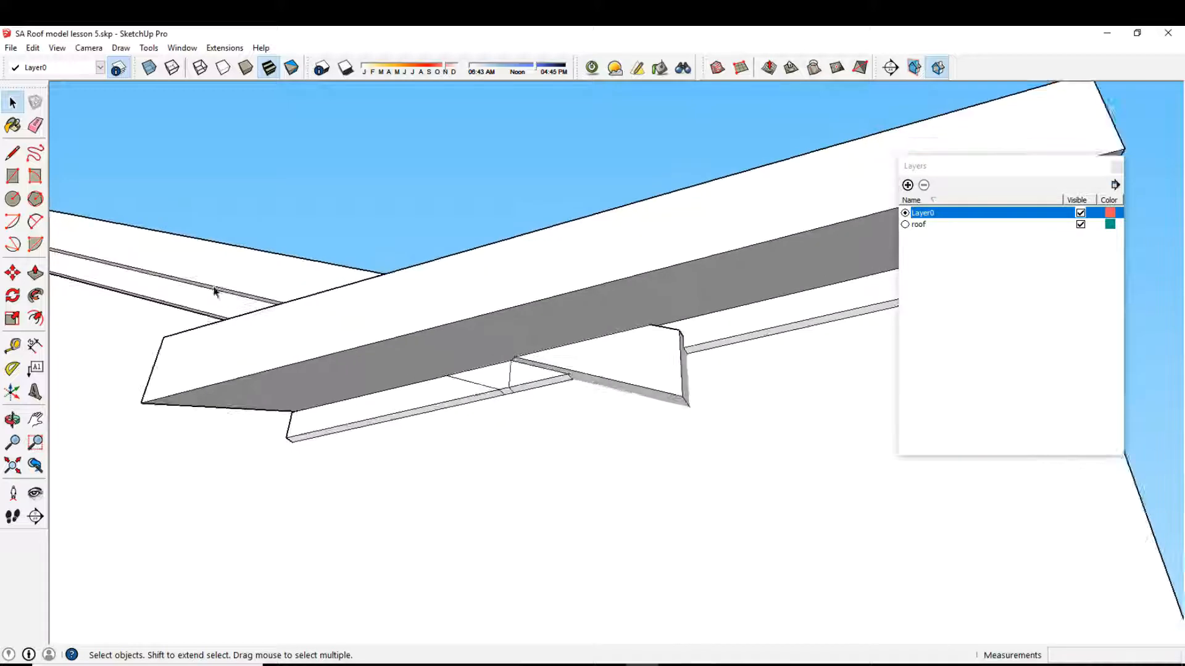
Reopen the roof group and erase the trim piece that crosses beneath the gable eave
middle_drag(83, 155, 493, 309)
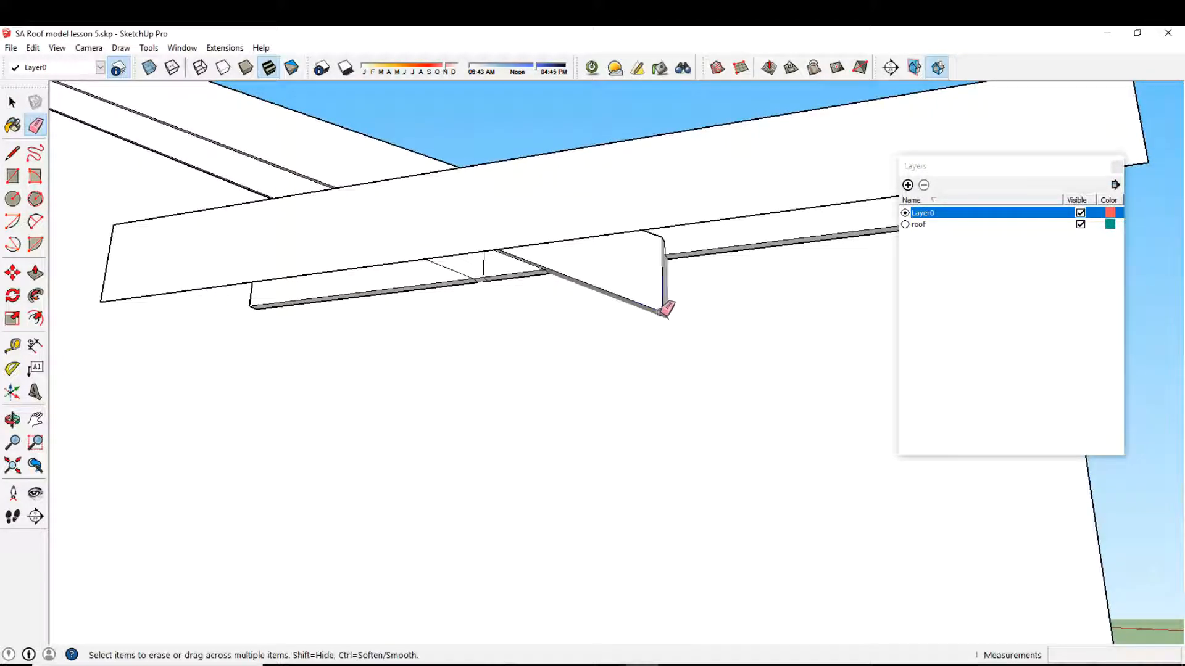
scroll(666, 311, up, 3)
scroll(197, 146, down, 3)
click(13, 102)
click(475, 216)
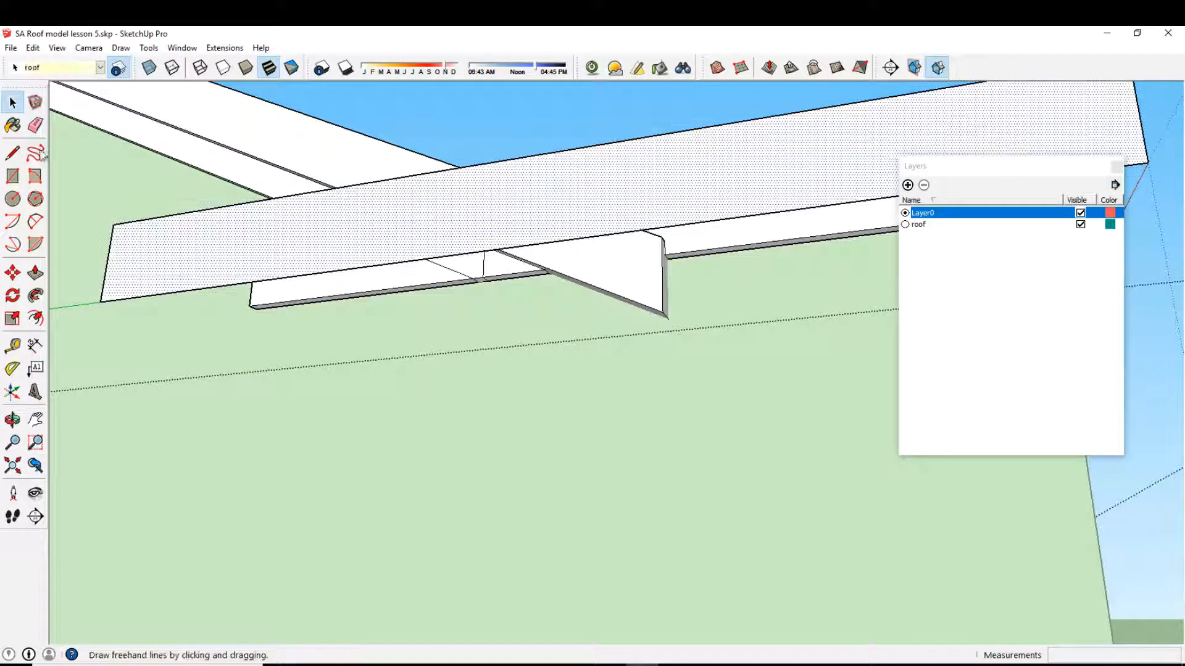
click(37, 126)
click(668, 310)
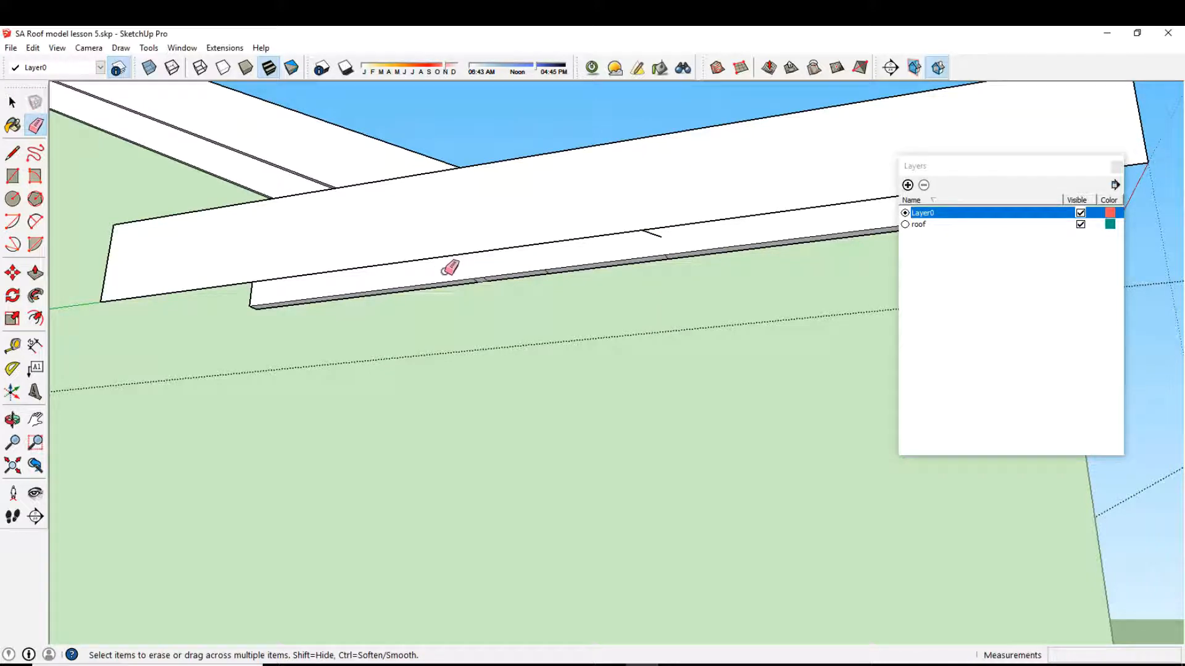
Erase the leftover edges on the lower trim and the triangular trim piece protruding at the house wall corner
middle_drag(666, 234, 444, 286)
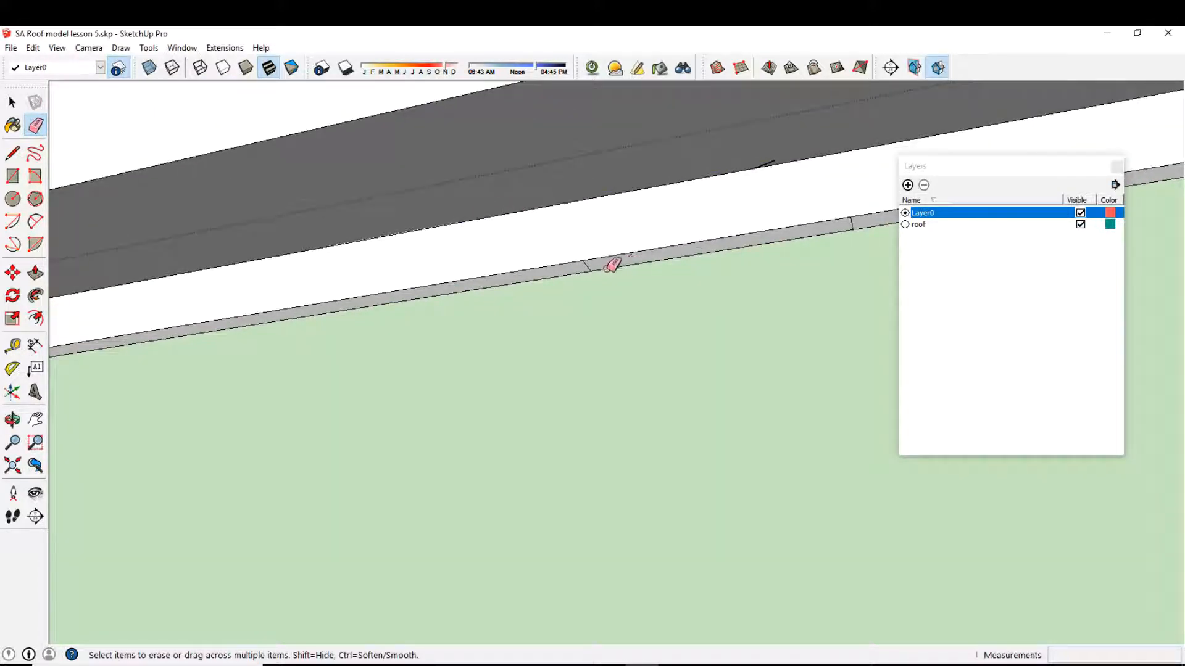
mouse_move(783, 162)
middle_down()
mouse_move(516, 154)
mouse_move(562, 184)
mouse_move(415, 257)
mouse_move(444, 261)
mouse_move(280, 333)
mouse_move(424, 333)
mouse_move(297, 296)
mouse_move(431, 283)
mouse_move(284, 253)
mouse_move(445, 240)
mouse_move(484, 267)
mouse_move(444, 220)
mouse_move(424, 223)
mouse_move(483, 282)
mouse_move(413, 173)
middle_up()
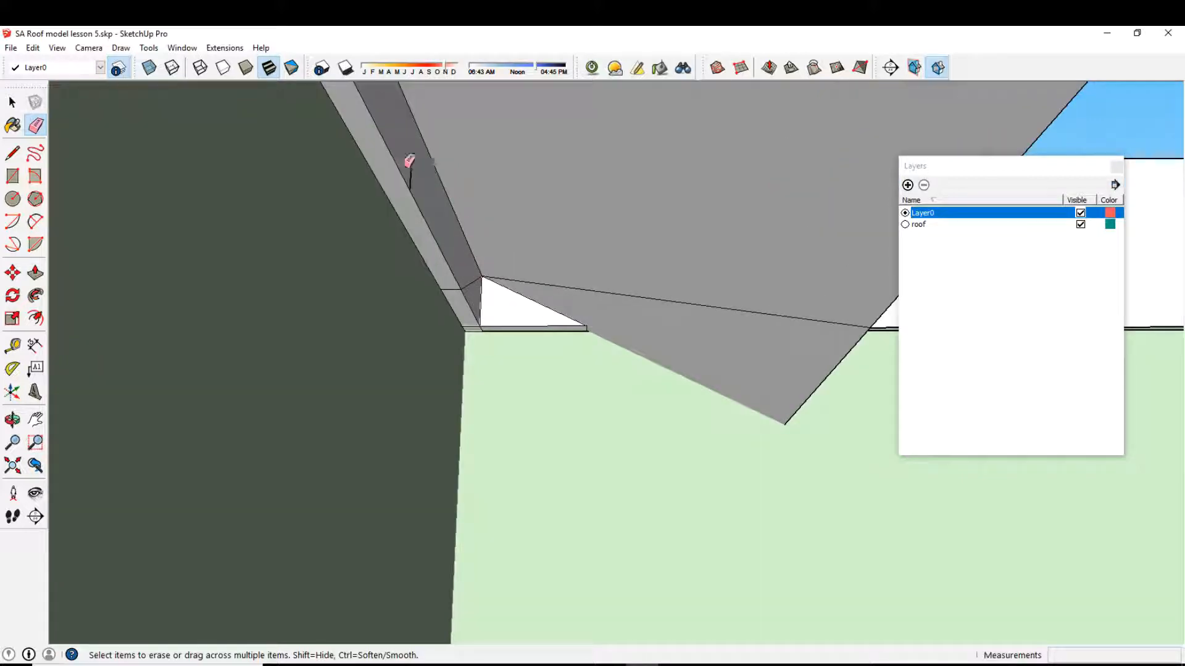
scroll(472, 285, up, 2)
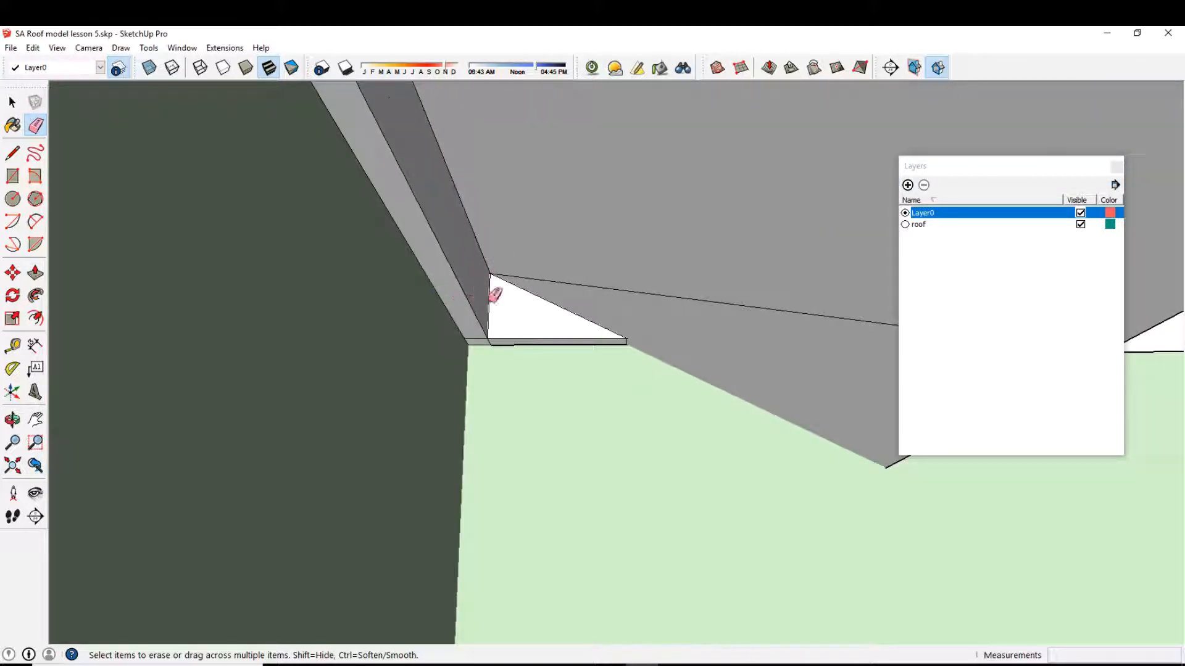
scroll(614, 352, down, 2)
mouse_move(616, 352)
middle_down()
mouse_move(522, 383)
mouse_move(611, 368)
mouse_move(479, 396)
mouse_move(743, 386)
mouse_move(539, 373)
mouse_move(587, 347)
mouse_move(509, 364)
mouse_move(531, 376)
mouse_move(524, 358)
mouse_move(536, 362)
mouse_move(704, 475)
mouse_move(310, 323)
mouse_move(526, 343)
mouse_move(530, 286)
mouse_move(492, 267)
middle_up()
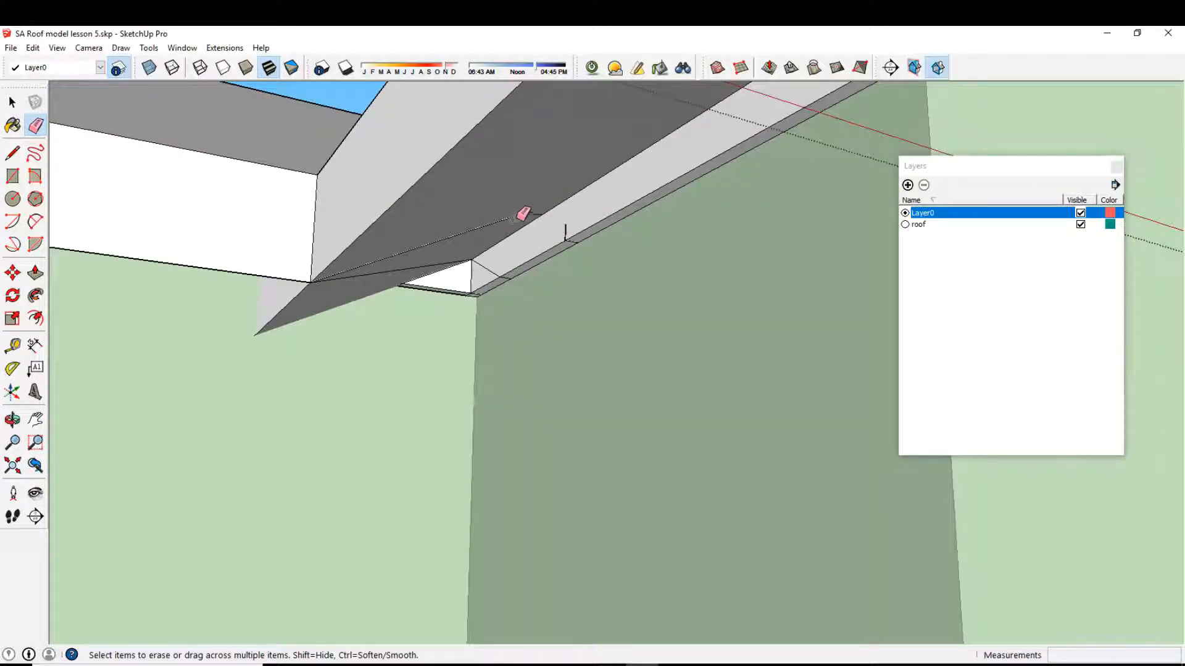
mouse_move(529, 216)
middle_down()
mouse_move(463, 267)
mouse_move(438, 256)
middle_up()
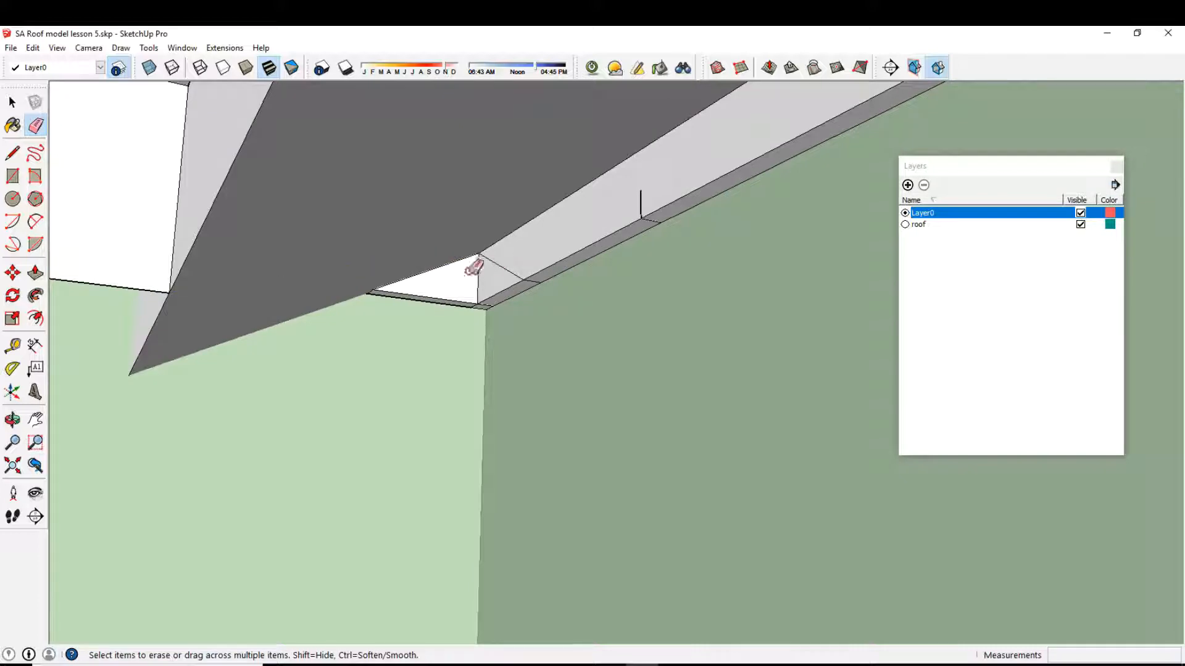
click(450, 304)
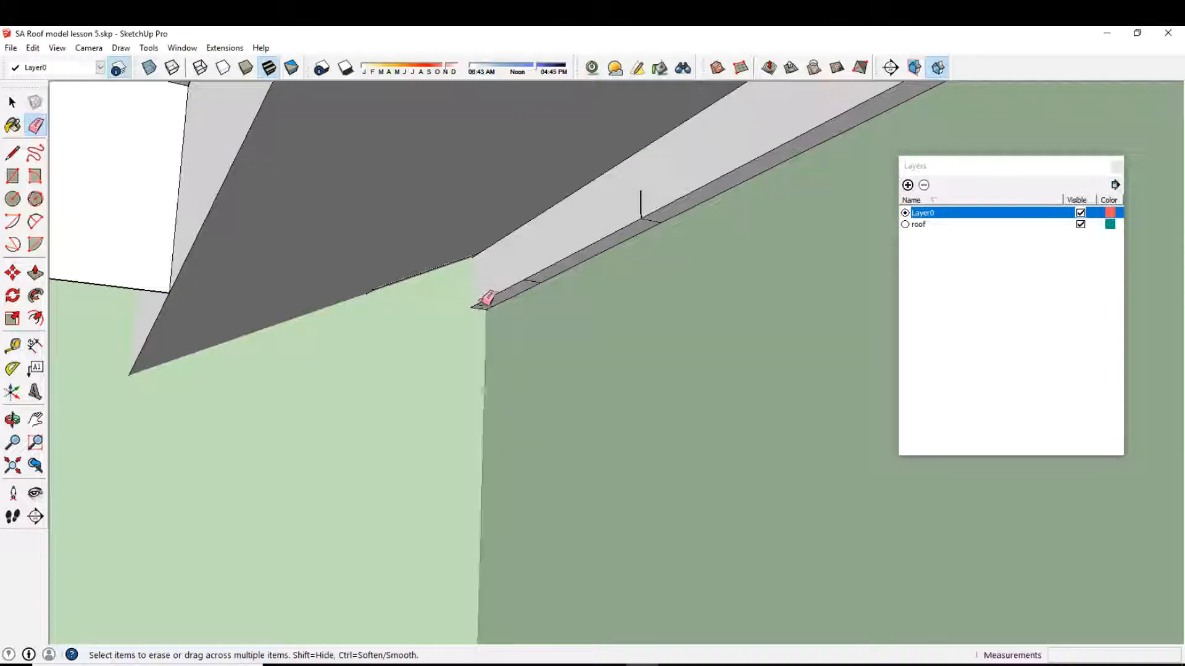
Erase the stray edges crossing the trim strip beside that wall corner
scroll(487, 298, up, 2)
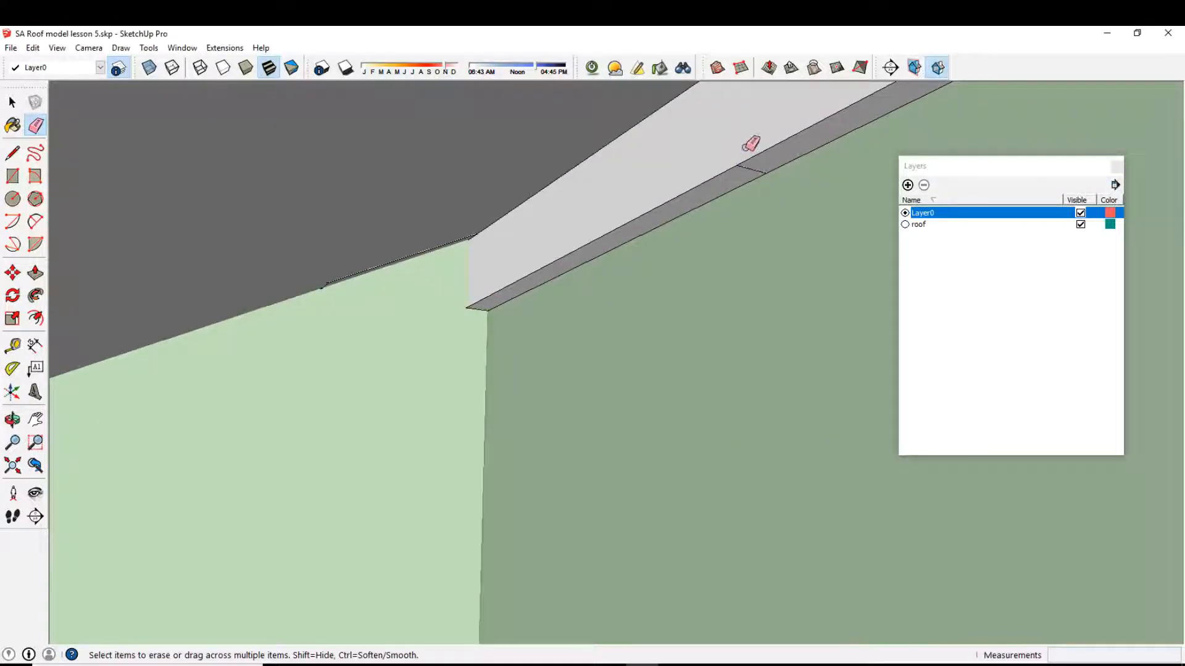
scroll(682, 246, down, 2)
scroll(733, 198, up, 2)
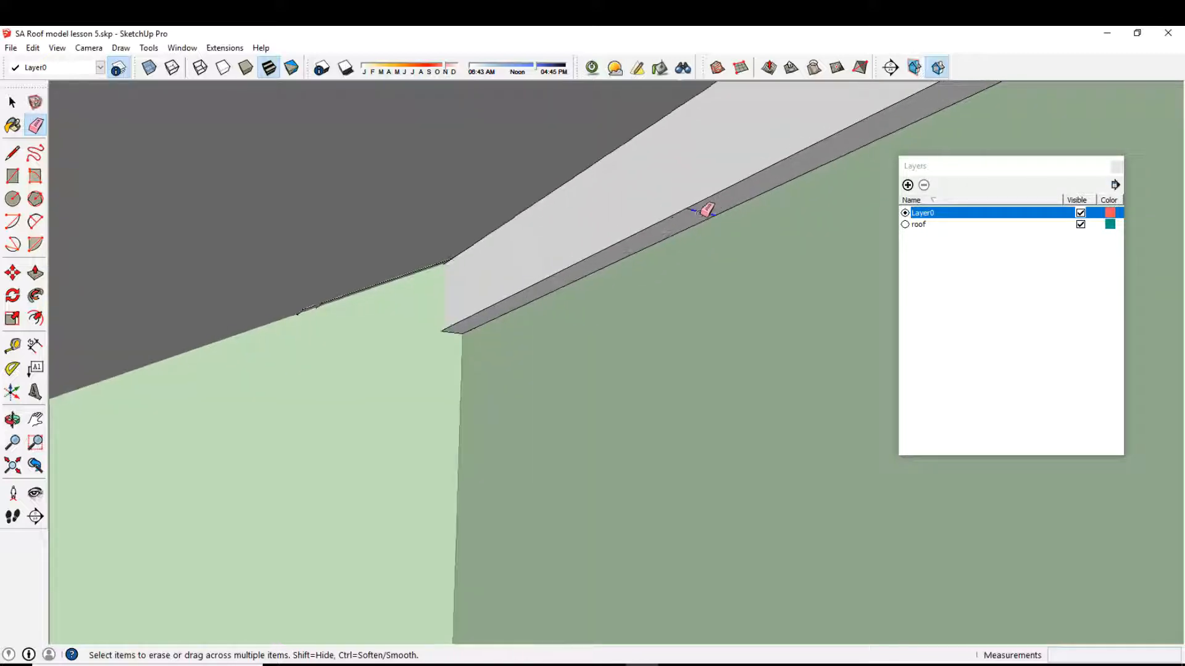
scroll(624, 207, down, 2)
Erase the leftover trim stub under the eave of the other gable slope
scroll(624, 206, down, 6)
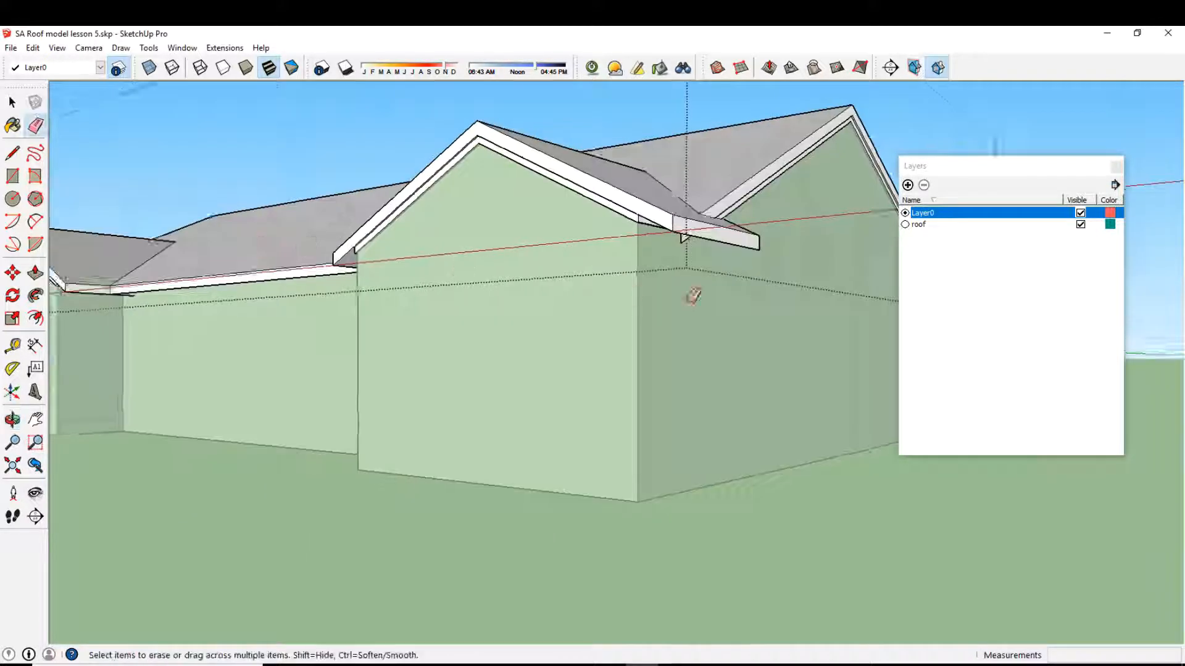
scroll(450, 204, up, 5)
middle_drag(455, 233, 411, 364)
scroll(414, 327, up, 2)
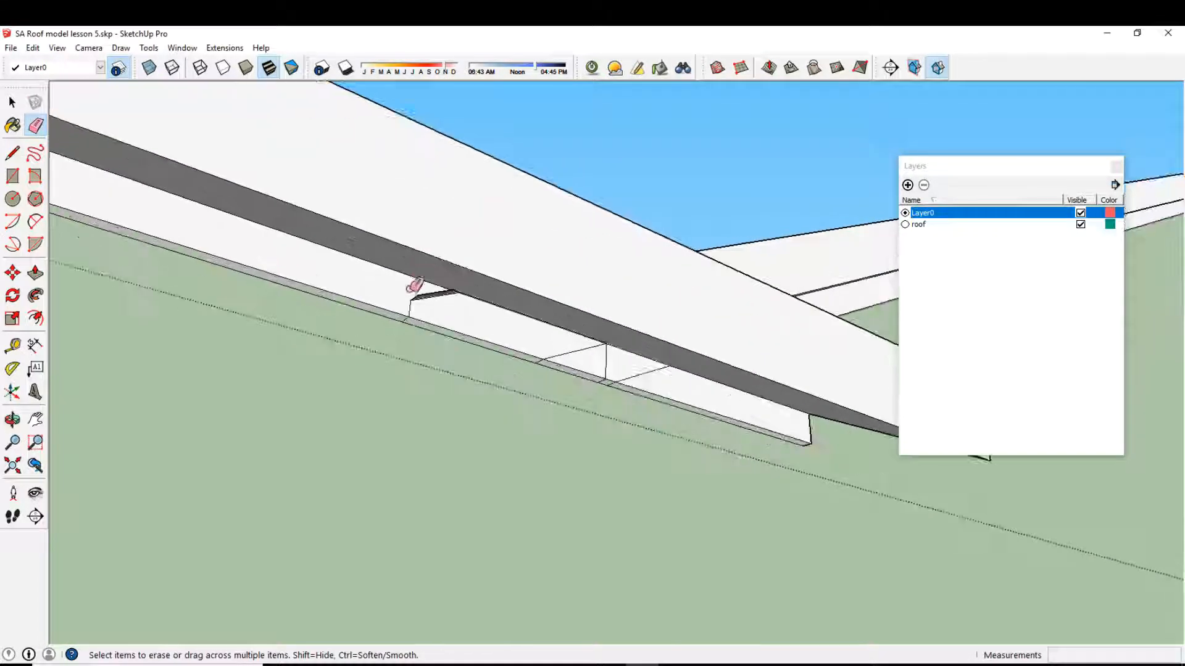
scroll(418, 315, up, 1)
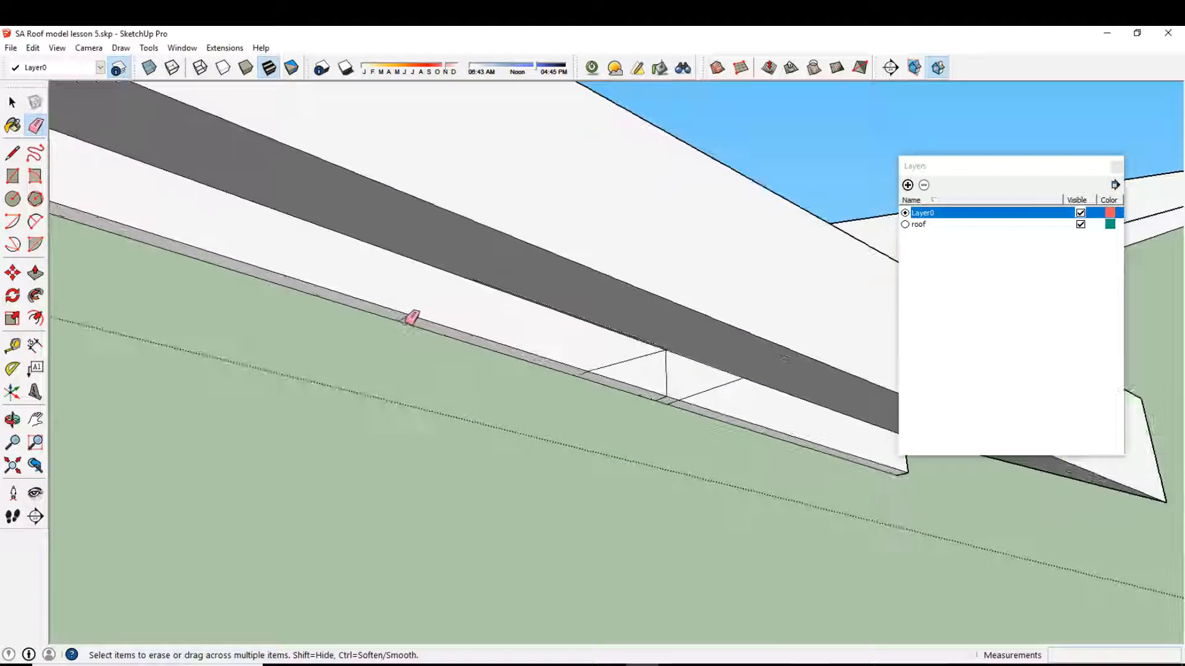
Erase the diagonal and vertical seam lines across that lower trim, undoing the last mistaken erasure
scroll(589, 375, up, 1)
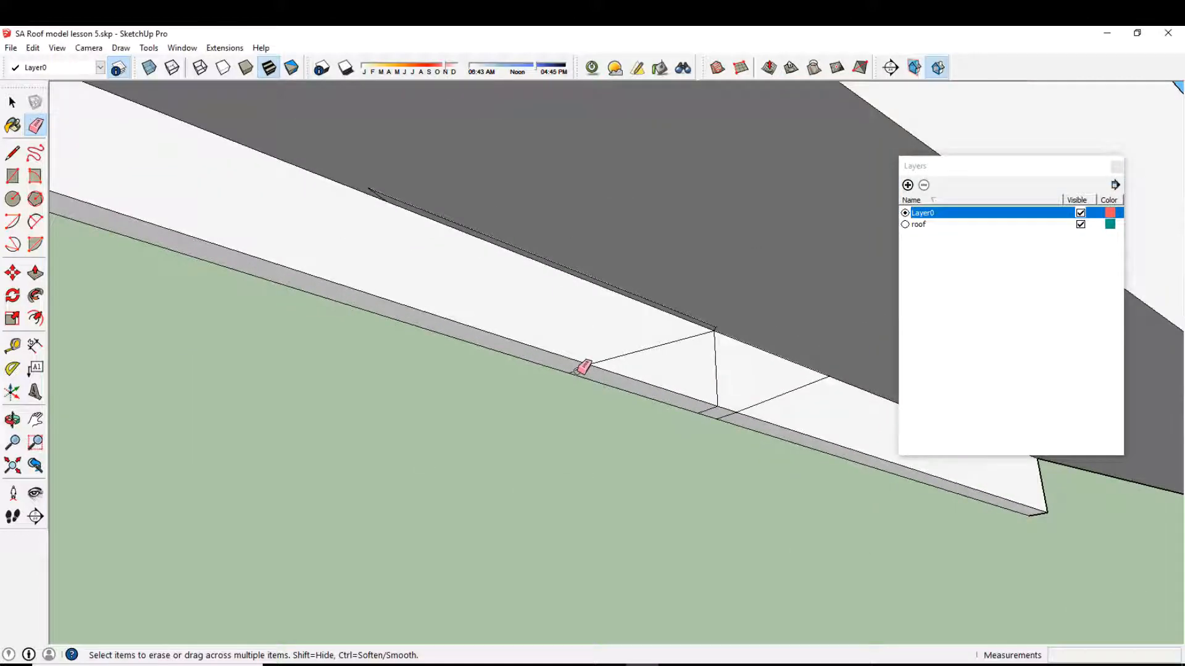
scroll(744, 414, up, 1)
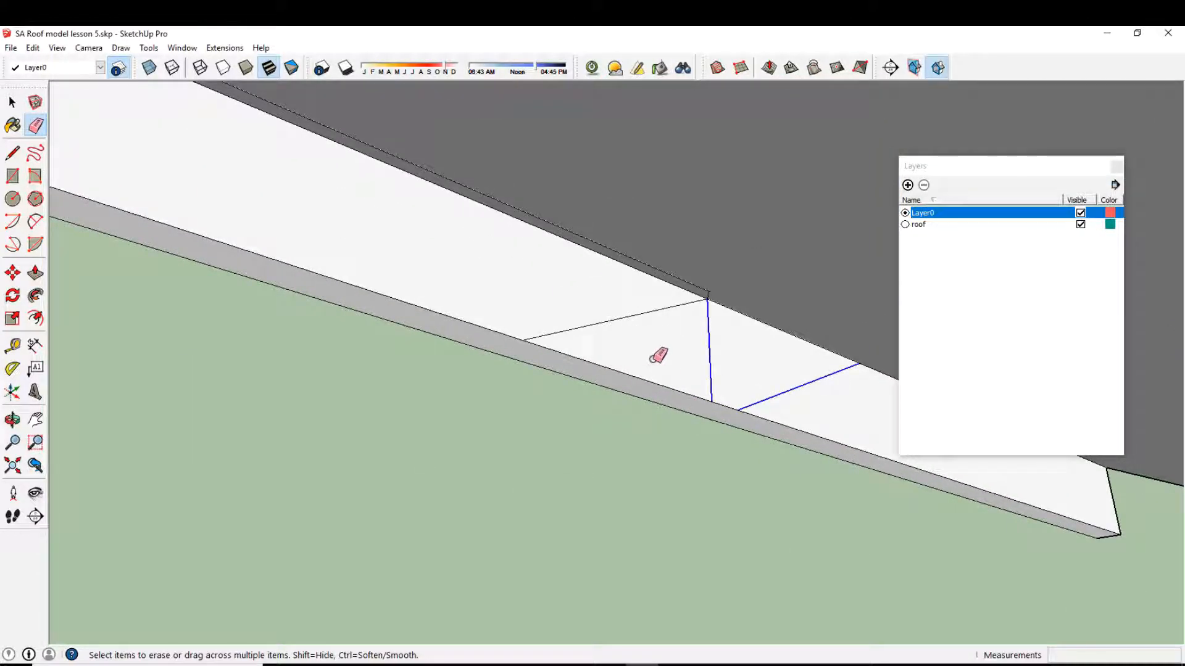
drag(618, 309, 624, 309)
scroll(656, 275, down, 1)
click(656, 275)
key(ctrl+z)
scroll(492, 216, up, 1)
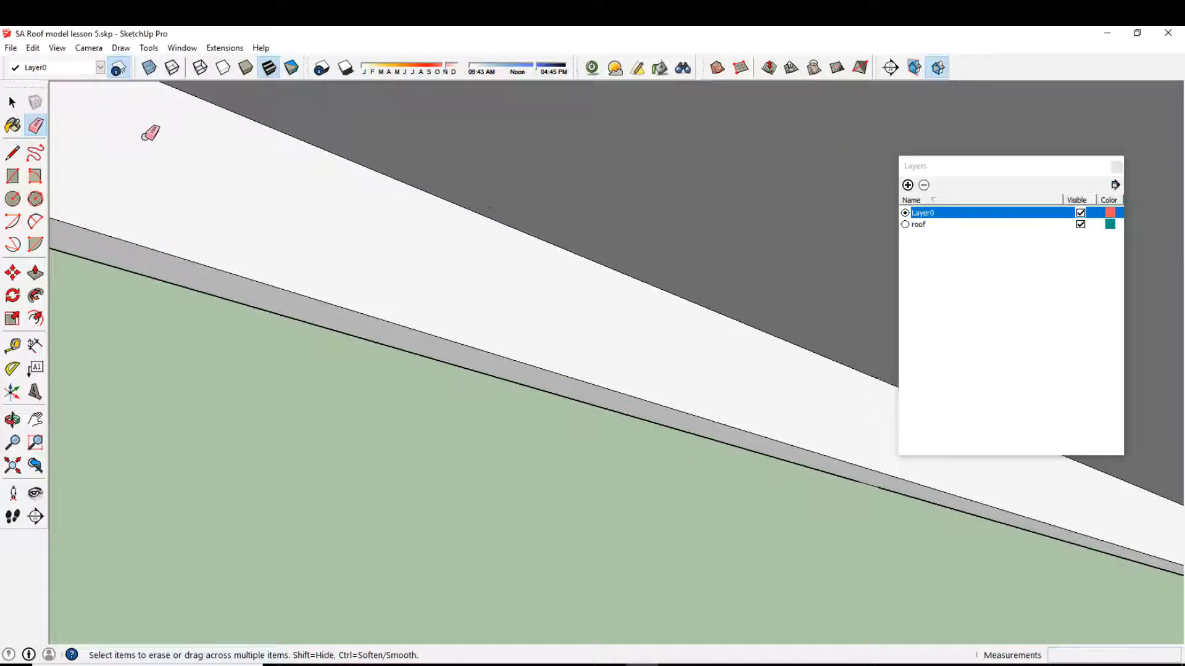
Examine the cleaned-up roof from several sides and compare it with the neighbouring house with the brown roof
click(13, 103)
middle_drag(543, 278, 564, 307)
scroll(597, 267, down, 3)
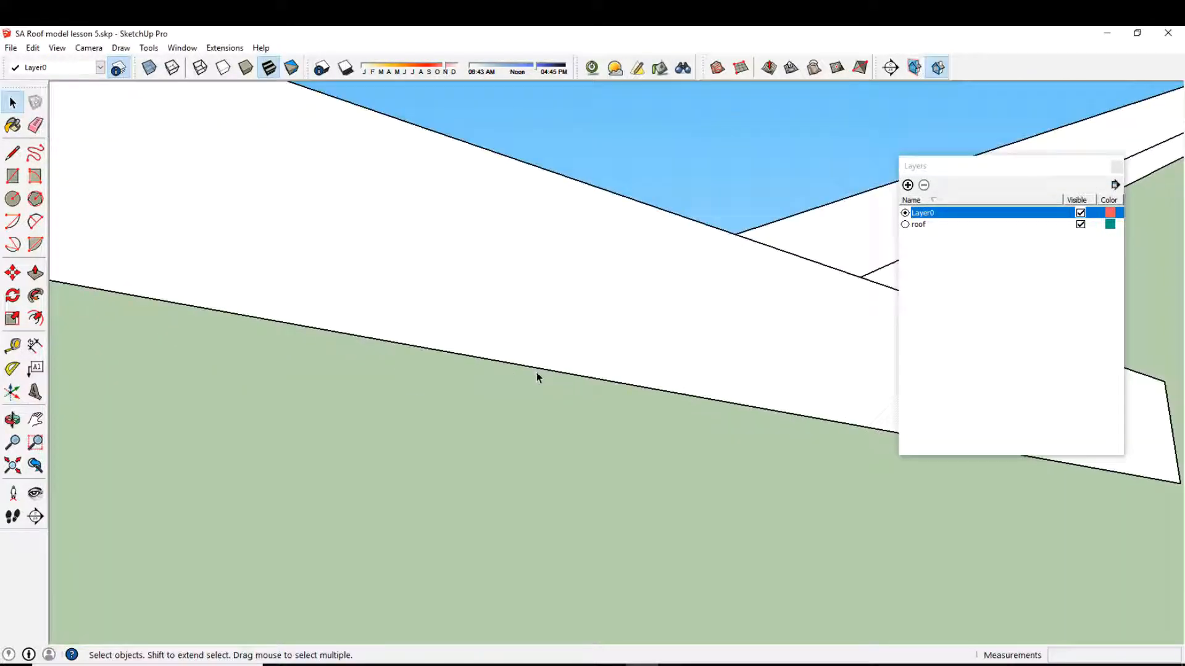
scroll(609, 370, down, 4)
middle_drag(609, 370, 648, 462)
scroll(687, 404, down, 3)
middle_drag(687, 404, 610, 400)
scroll(753, 420, down, 2)
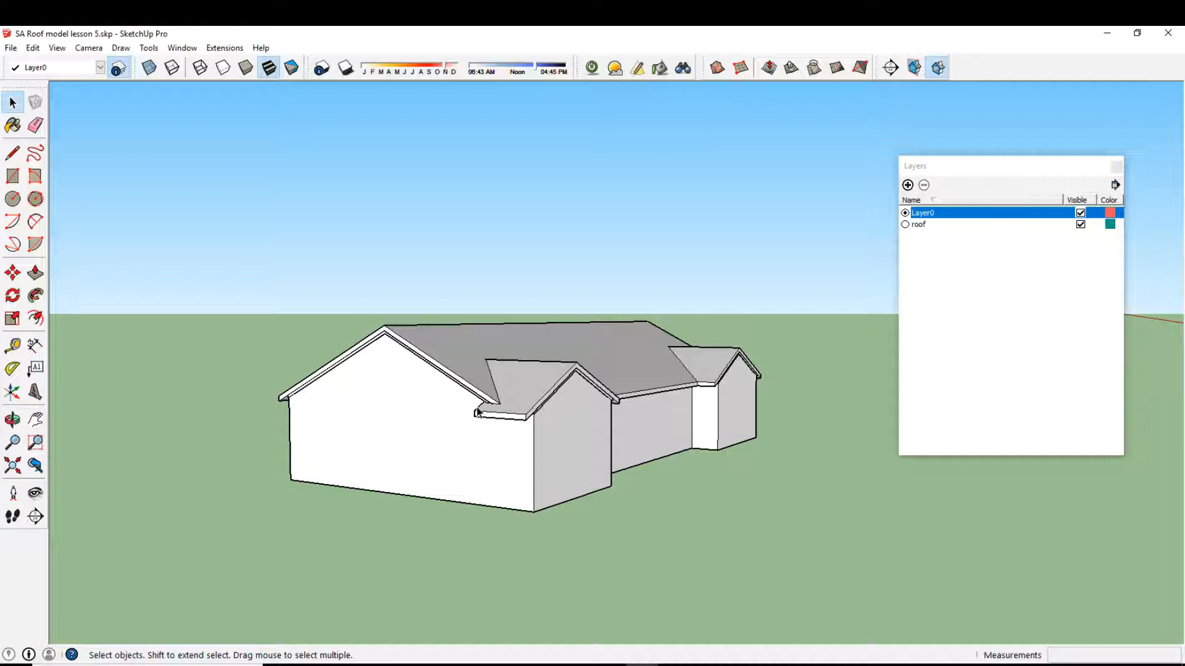
middle_drag(655, 332, 546, 467)
scroll(571, 461, down, 3)
middle_drag(693, 479, 664, 455)
scroll(482, 386, up, 1)
scroll(564, 412, down, 2)
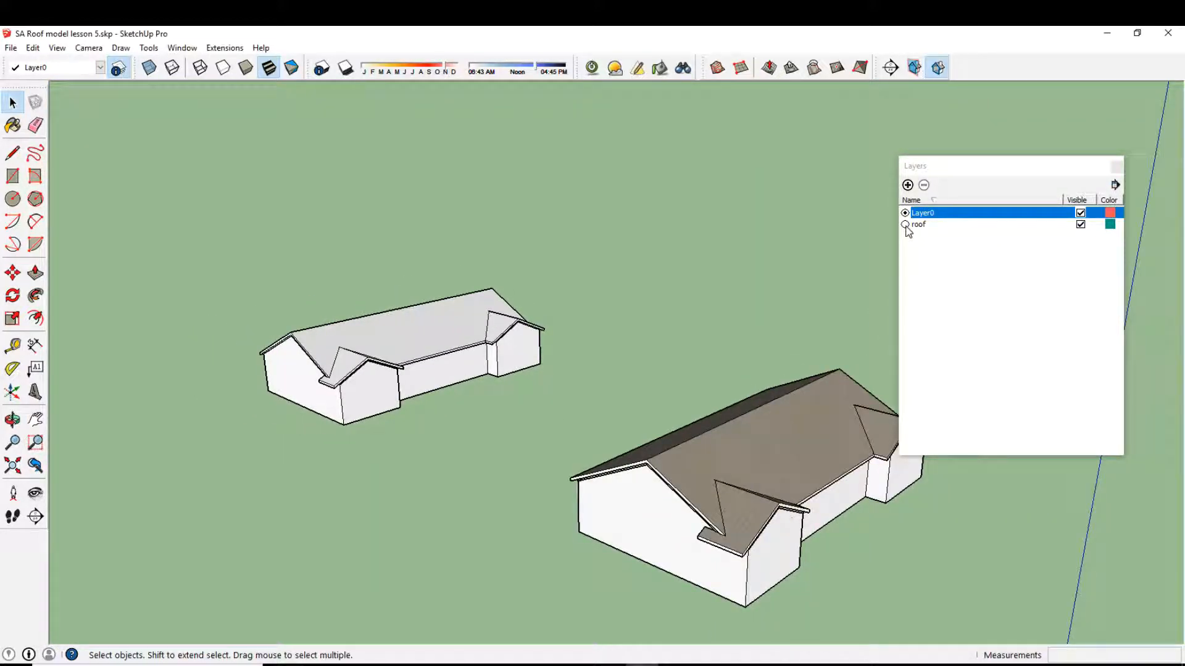
Open the roof group, select its connected geometry, make the roof layer active and leave the group
scroll(384, 361, up, 1)
click(397, 349)
double_click(397, 347)
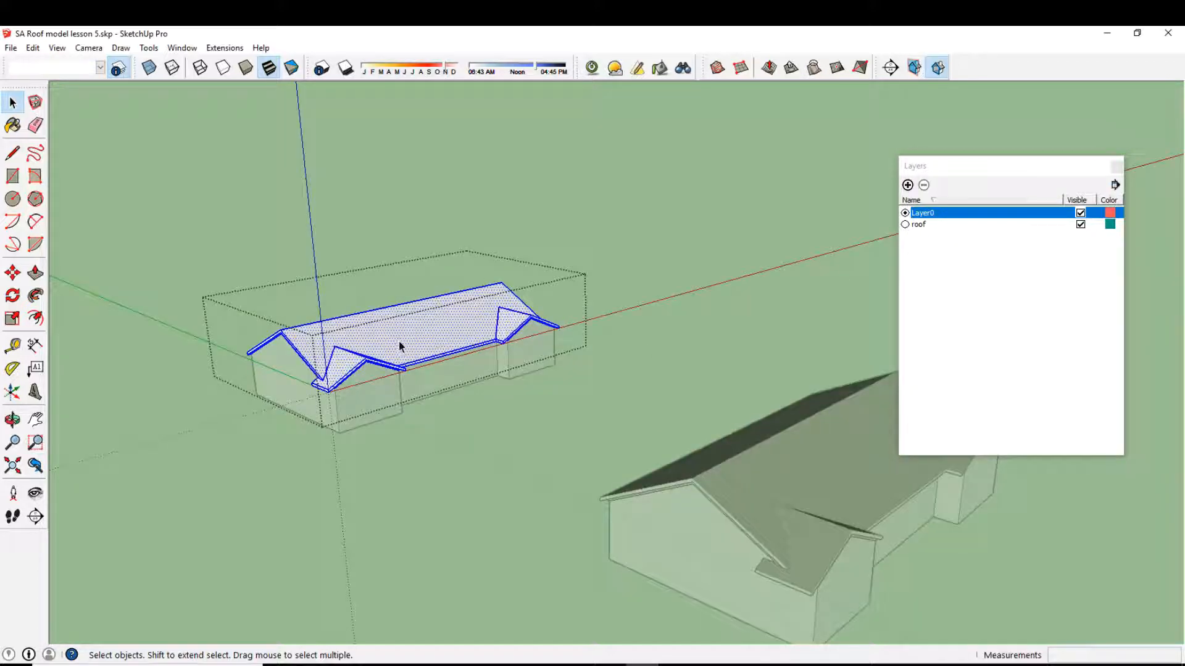
click(905, 224)
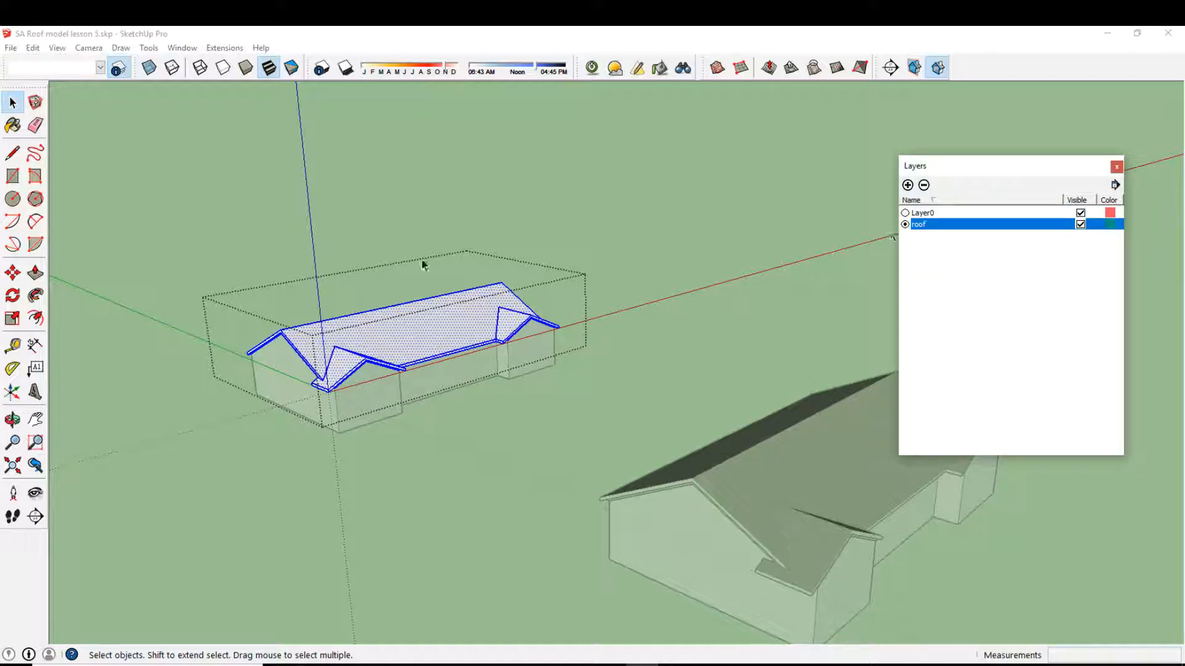
middle_drag(401, 339, 416, 336)
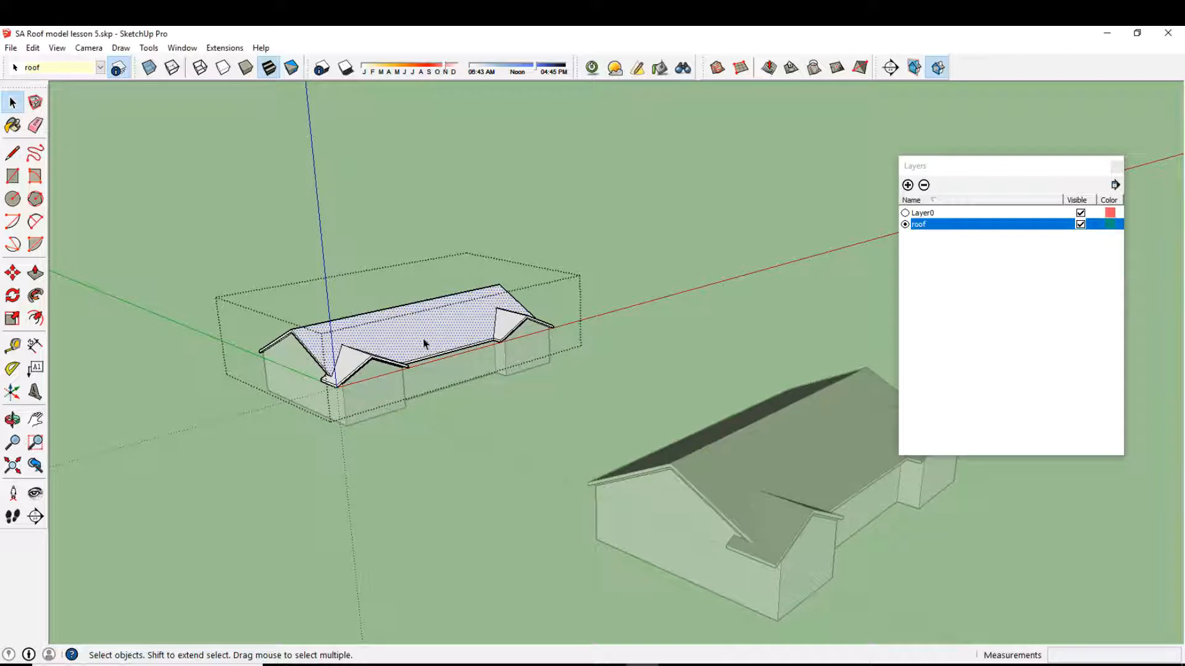
key(Escape)
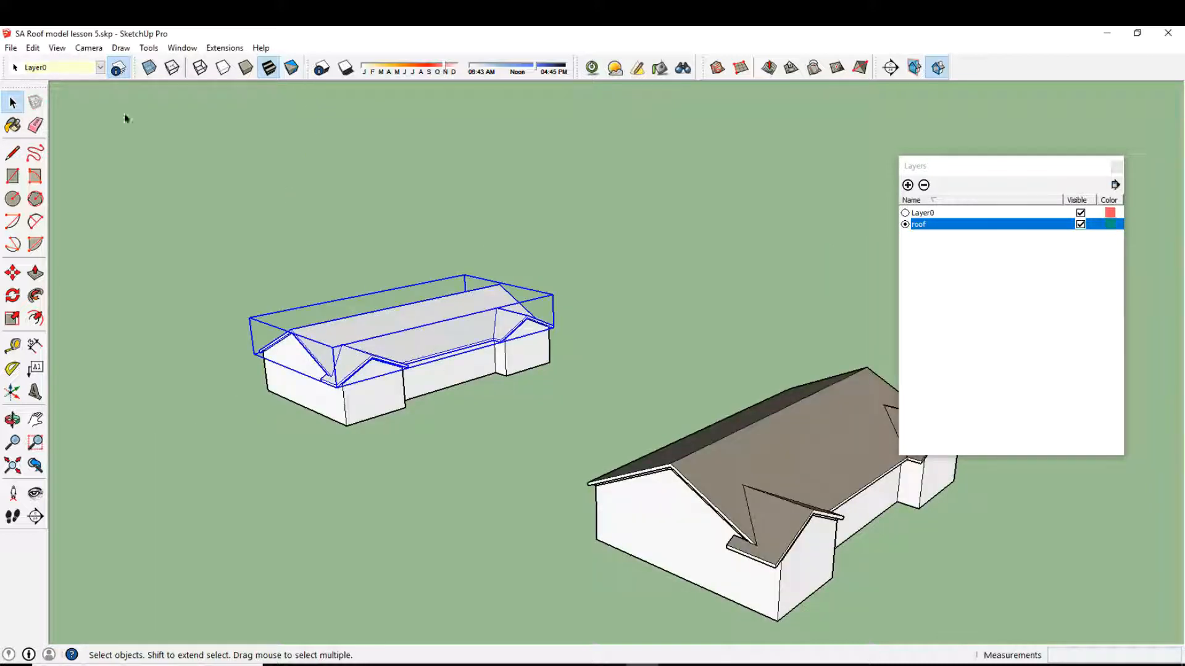
Assign the roof group and all the geometry inside it to the roof layer
click(93, 68)
click(71, 91)
double_click(362, 345)
drag(167, 422, 719, 193)
click(99, 69)
click(43, 91)
click(302, 242)
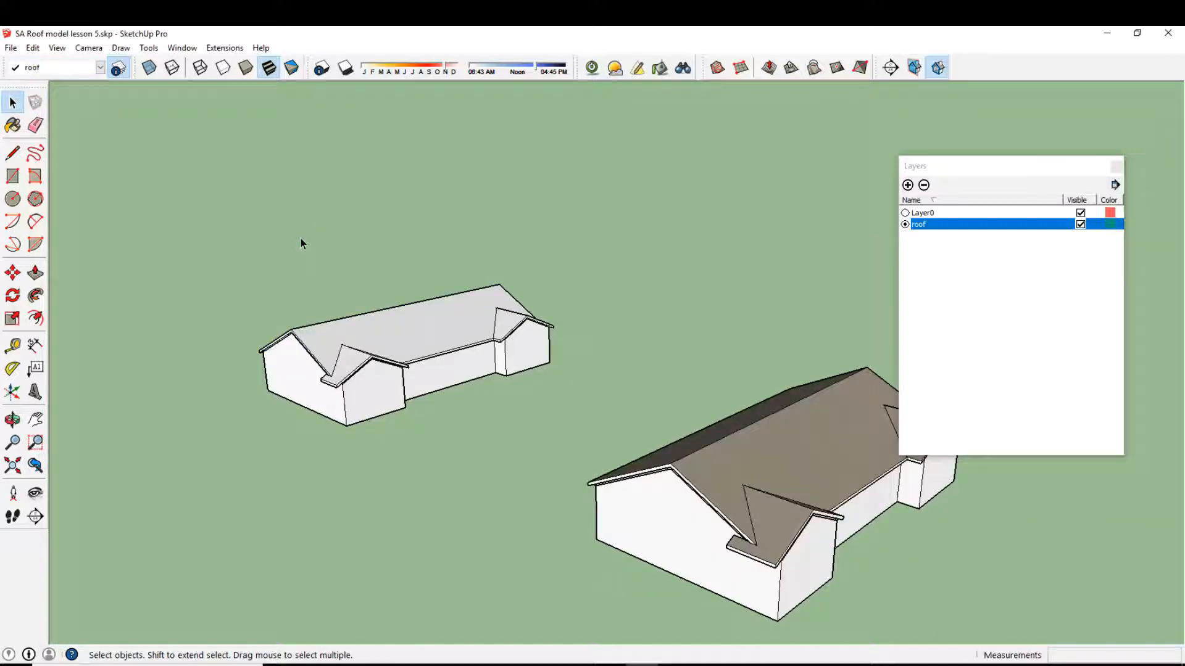
Make Layer0 the active layer, test the roof layer by hiding and showing it, and select the house walls group
click(905, 213)
click(1081, 224)
click(1080, 224)
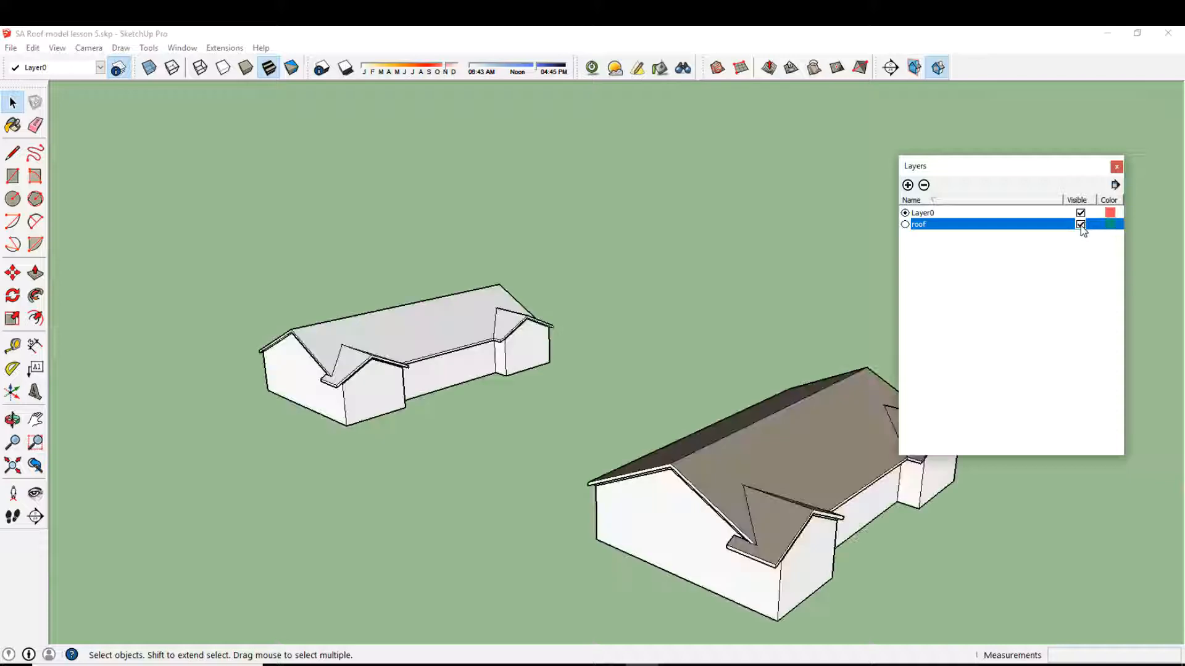
click(1080, 224)
click(1080, 225)
click(442, 387)
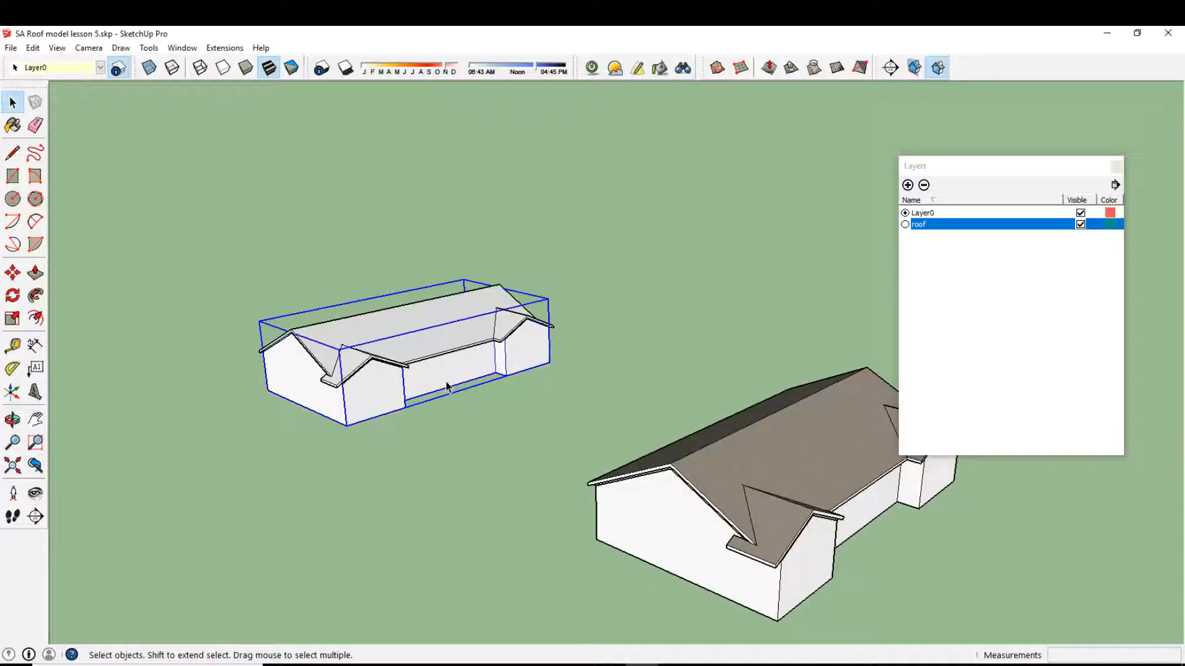
Open the house walls group, assign all of its geometry to Layer0 and leave the group
double_click(446, 387)
click(447, 387)
drag(180, 476, 764, 244)
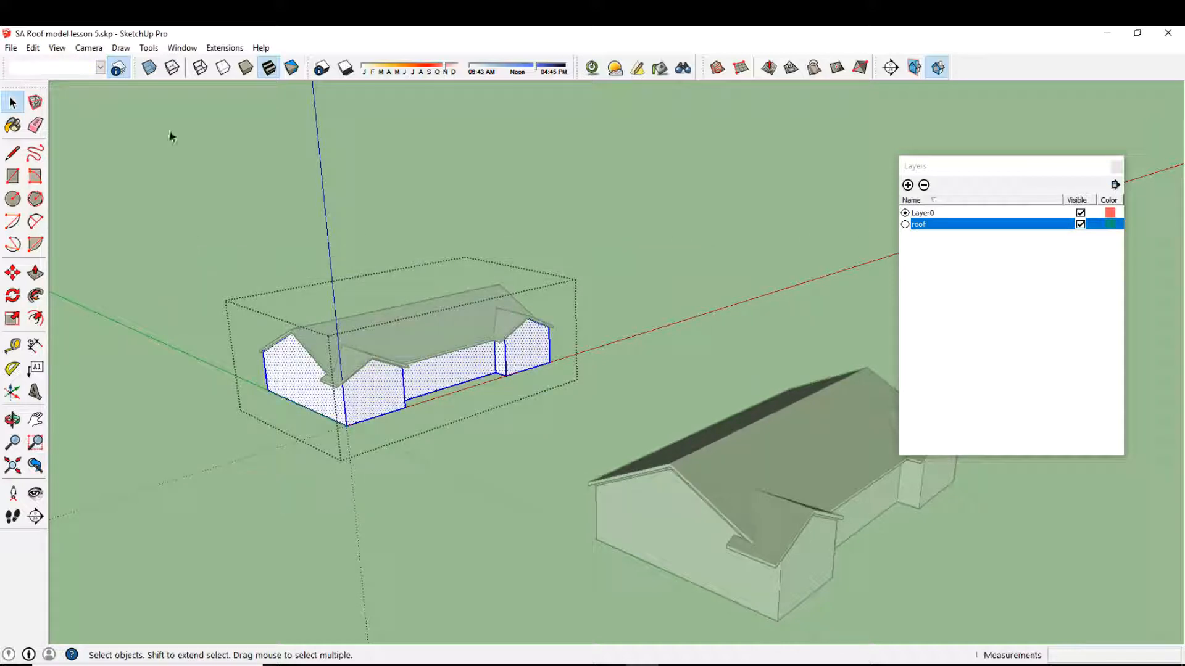
click(100, 67)
click(85, 84)
click(321, 206)
Open the roof group, bring up the standing seam roofing material for painting, and select the outer slope of the near front gable
click(457, 356)
scroll(460, 354, up, 5)
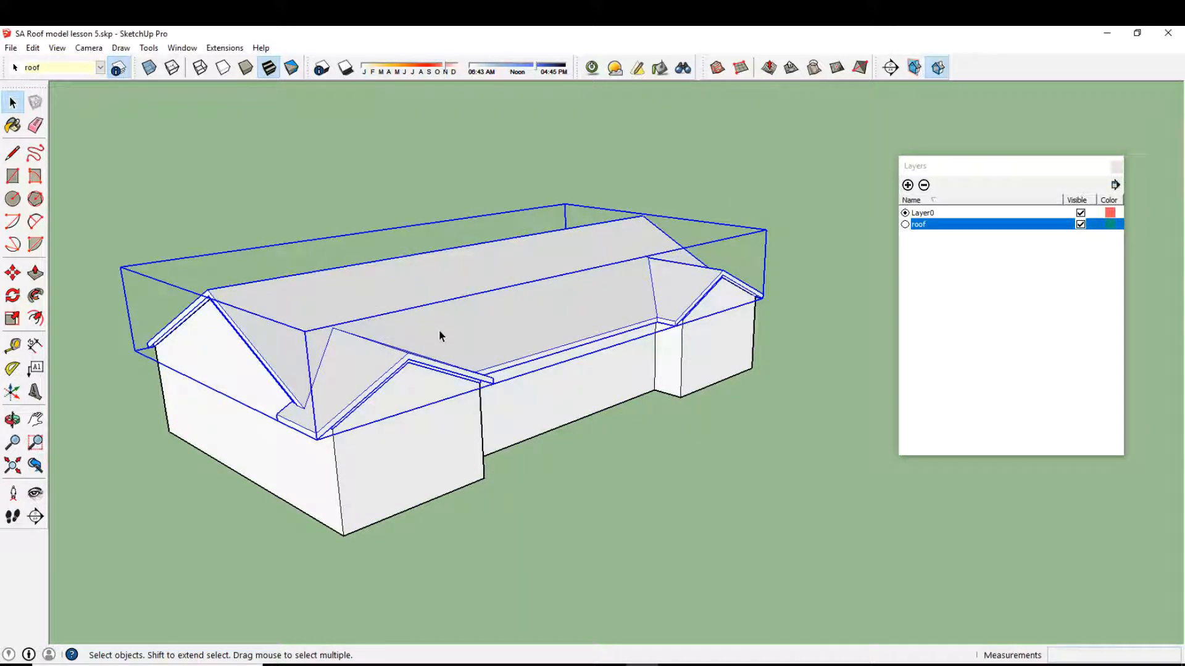
scroll(431, 301, down, 3)
shift+middle_drag(546, 352, 619, 360)
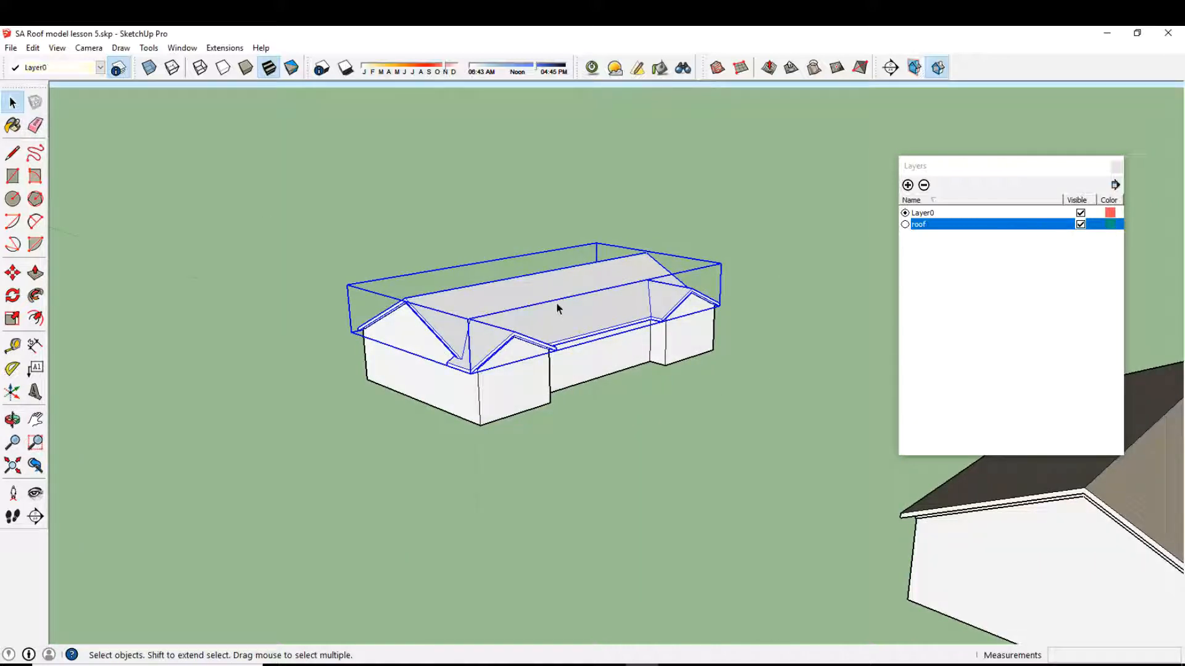
triple_click(557, 309)
click(12, 125)
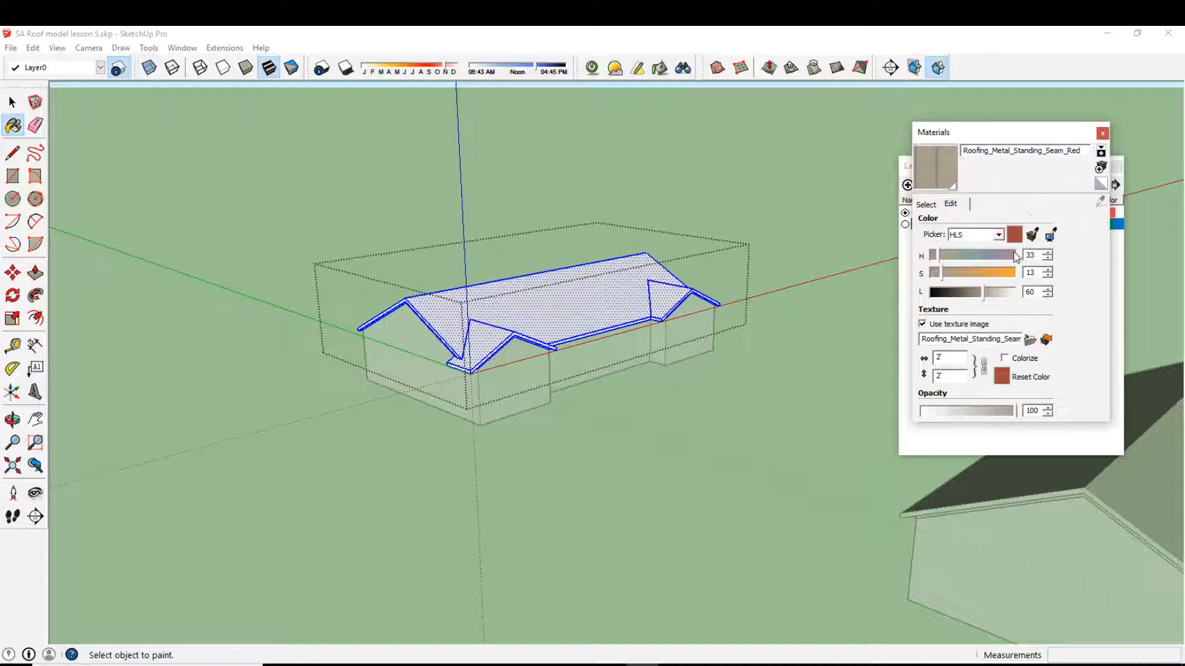
middle_drag(663, 247, 642, 321)
click(13, 100)
middle_drag(480, 369, 485, 395)
click(506, 363)
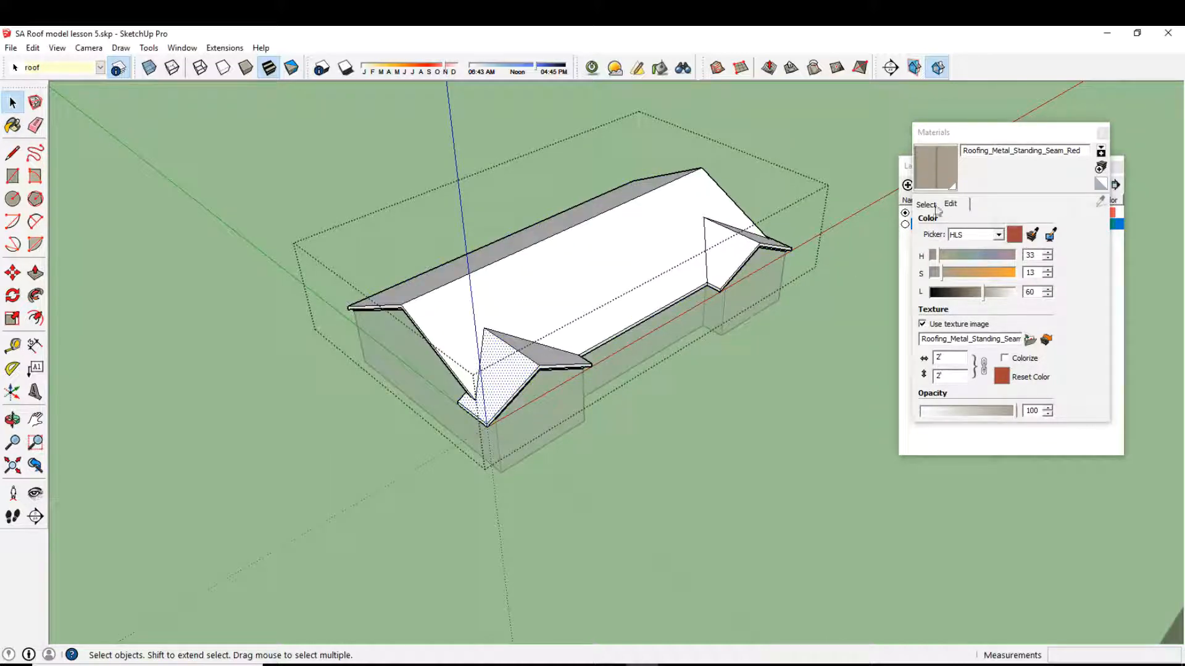
Paint the main roof and front gable slopes with the Roofing_Metal_Standing_Seam_Red material and leave the roof group
click(916, 174)
click(507, 364)
click(544, 354)
click(541, 318)
middle_drag(574, 325, 537, 234)
click(536, 235)
click(751, 246)
click(781, 239)
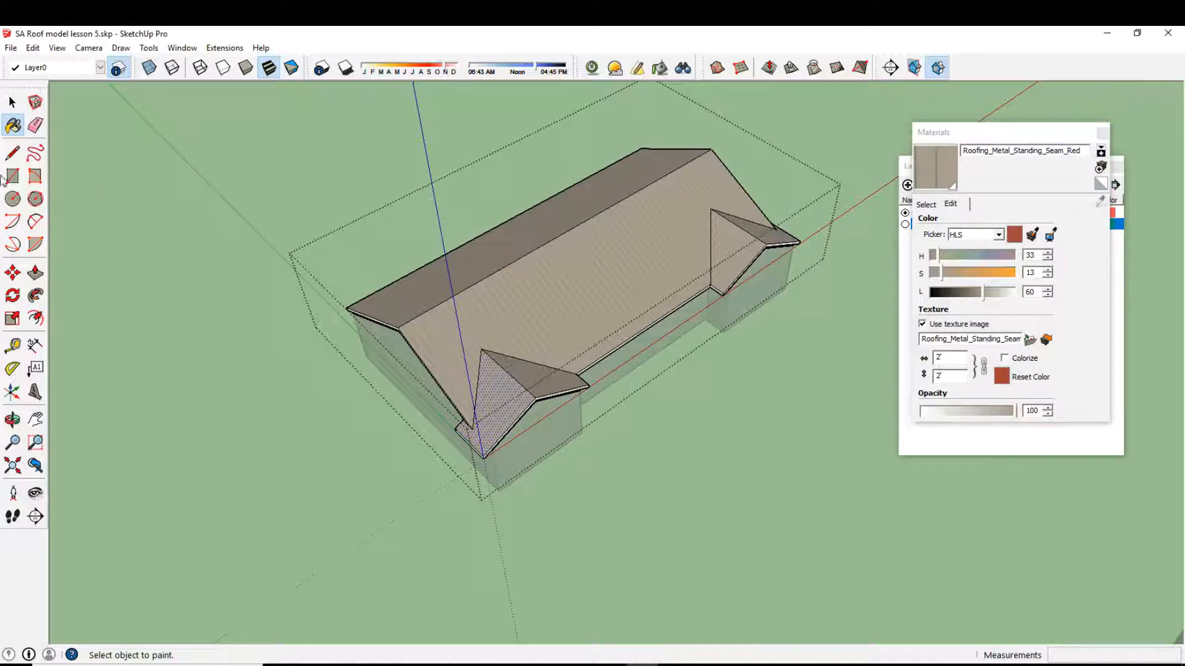
click(13, 102)
key(Escape)
Examine the painted roof from the front and the corner, and look closely at the seam pattern along the front eave
middle_drag(608, 300, 343, 209)
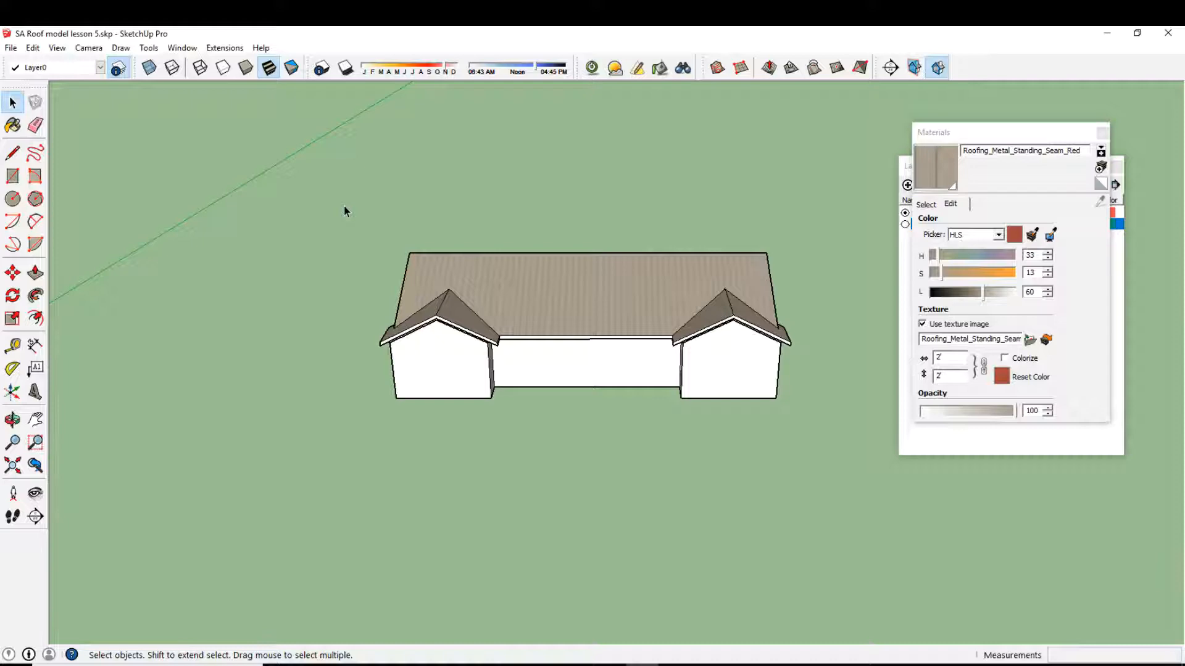
scroll(314, 242, up, 2)
scroll(537, 360, up, 2)
middle_drag(576, 350, 708, 294)
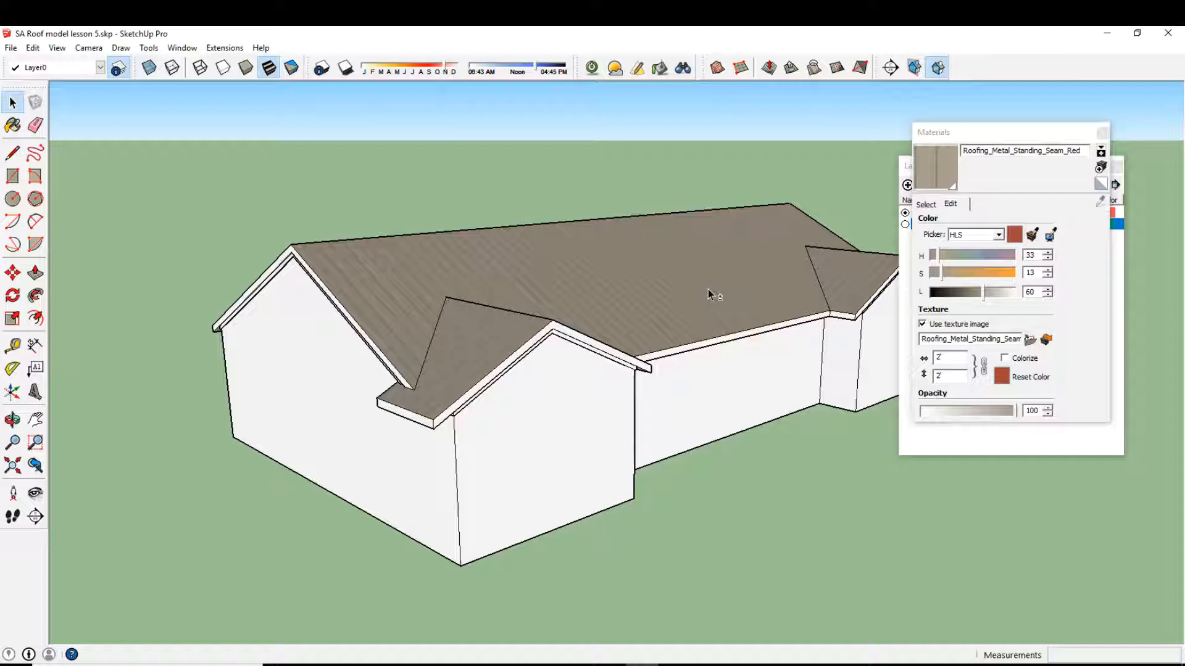
middle_drag(613, 264, 431, 325)
scroll(507, 334, up, 4)
scroll(642, 360, up, 5)
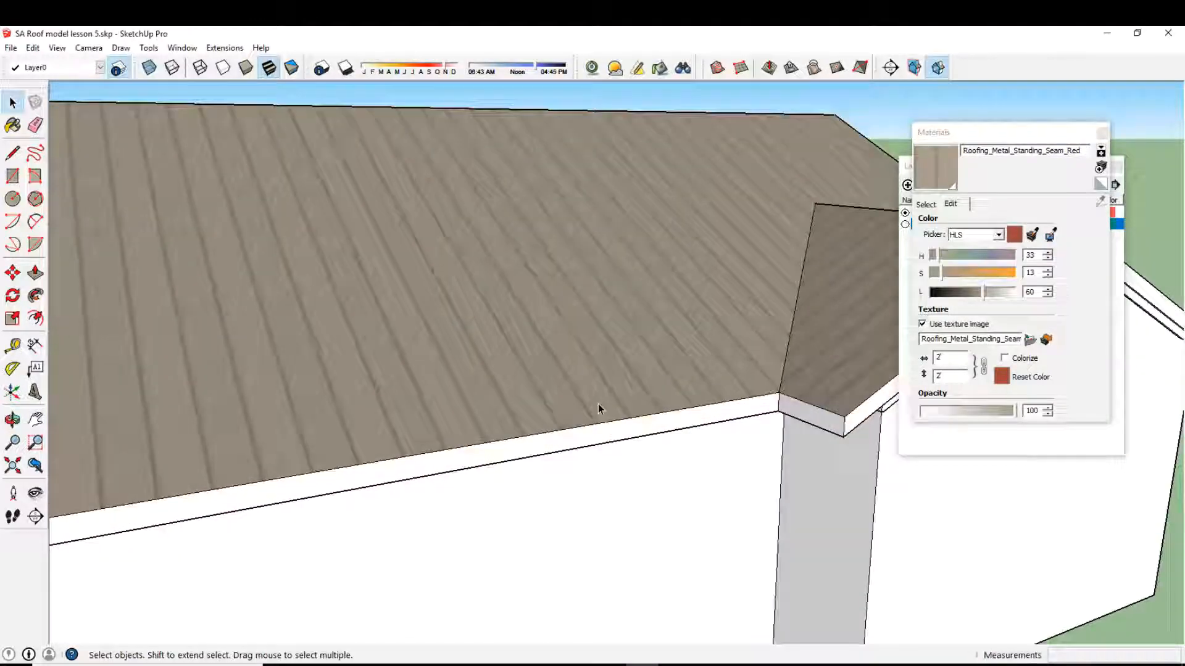
middle_drag(547, 436, 520, 398)
Draw a line along a seam from the front eave up to the ridge and down the other slope to the rear eave
key(l)
scroll(476, 423, up, 3)
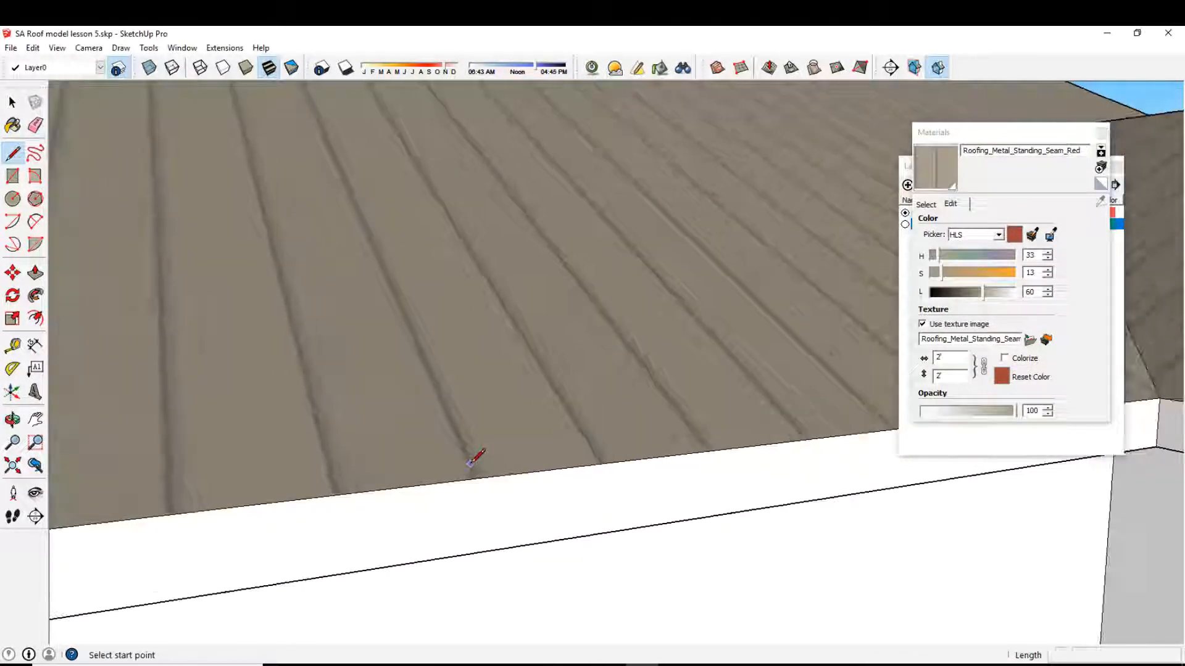
click(475, 478)
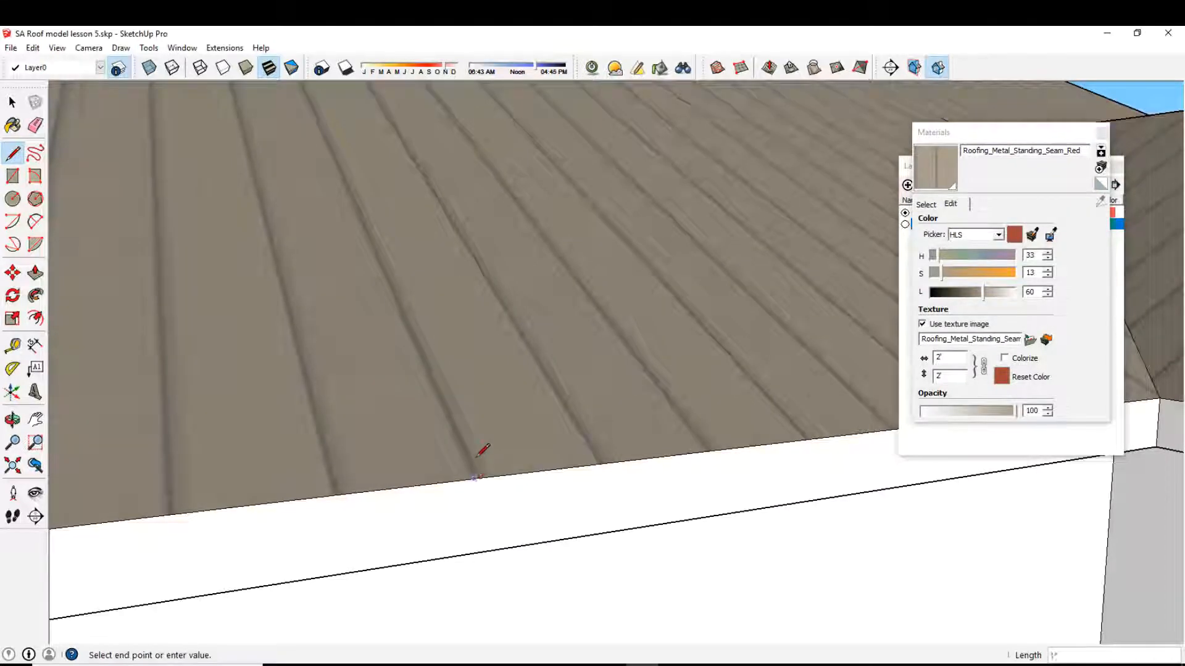
scroll(477, 469, down, 4)
mouse_move(481, 440)
middle_down()
mouse_move(516, 482)
mouse_move(617, 503)
middle_up()
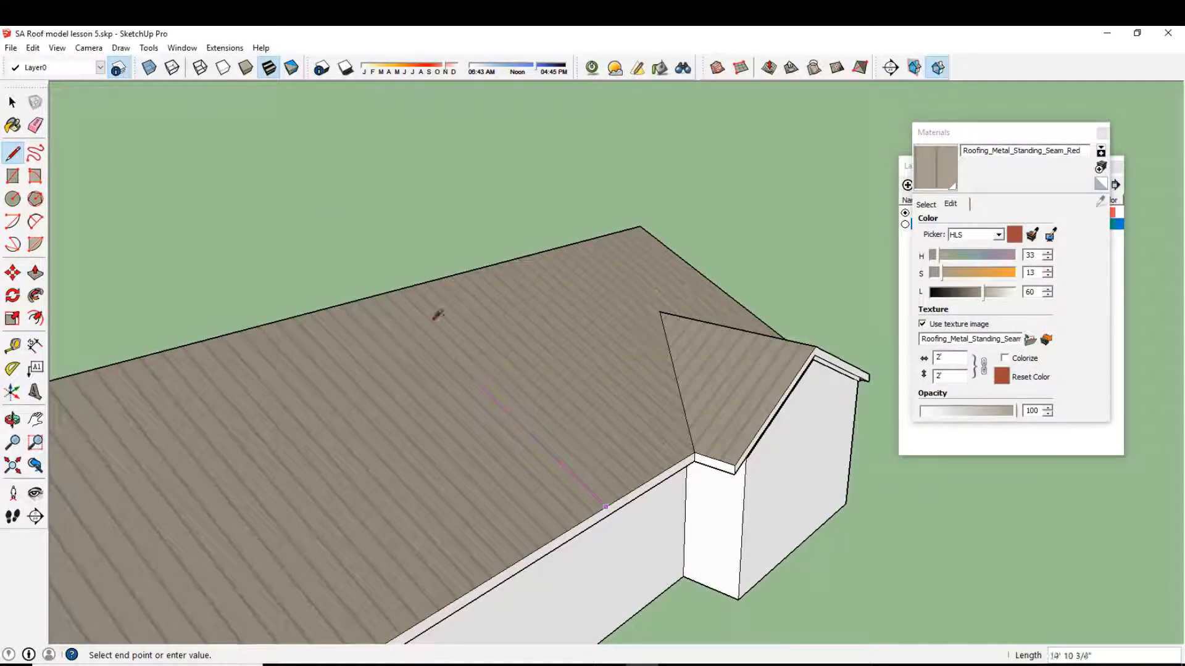
click(395, 287)
middle_drag(524, 407, 629, 462)
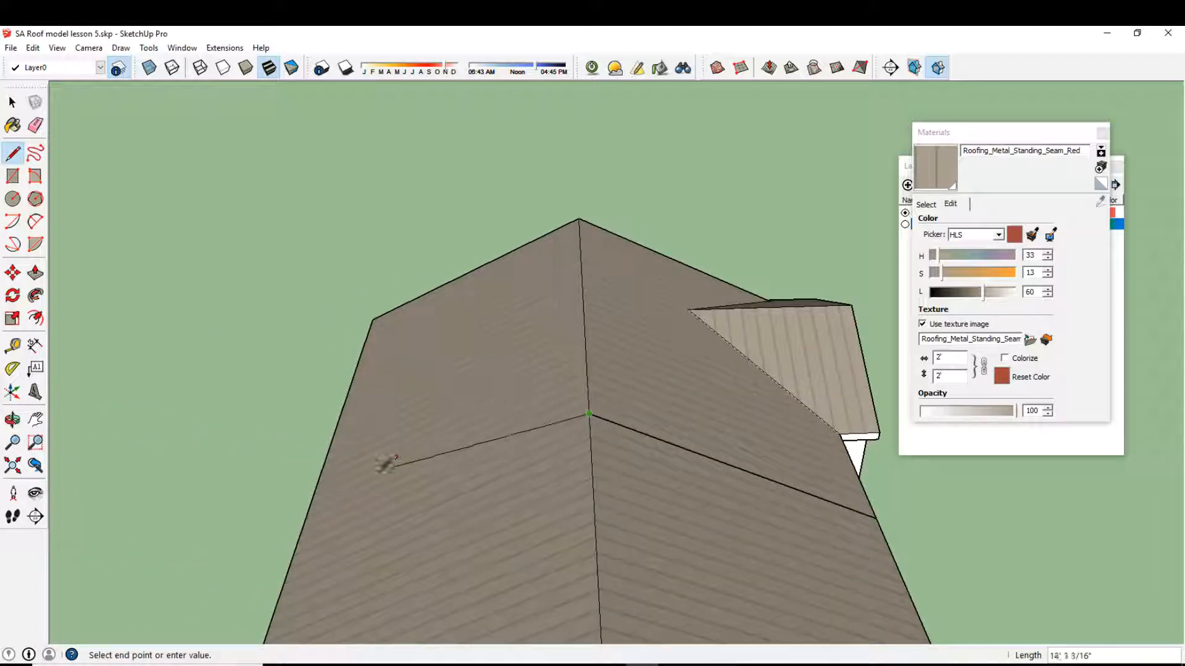
click(303, 534)
middle_drag(515, 451, 510, 502)
scroll(537, 471, up, 6)
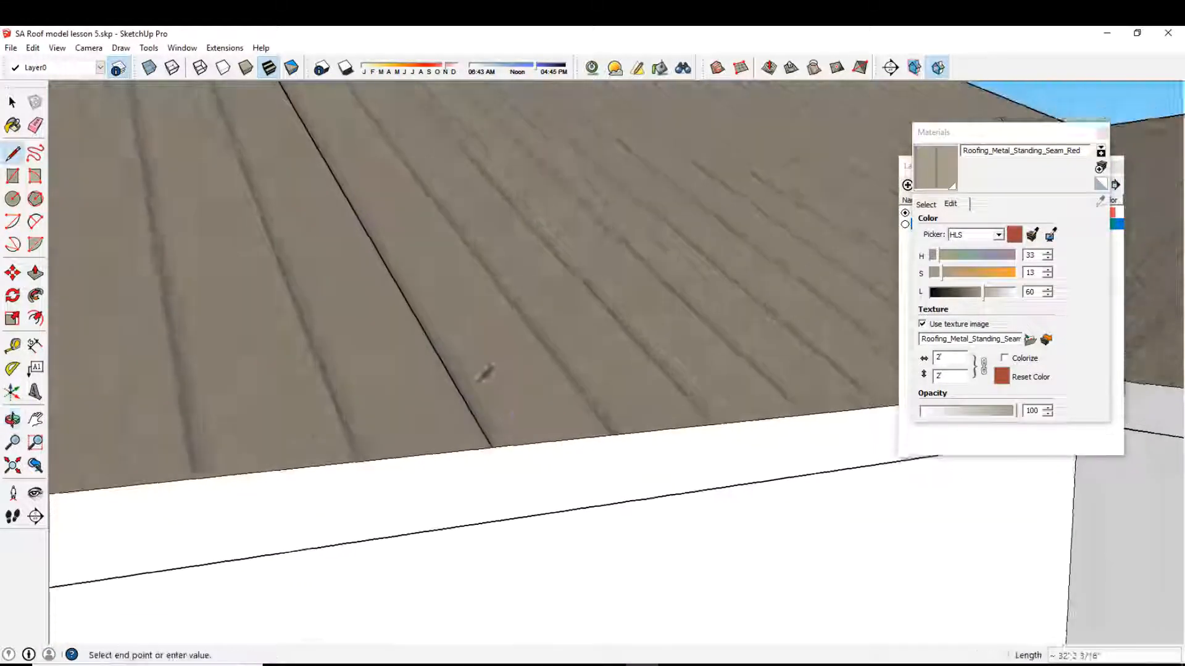
scroll(478, 381, up, 2)
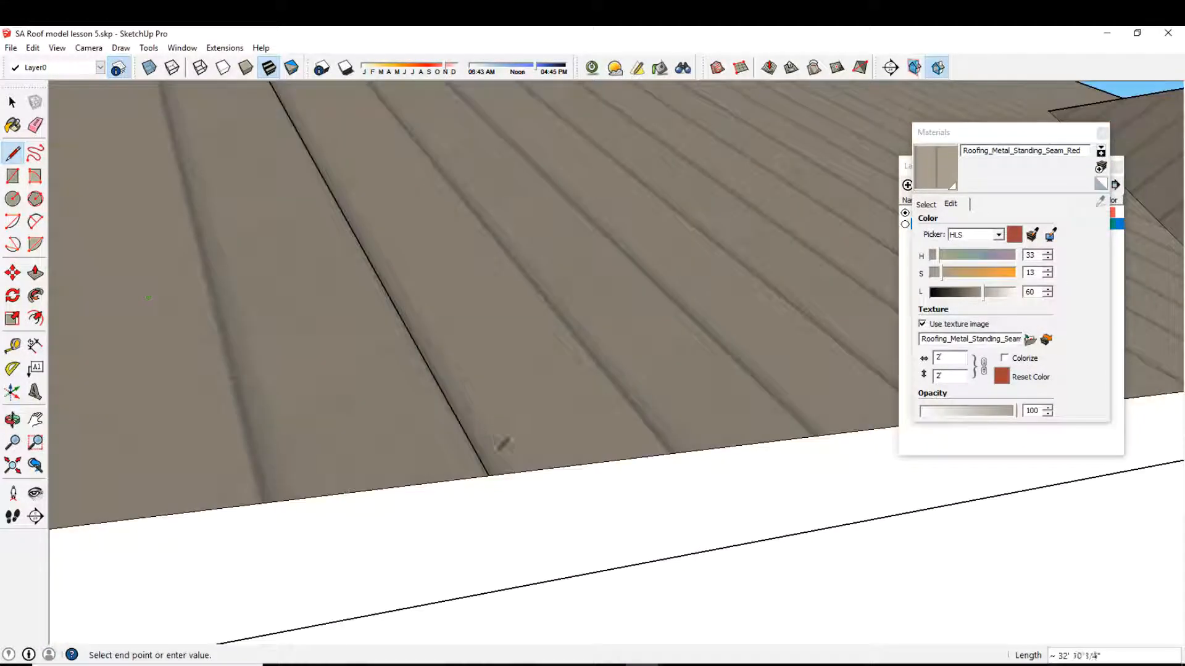
key(Escape)
Draw a small upright rectangular profile 3/4" wide at the front eave end of the seam line
scroll(491, 472, up, 1)
click(488, 475)
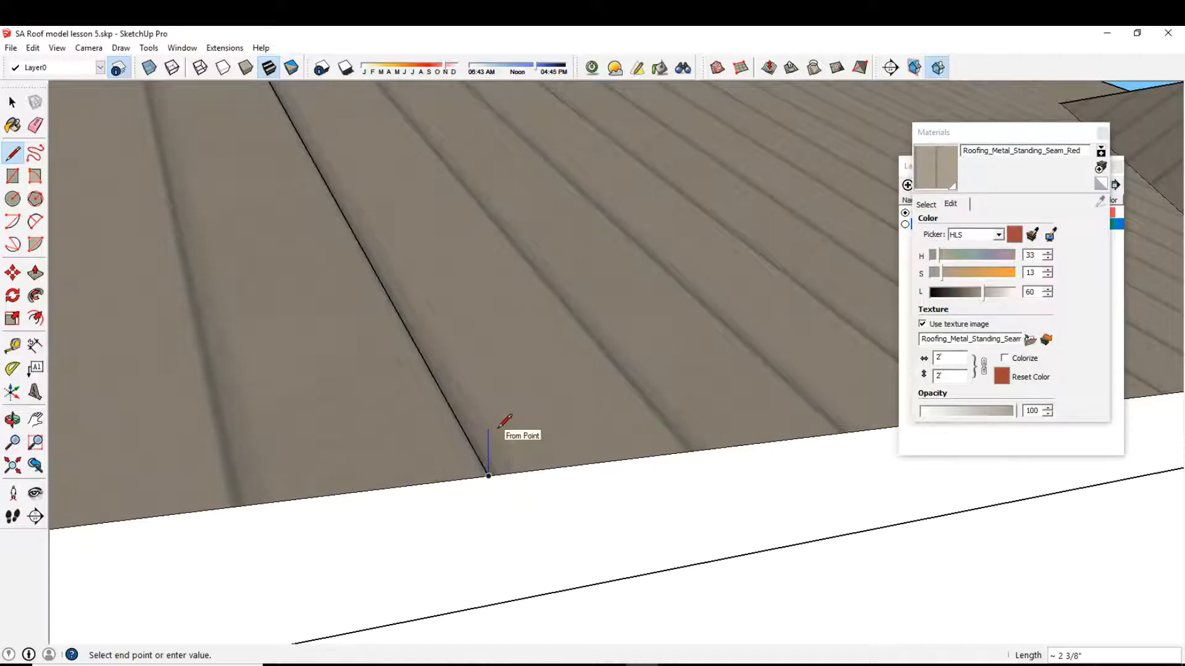
key(Return)
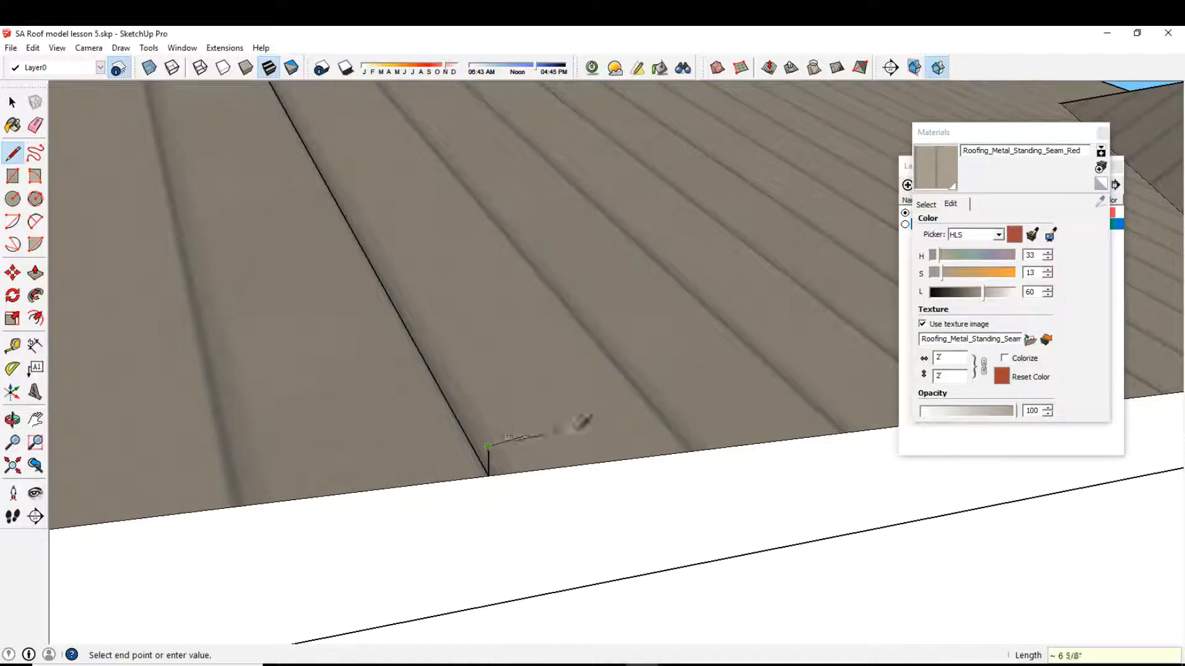
scroll(563, 432, up, 2)
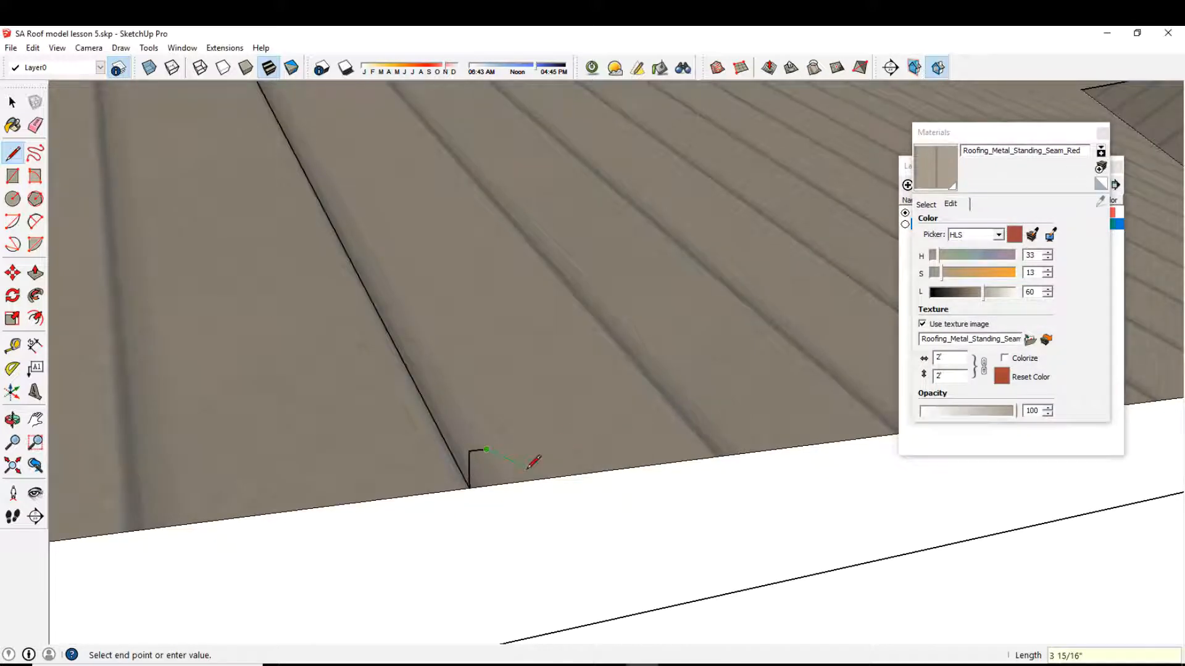
click(488, 485)
click(469, 488)
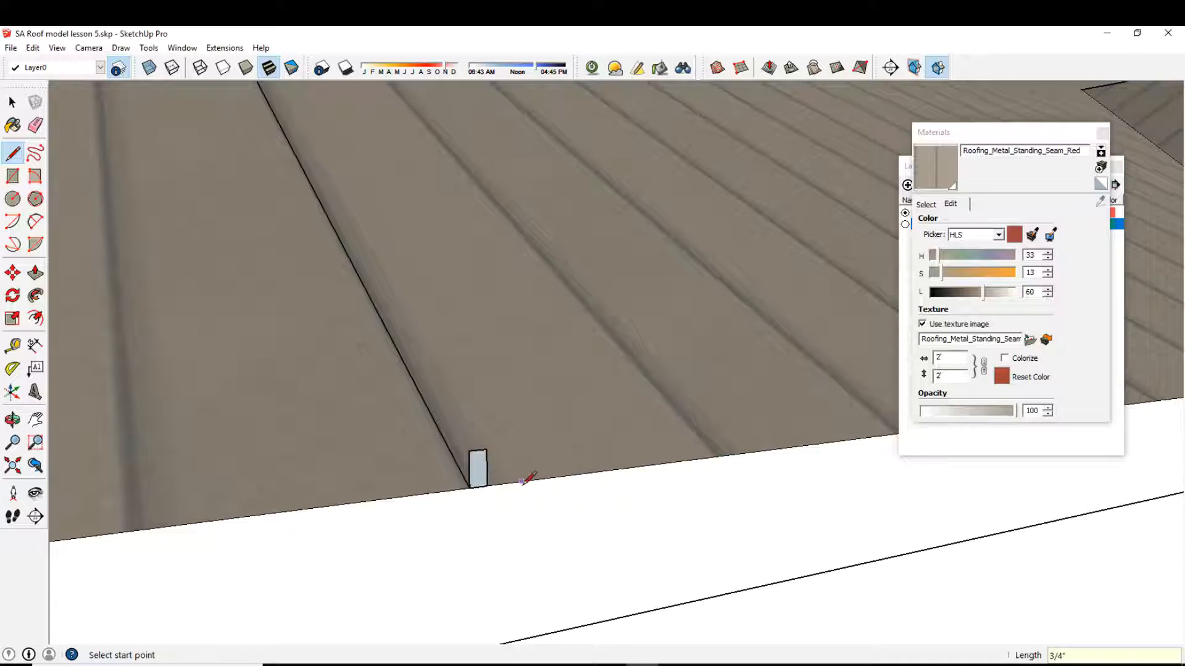
click(57, 47)
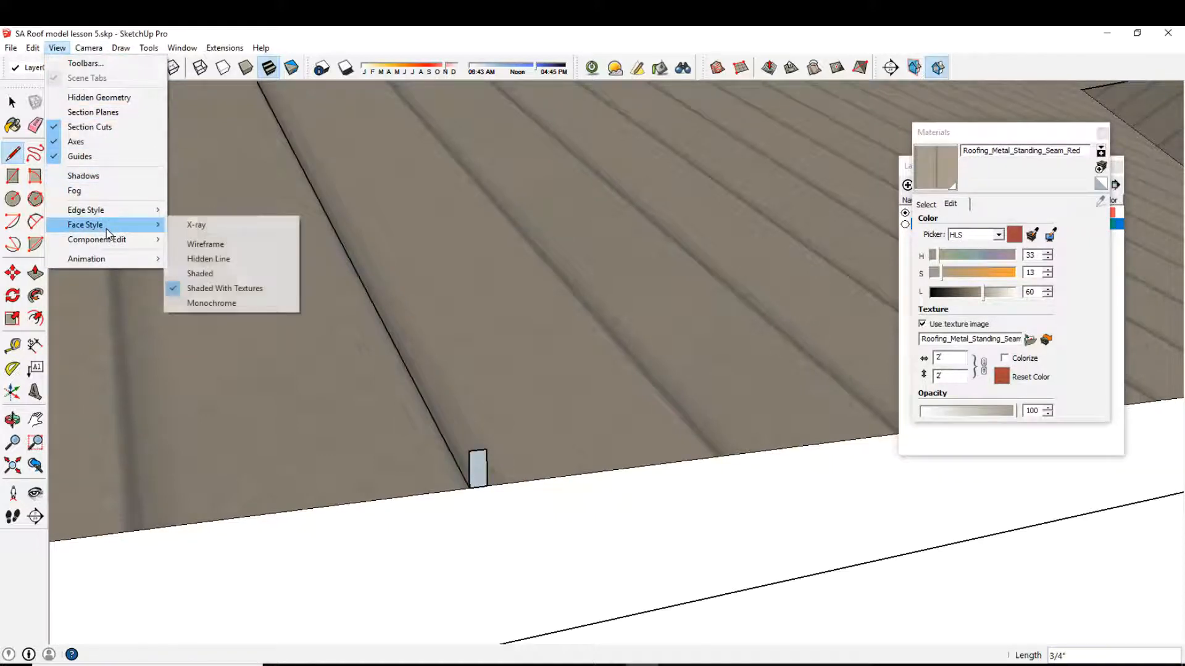
Extrude the small rectangle along the seam line over both roof slopes with Follow Me to form a raised rib
click(12, 102)
scroll(432, 431, up, 1)
scroll(489, 479, down, 2)
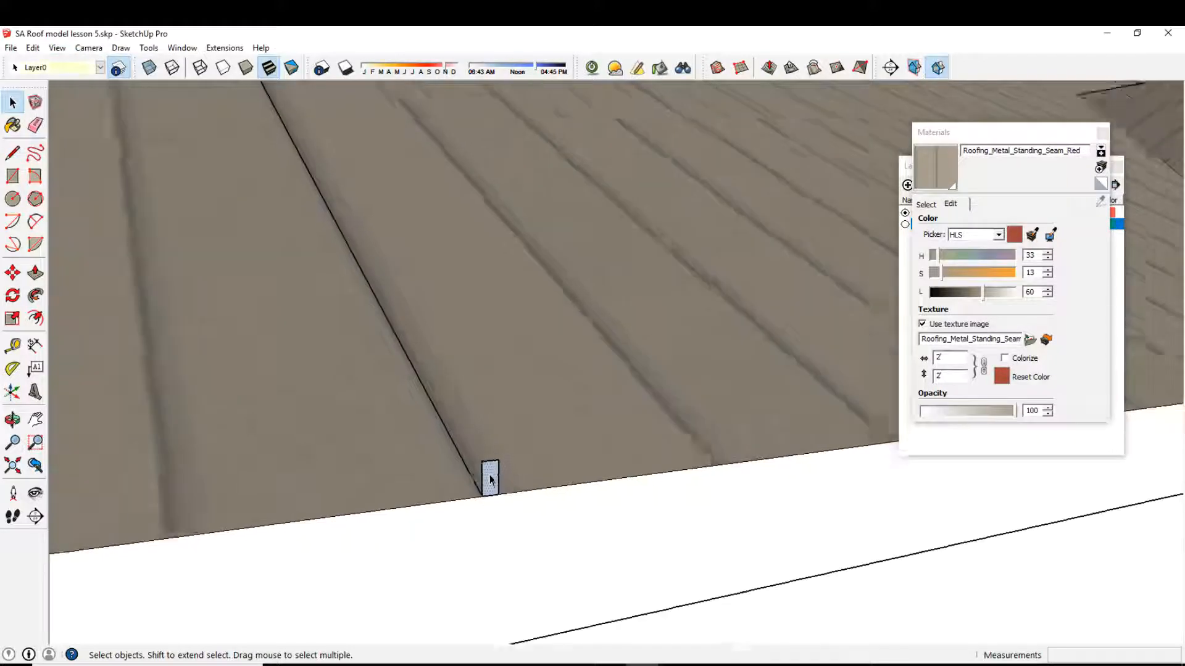
double_click(491, 480)
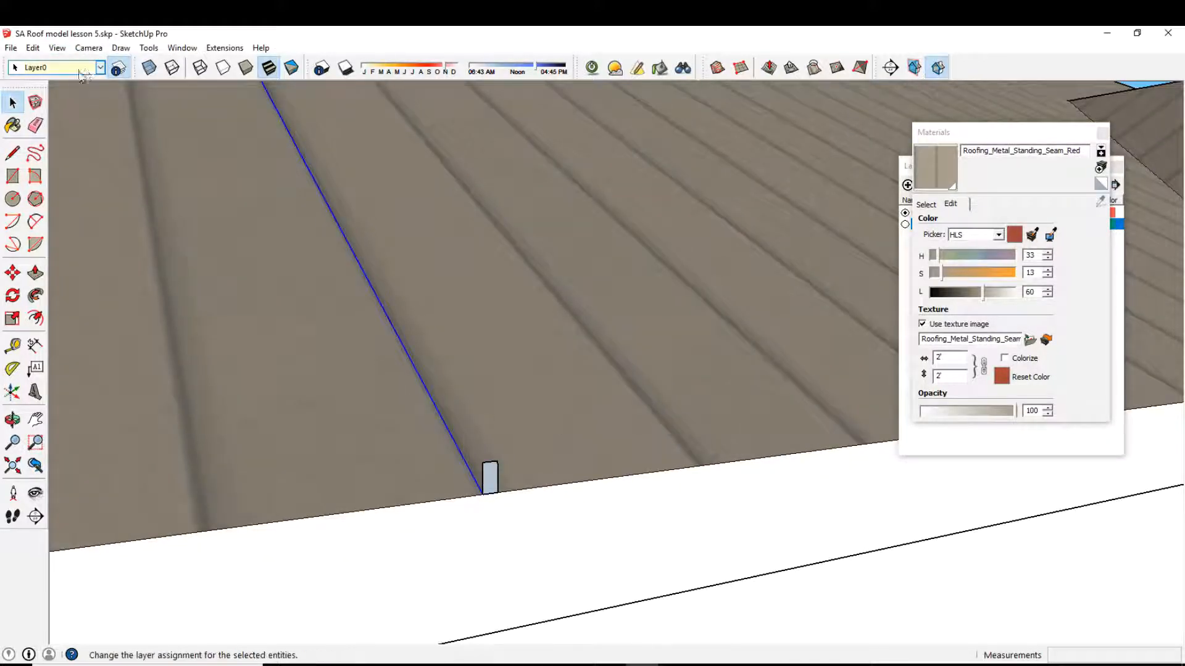
click(148, 48)
click(176, 175)
middle_drag(489, 472, 586, 475)
scroll(531, 446, up, 4)
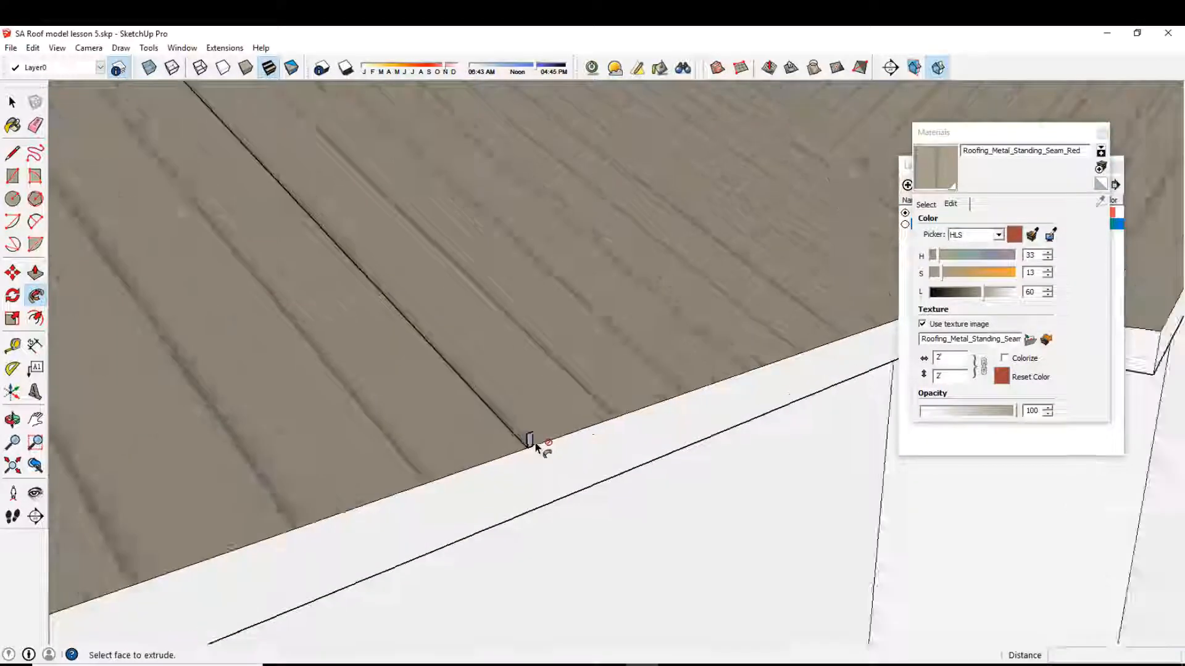
click(530, 447)
scroll(409, 368, down, 5)
mouse_move(409, 368)
middle_down()
mouse_move(585, 465)
mouse_move(997, 586)
mouse_move(987, 579)
middle_up()
click(12, 104)
scroll(612, 348, down, 1)
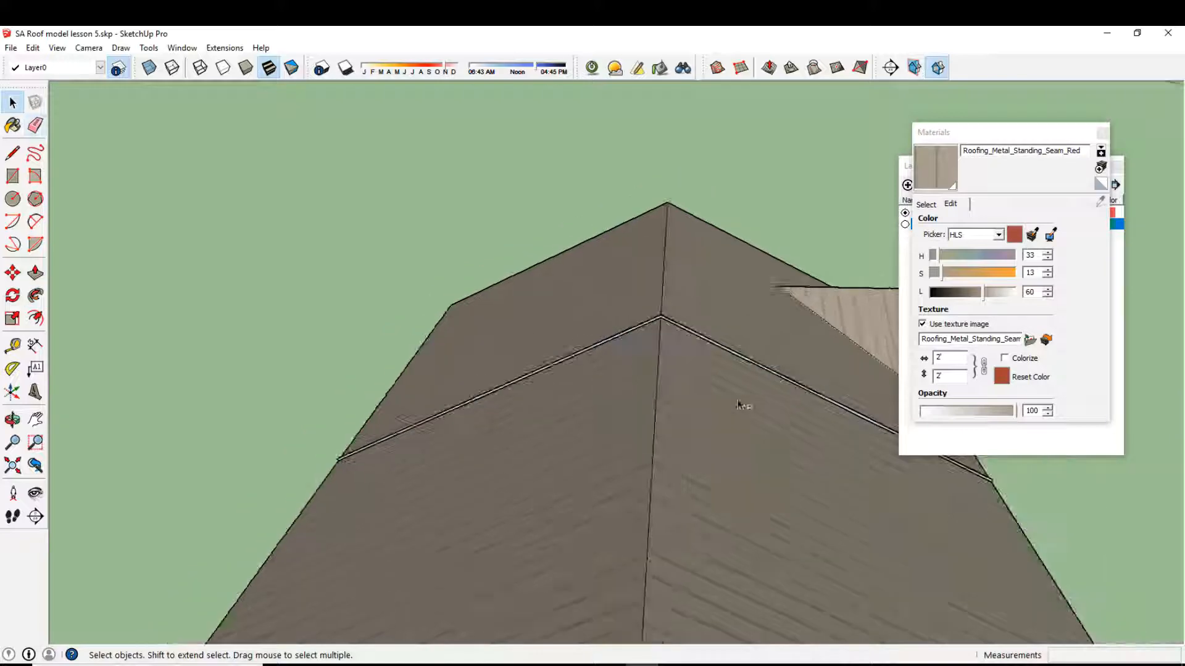
middle_drag(743, 404, 280, 315)
scroll(609, 455, up, 3)
scroll(668, 536, down, 3)
click(466, 395)
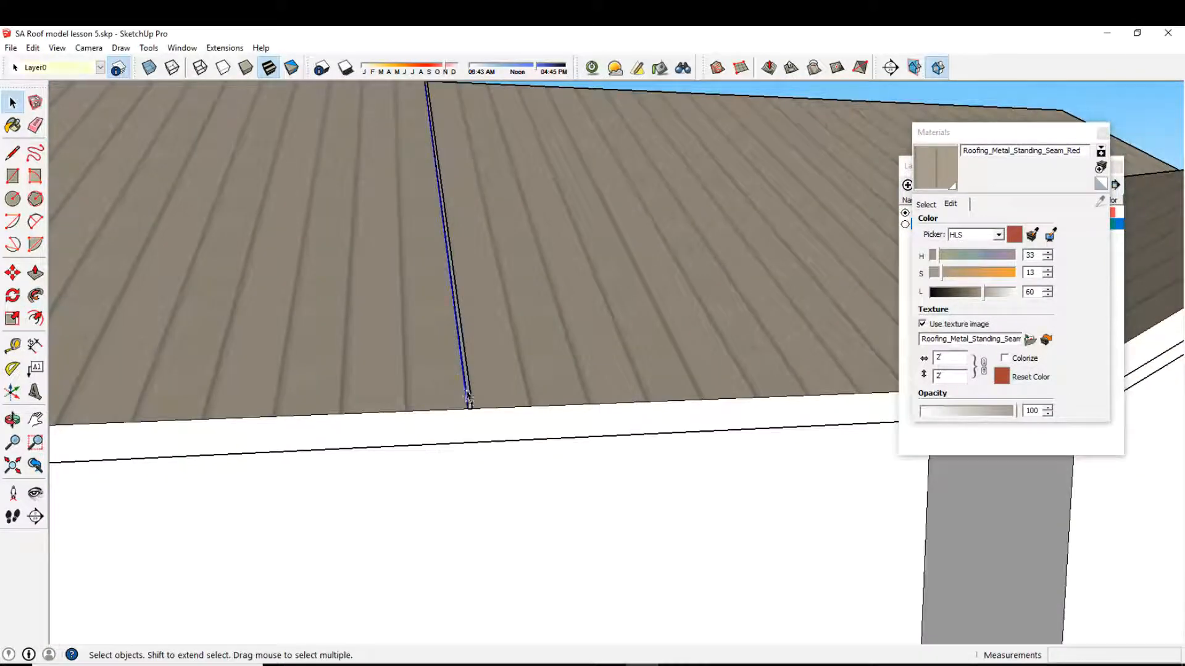
click(12, 272)
scroll(488, 456, up, 1)
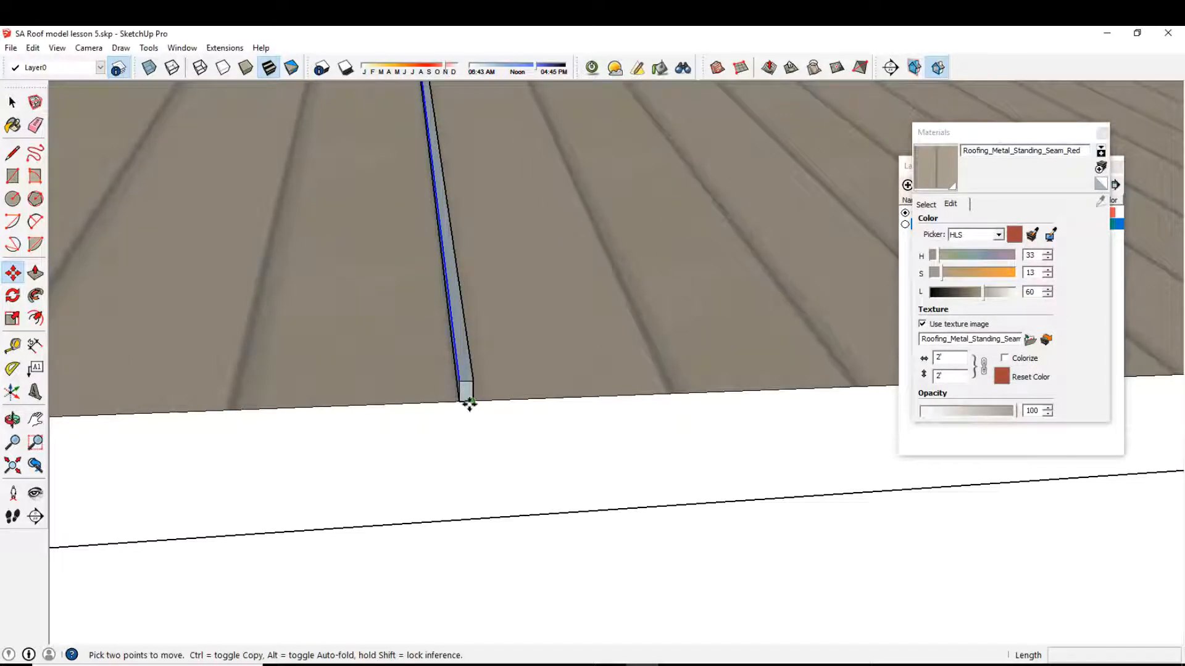
click(467, 402)
key(ctrl)
key(Escape)
click(468, 368)
key(ctrl)
key(Escape)
key(space)
scroll(479, 386, up, 1)
scroll(478, 386, up, 1)
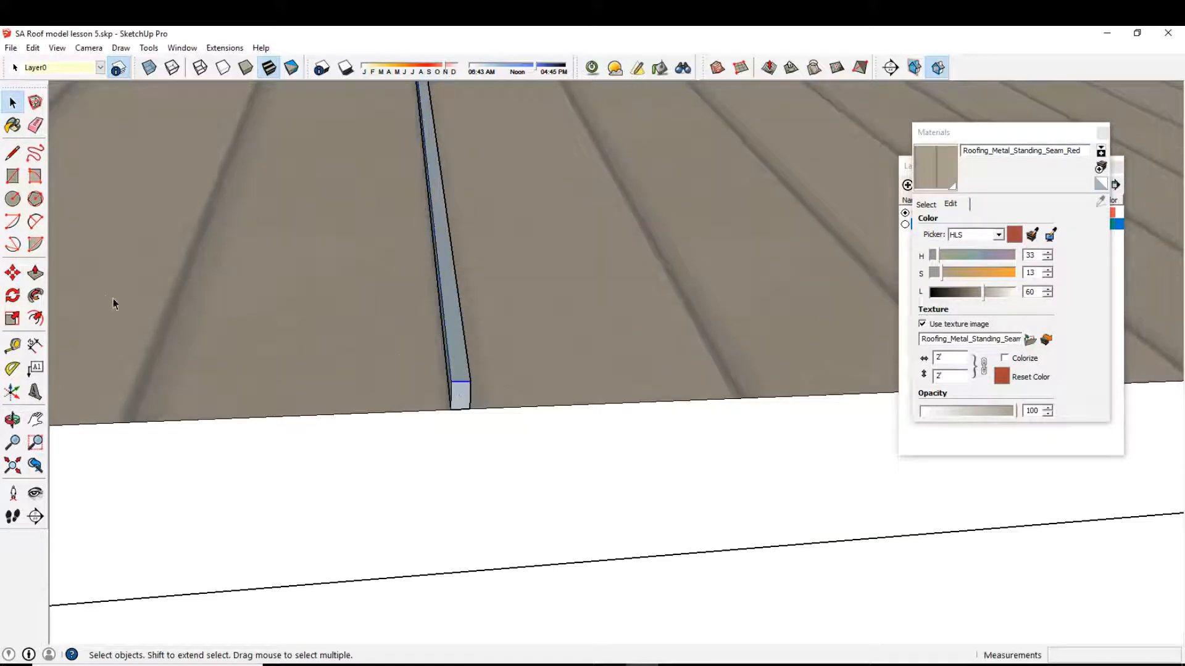
Select all connected geometry of the raised seam rib and make it a group
click(461, 355)
double_click(467, 363)
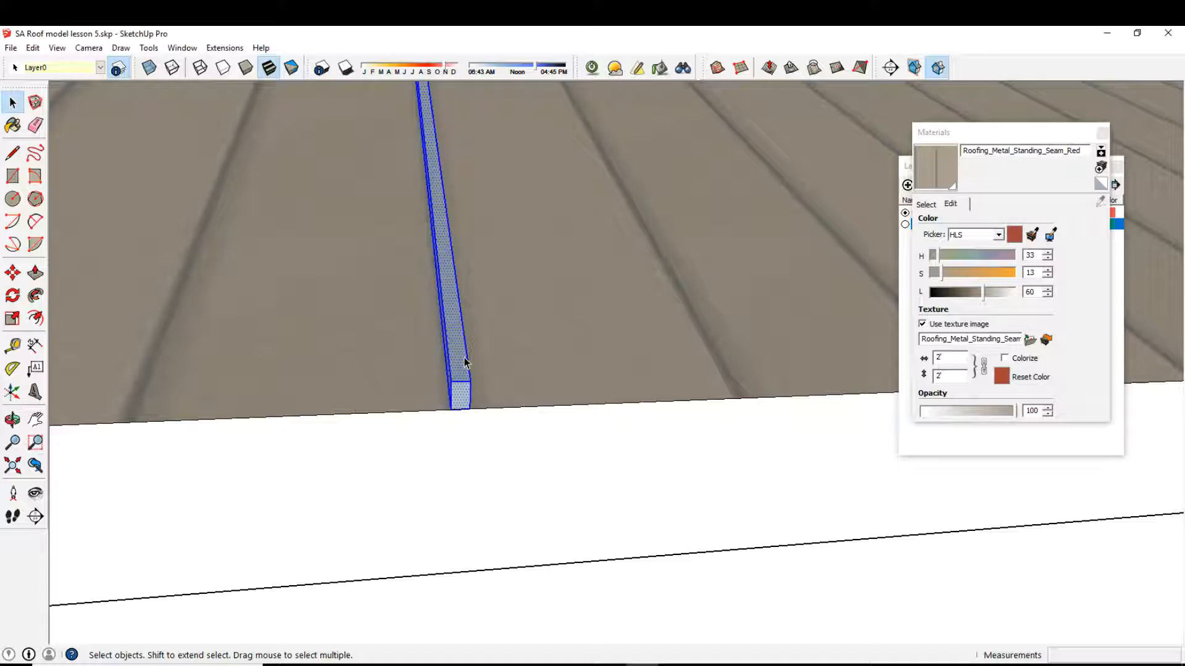
scroll(461, 361, down, 4)
middle_drag(458, 358, 821, 573)
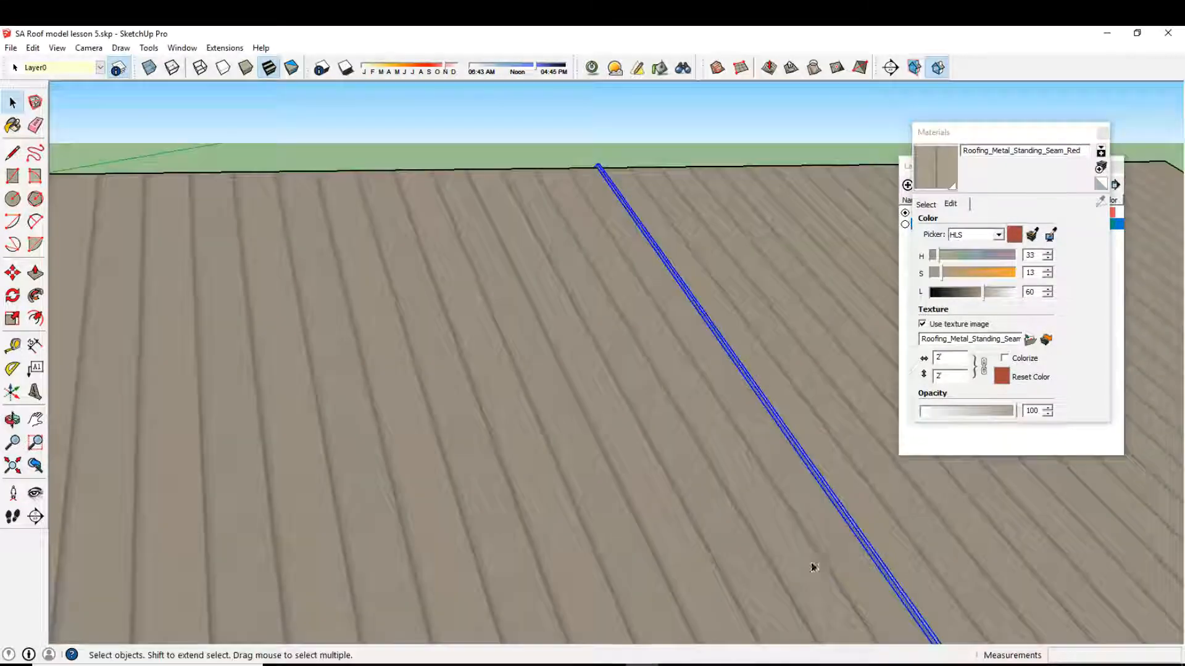
middle_drag(185, 154, 359, 252)
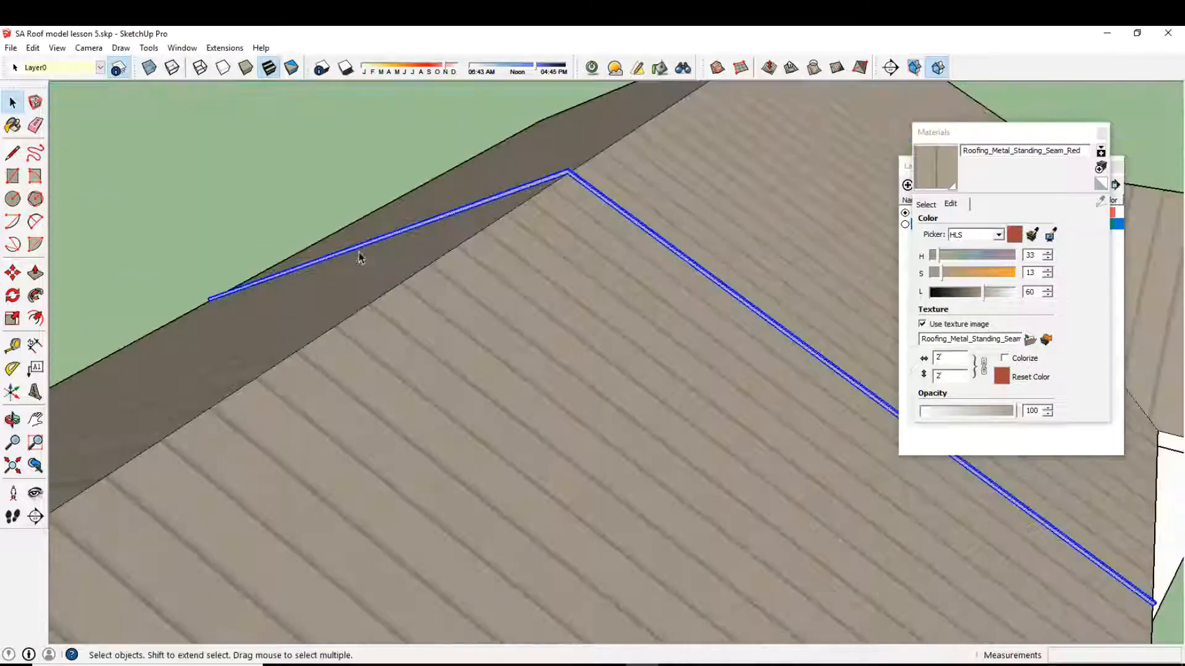
right_click(557, 178)
click(604, 292)
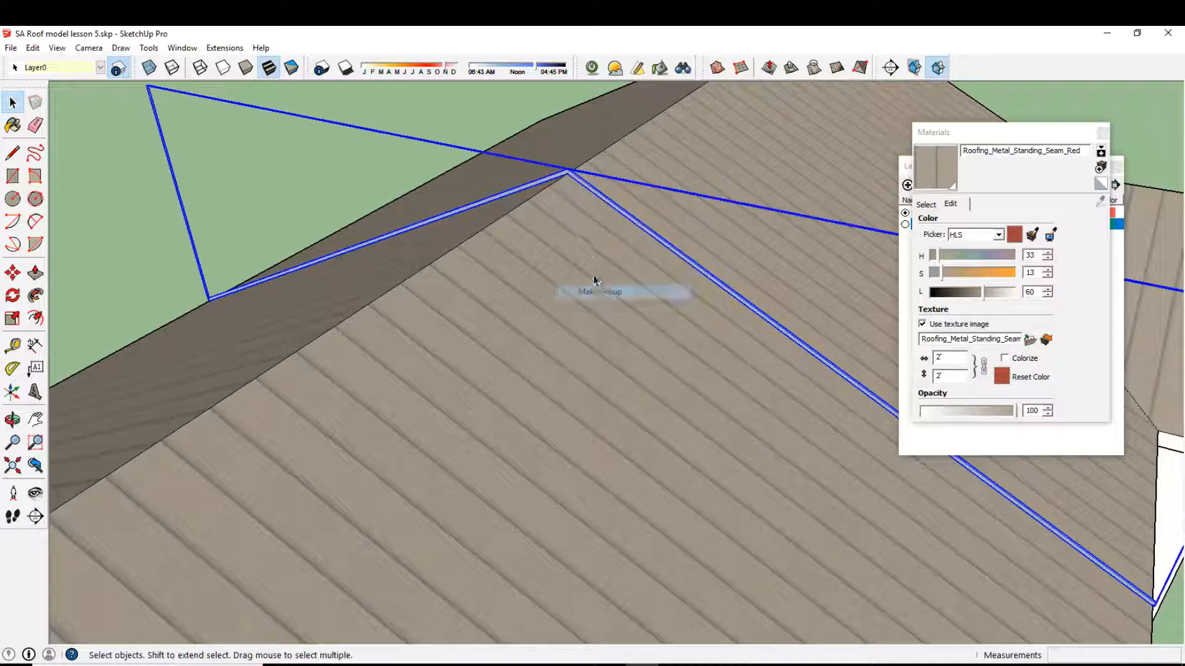
right_click(591, 193)
Copy the seam rib group 2' along the front eave
middle_drag(635, 283, 235, 223)
scroll(598, 442, up, 3)
middle_drag(597, 442, 494, 397)
click(573, 437)
click(12, 272)
scroll(580, 463, up, 3)
key(ctrl)
click(549, 400)
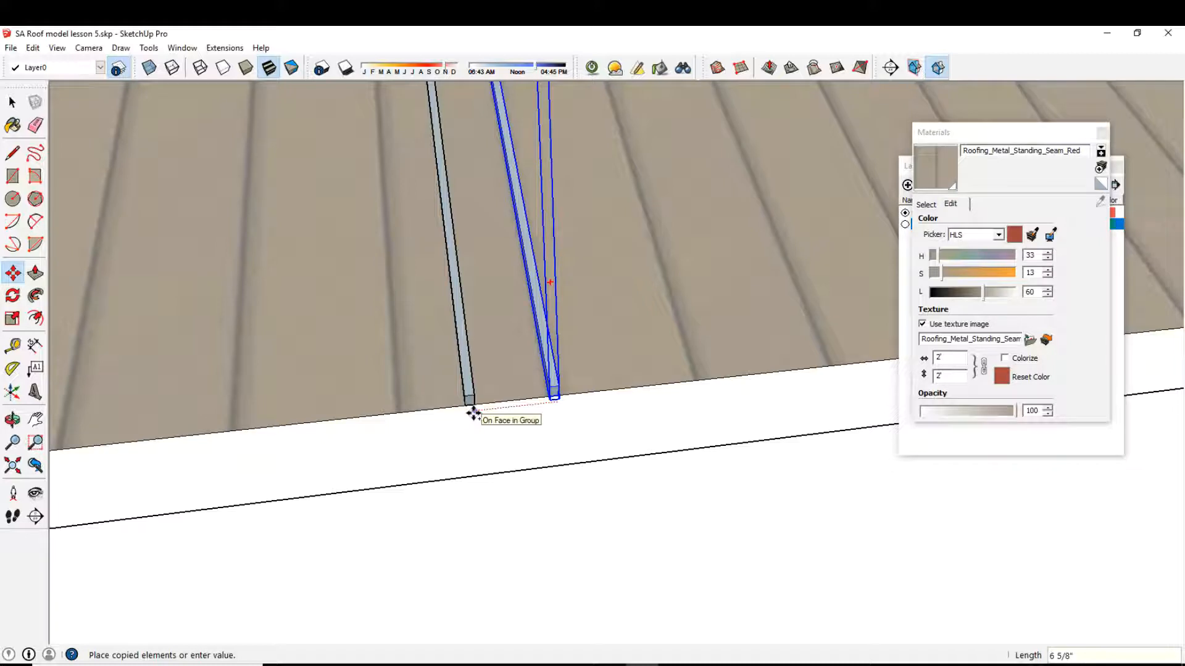
text(2')
key(Return)
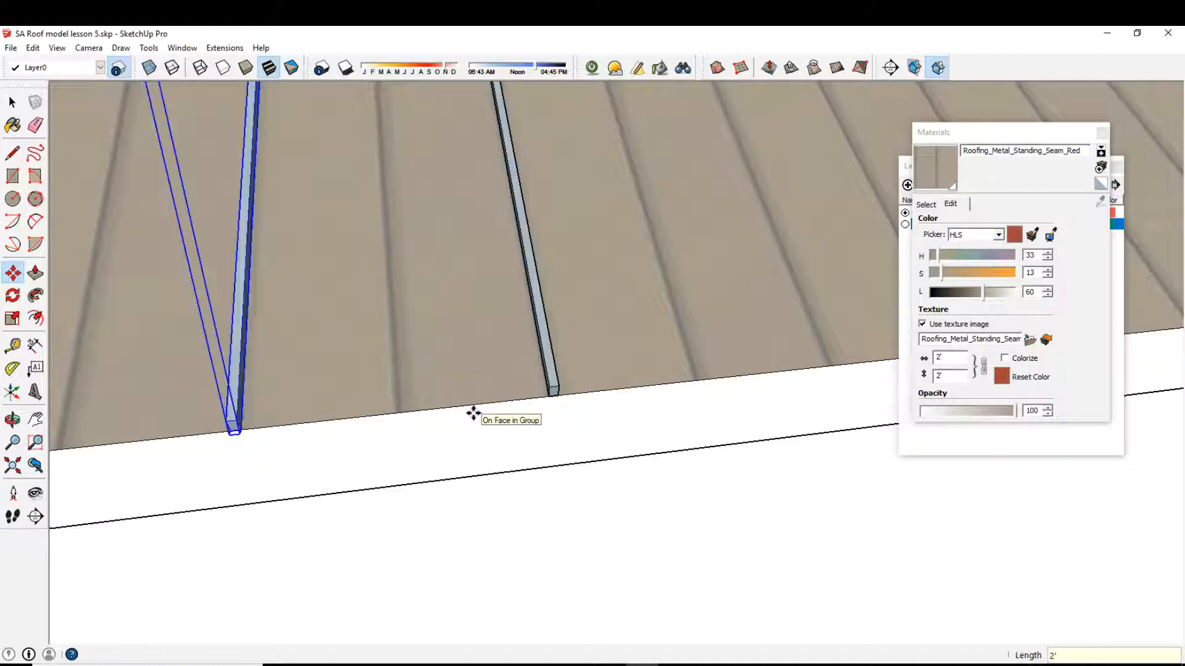
Replace the 2' copy with a copy of the seam rib group spaced 12" along the front eave
scroll(473, 414, down, 4)
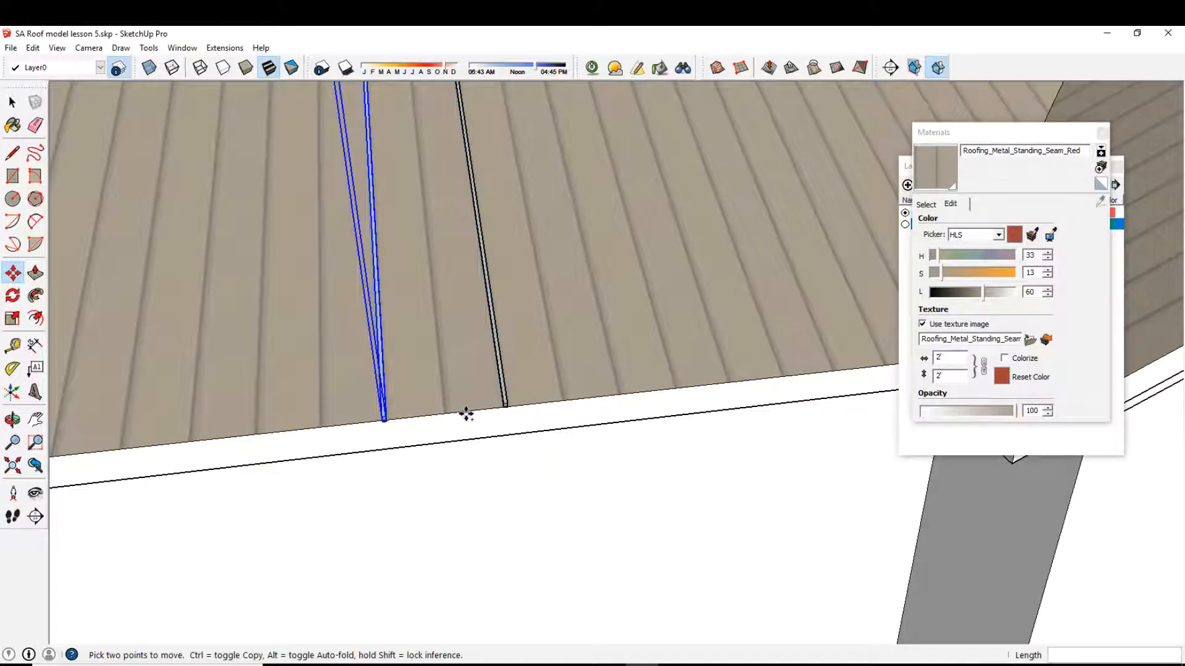
click(504, 405)
text(12')
key(Return)
scroll(493, 409, up, 1)
click(505, 406)
key(ctrl)
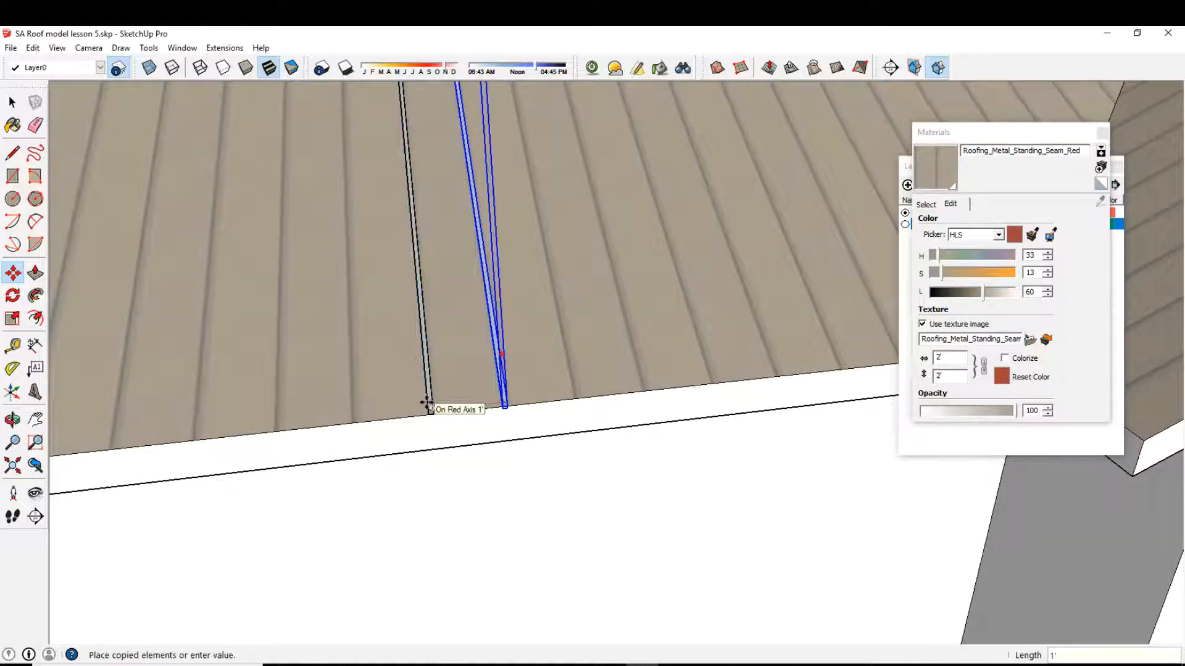
text(12)
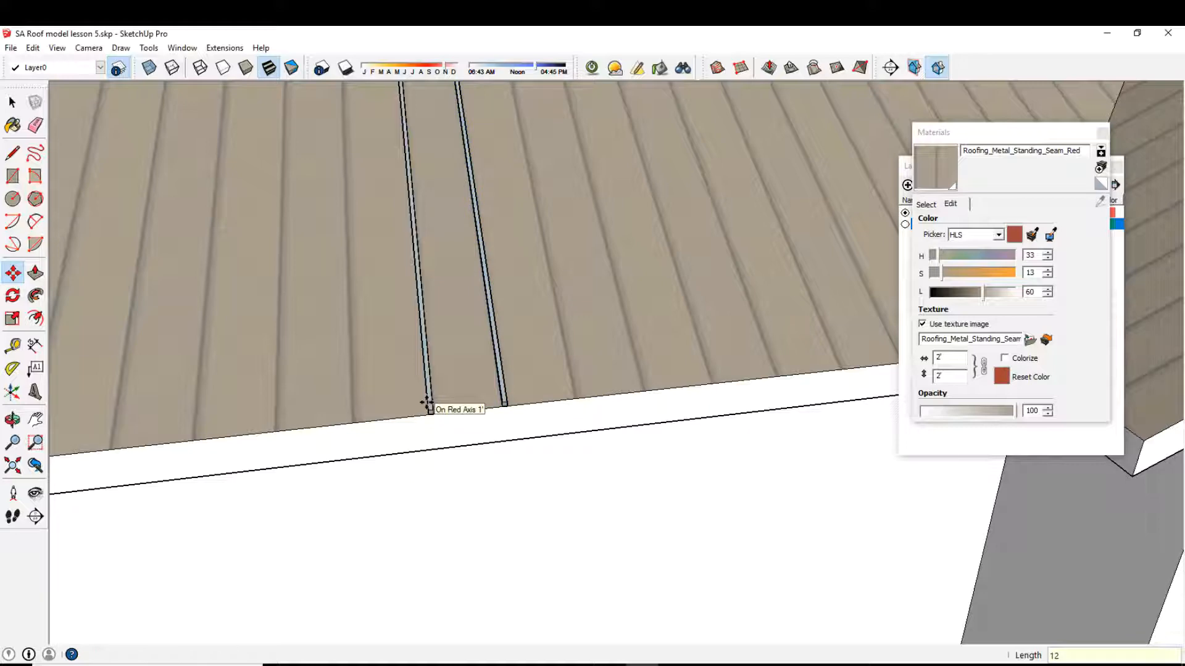
key(Return)
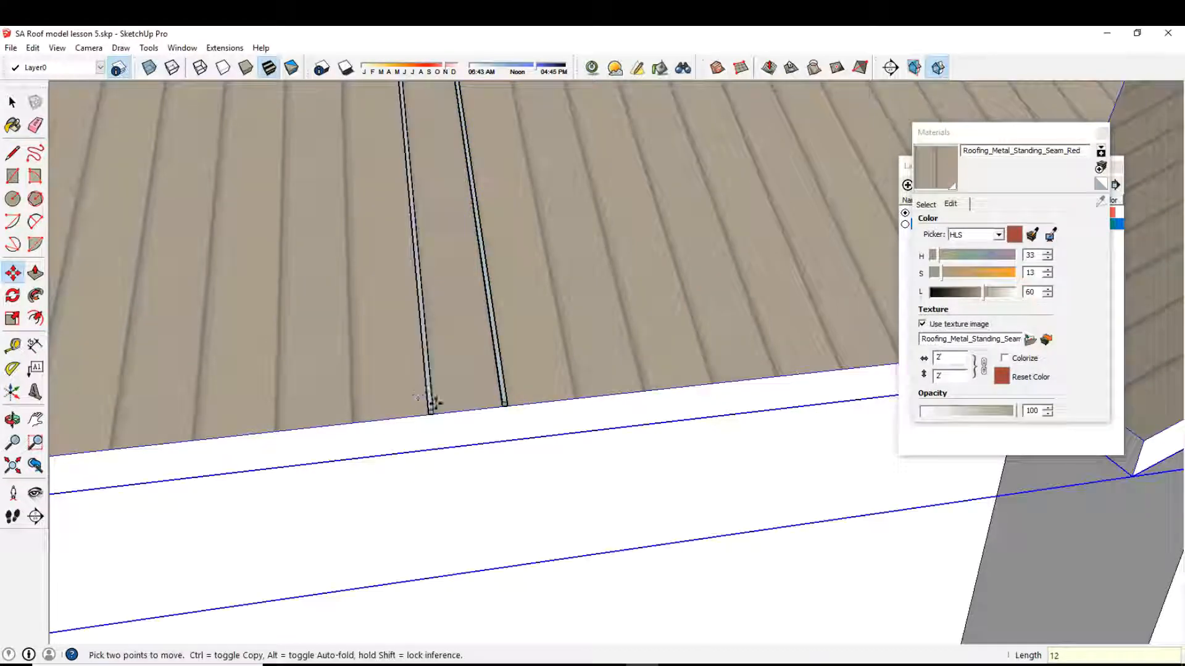
Repeat the 12" rib copy as an array of 18 along the main roof
scroll(432, 404, down, 3)
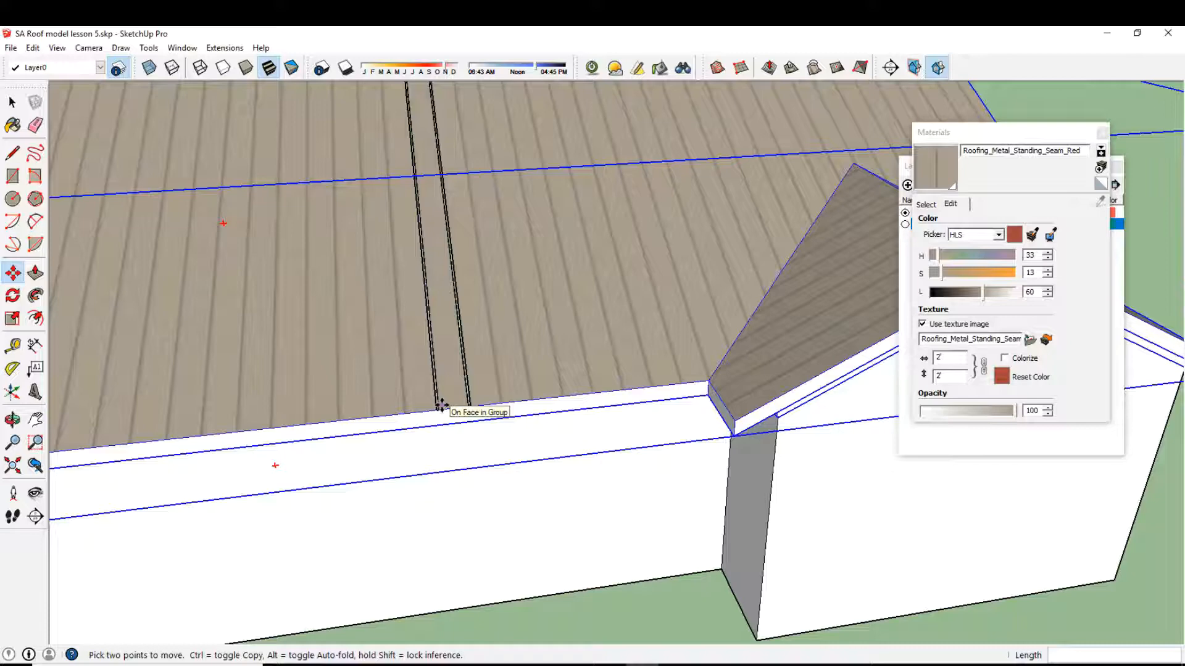
scroll(441, 406, down, 3)
mouse_move(532, 373)
middle_down()
mouse_move(351, 285)
mouse_move(534, 350)
middle_up()
text(x18)
key(Return)
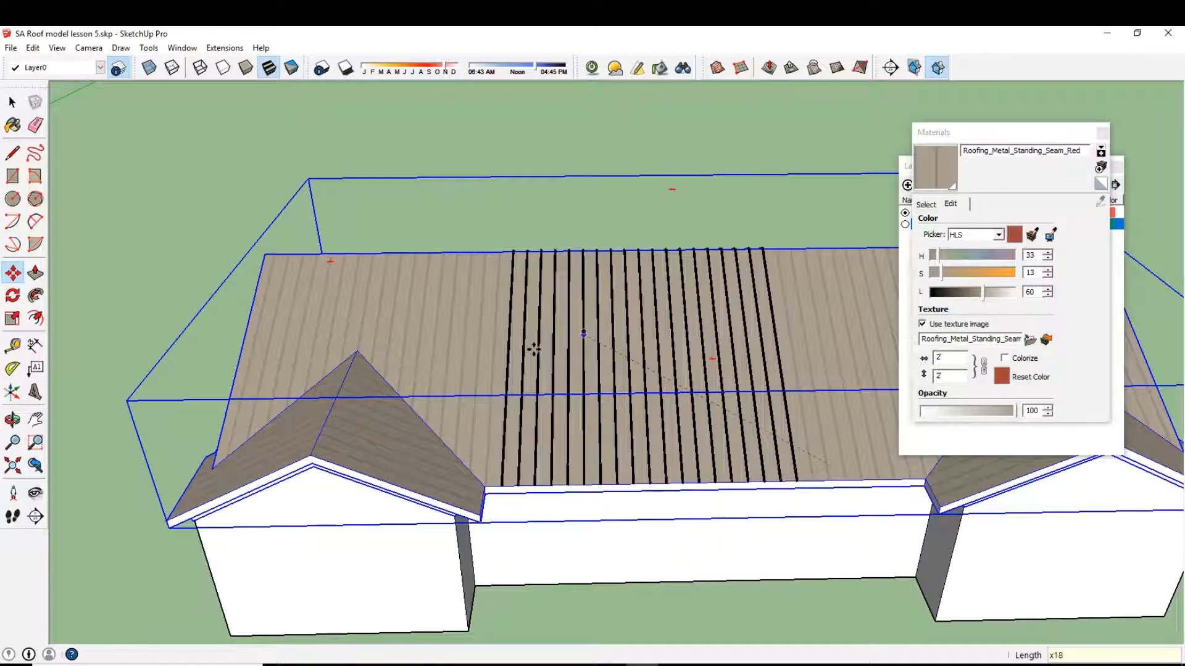
scroll(625, 362, up, 2)
scroll(545, 370, down, 2)
middle_drag(545, 370, 570, 364)
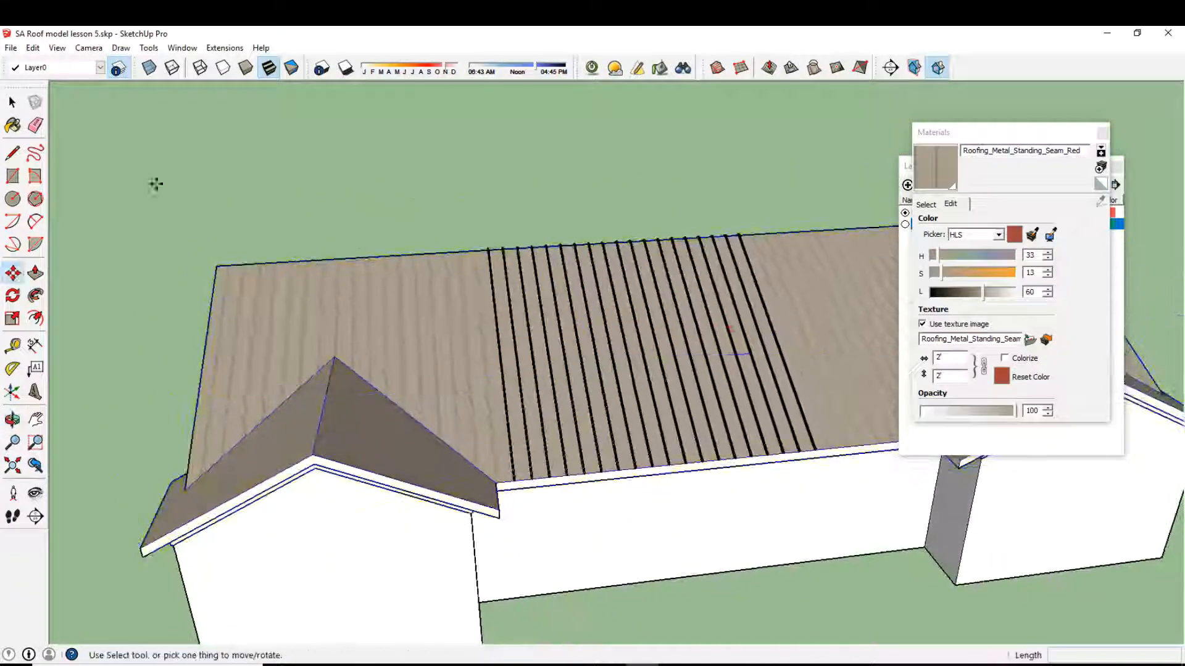
Examine the array of raised seam ribs on the main roof from the front and both gable ends
click(11, 101)
scroll(496, 322, up, 2)
middle_drag(497, 322, 391, 354)
scroll(412, 352, down, 2)
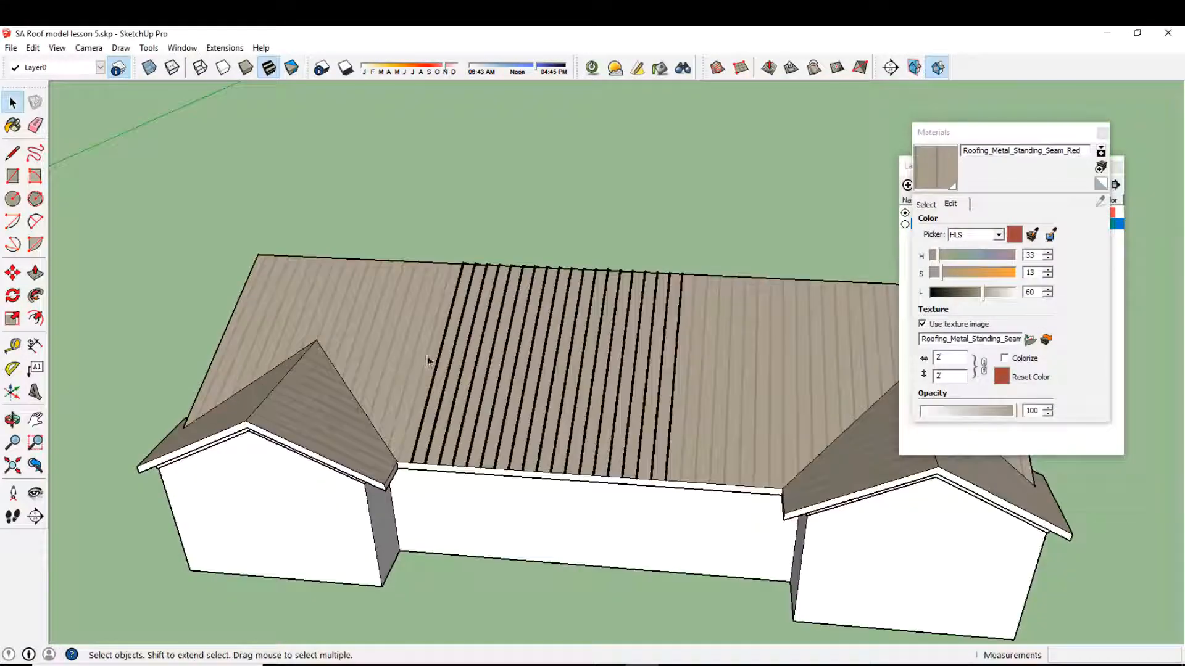
click(439, 351)
scroll(451, 350, down, 2)
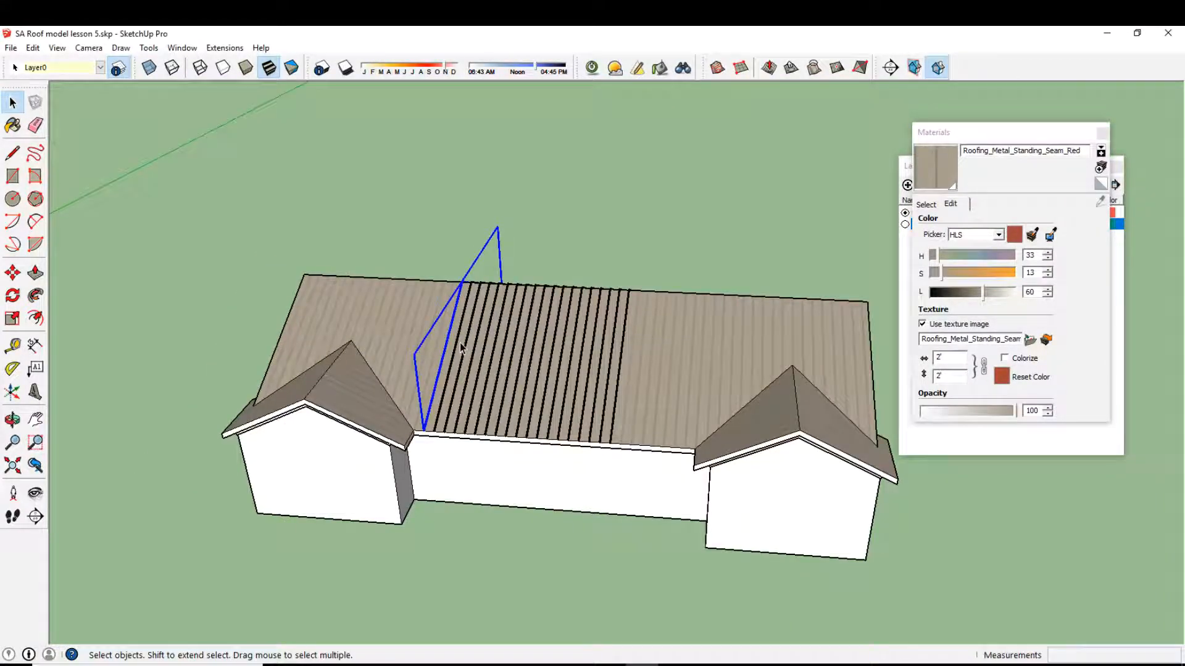
scroll(462, 347, up, 2)
middle_drag(461, 347, 561, 327)
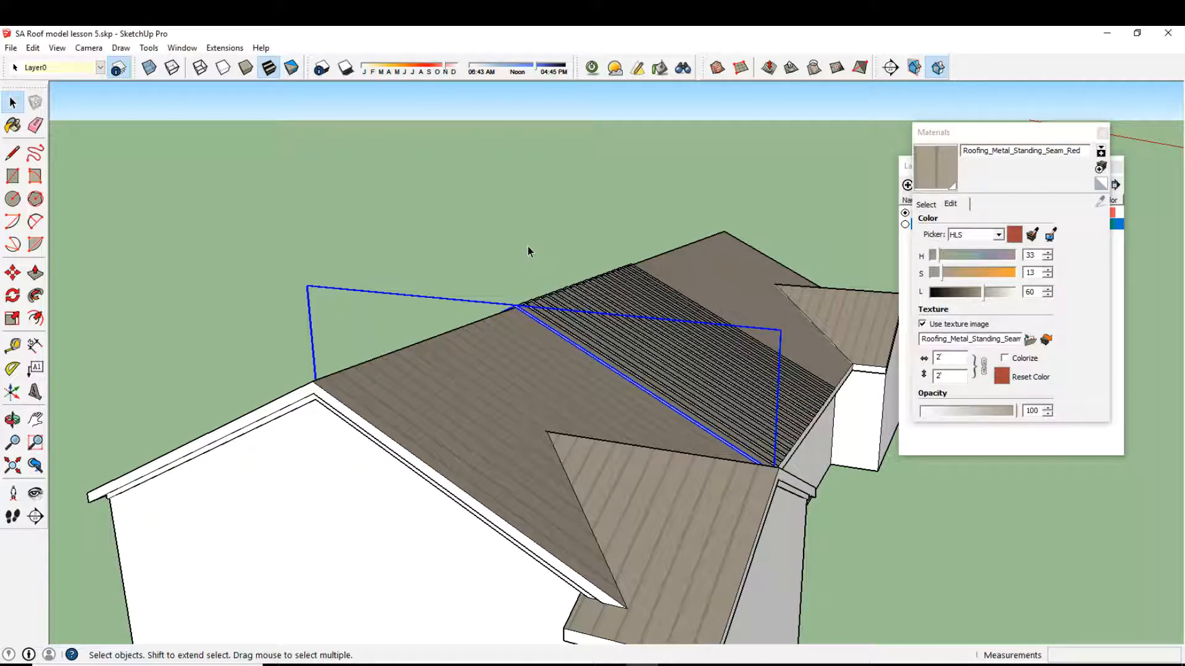
click(501, 252)
middle_drag(501, 249, 151, 258)
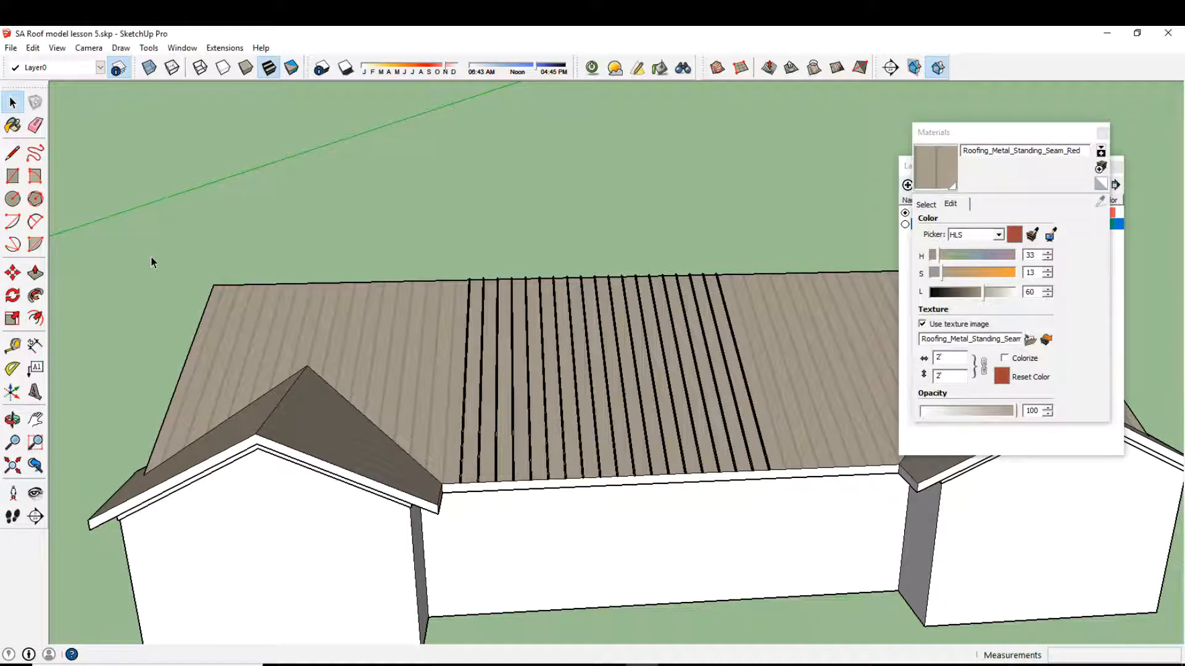
middle_drag(423, 335, 4, 277)
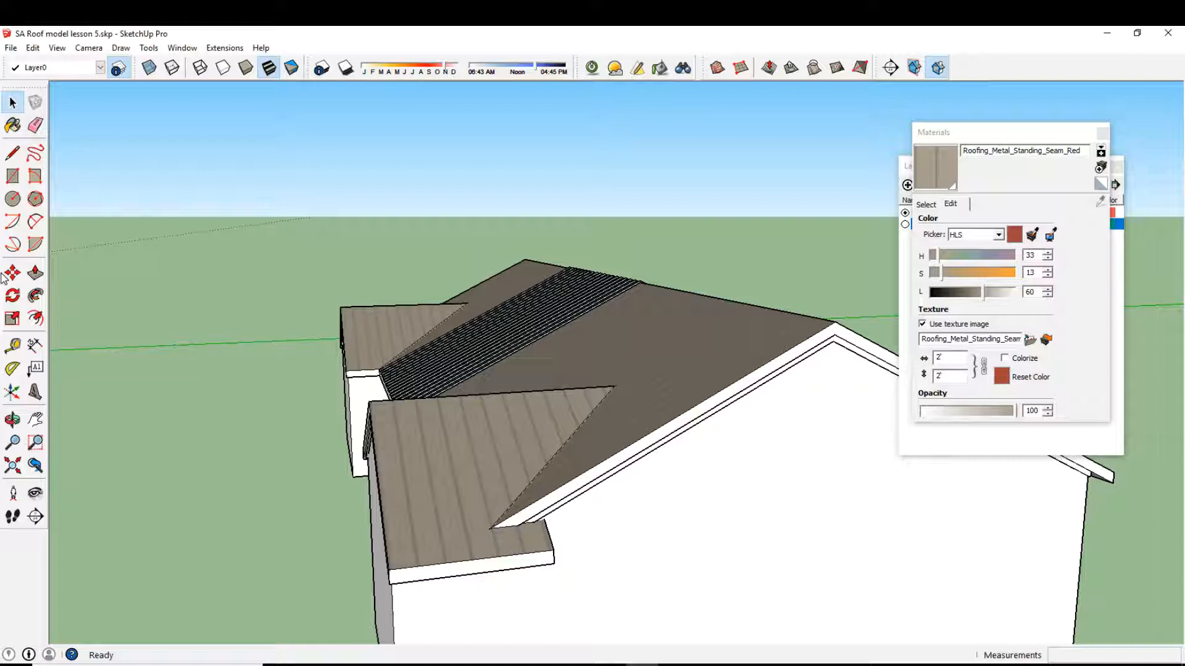
middle_drag(64, 164, 828, 320)
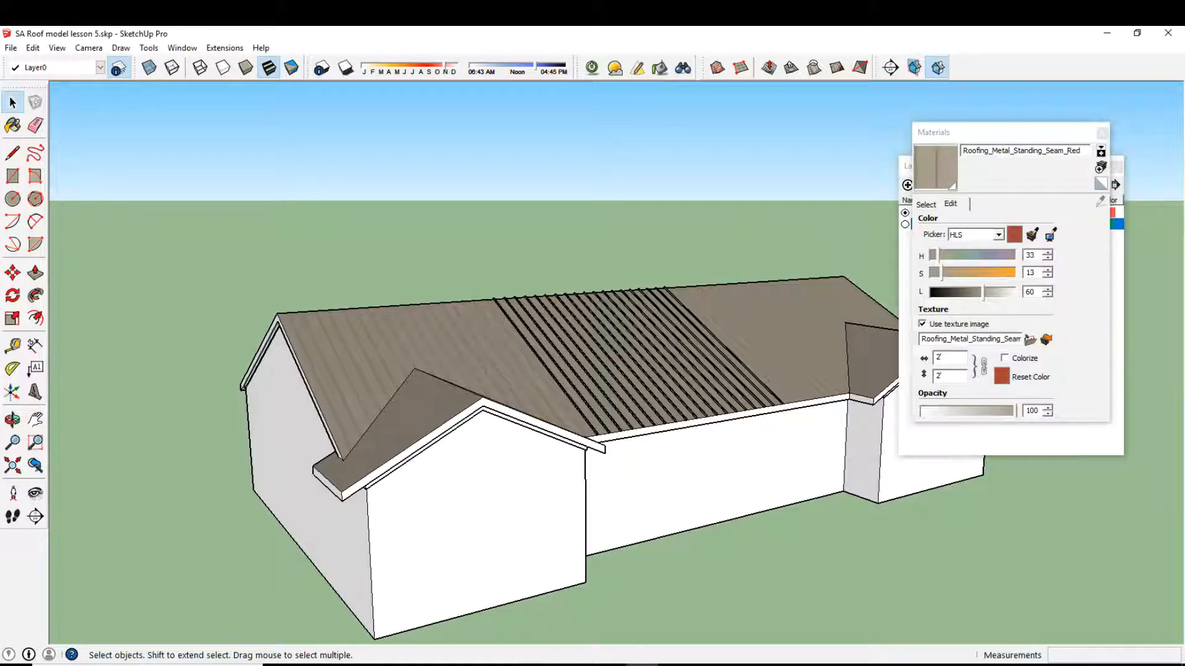